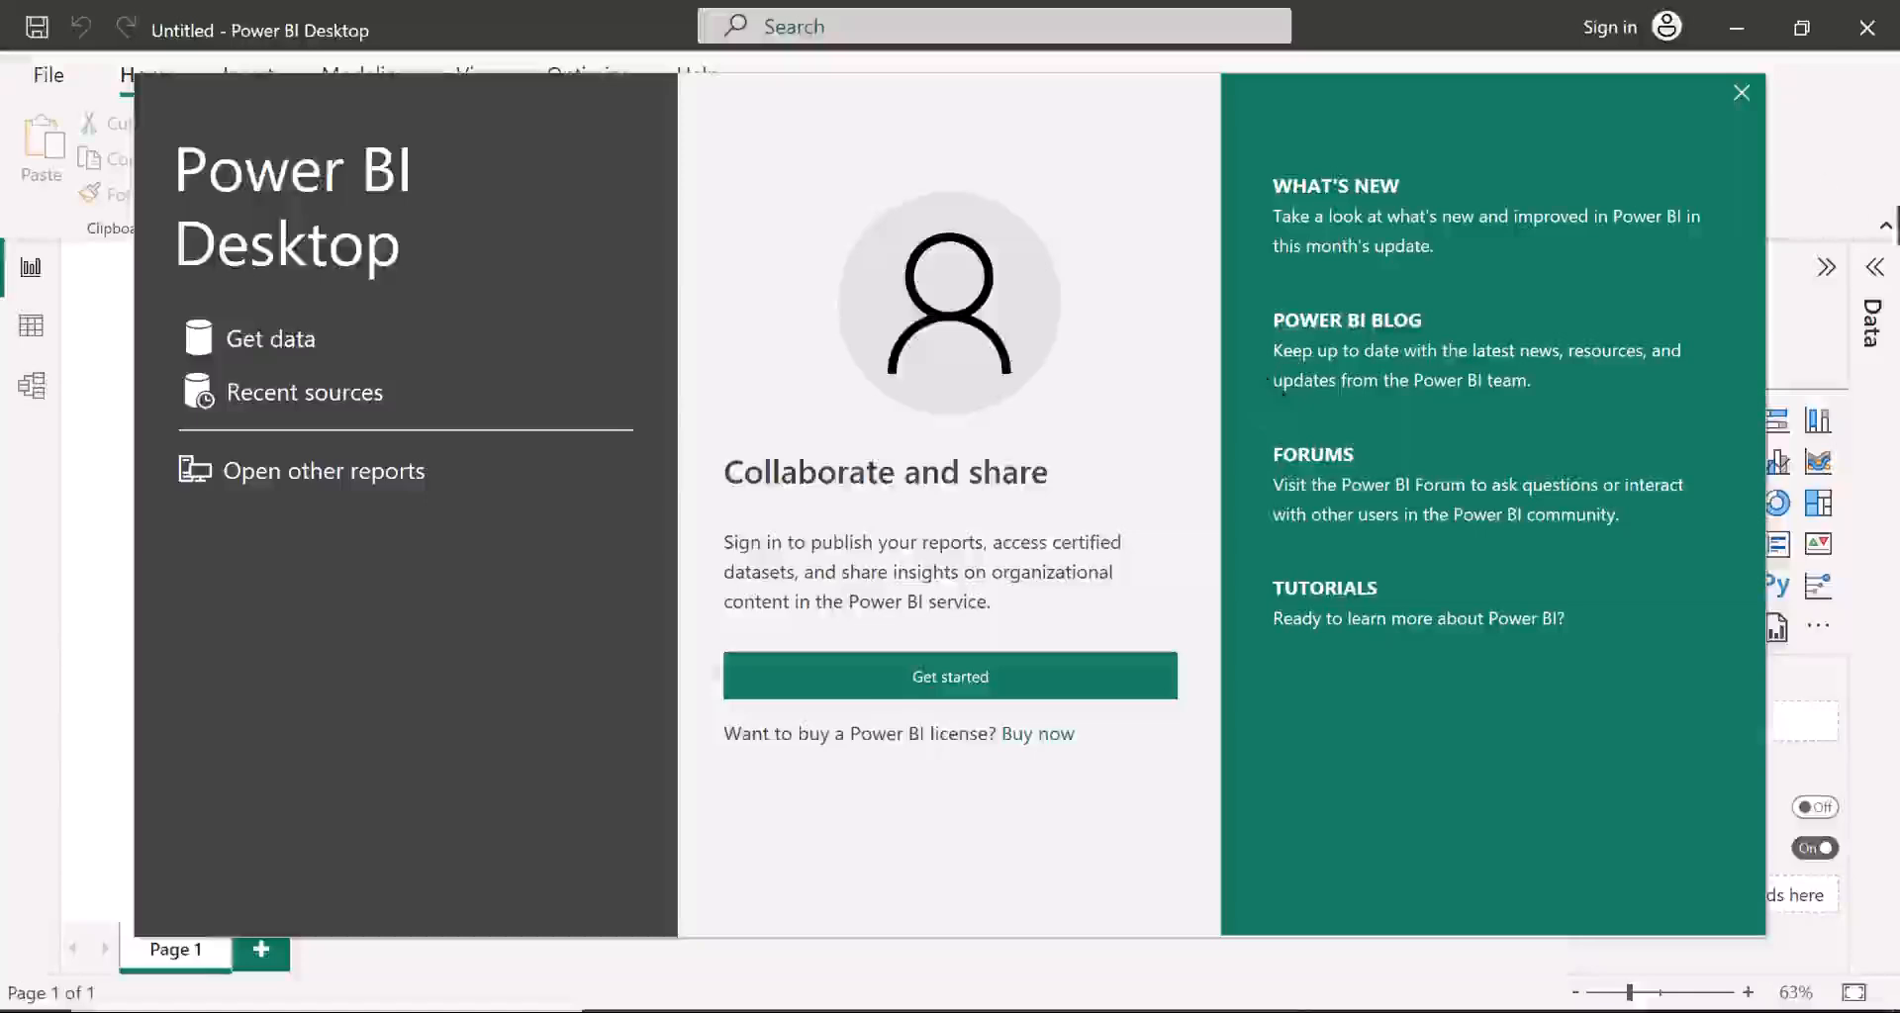
Step: Dismiss the start screen and begin a manually entered table with two additional columns
{"action": "left_click", "coordinate": [1741, 93]}
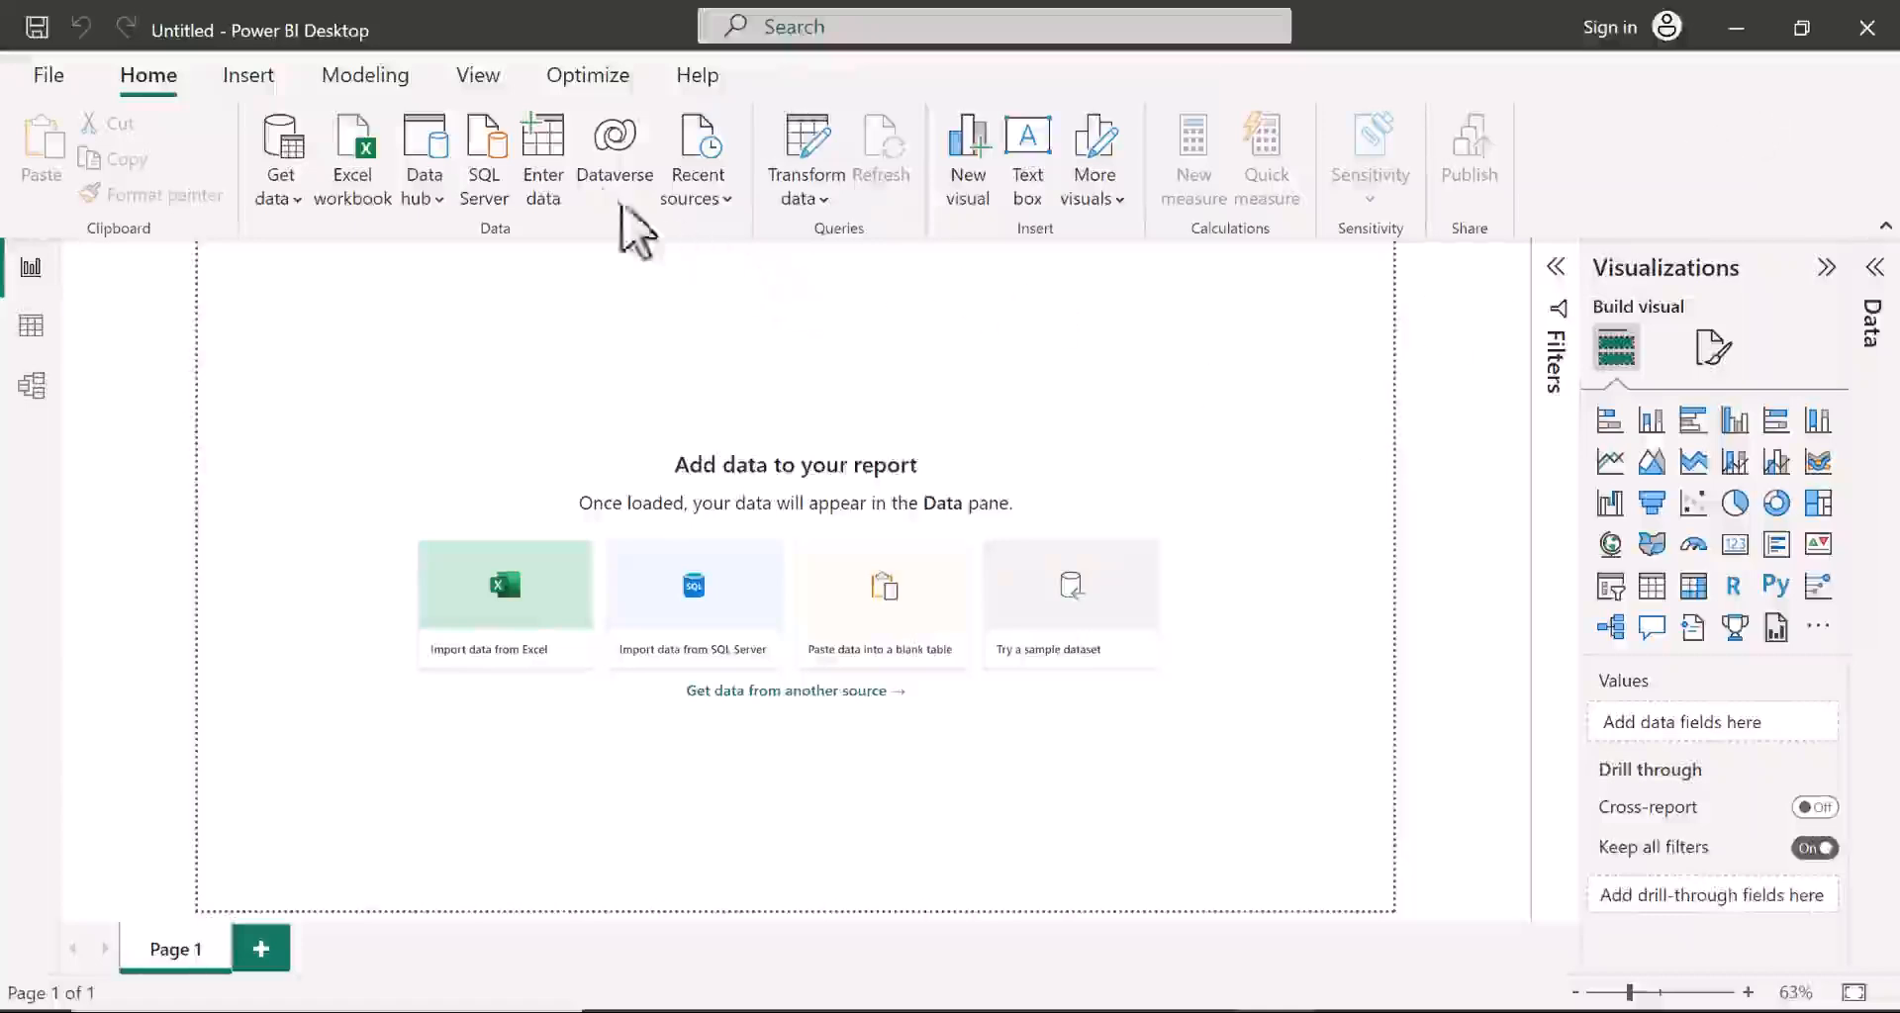
{"action": "left_click", "coordinate": [538, 148]}
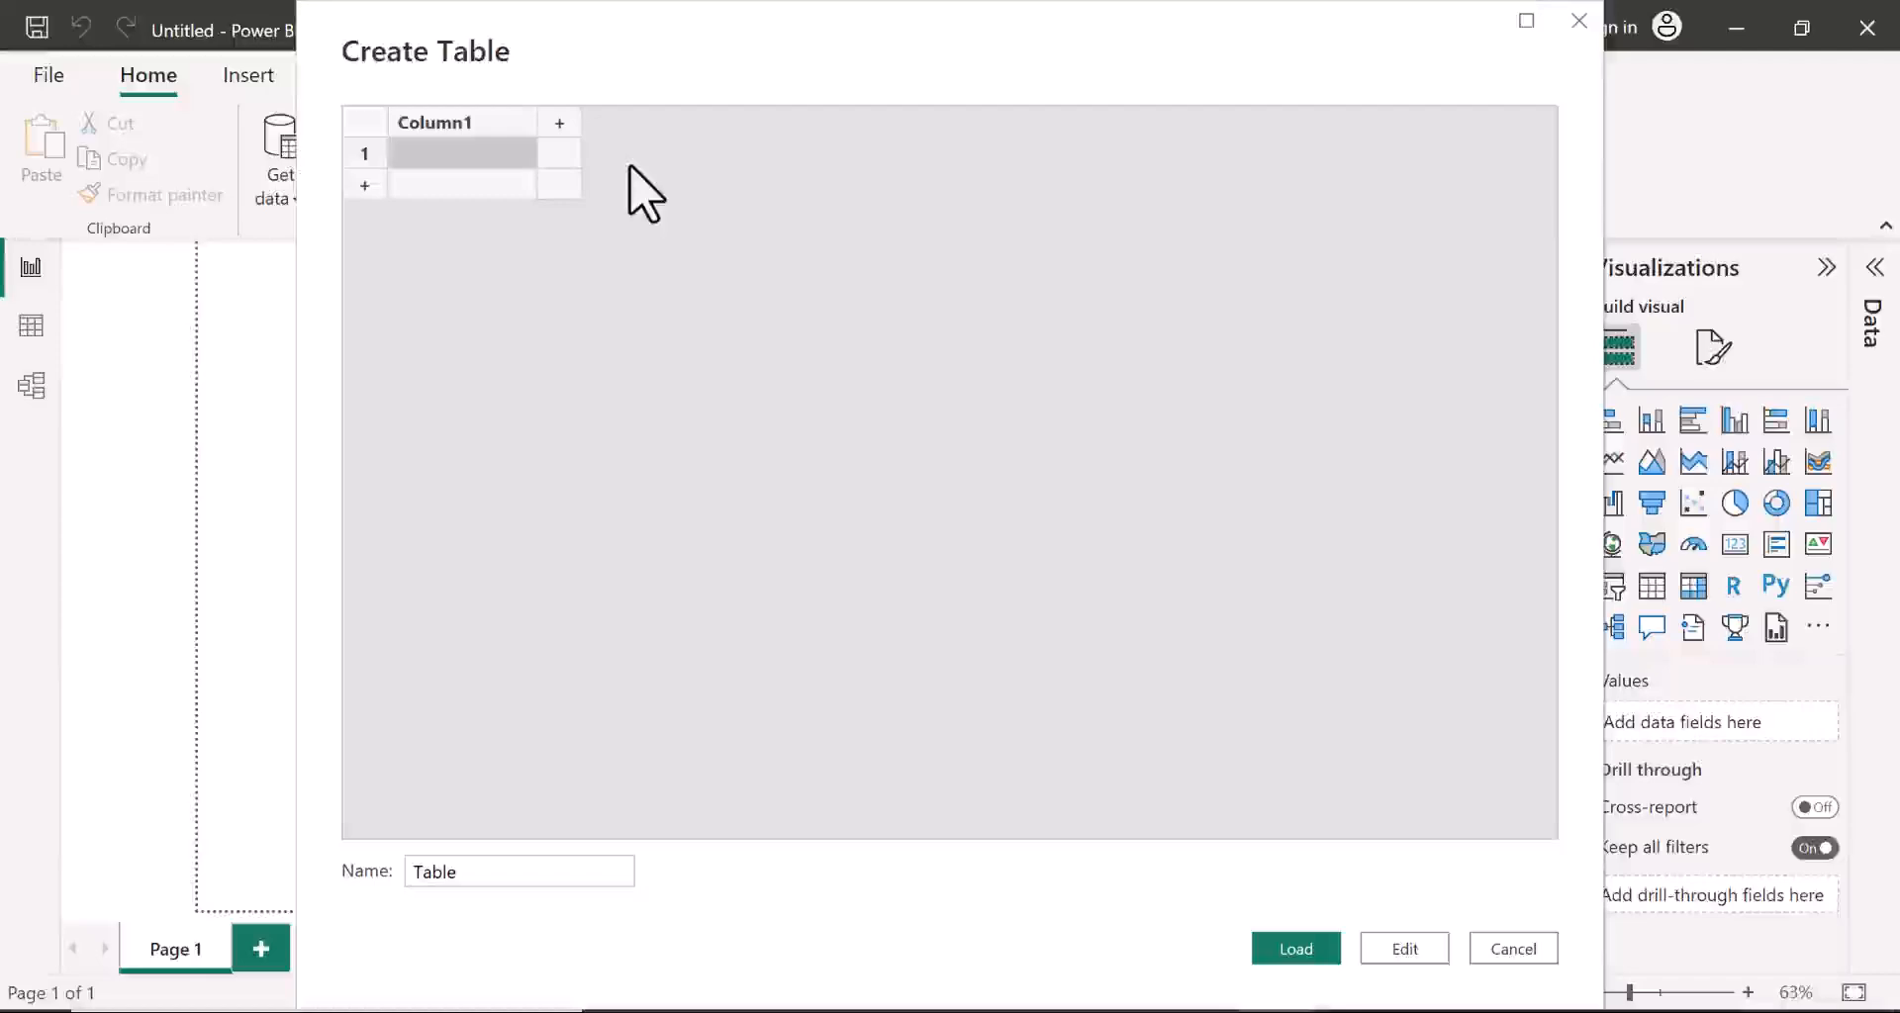
{"action": "left_click", "coordinate": [559, 124]}
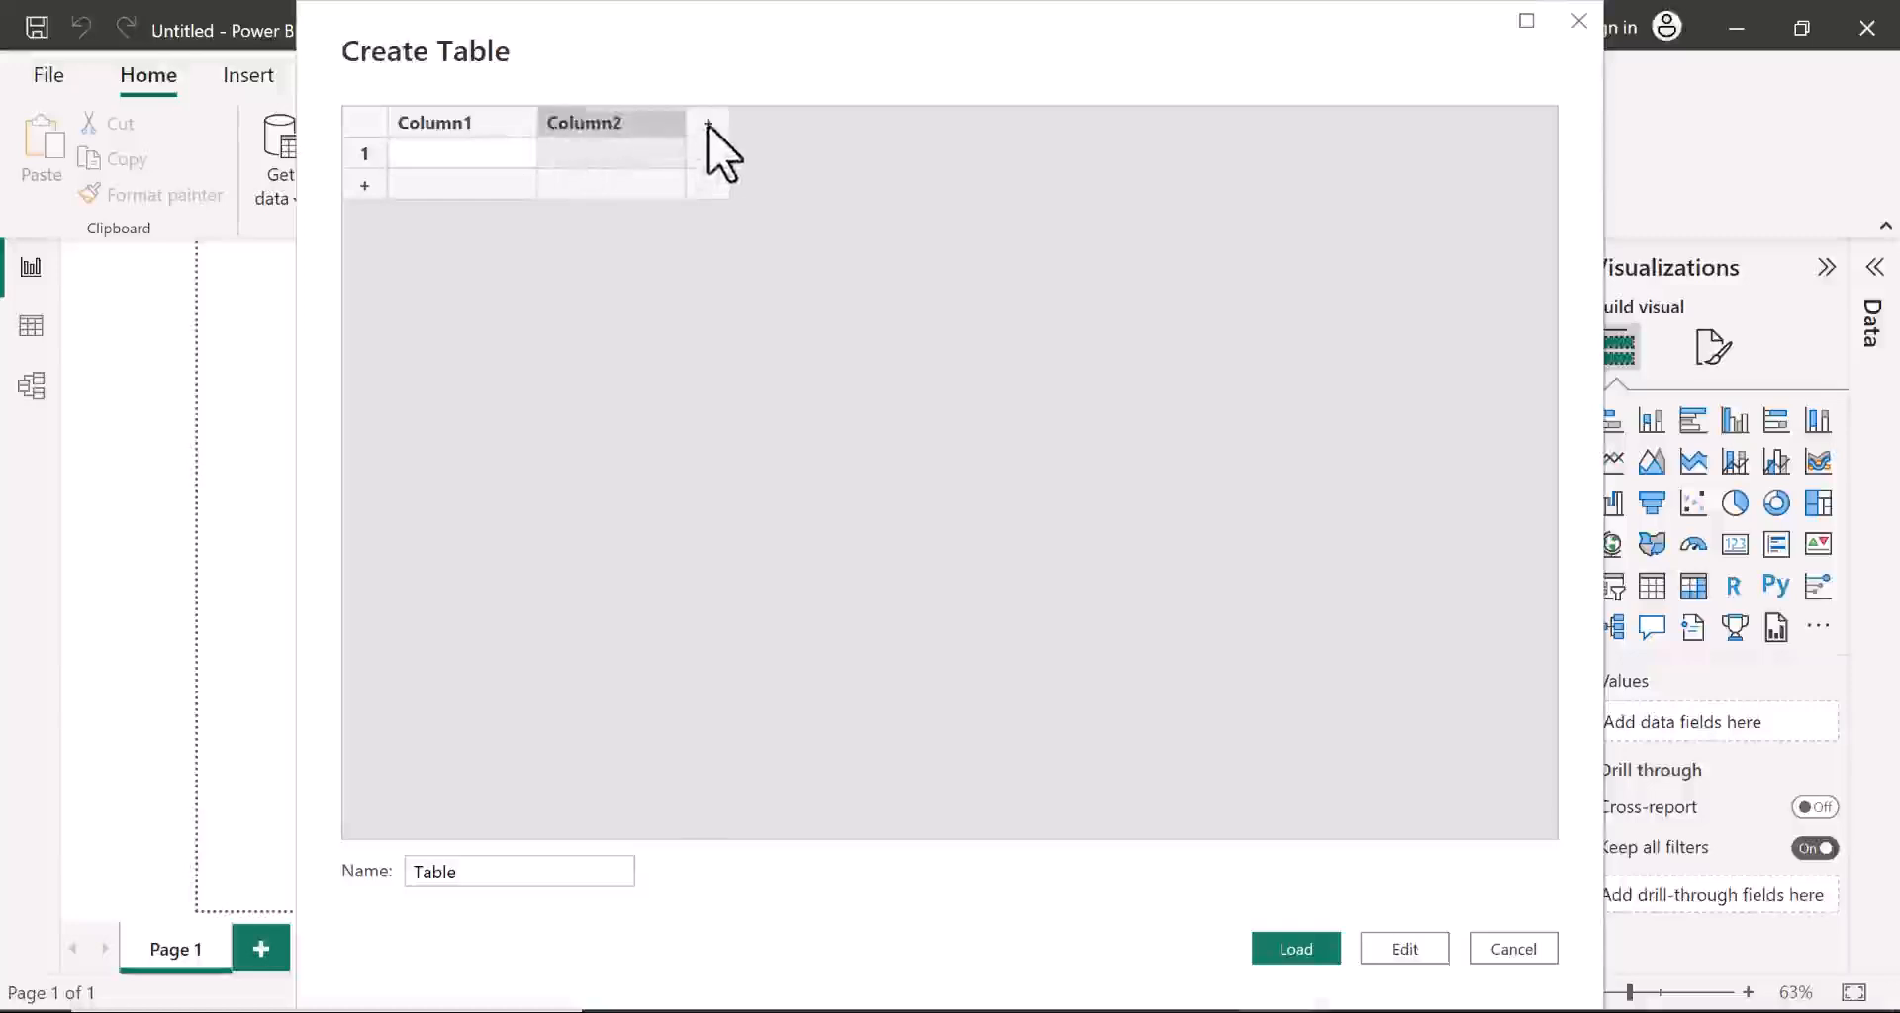
{"action": "left_click", "coordinate": [707, 125]}
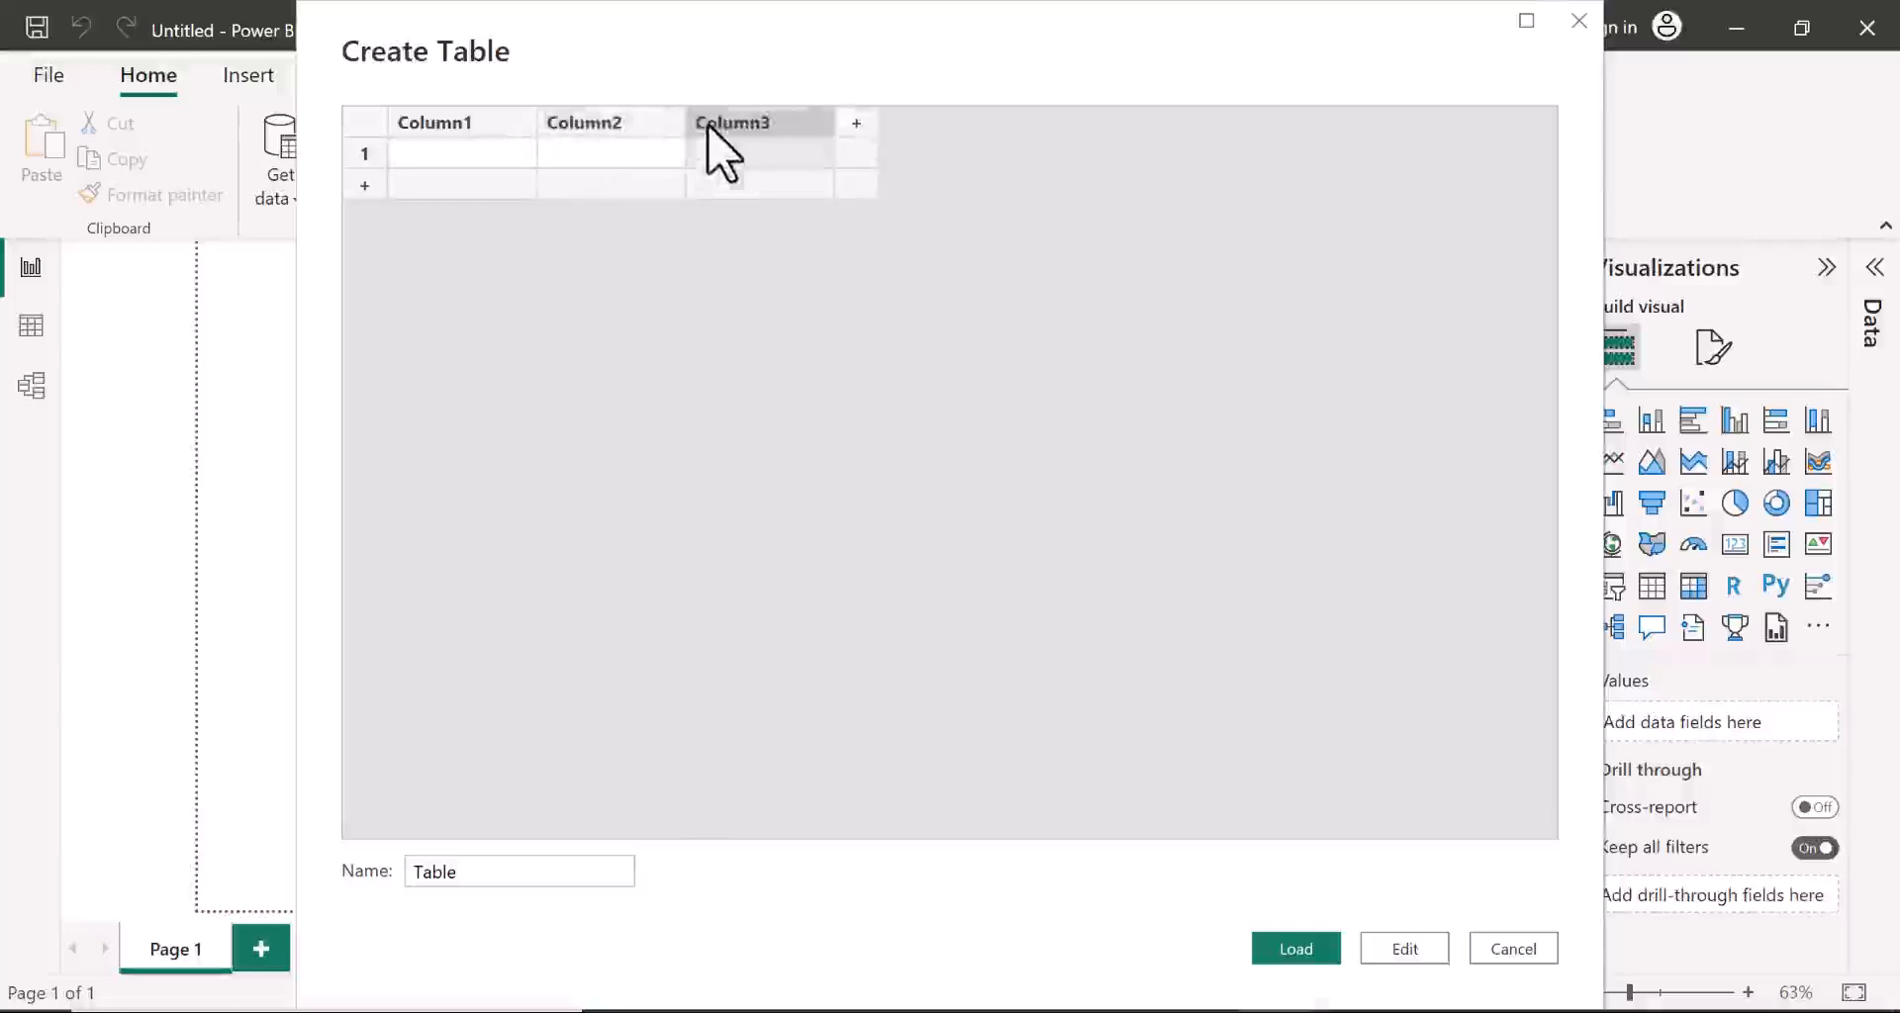
Step: Rename the table's three columns as Name, Matric and Department
{"action": "double_click", "coordinate": [482, 127]}
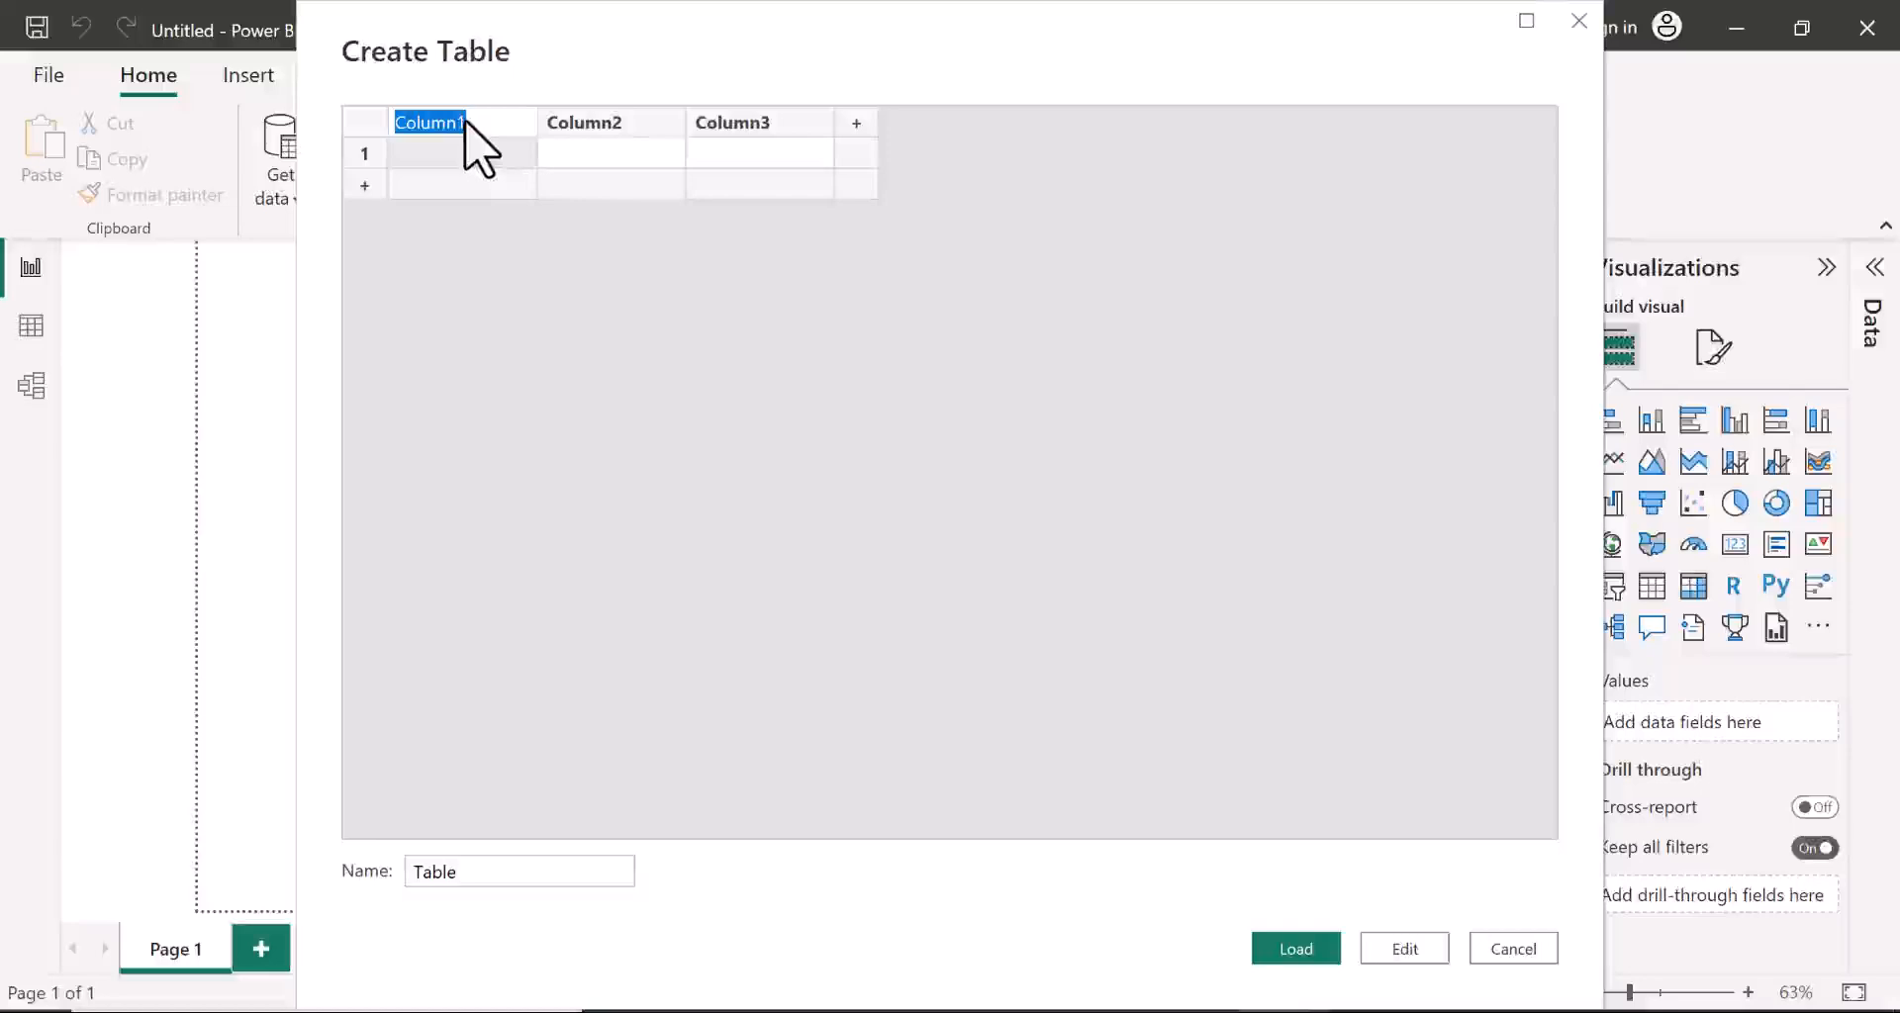
{"action": "type", "text": "Name"}
{"action": "key", "text": "Tab"}
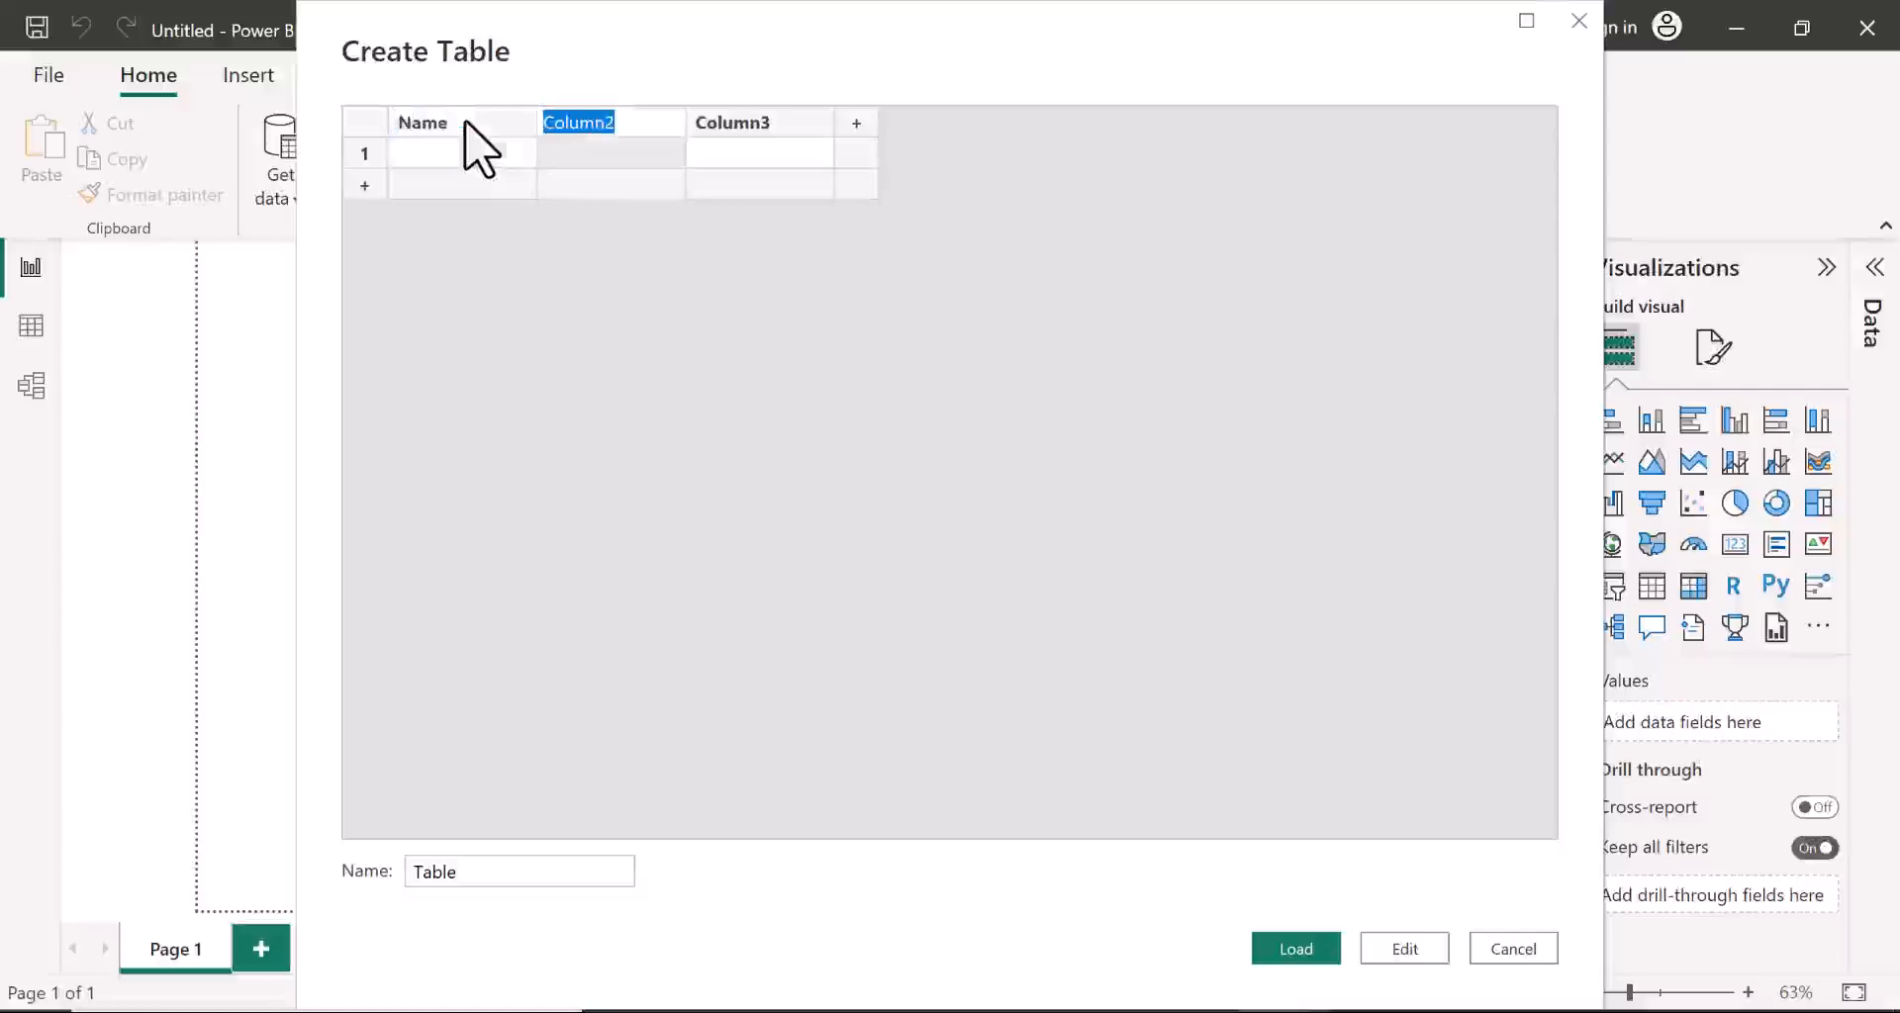
{"action": "type", "text": "mat"}
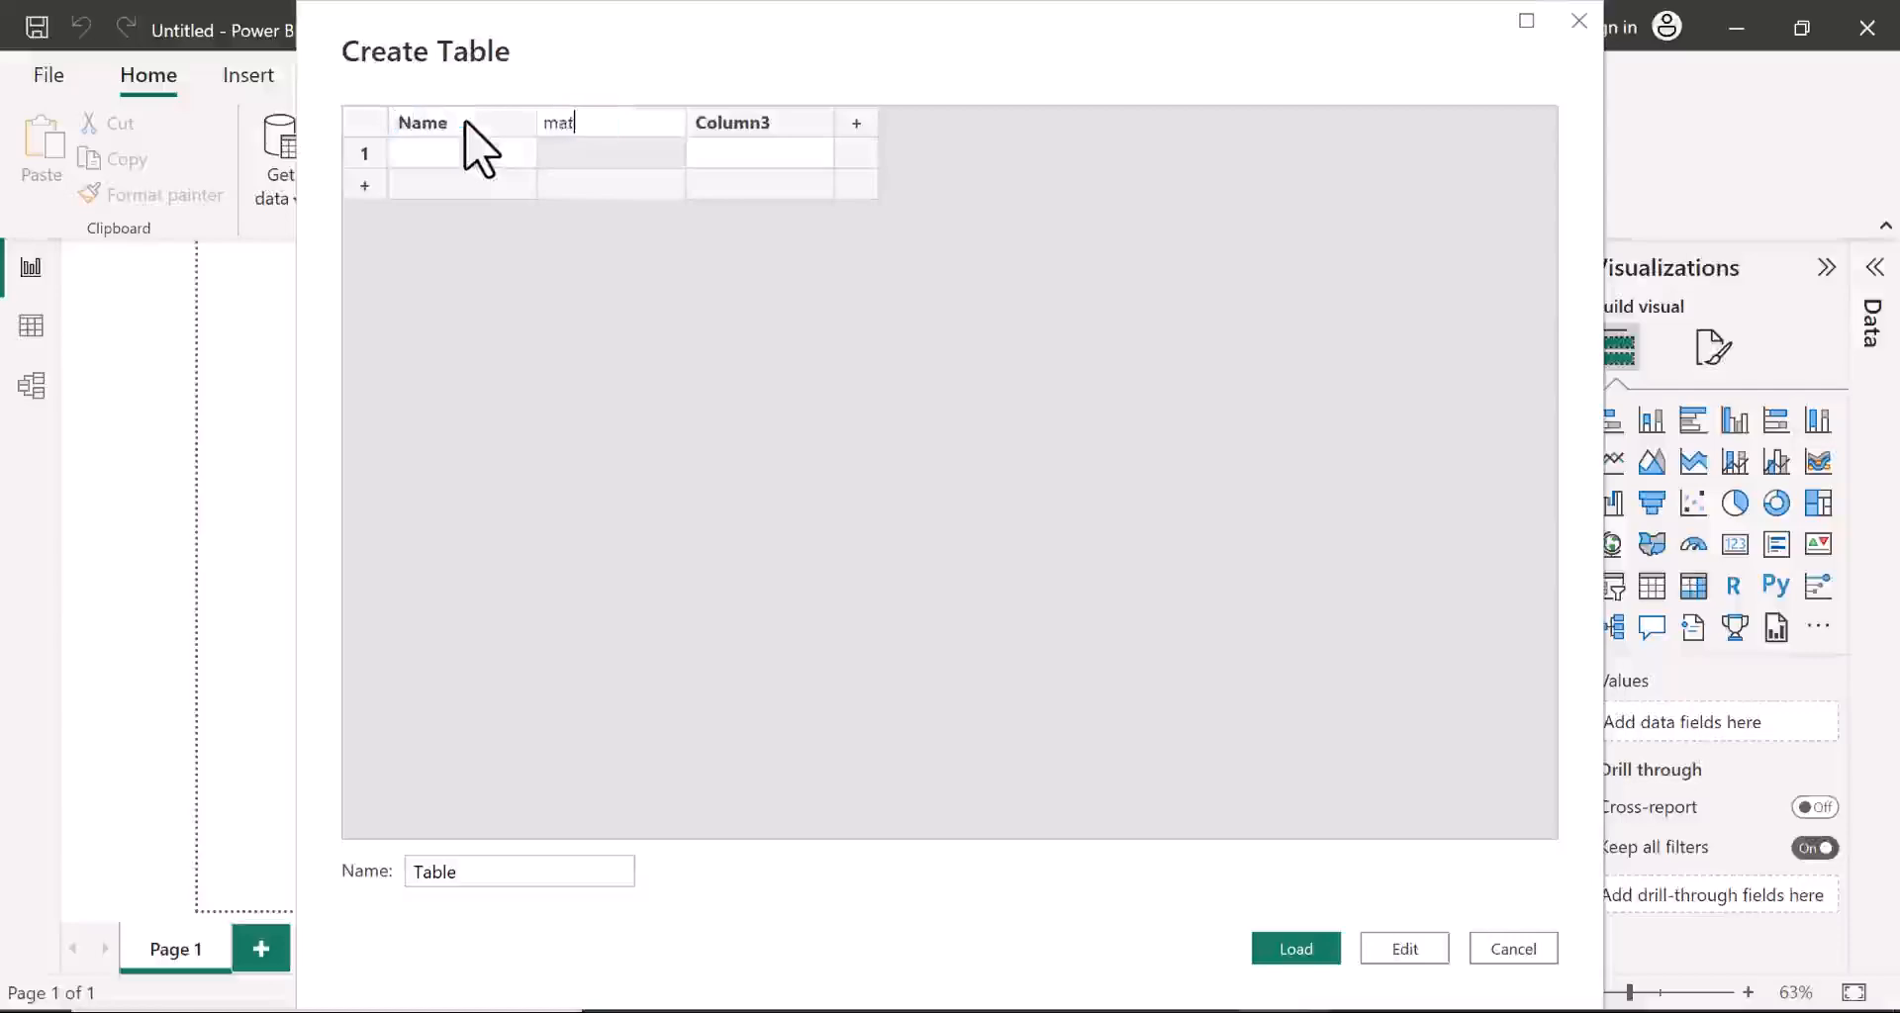
{"action": "key", "text": "BackSpace"}
{"action": "key", "text": "BackSpace"}
{"action": "type", "text": "Matric"}
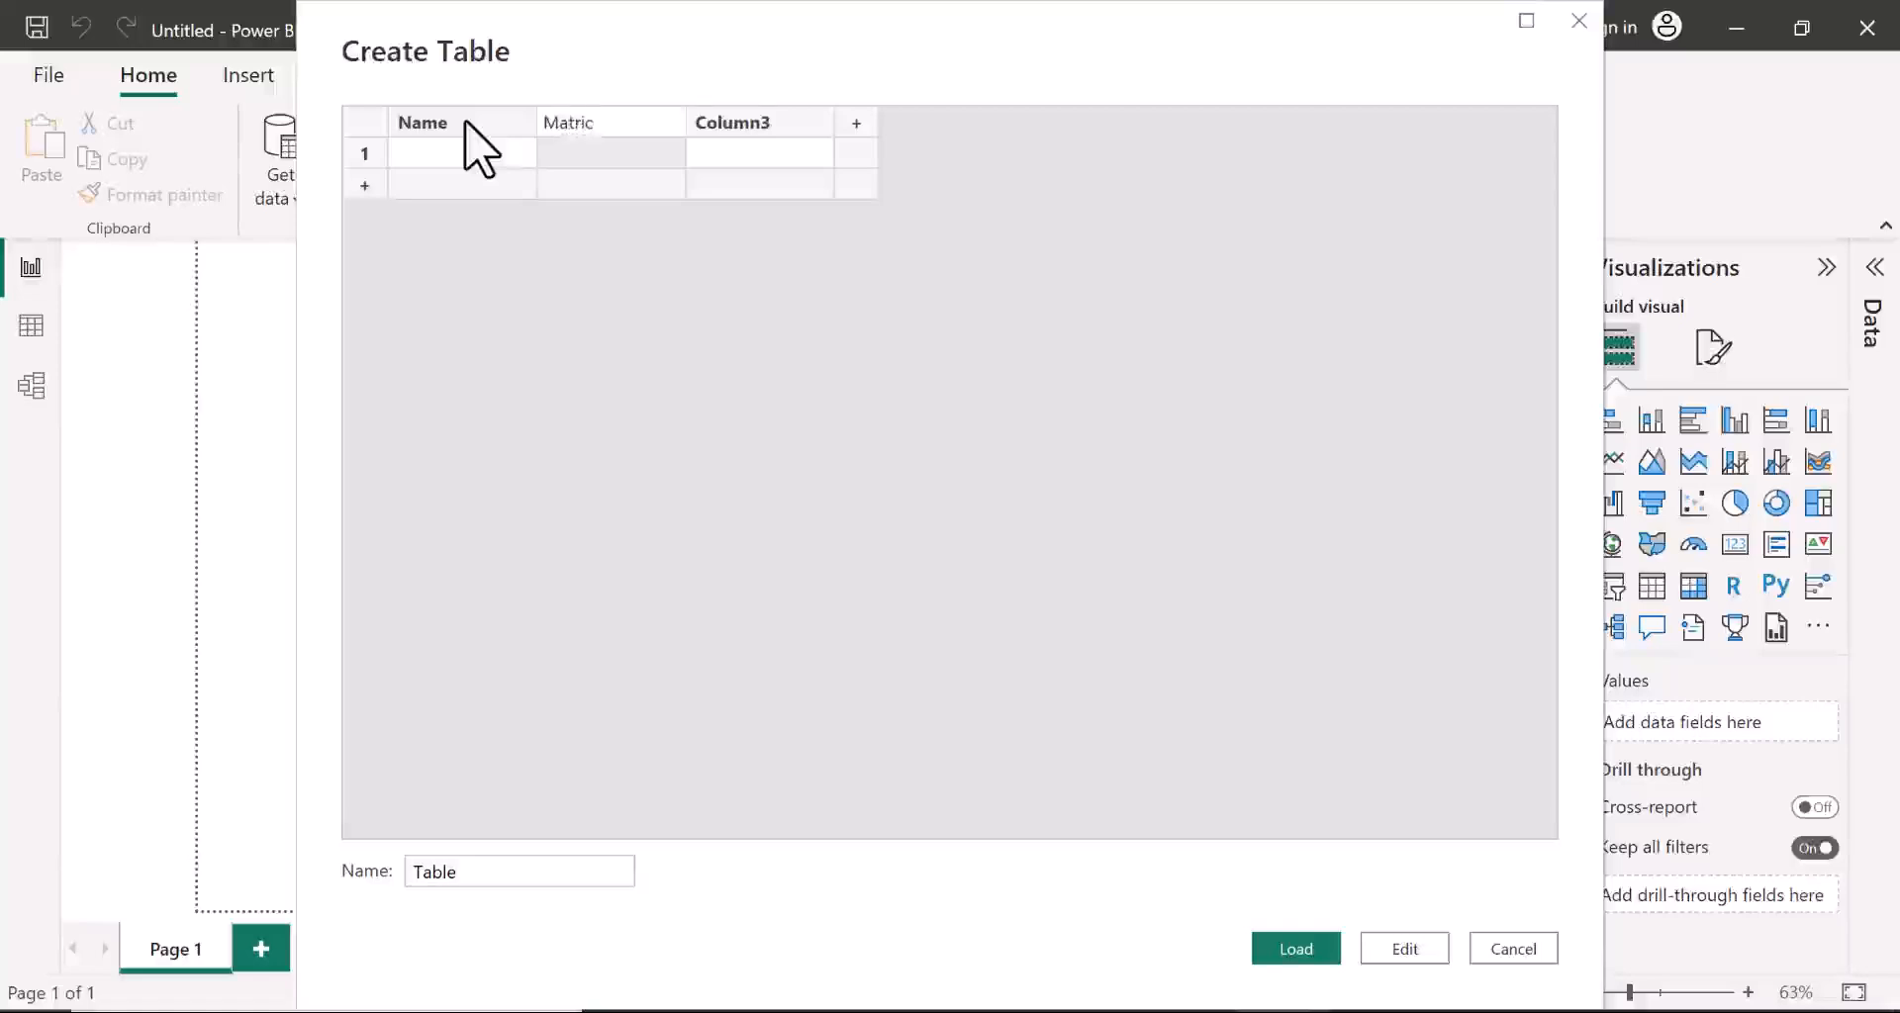
{"action": "key", "text": "Tab"}
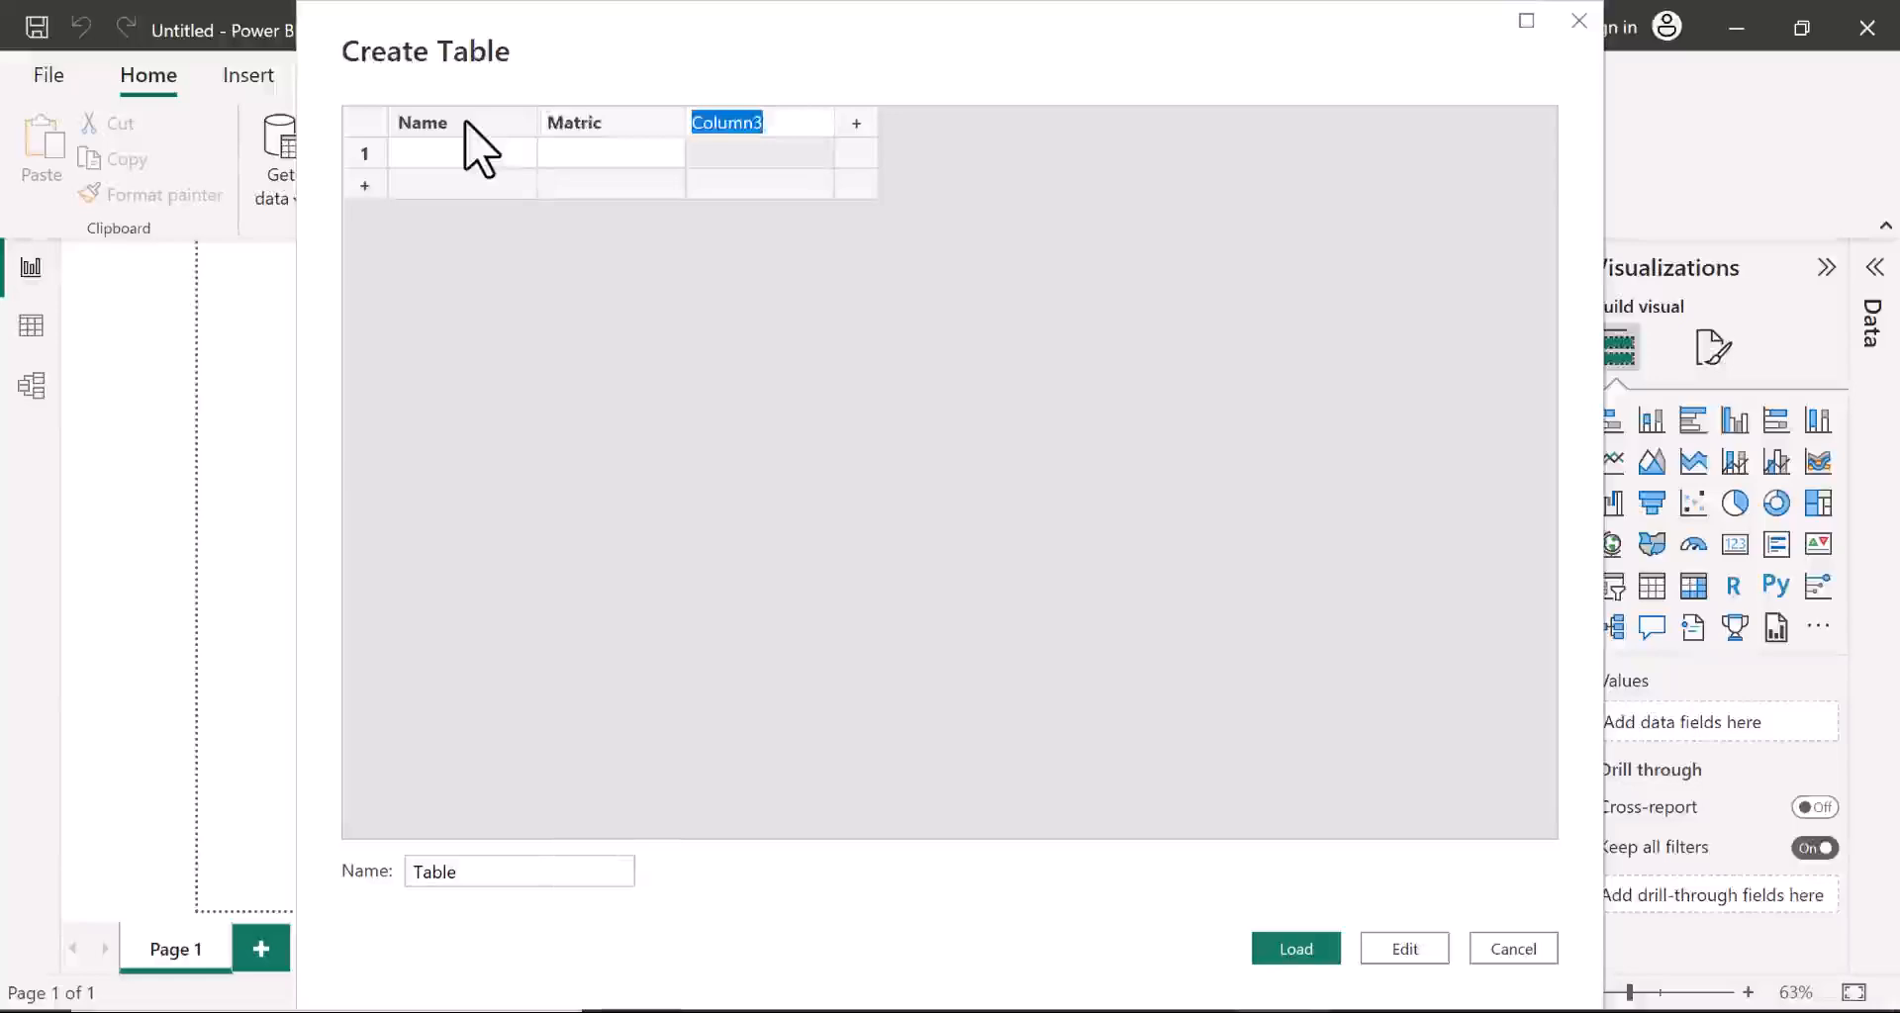
{"action": "type", "text": "Depar"}
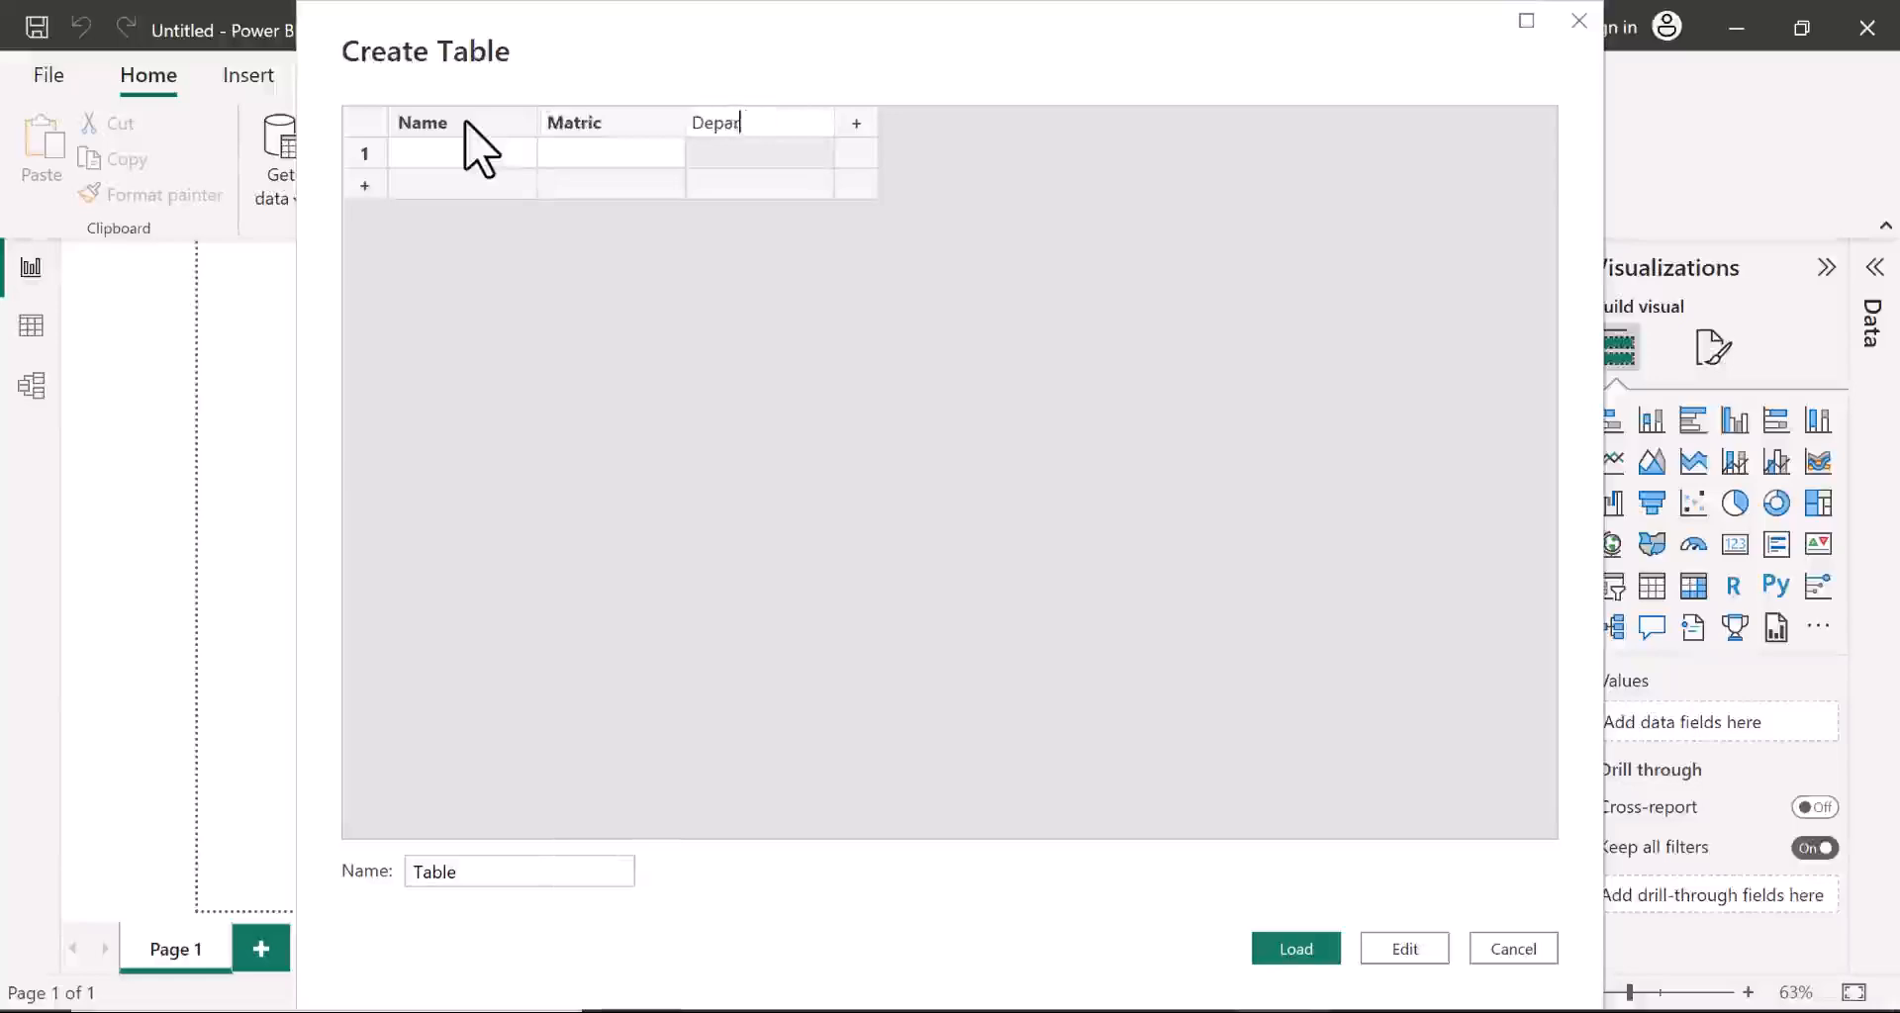
{"action": "type", "text": "tment"}
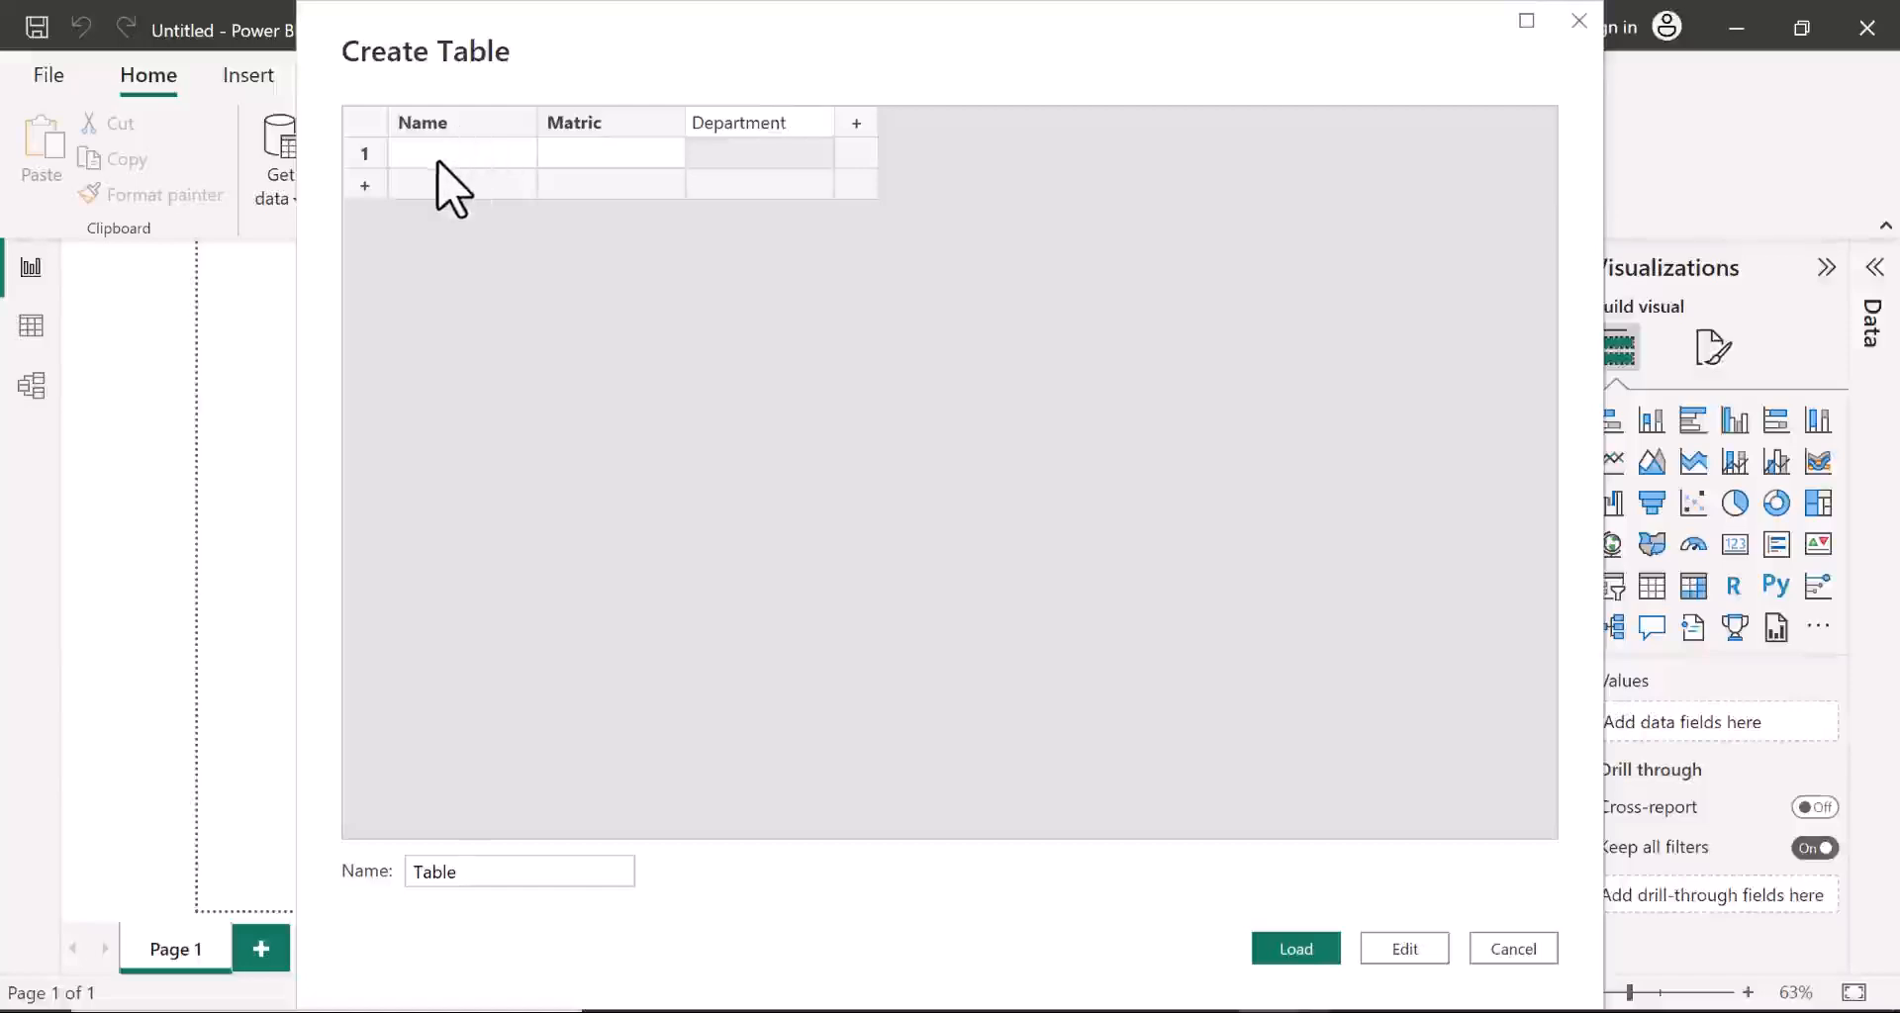
Step: Enter the first two students' names in rows 1 and 2 of the Name column
{"action": "left_click", "coordinate": [452, 186]}
{"action": "type", "text": "A"}
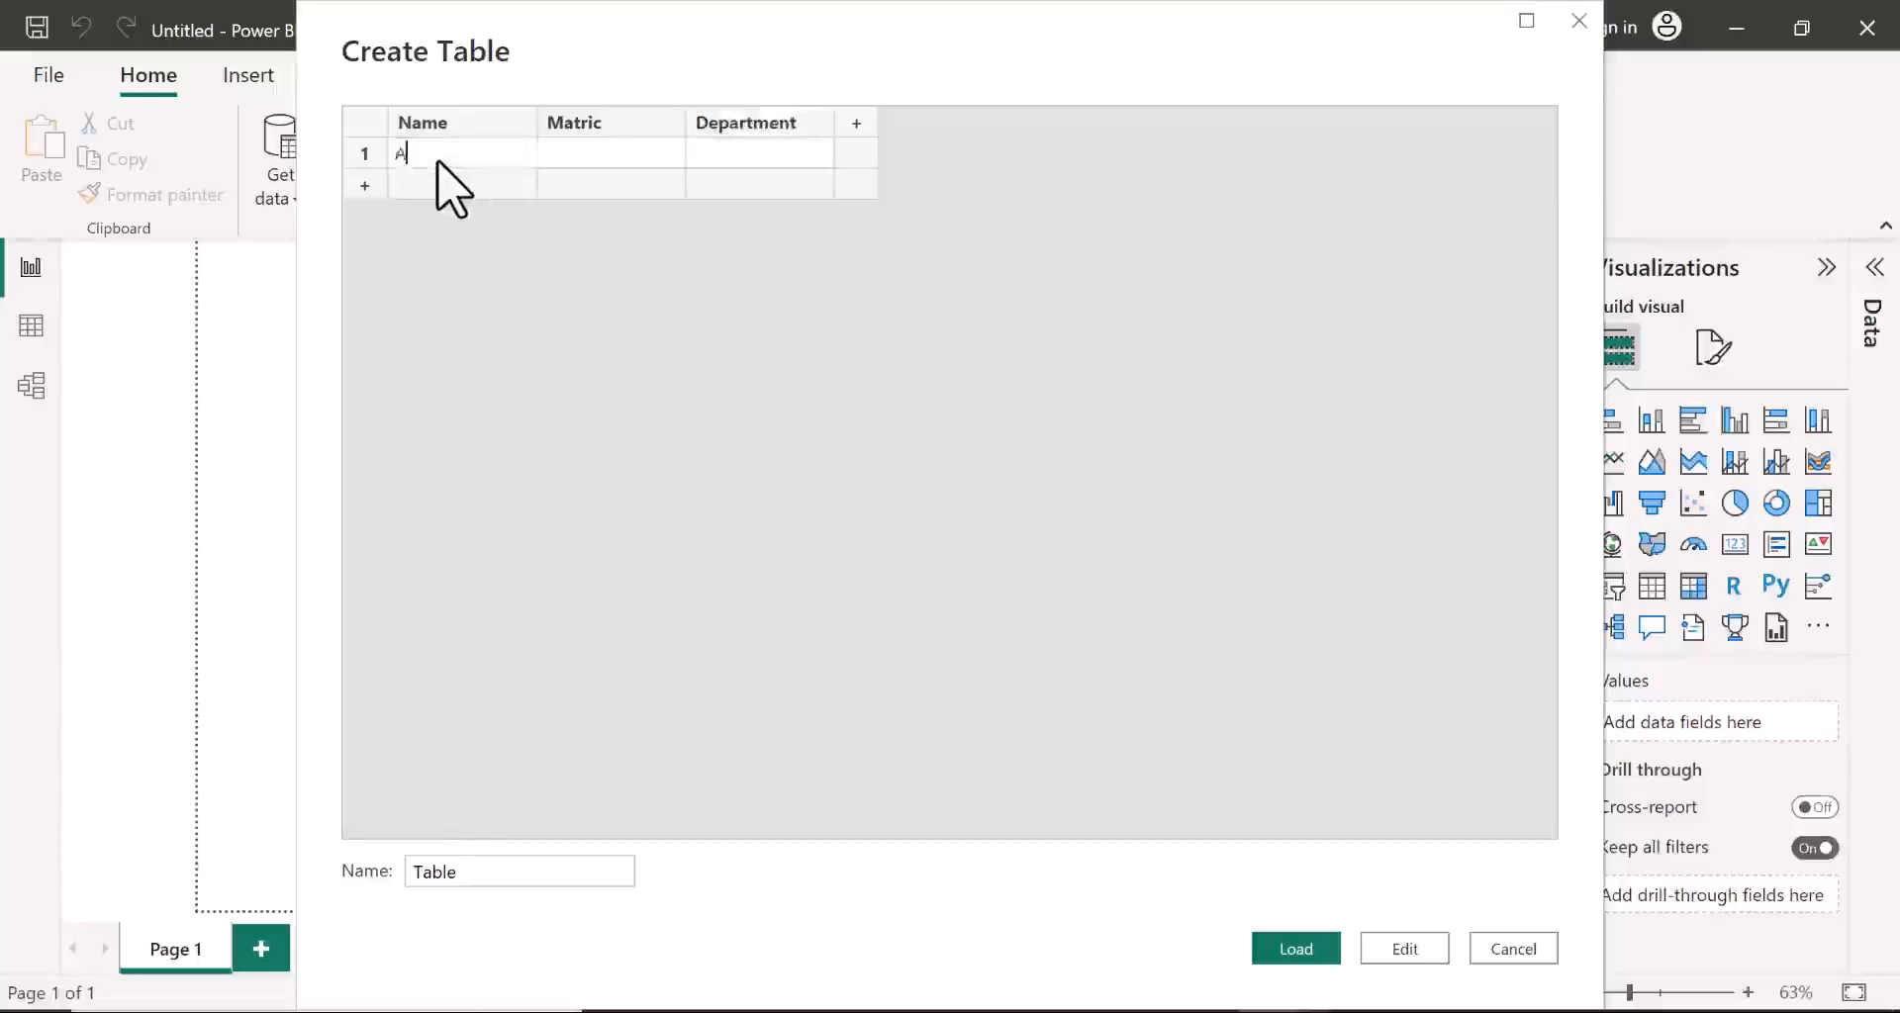
{"action": "type", "text": "llu"}
{"action": "key", "text": "Return"}
{"action": "type", "text": "Musa"}
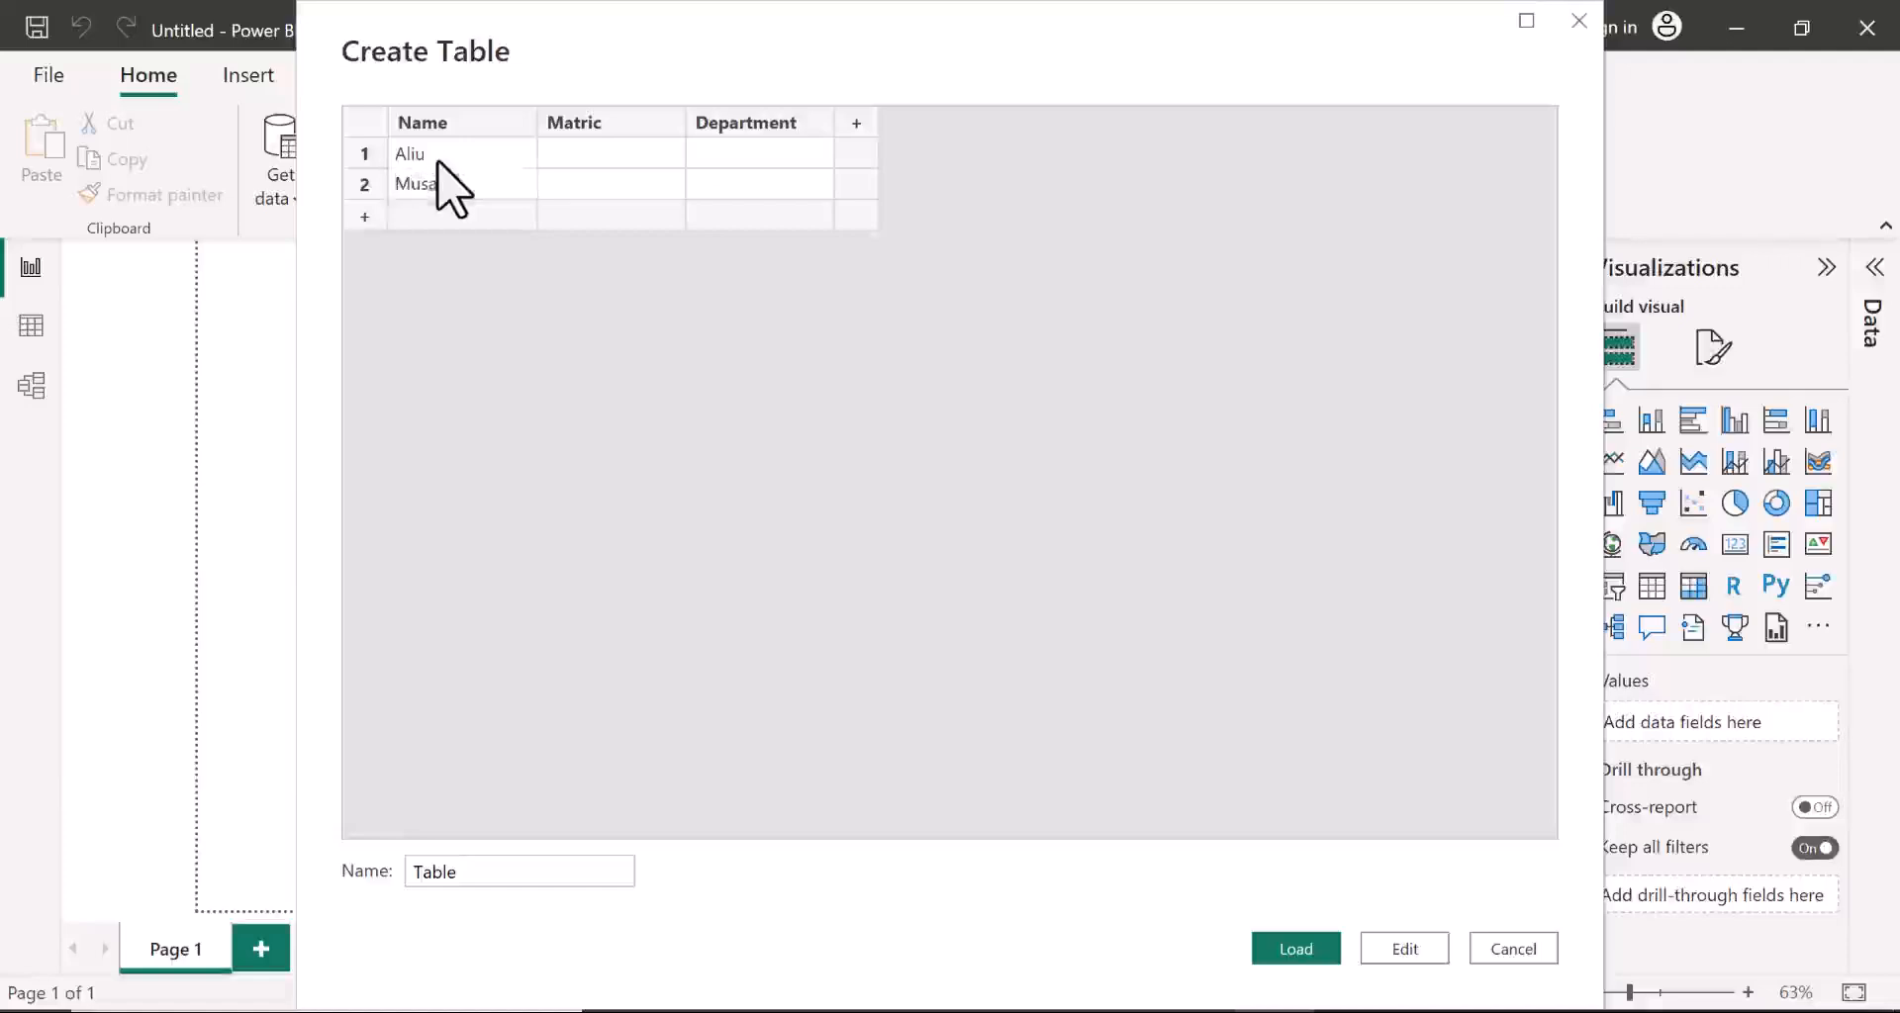
{"action": "key", "text": "Return"}
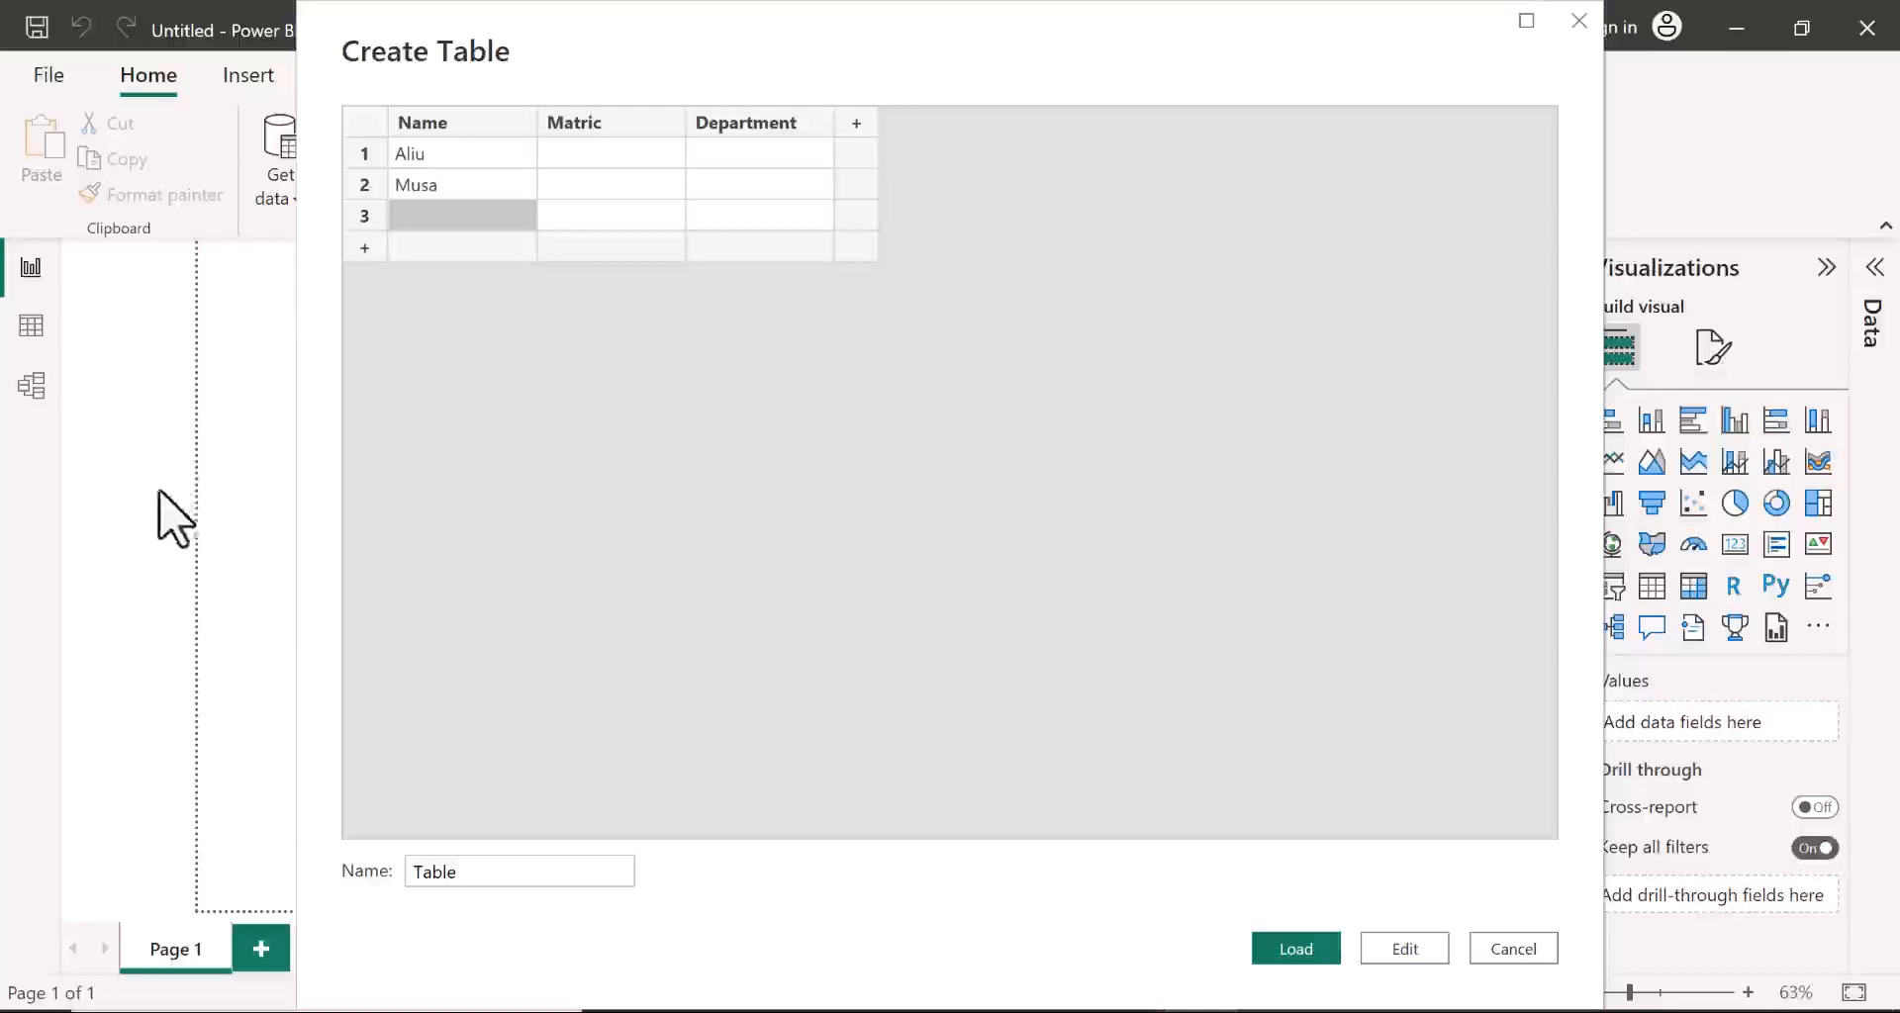
Step: Enter four more students' names in rows 3 to 6 of the Name column
{"action": "left_click", "coordinate": [413, 219]}
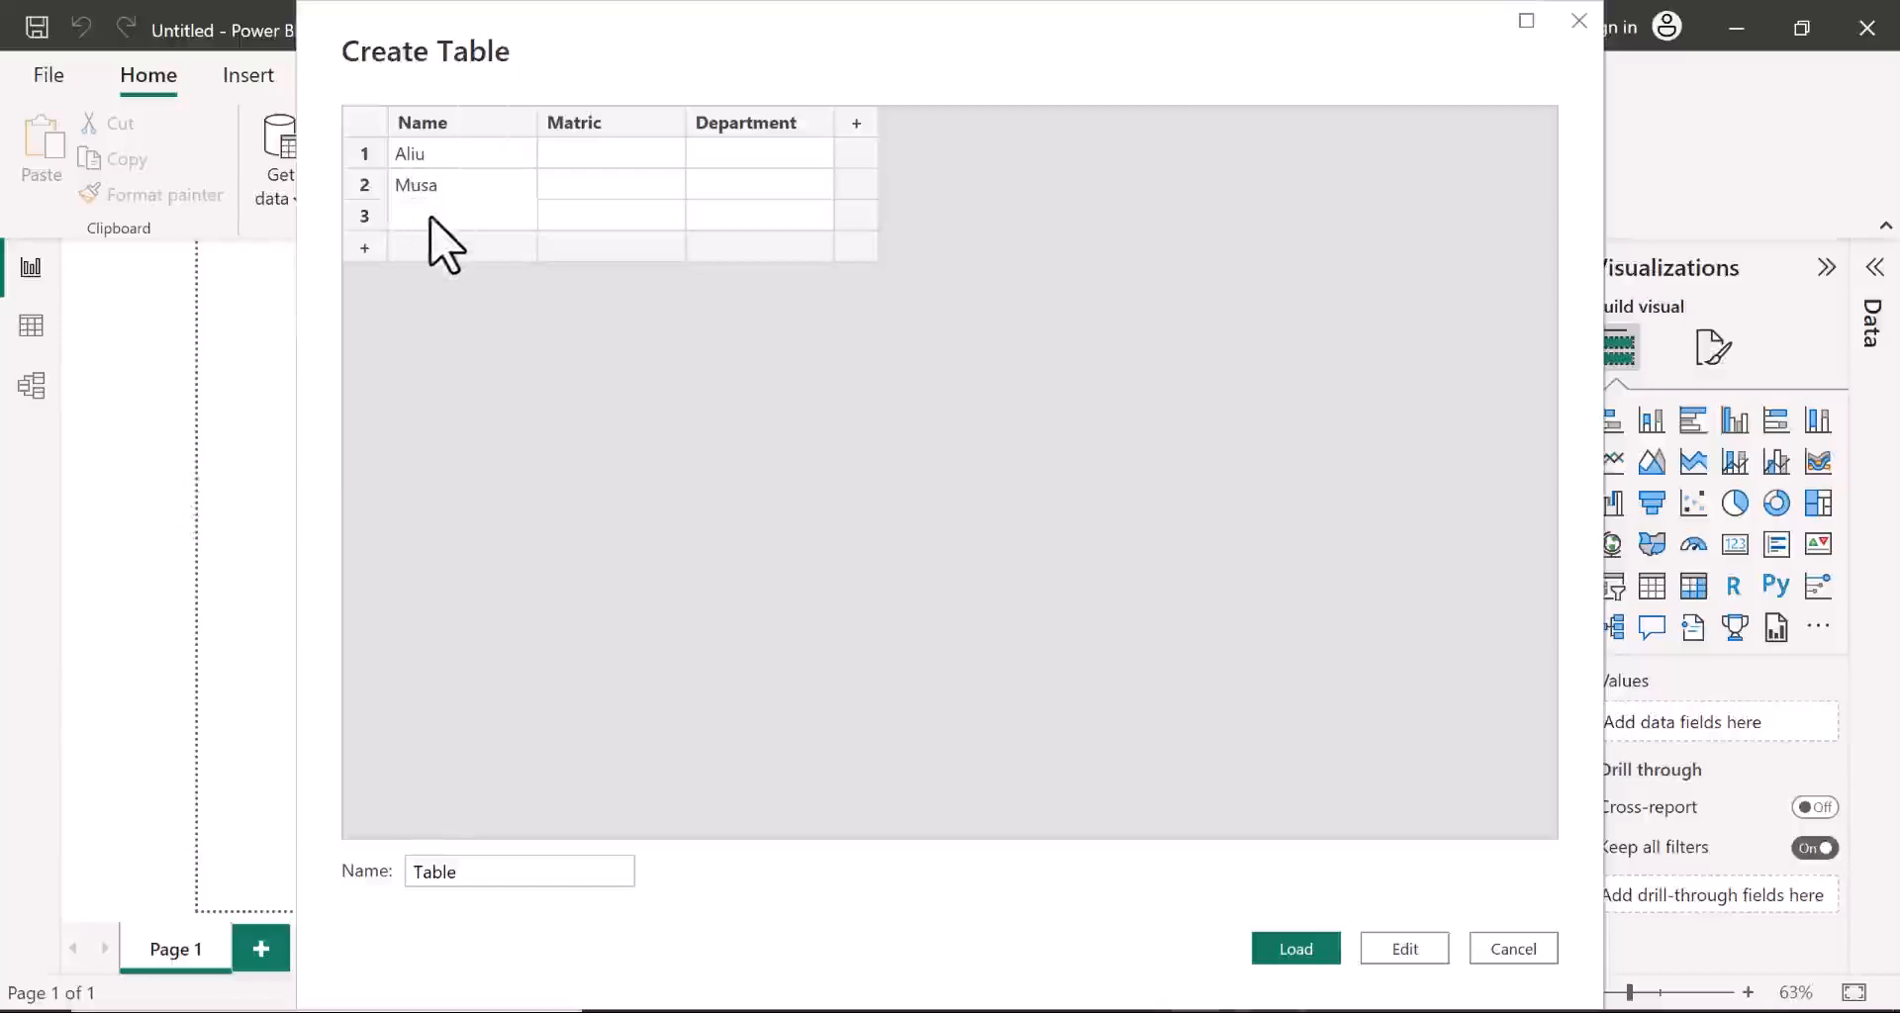
{"action": "type", "text": "Maria"}
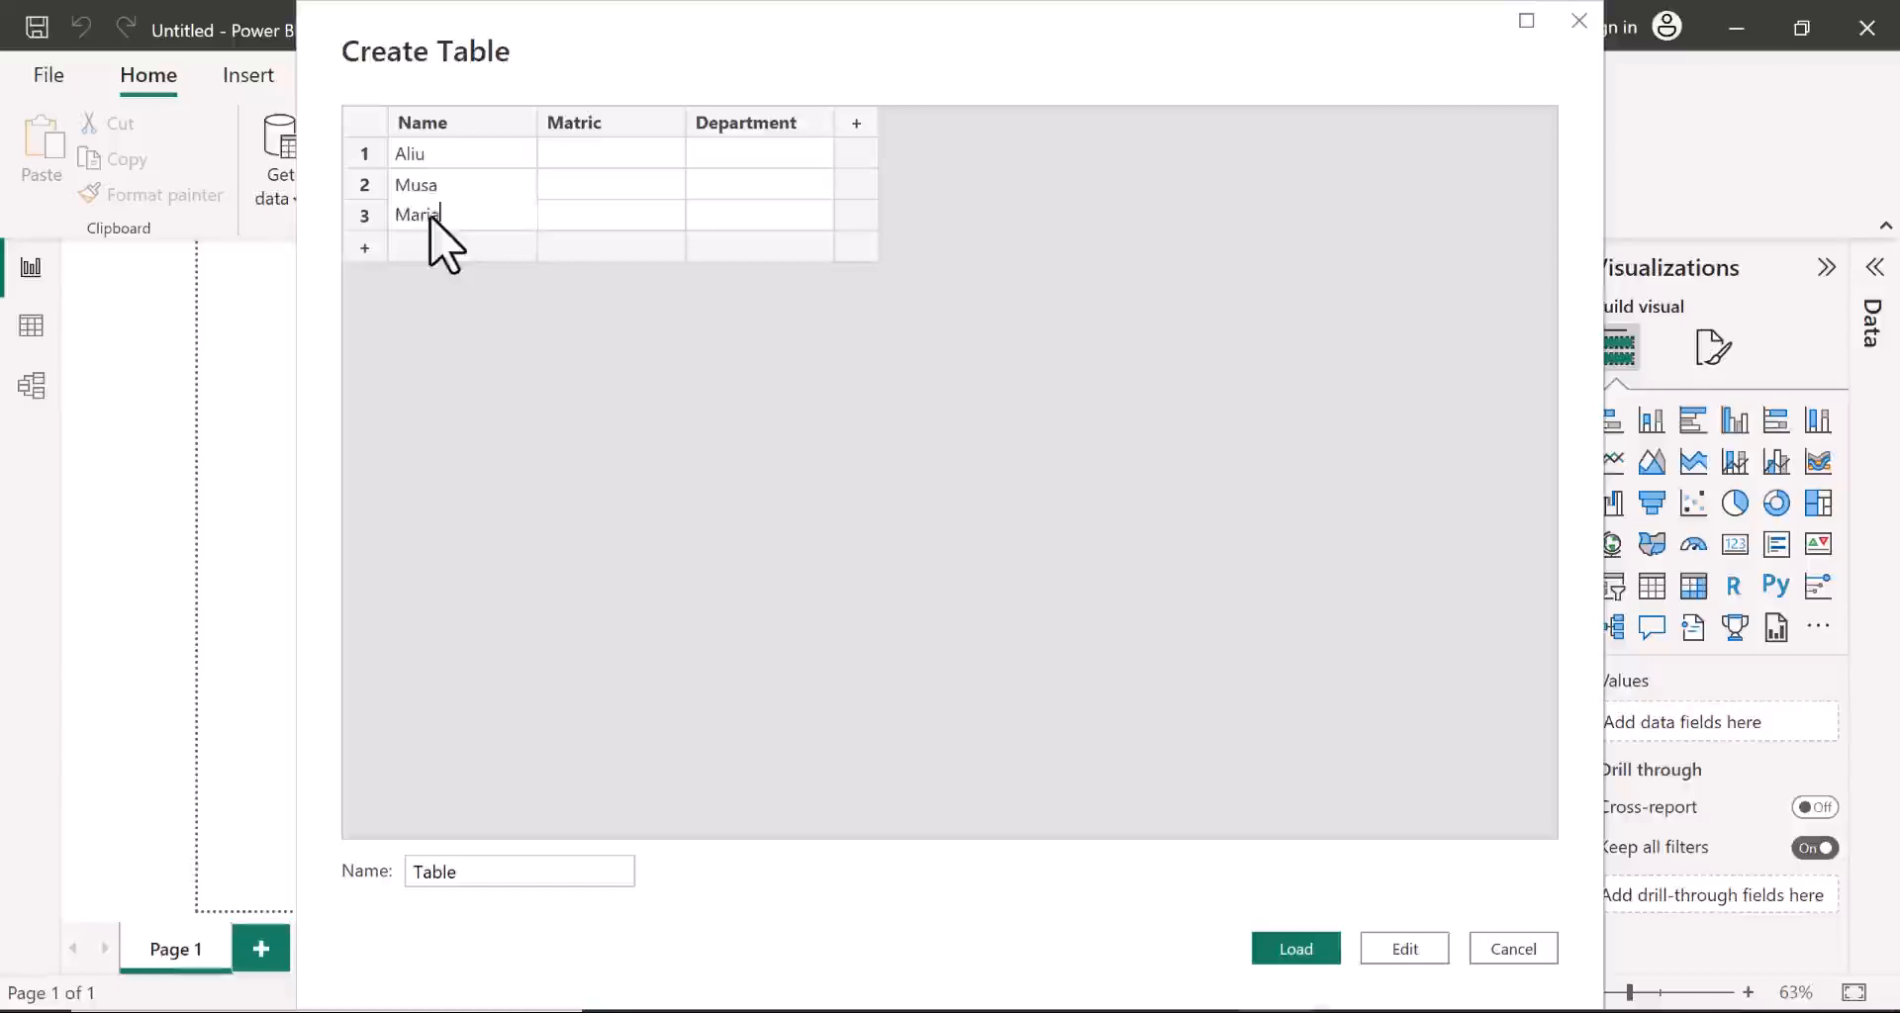
{"action": "key", "text": "Return"}
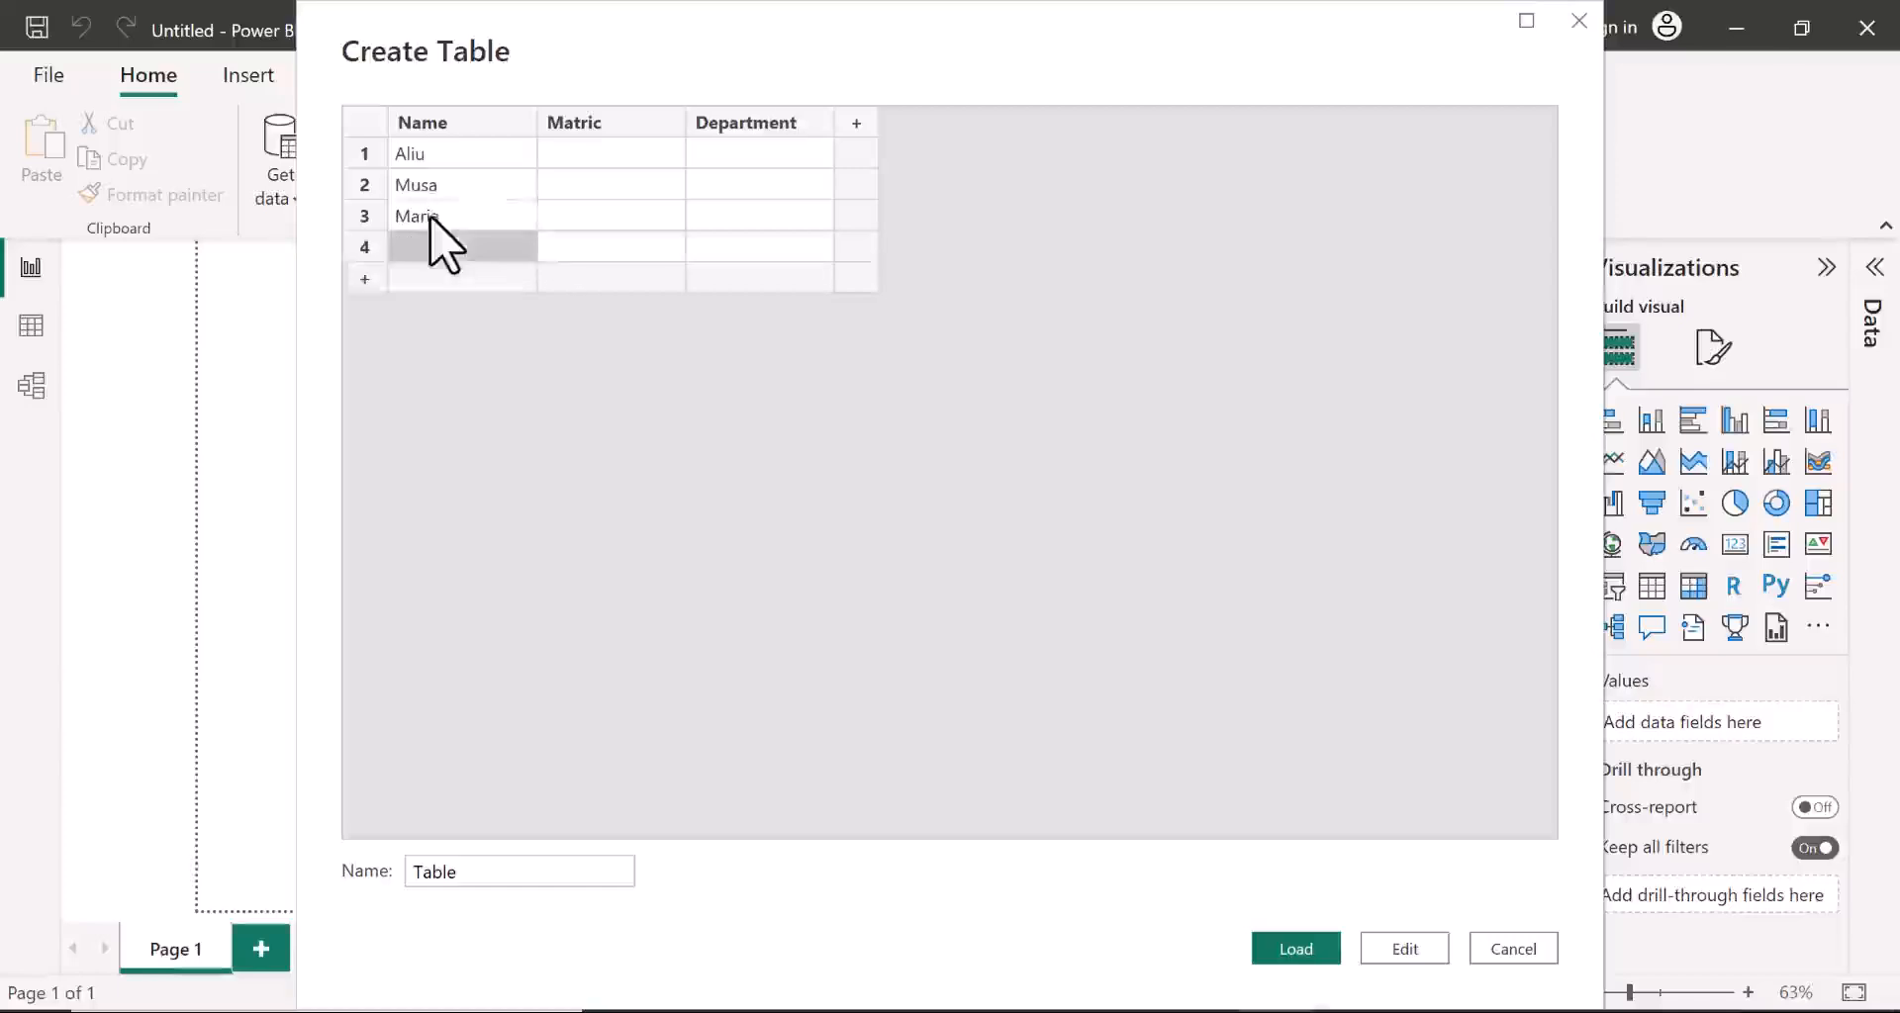
{"action": "type", "text": "Geo"}
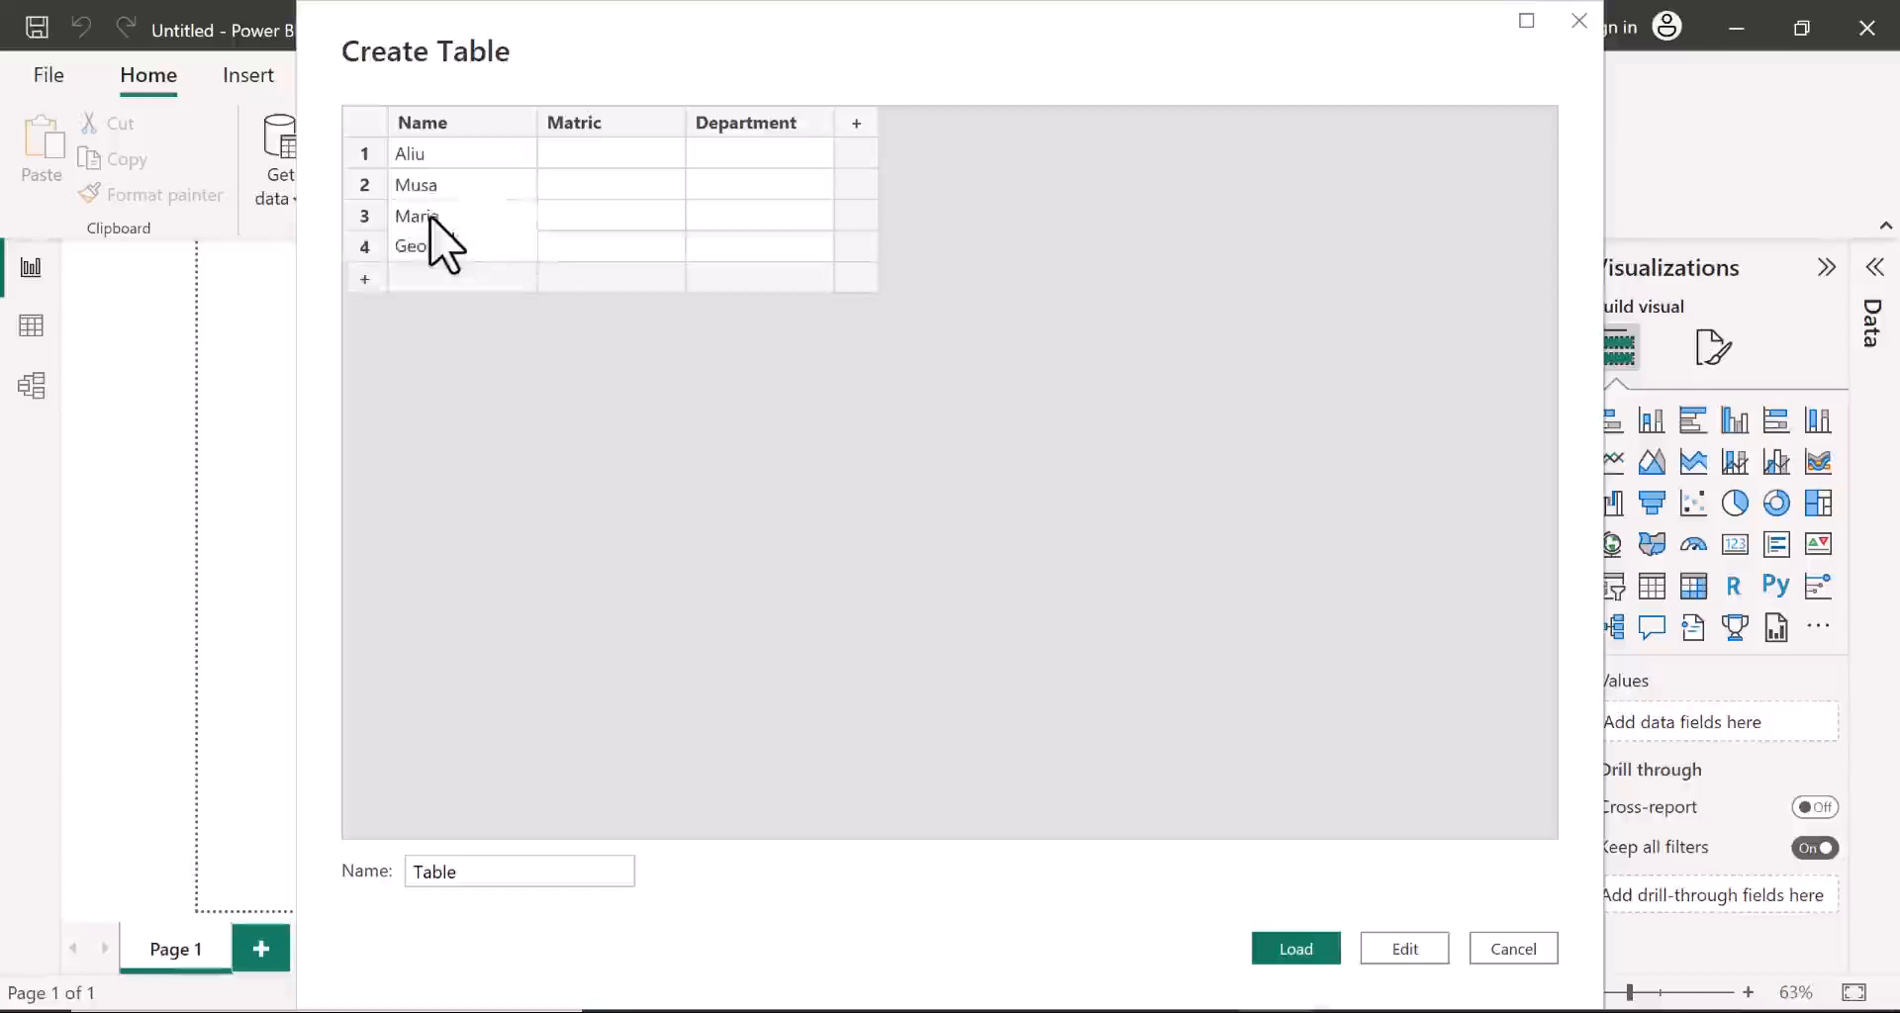
{"action": "key", "text": "Return"}
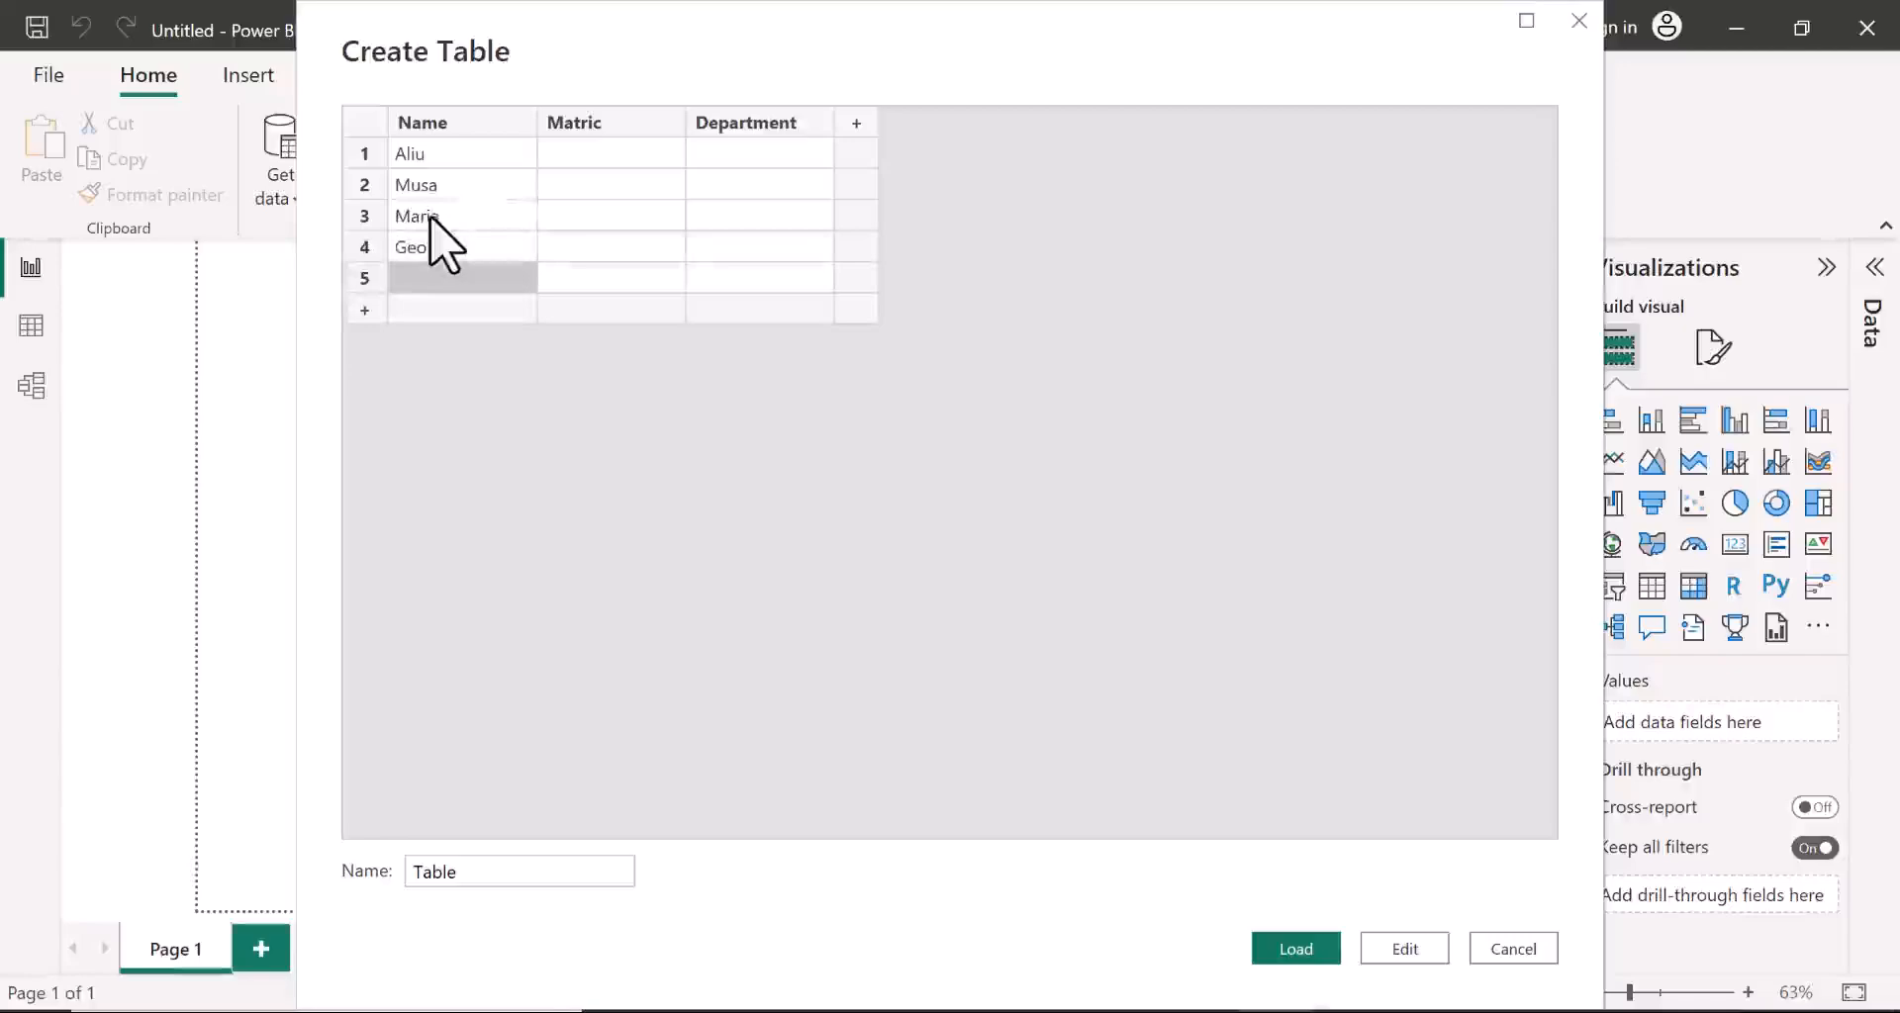
{"action": "type", "text": "Egbe"}
{"action": "key", "text": "Return"}
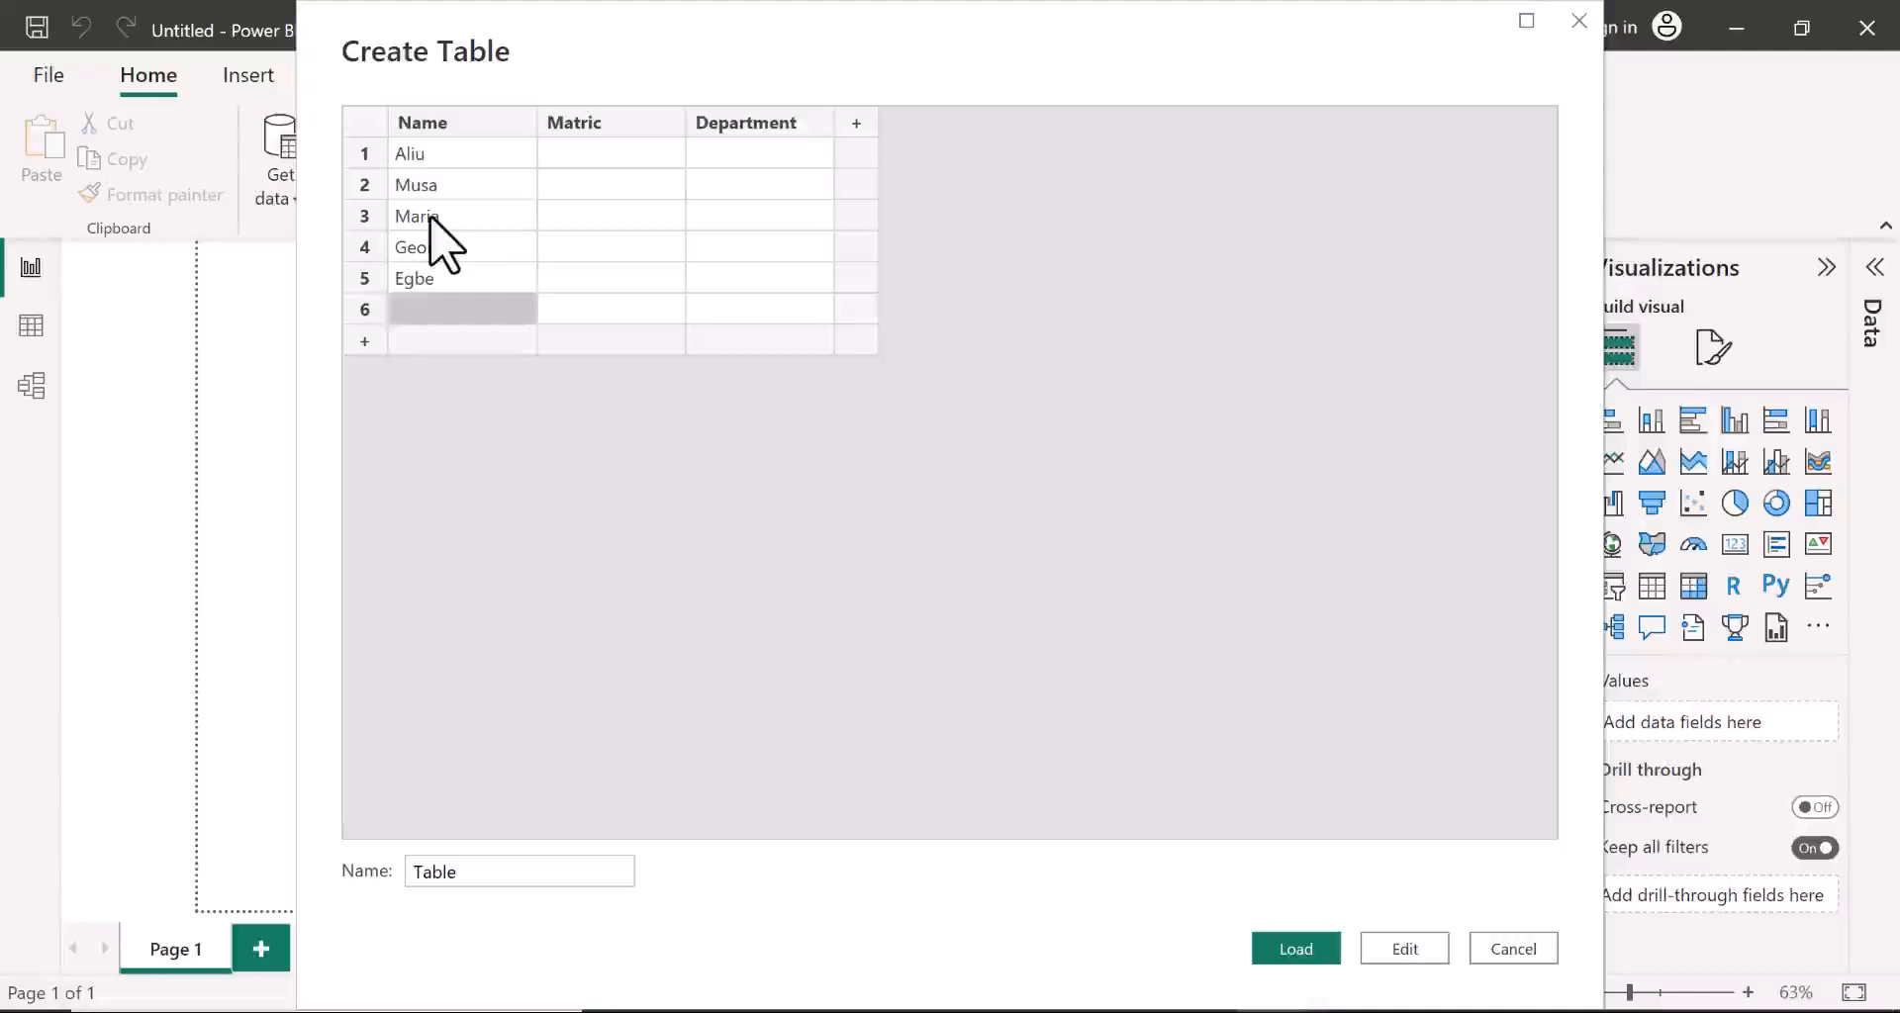
{"action": "type", "text": "Peter"}
{"action": "key", "text": "Return"}
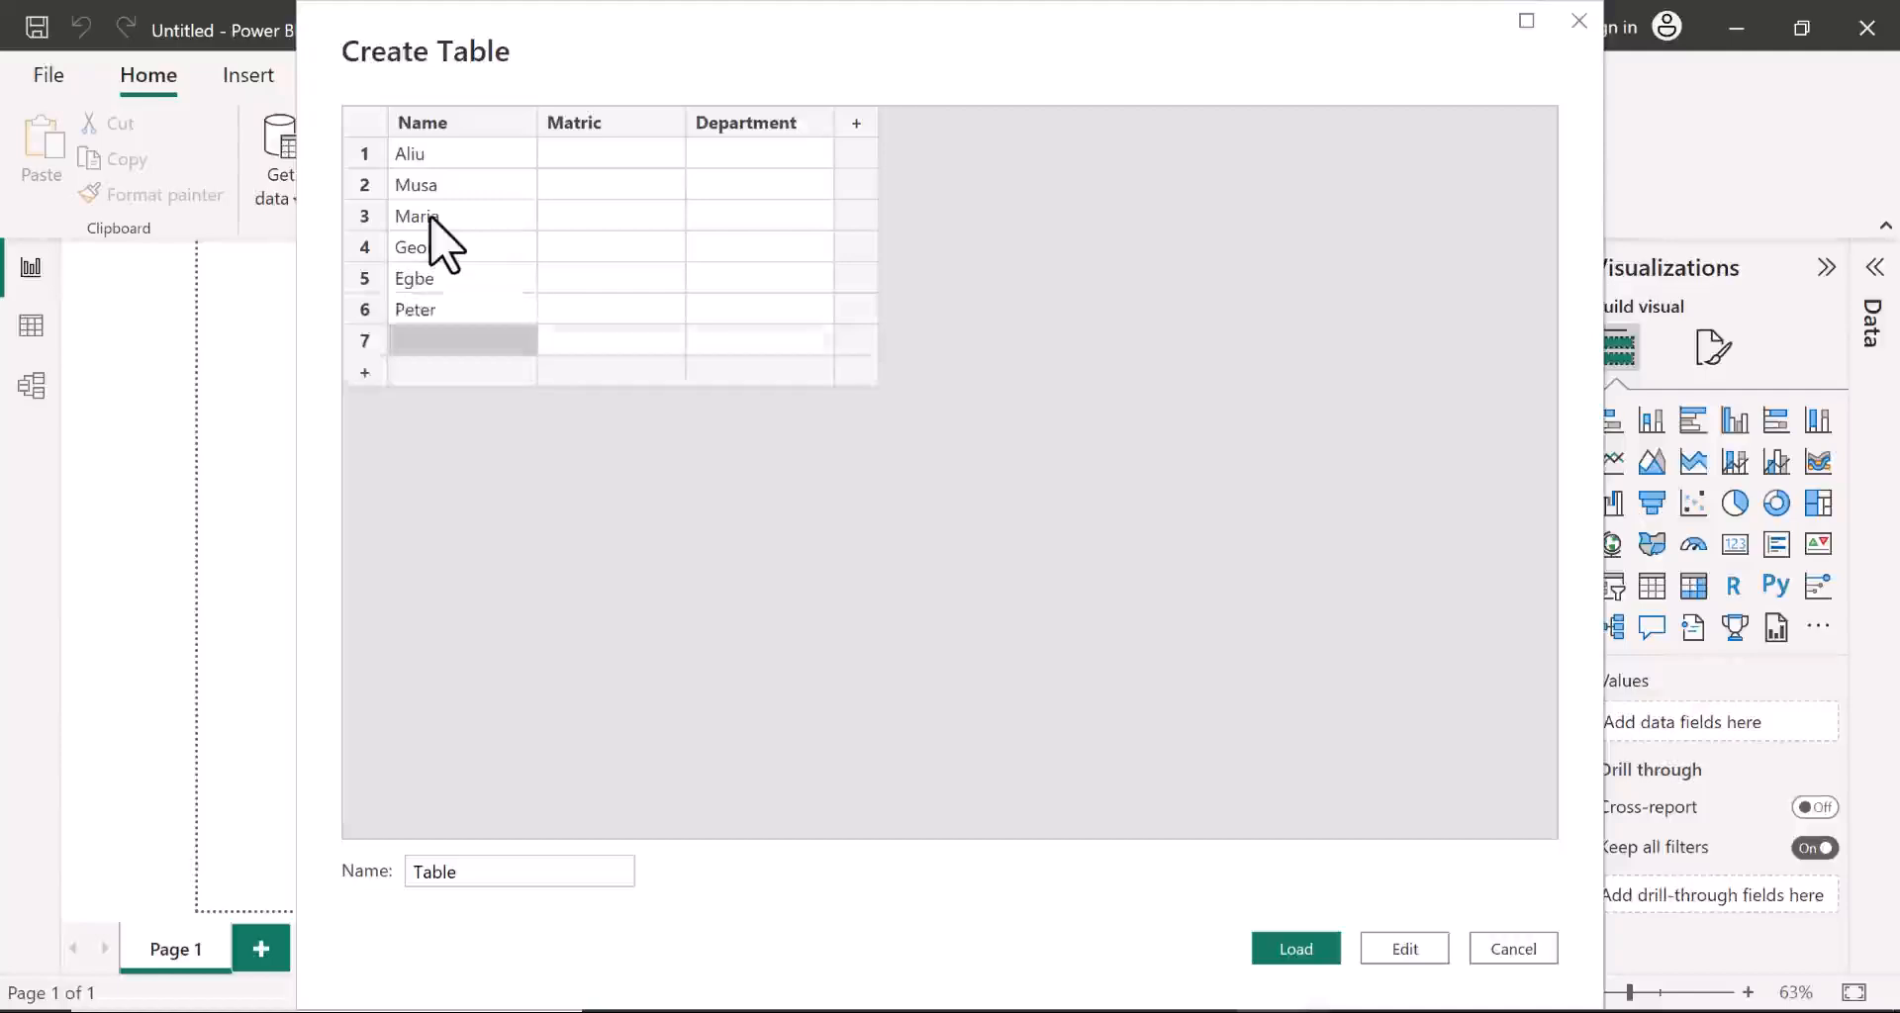
Step: Enter the seventh student's name in row 7 of the Name column and correct its spelling
{"action": "type", "text": "Mu"}
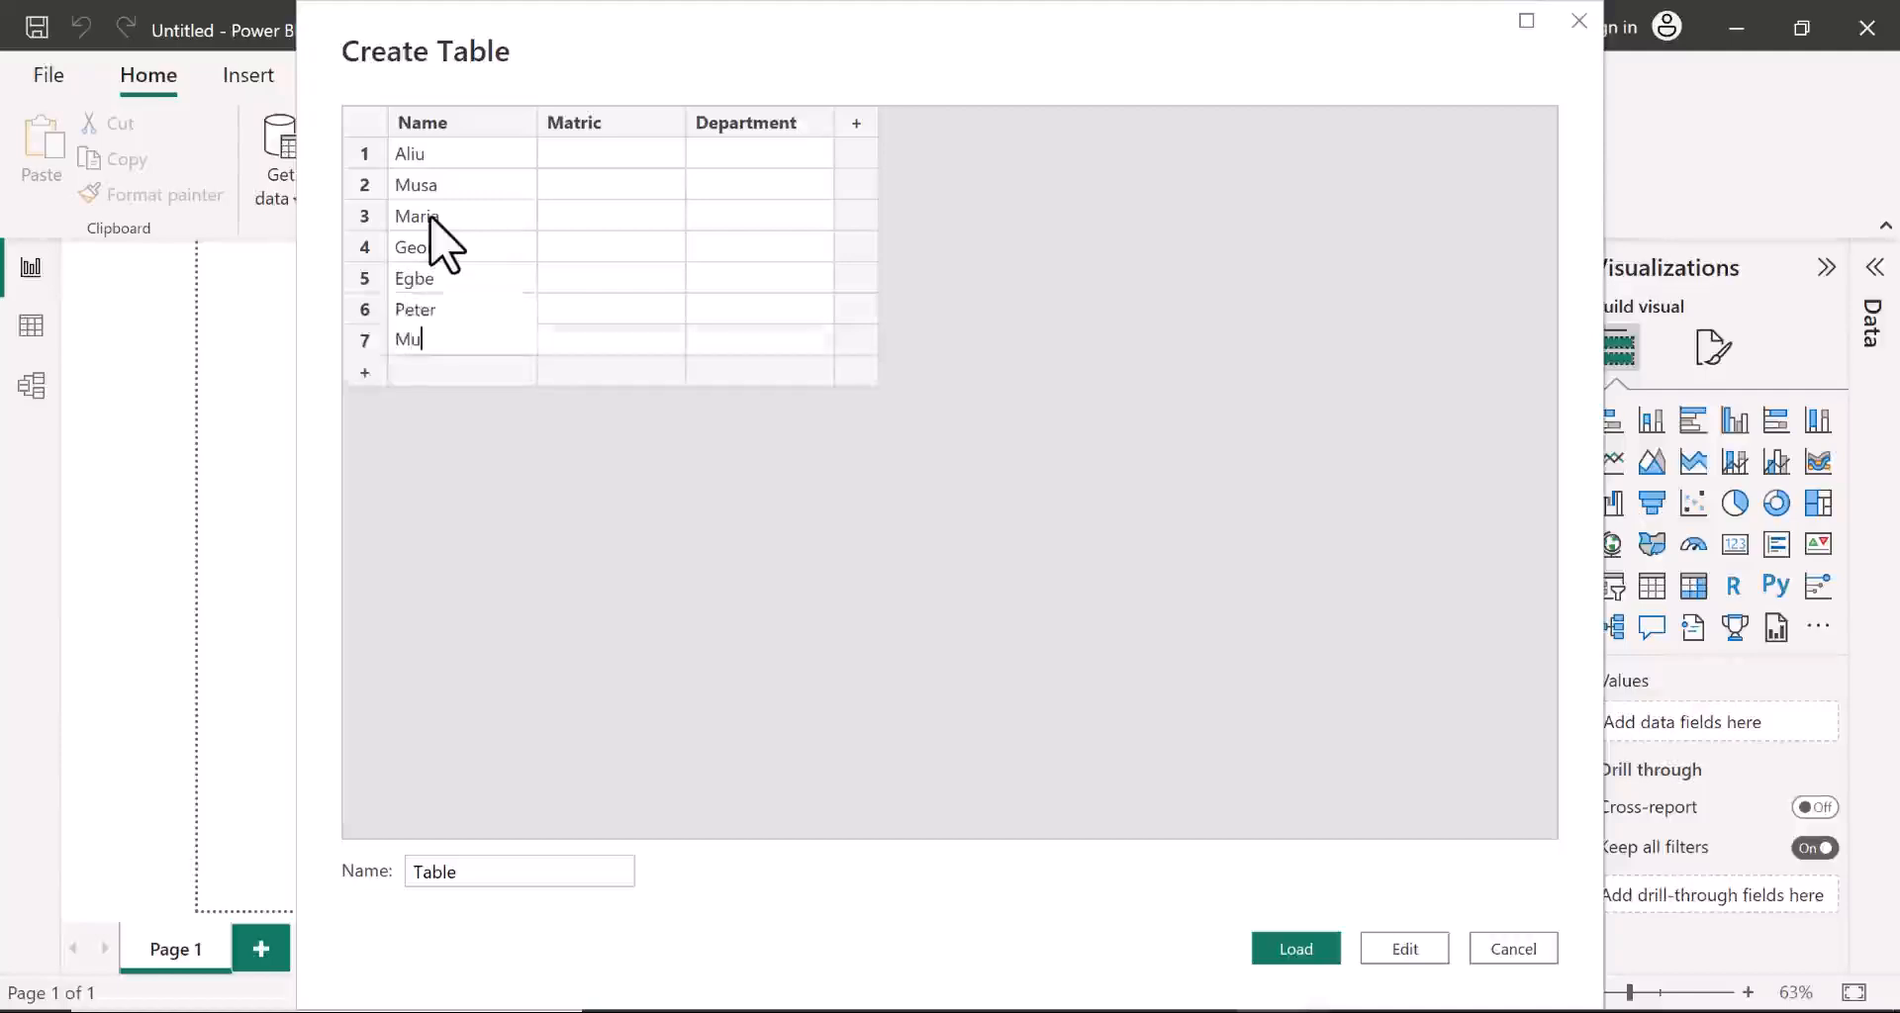
{"action": "type", "text": "stalha"}
{"action": "key", "text": "Return"}
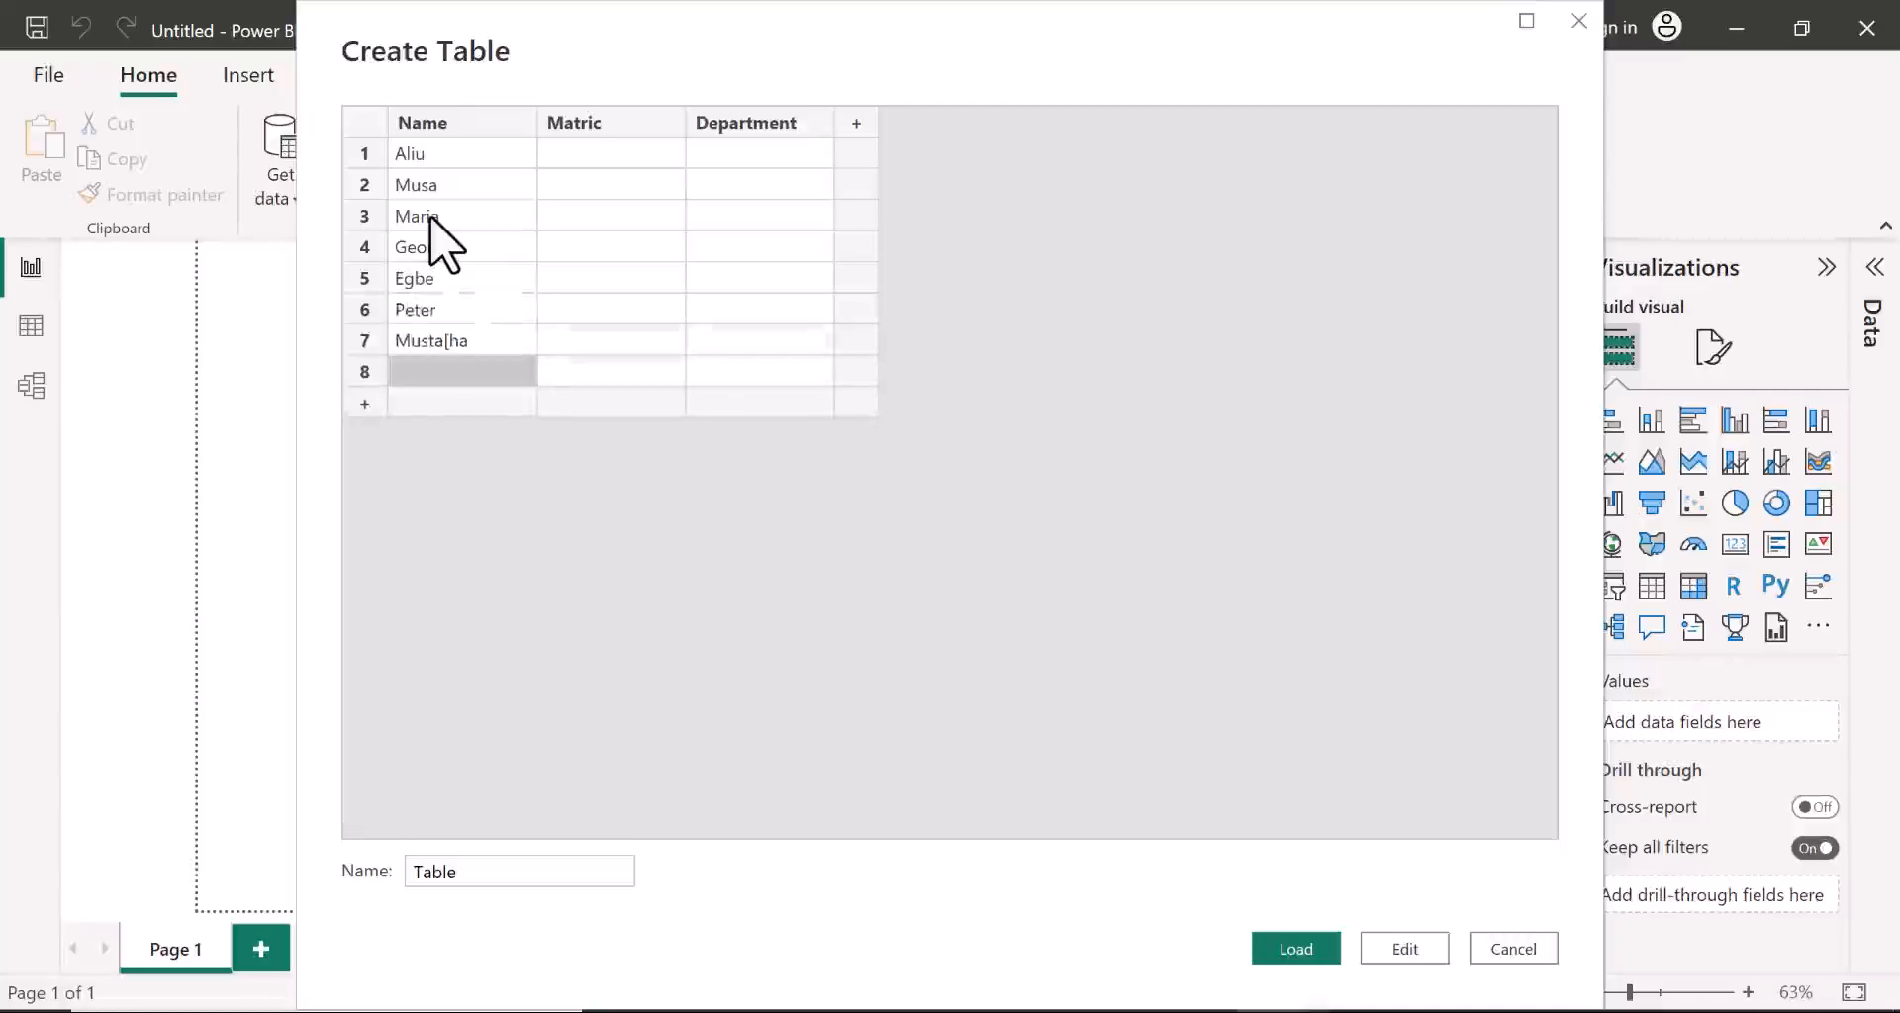
{"action": "left_click", "coordinate": [480, 336]}
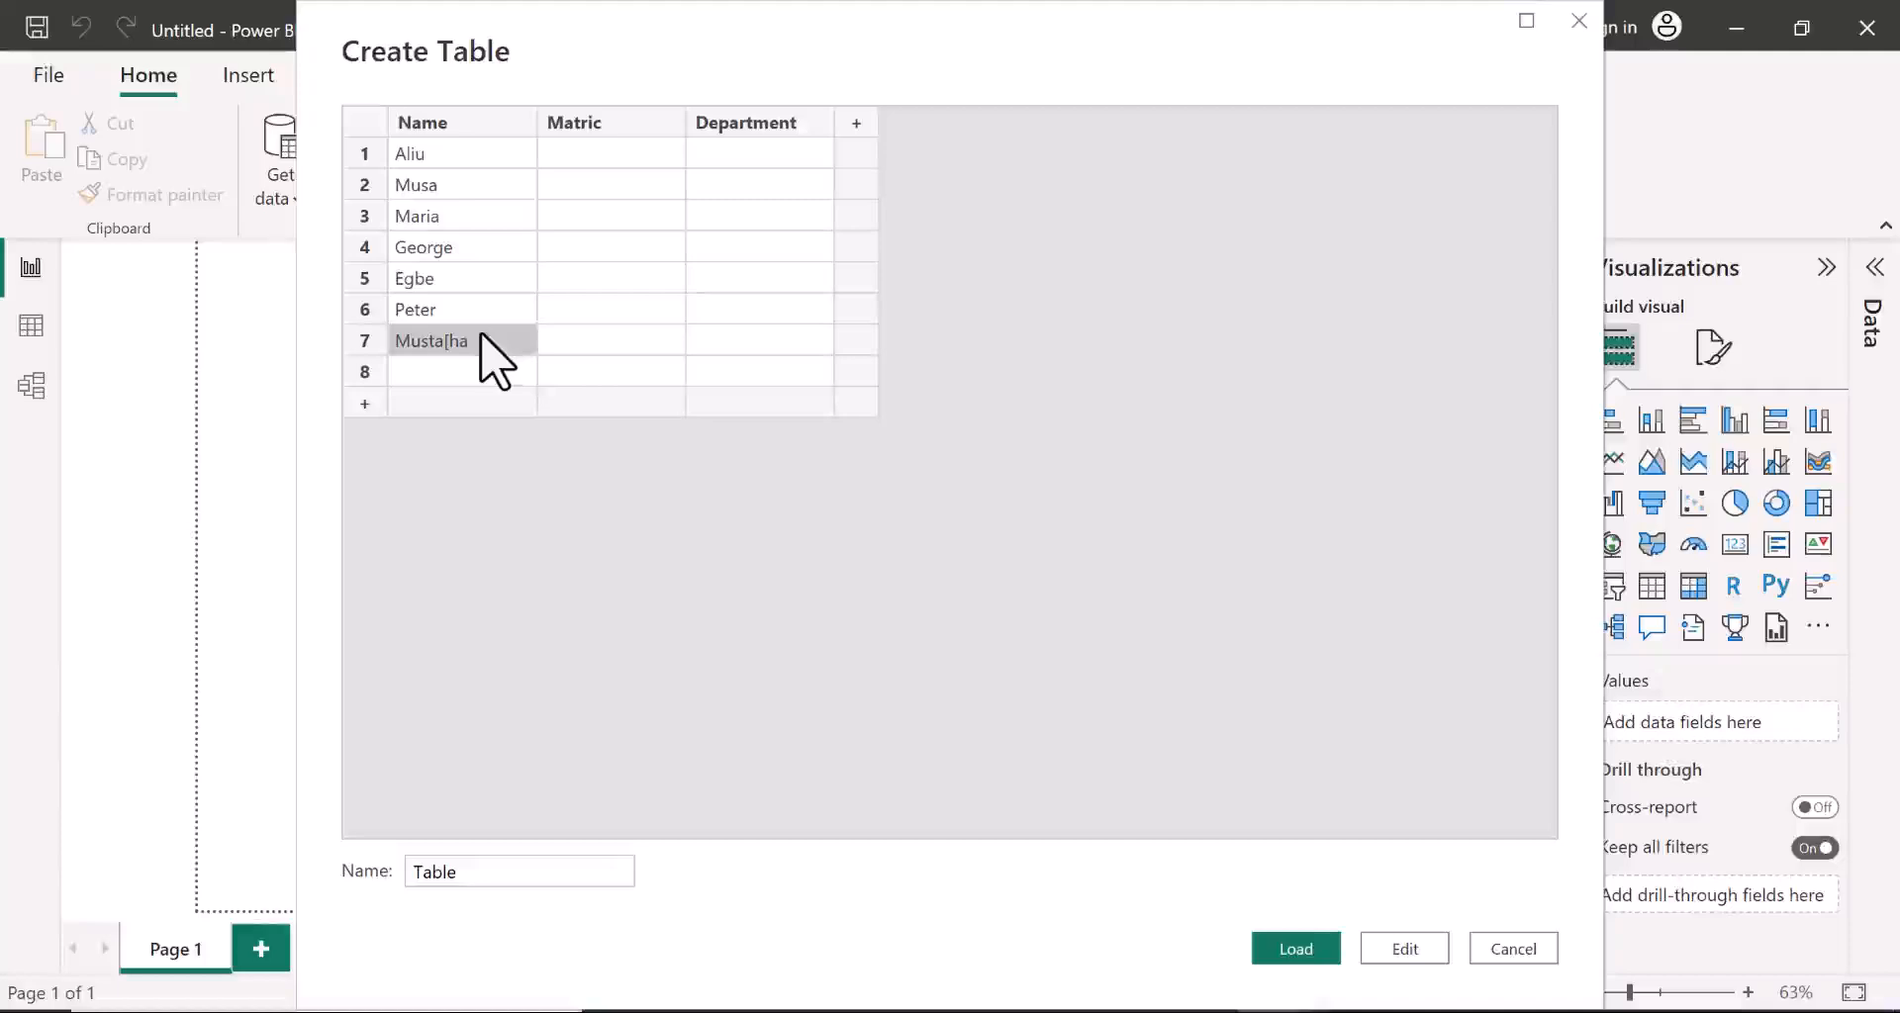
{"action": "type", "text": "Mus"}
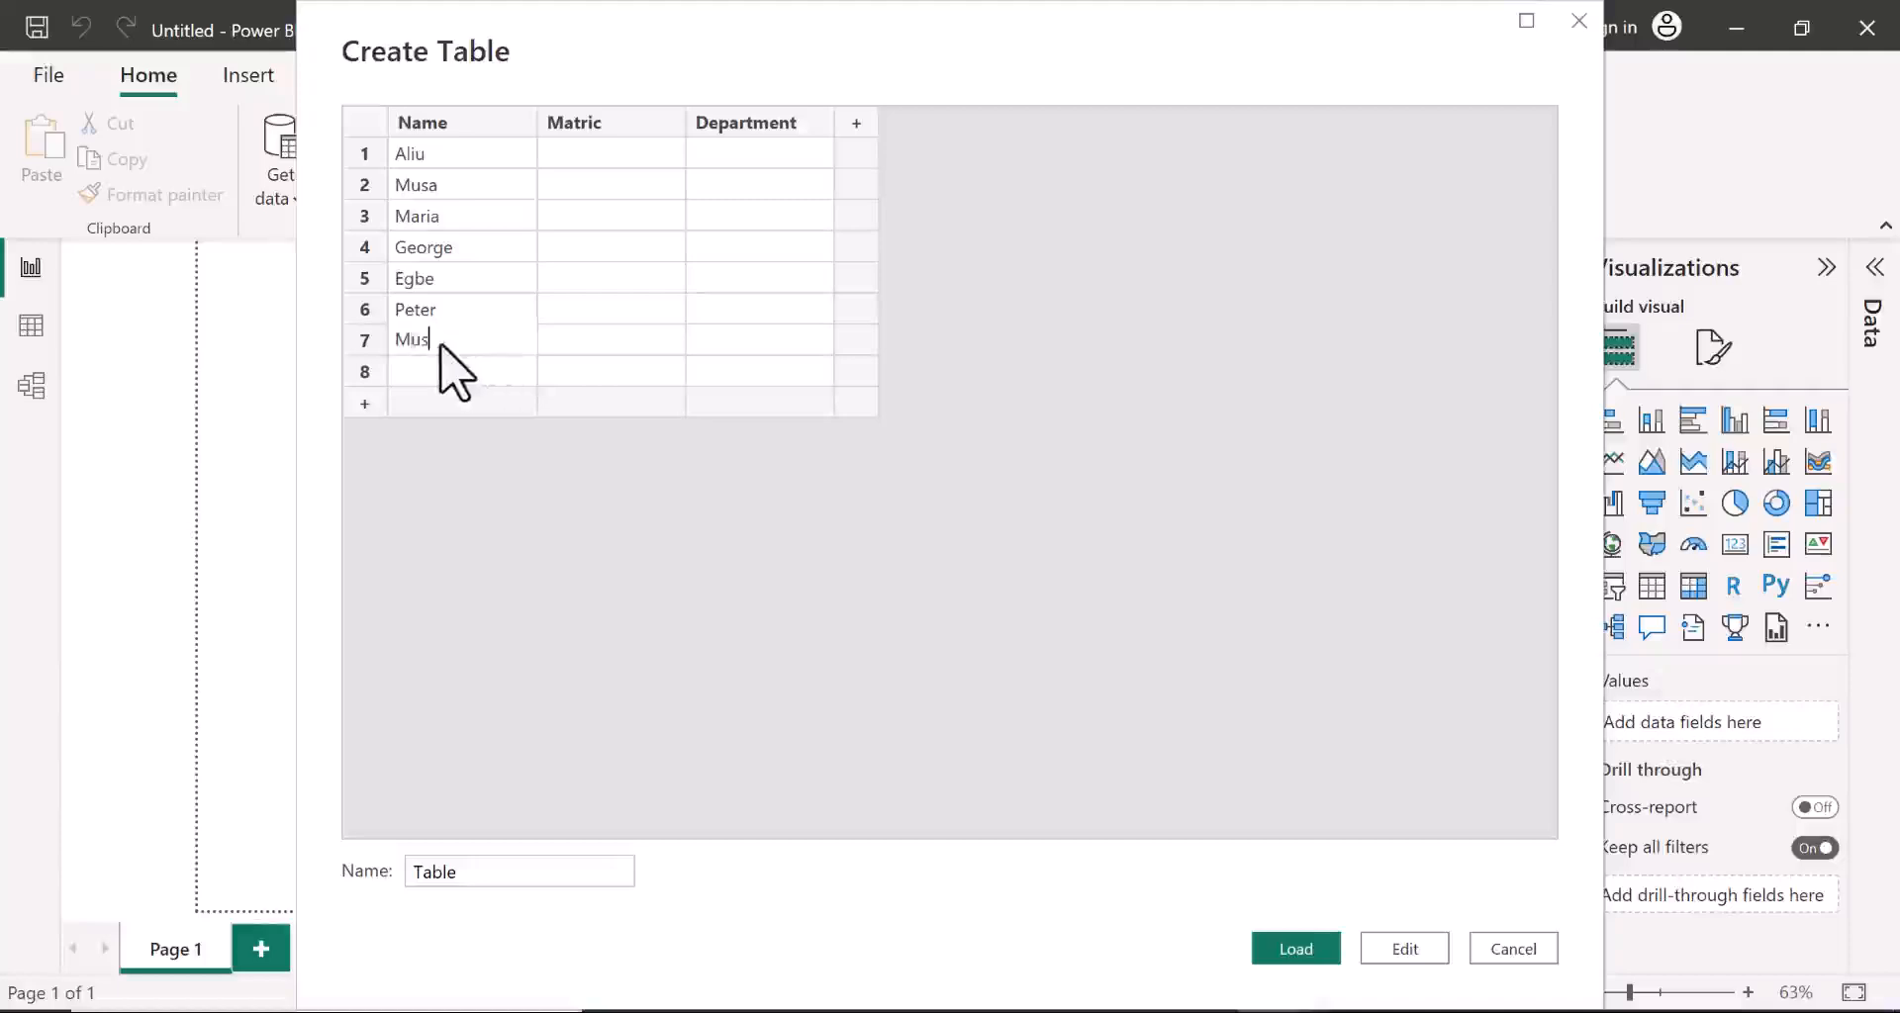
{"action": "type", "text": "tapha"}
{"action": "key", "text": "Return"}
Step: Enter the last three students' names in rows 8 to 10 of the Name column
{"action": "type", "text": "Samso"}
{"action": "key", "text": "Return"}
{"action": "type", "text": "Abu"}
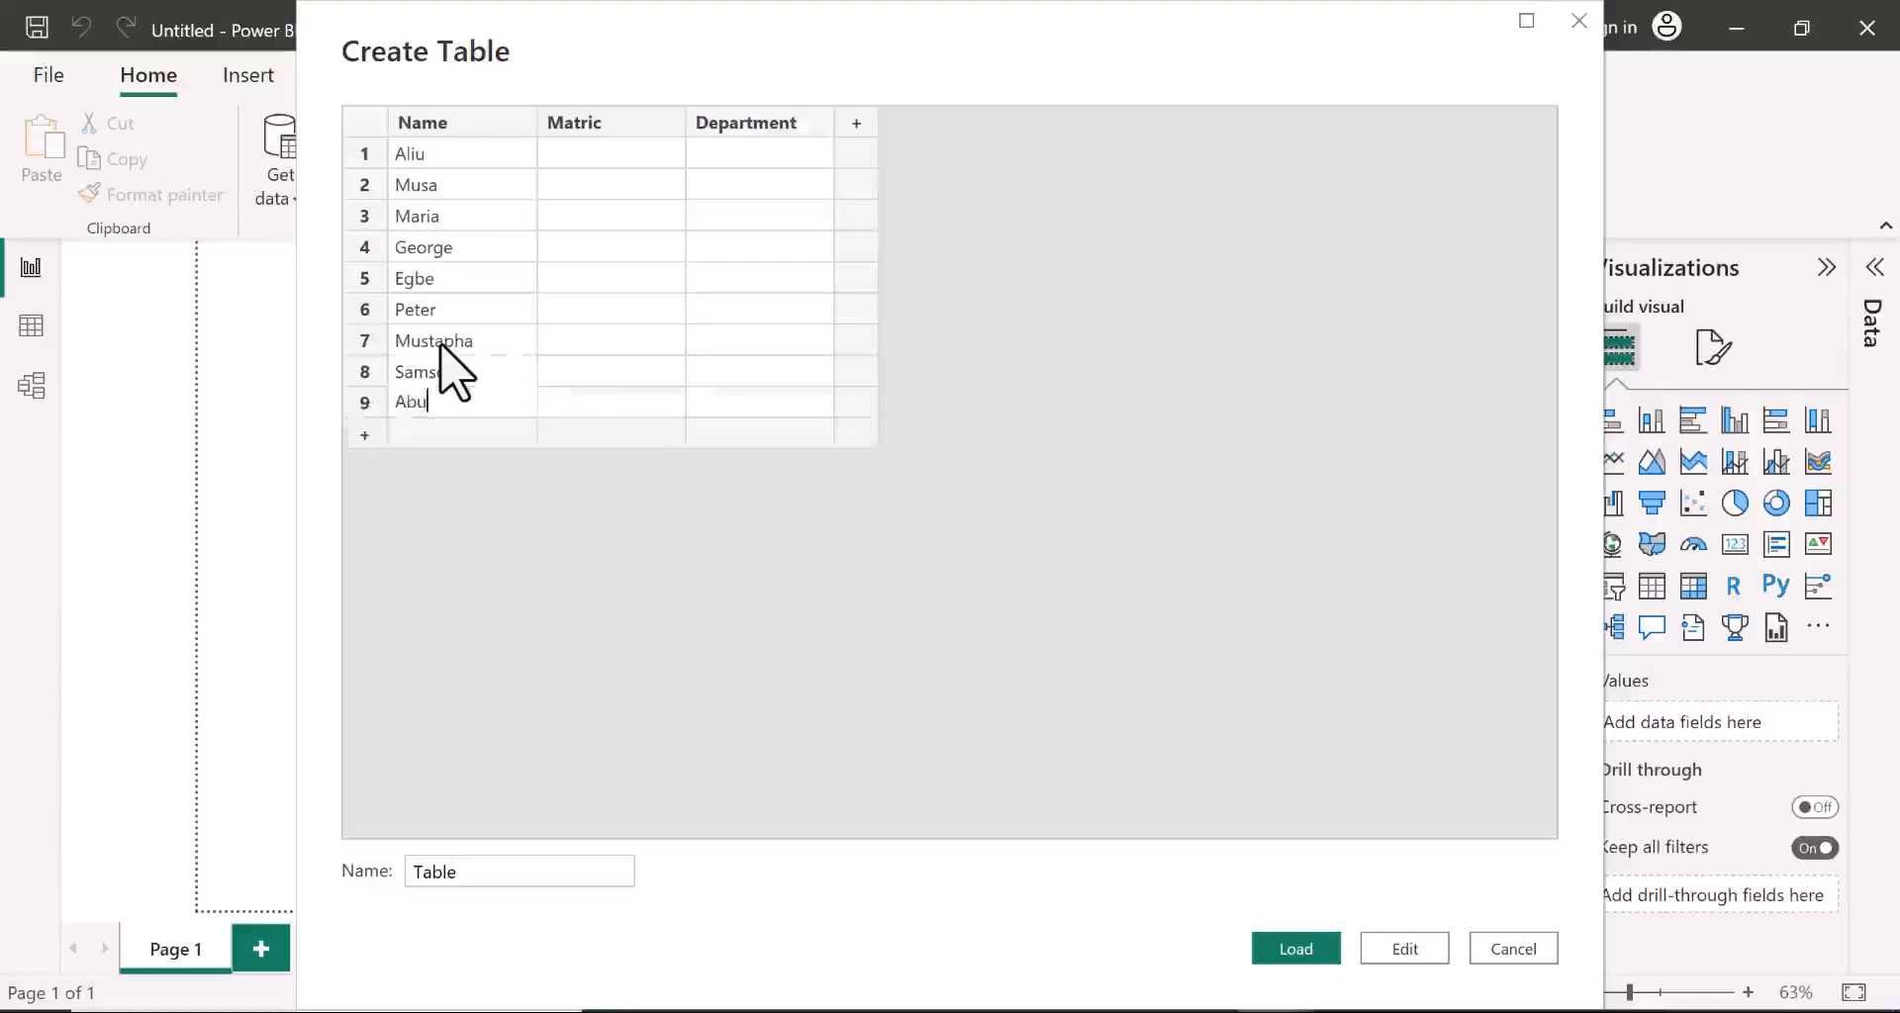
{"action": "key", "text": "Return"}
{"action": "type", "text": "Niyi"}
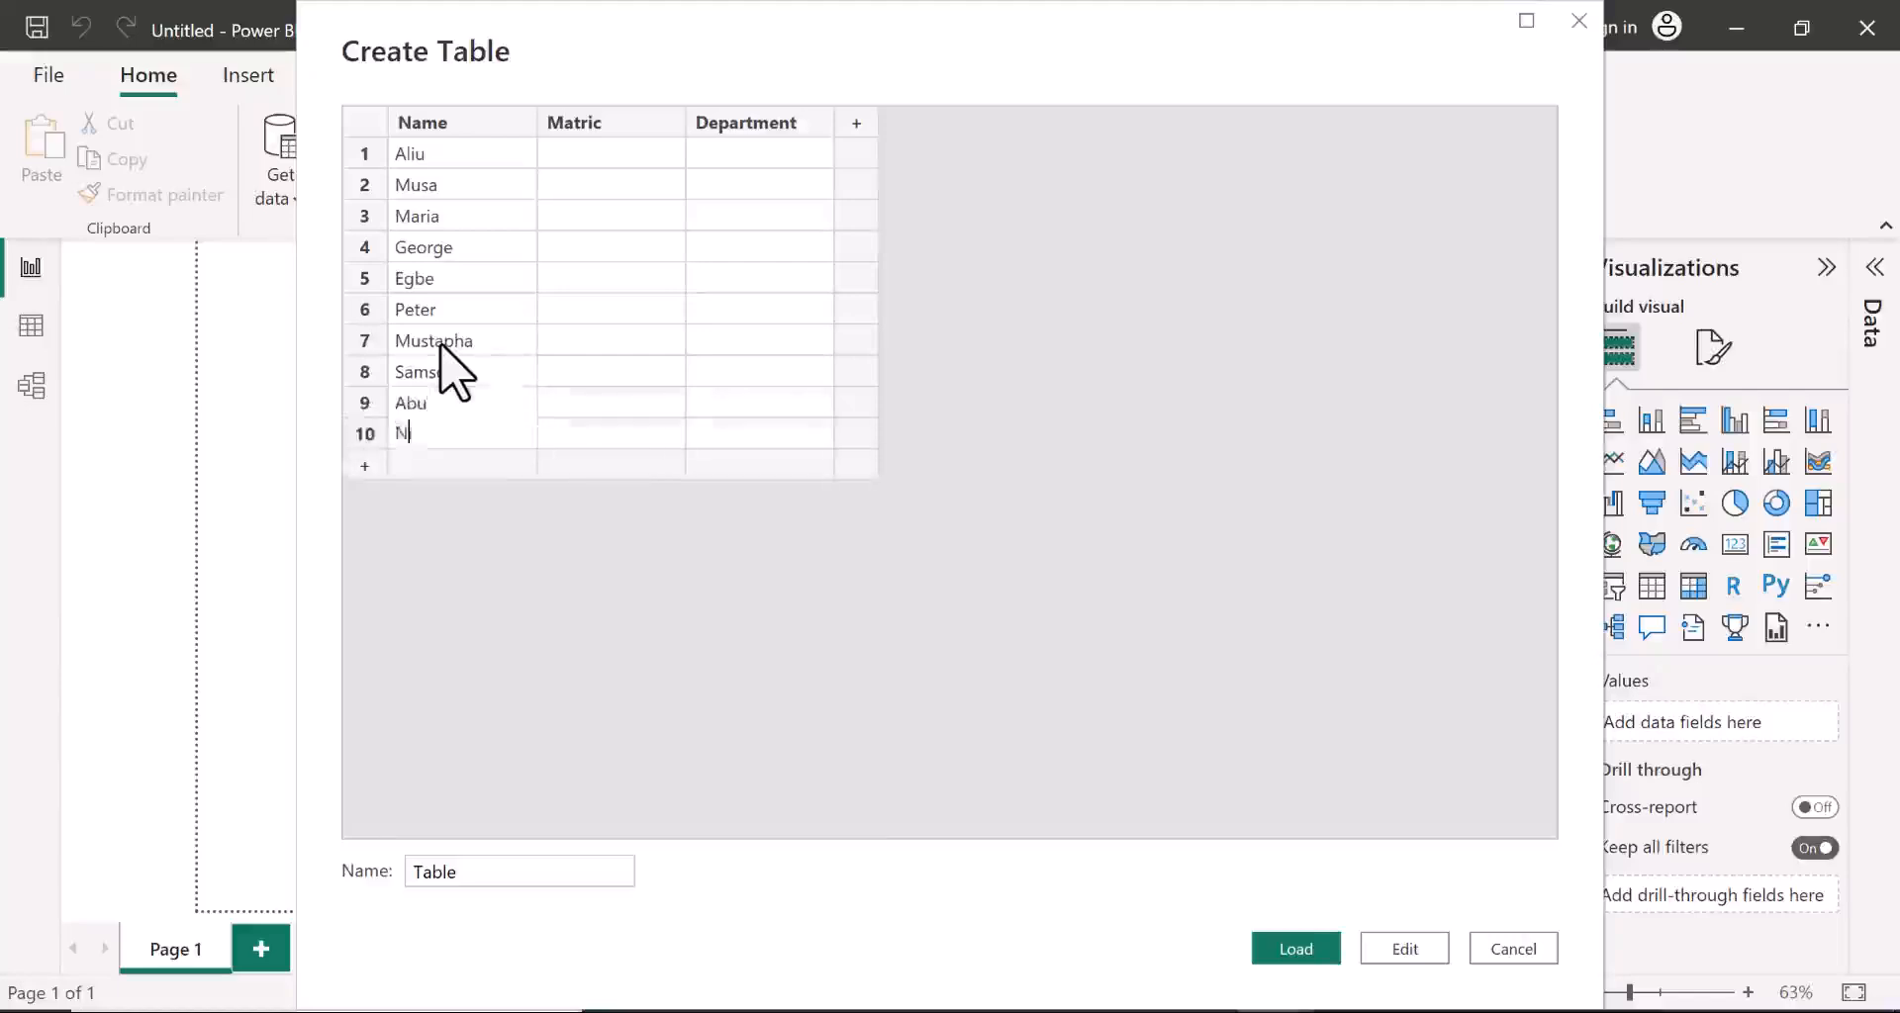
Step: Fill rows 1 to 5 of the Matric column with M1, m2, m3, m4 and m5
{"action": "left_click", "coordinate": [604, 155]}
{"action": "type", "text": "M1"}
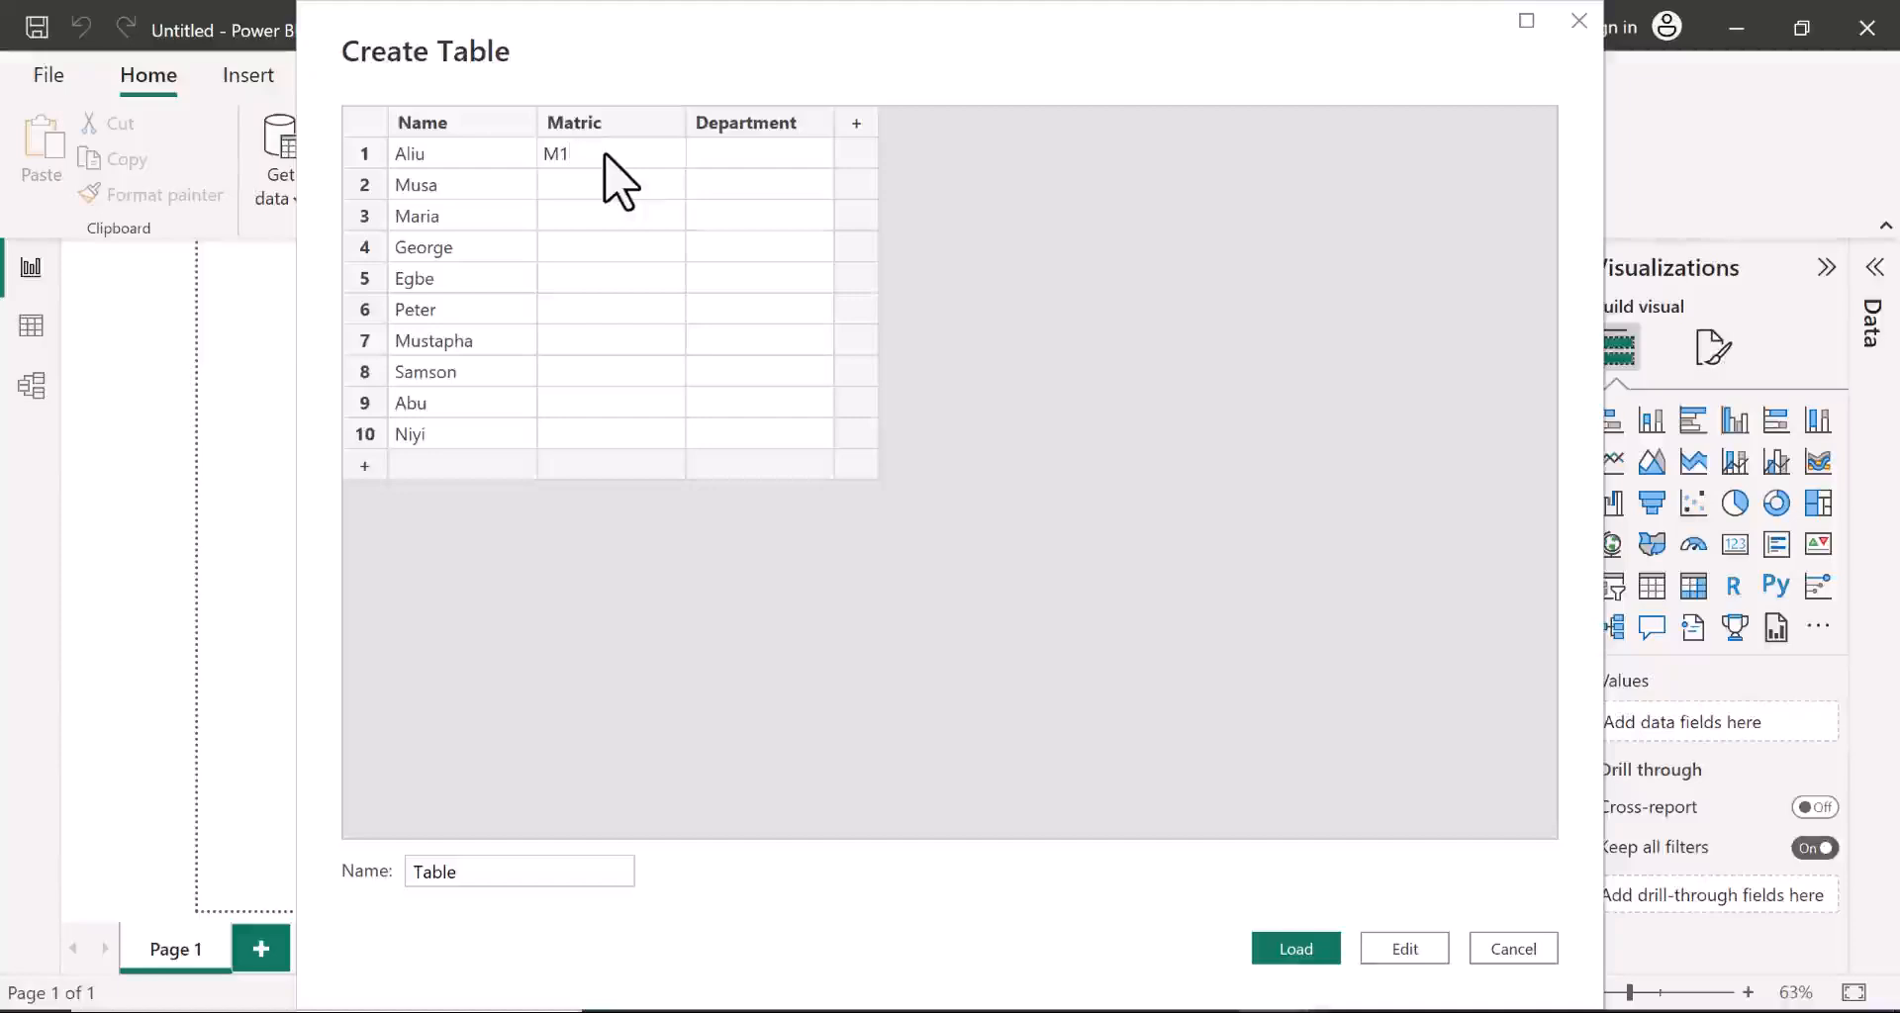
{"action": "key", "text": "Return"}
{"action": "type", "text": "m2"}
{"action": "key", "text": "Return"}
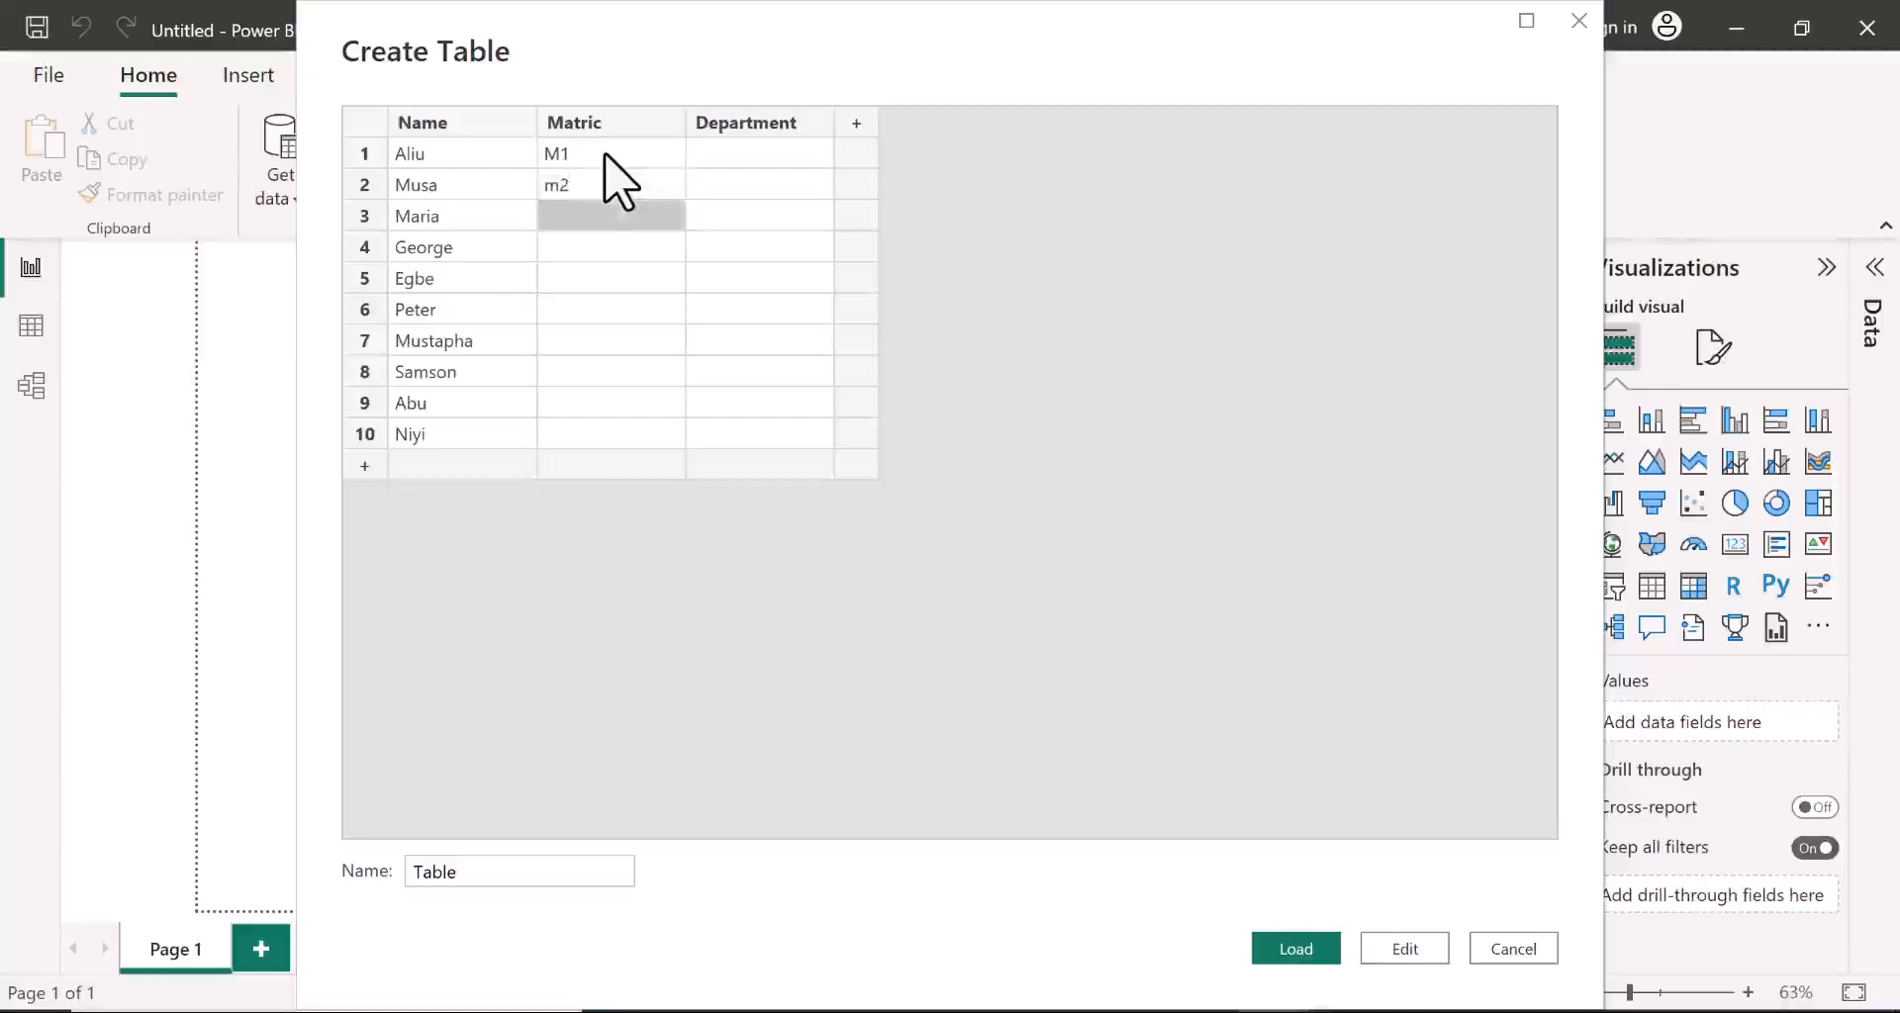
{"action": "type", "text": "m3"}
{"action": "key", "text": "Return"}
{"action": "type", "text": "m4"}
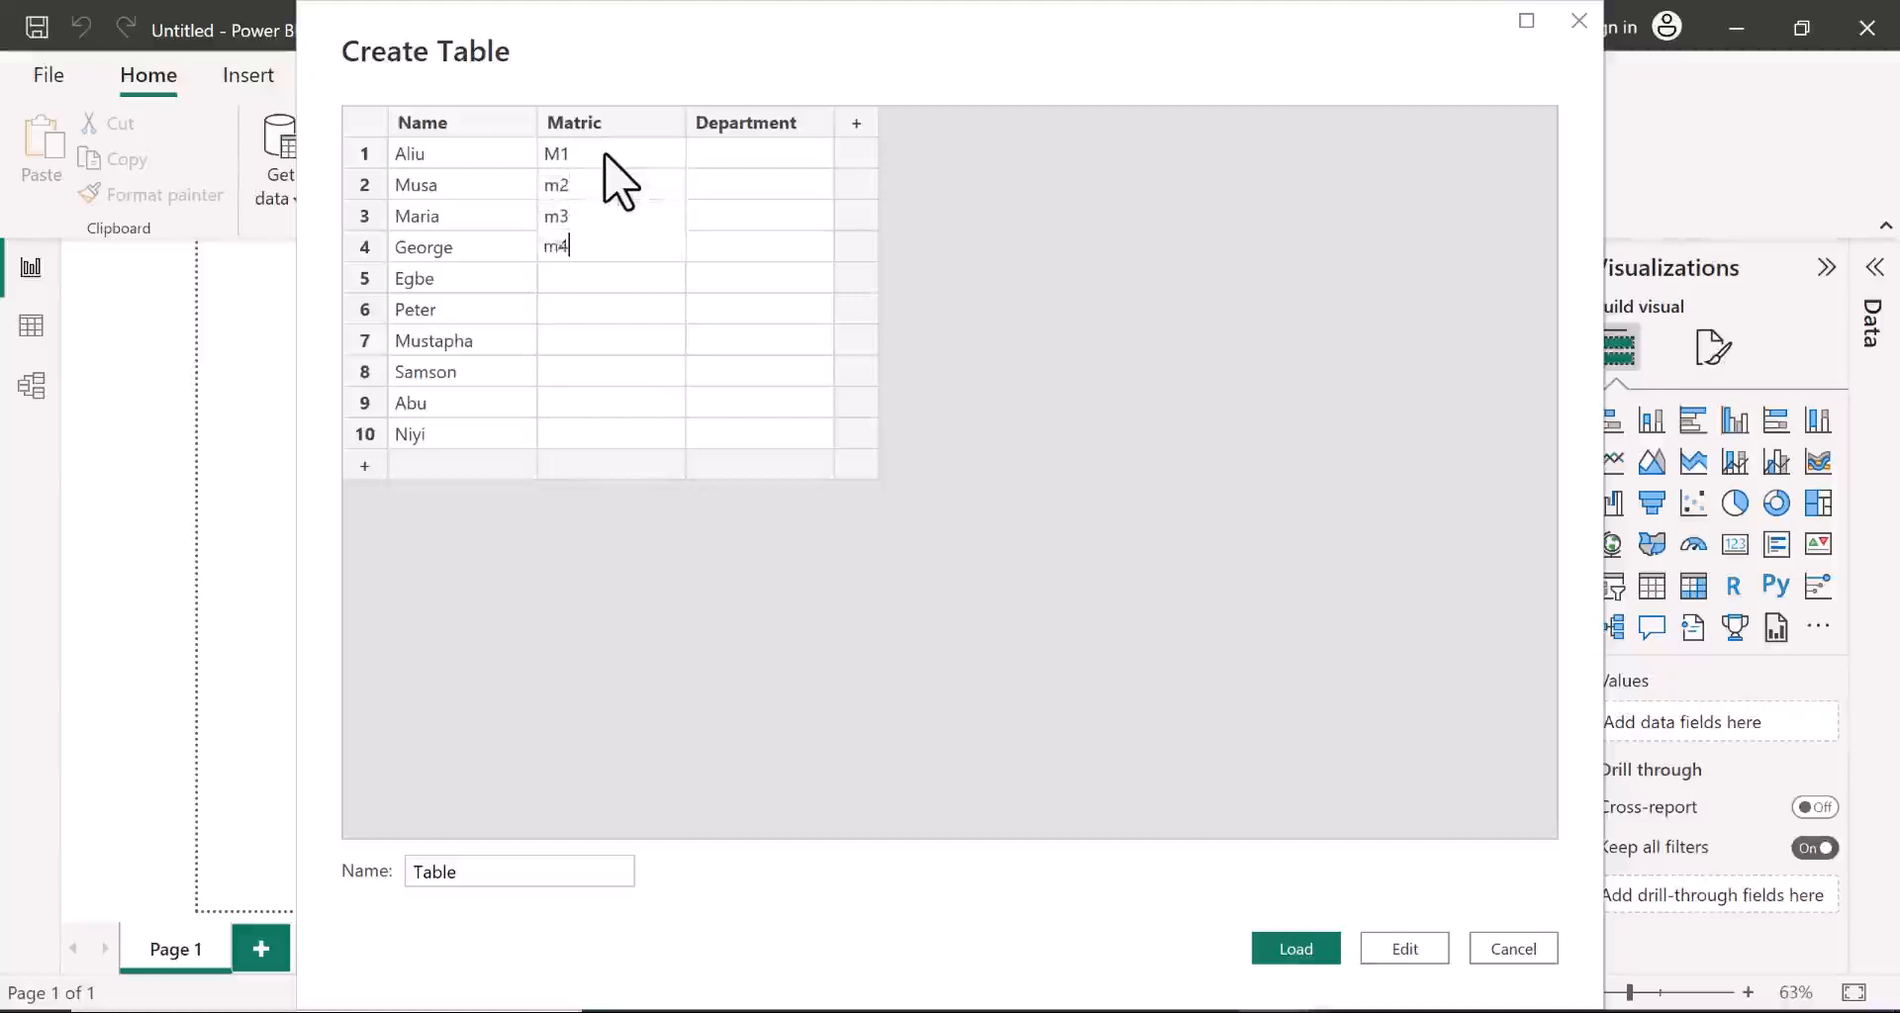
{"action": "key", "text": "Return"}
{"action": "type", "text": "m5"}
{"action": "key", "text": "Return"}
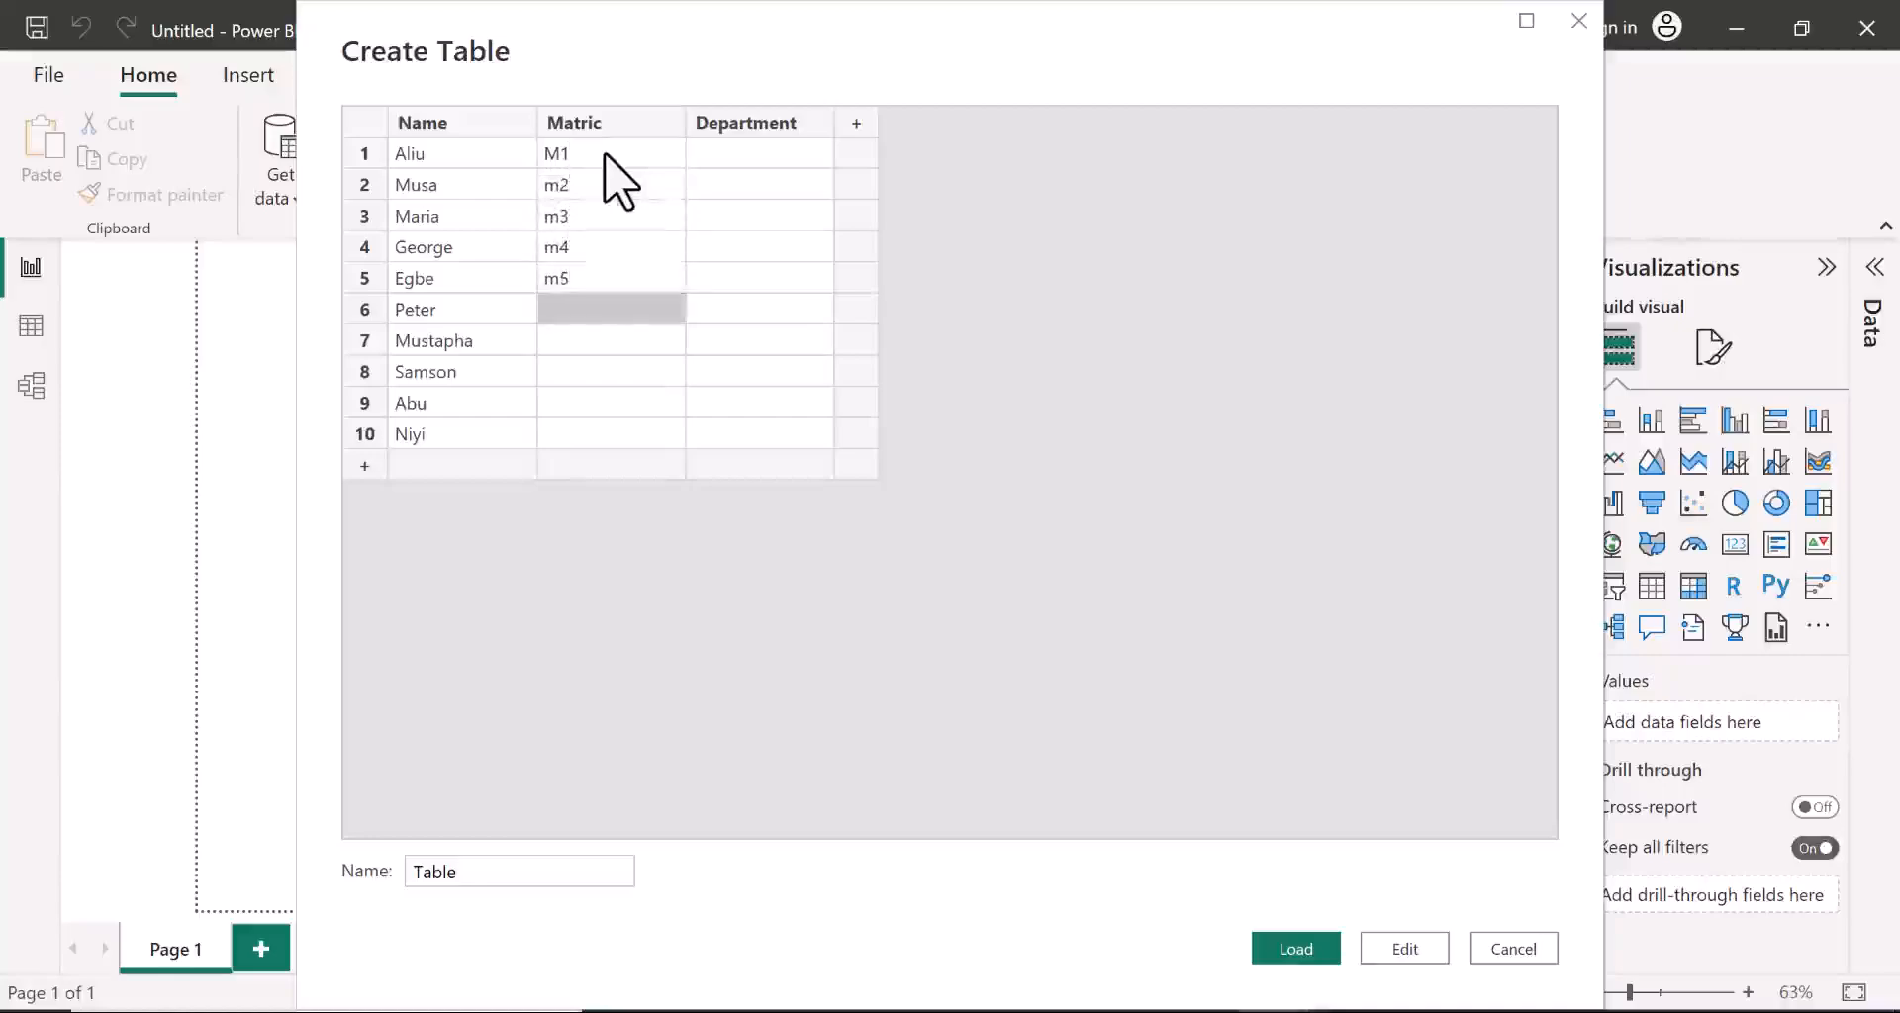
Step: Fill rows 6 to 8 of the Matric column with m6, m7 and m8
{"action": "type", "text": "m6"}
{"action": "key", "text": "Return"}
{"action": "type", "text": "m7"}
{"action": "key", "text": "Return"}
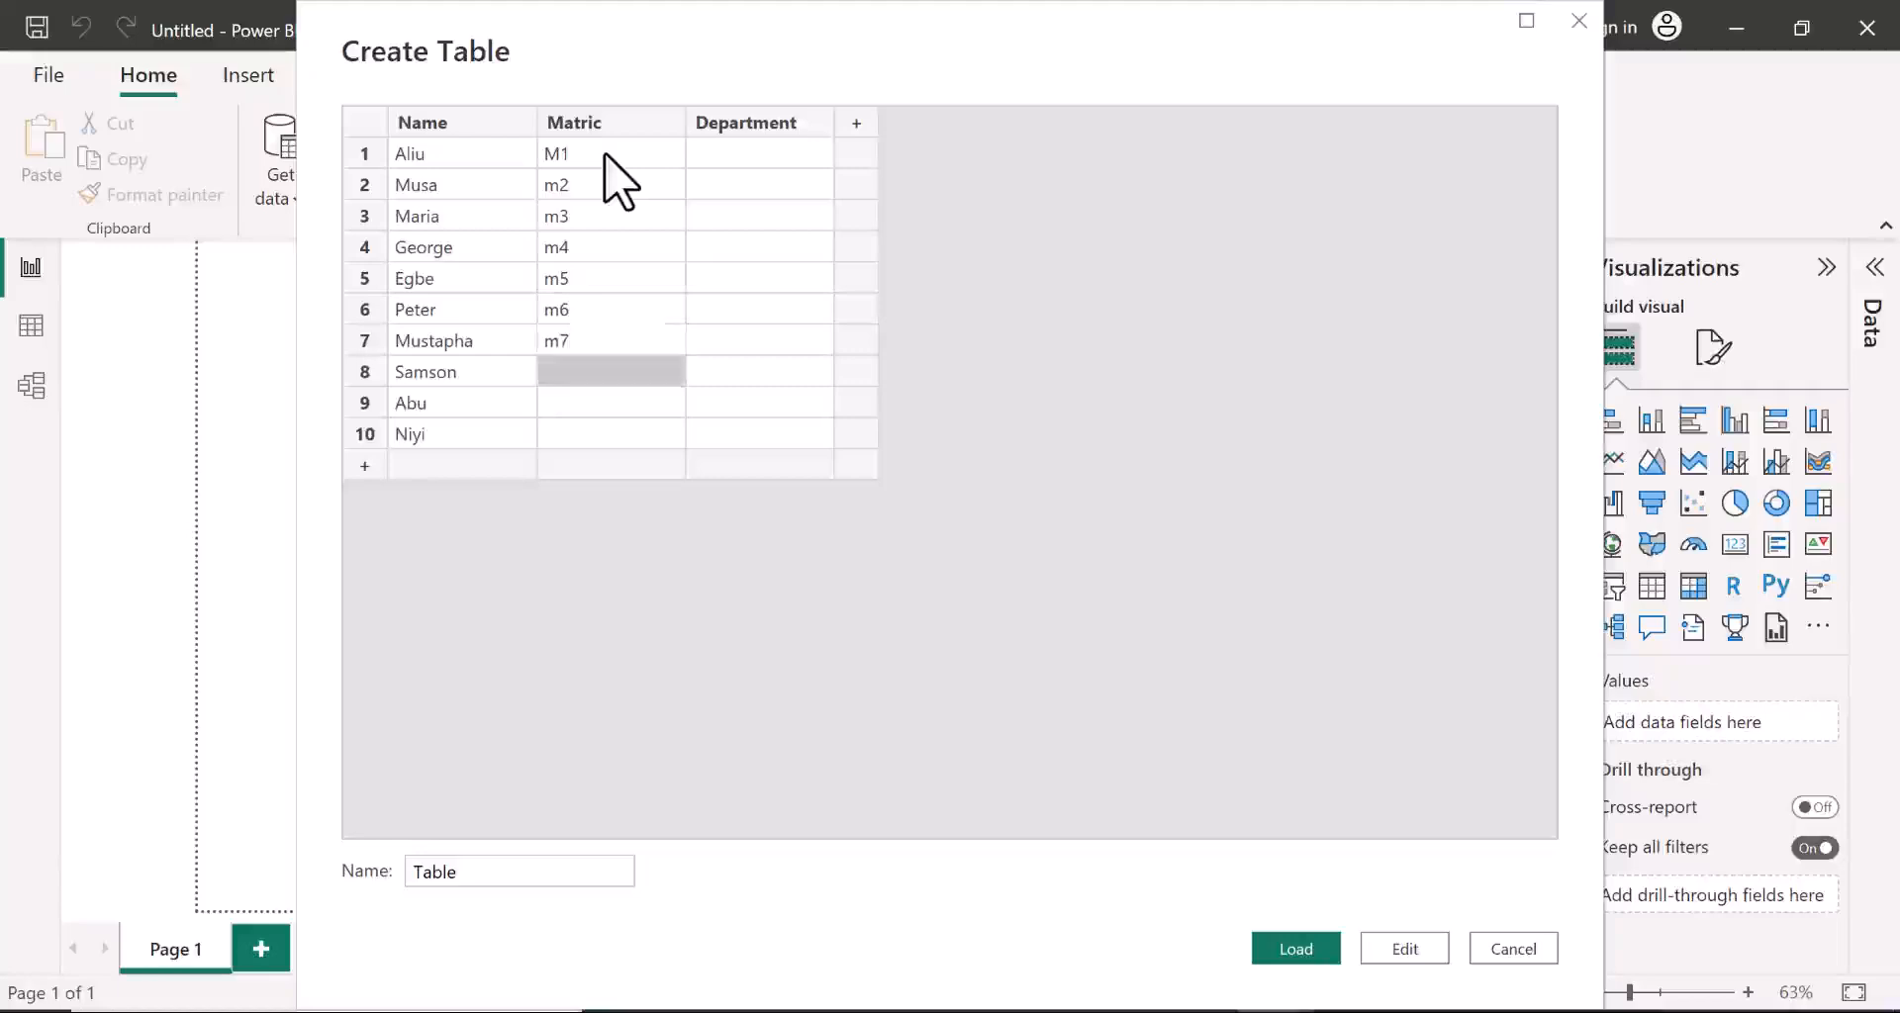
{"action": "type", "text": "m7"}
{"action": "key", "text": "Return"}
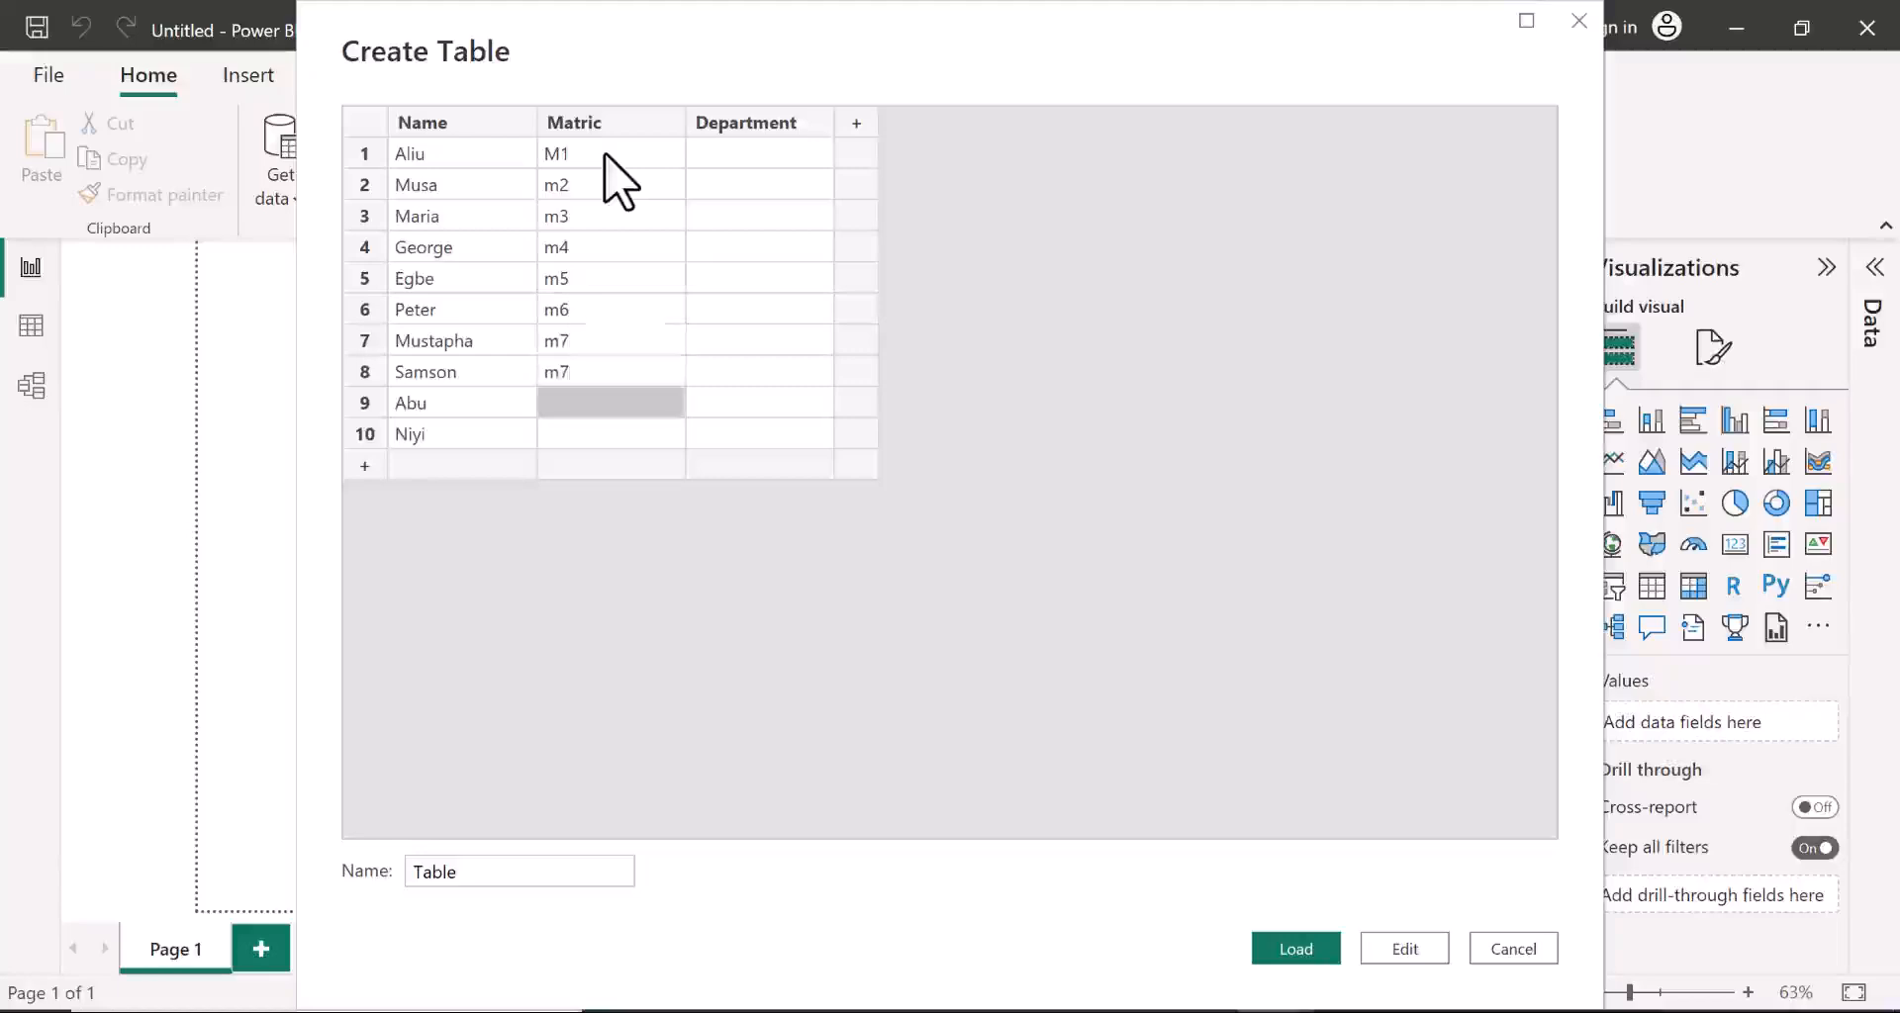
{"action": "key", "text": "Up"}
{"action": "type", "text": "m8\\"}
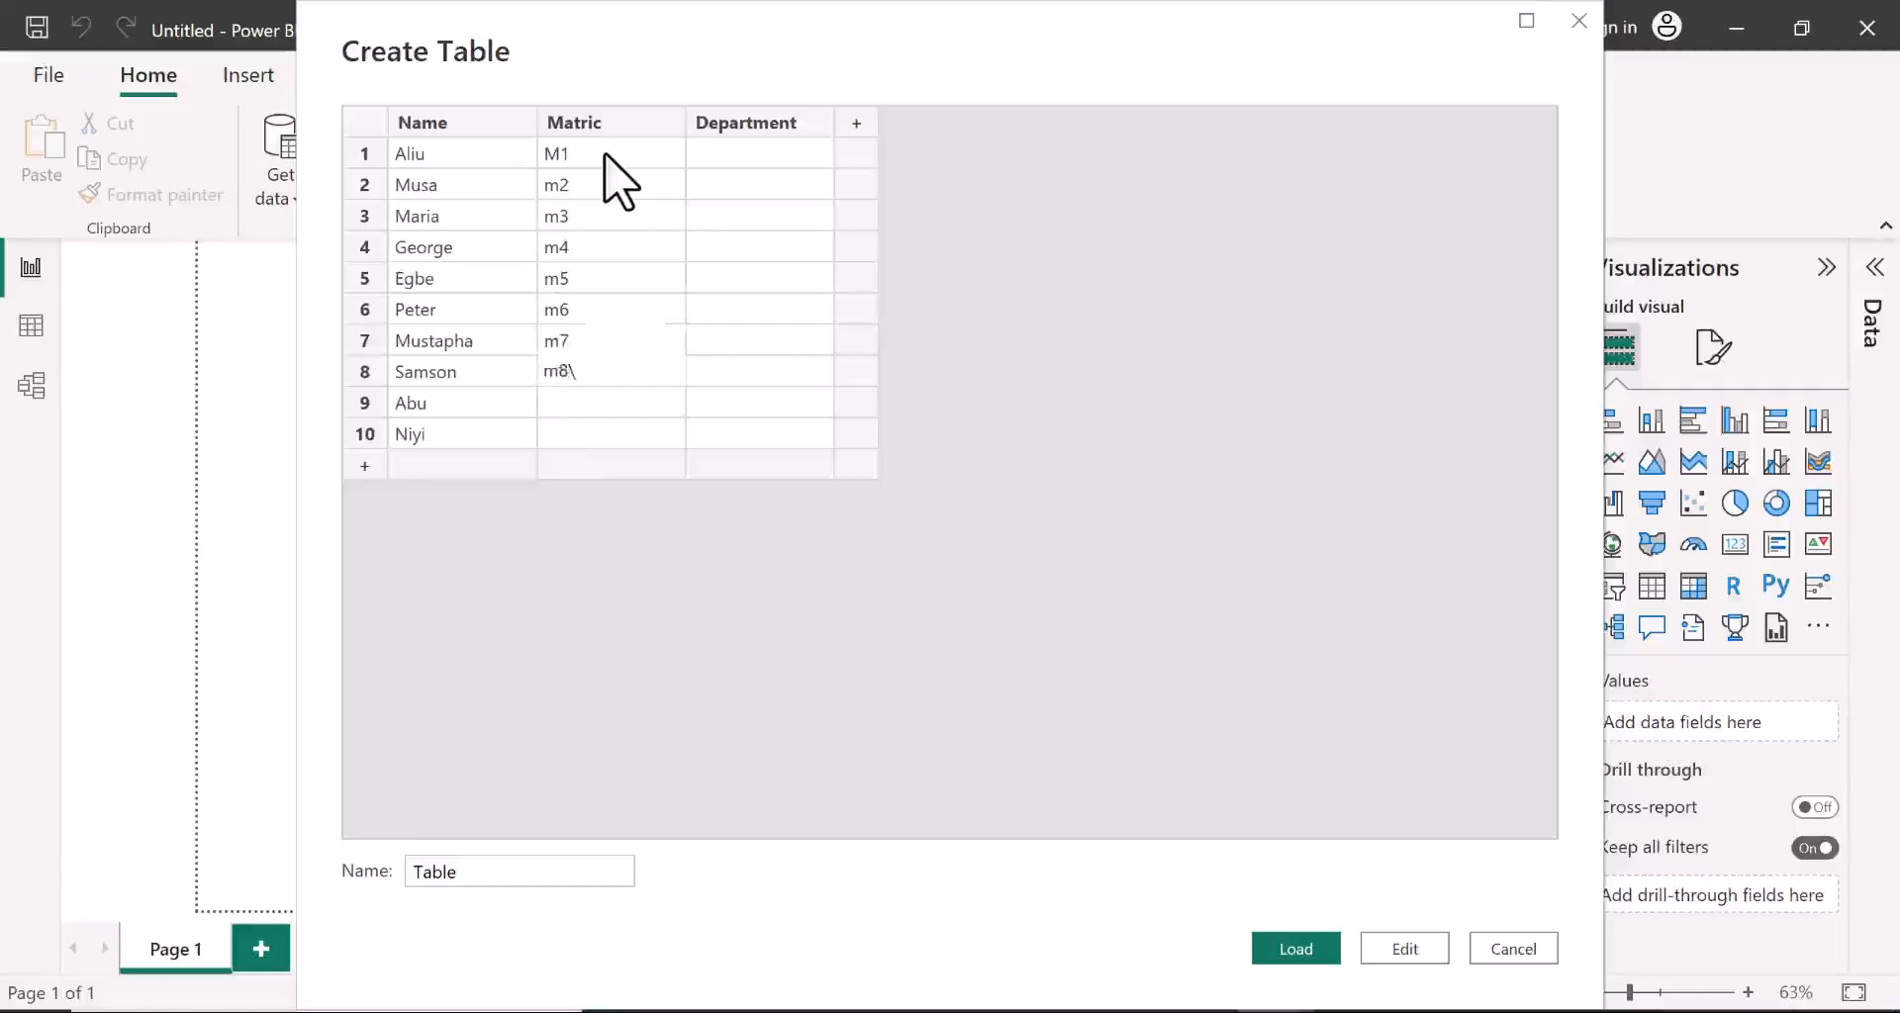
{"action": "key", "text": "BackSpace"}
{"action": "key", "text": "Return"}
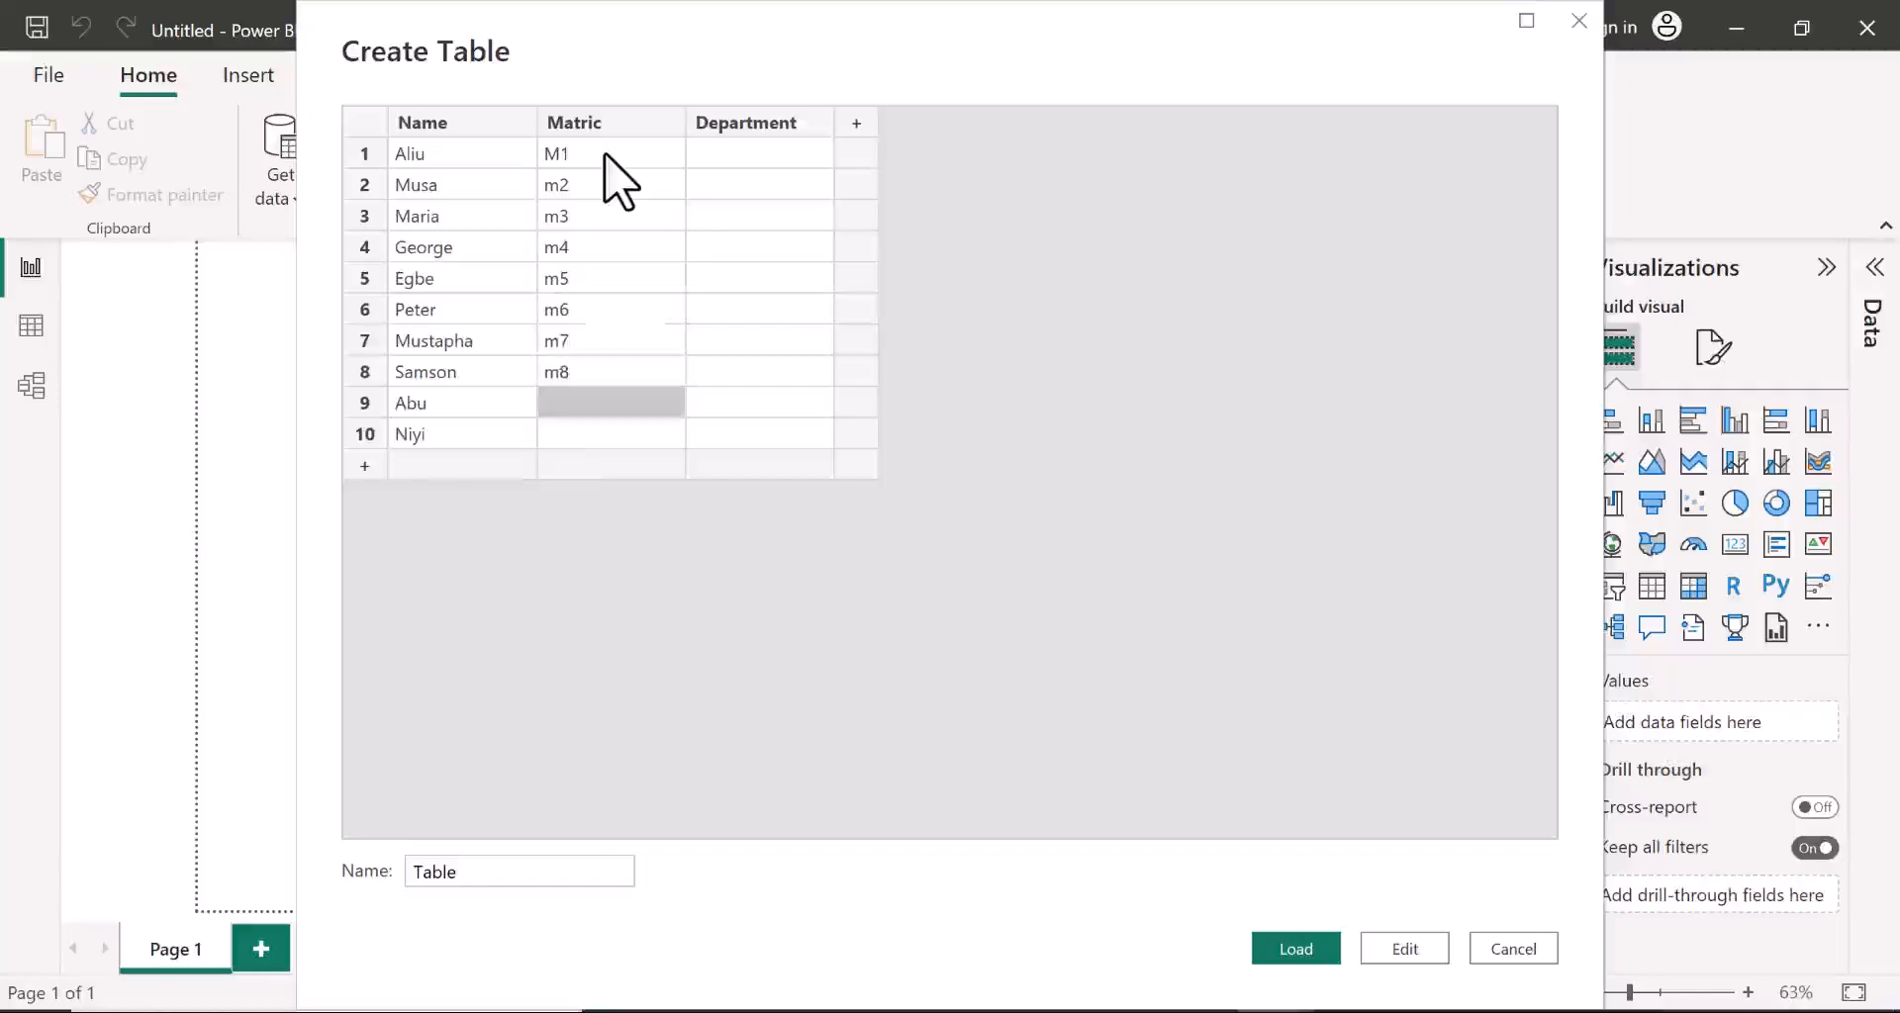
Step: Fill rows 9 and 10 of the Matric column with m9 and m10
{"action": "type", "text": "m"}
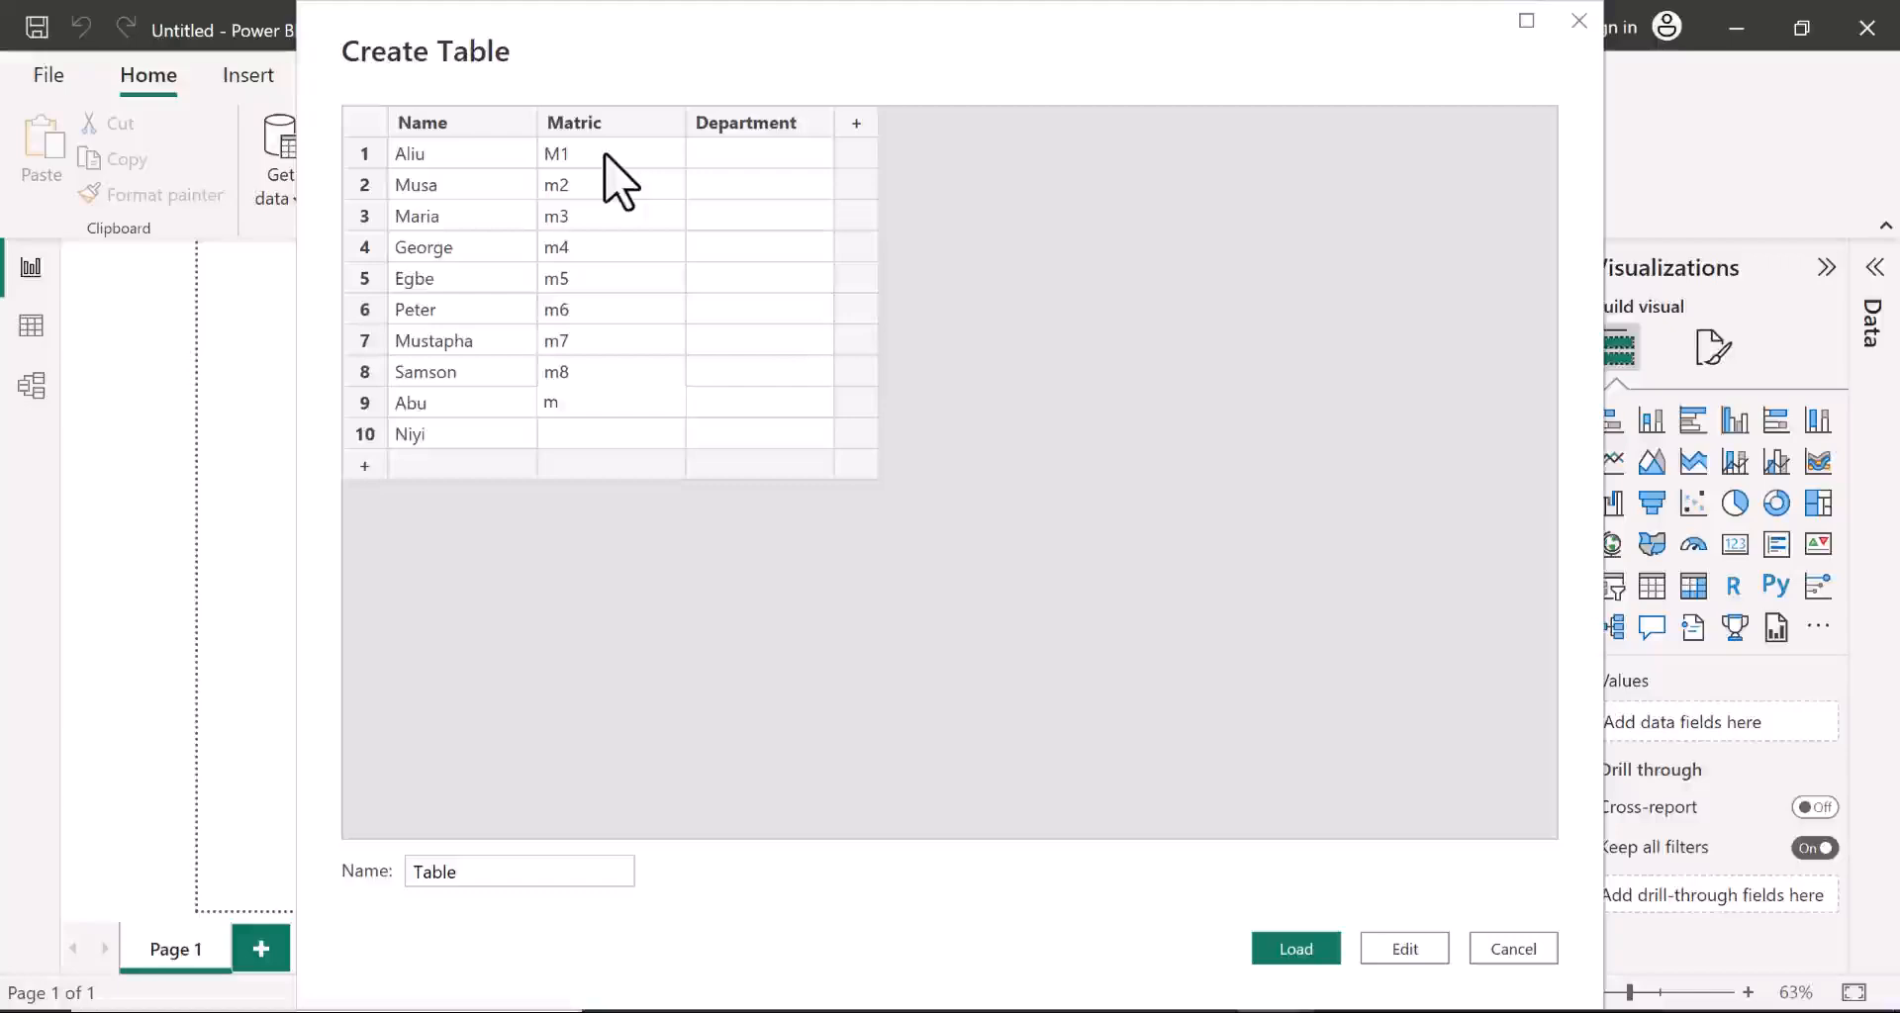
{"action": "type", "text": "9"}
{"action": "key", "text": "Return"}
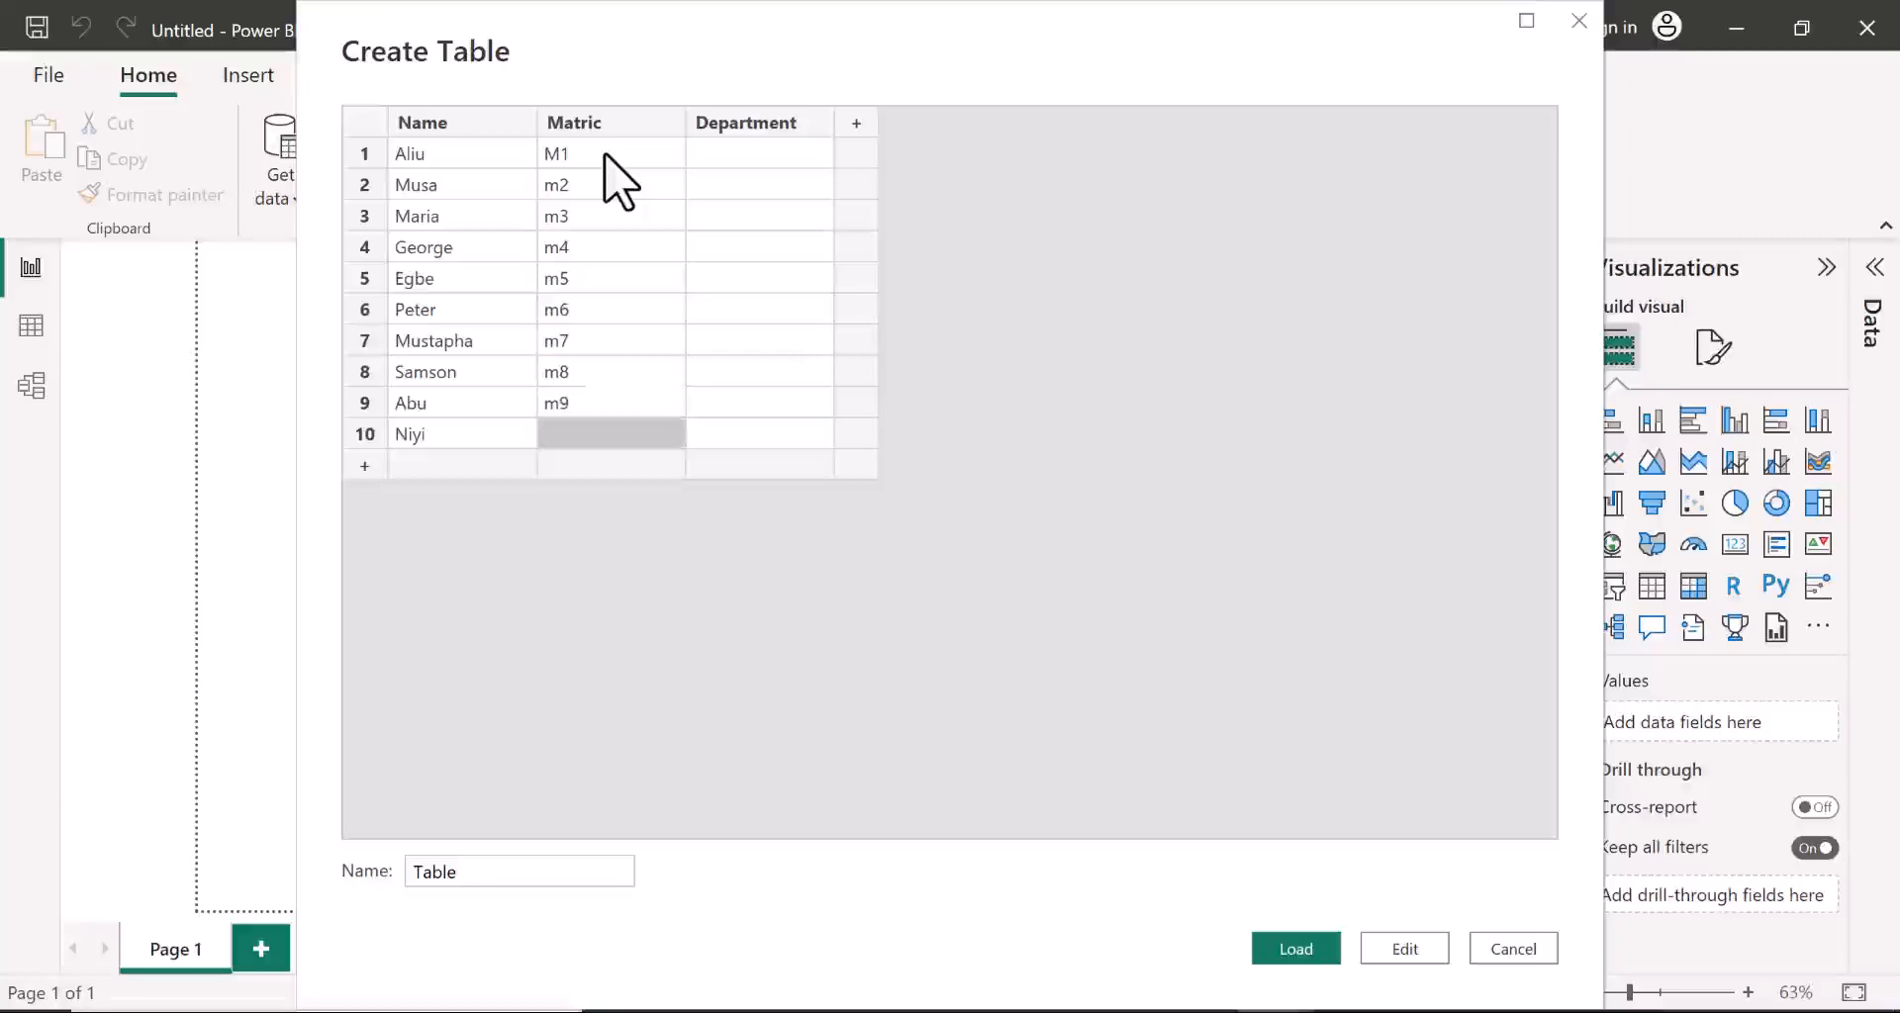
{"action": "type", "text": "m10"}
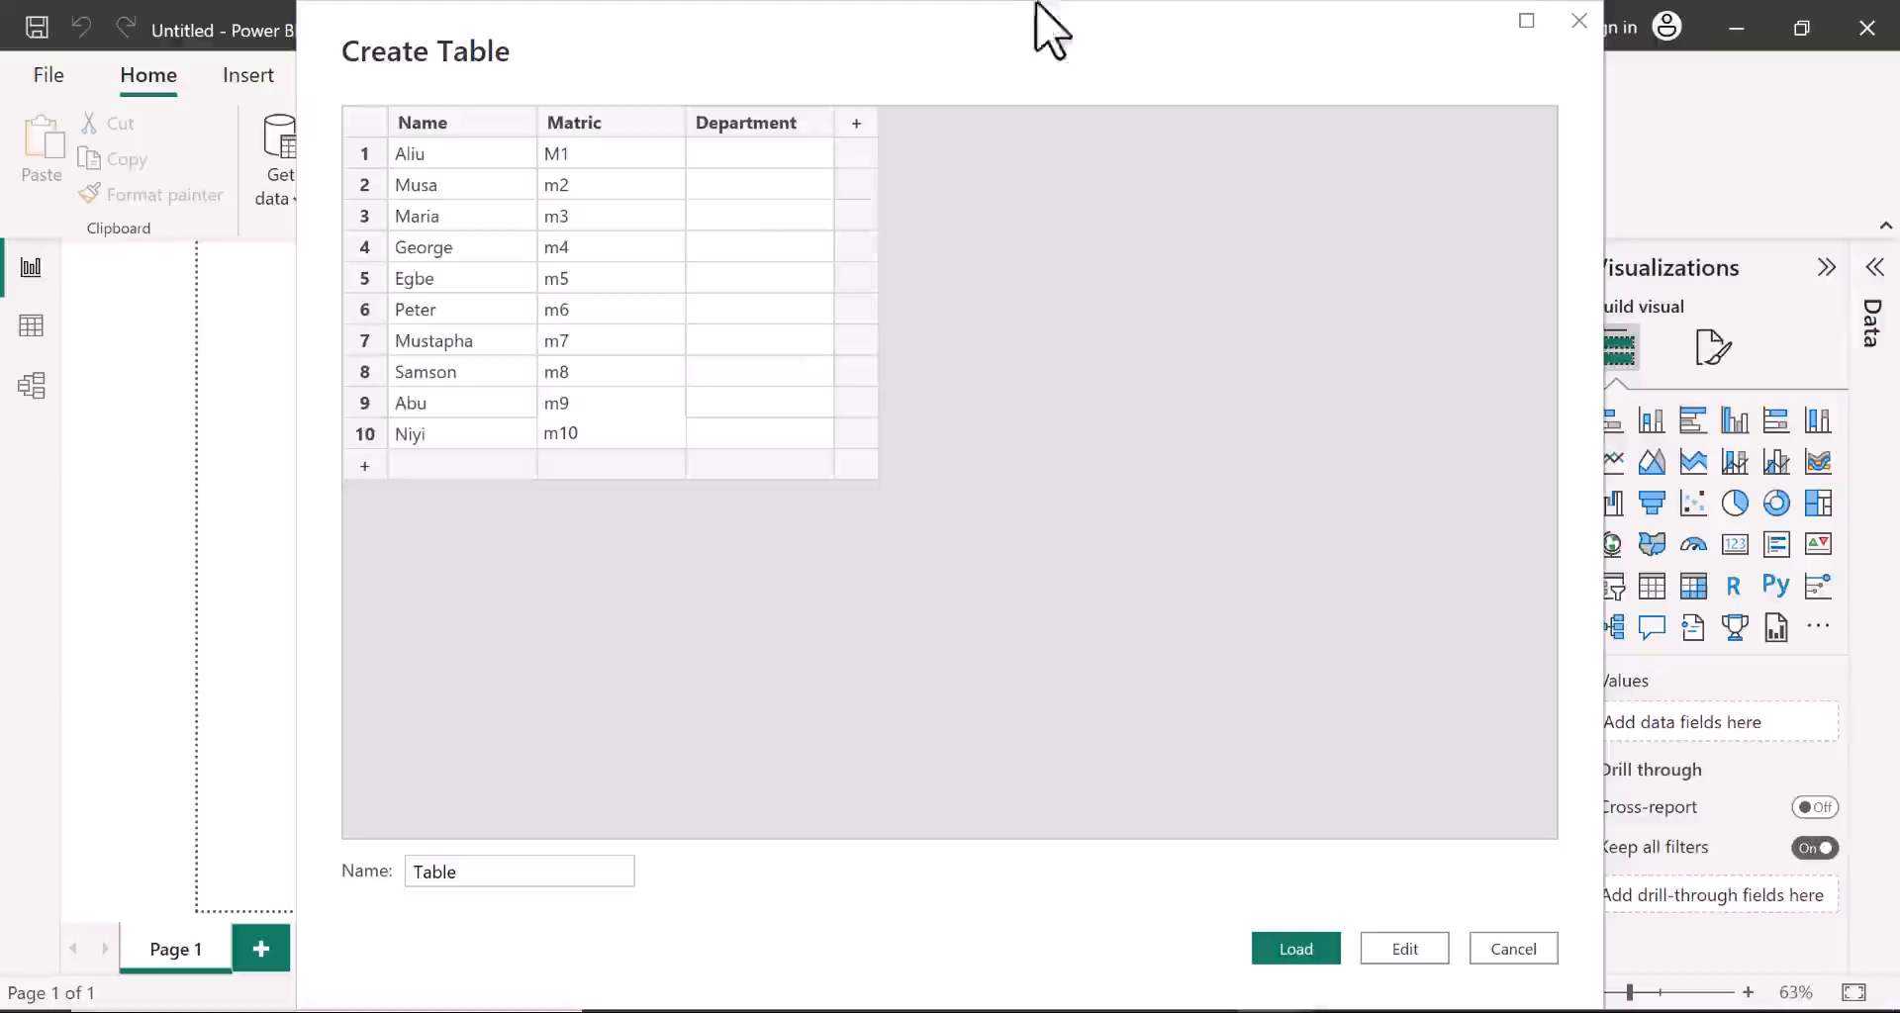
Step: Fill rows 1 to 3 of the Department column with Maths, Computer and Statistic
{"action": "left_click", "coordinate": [771, 155]}
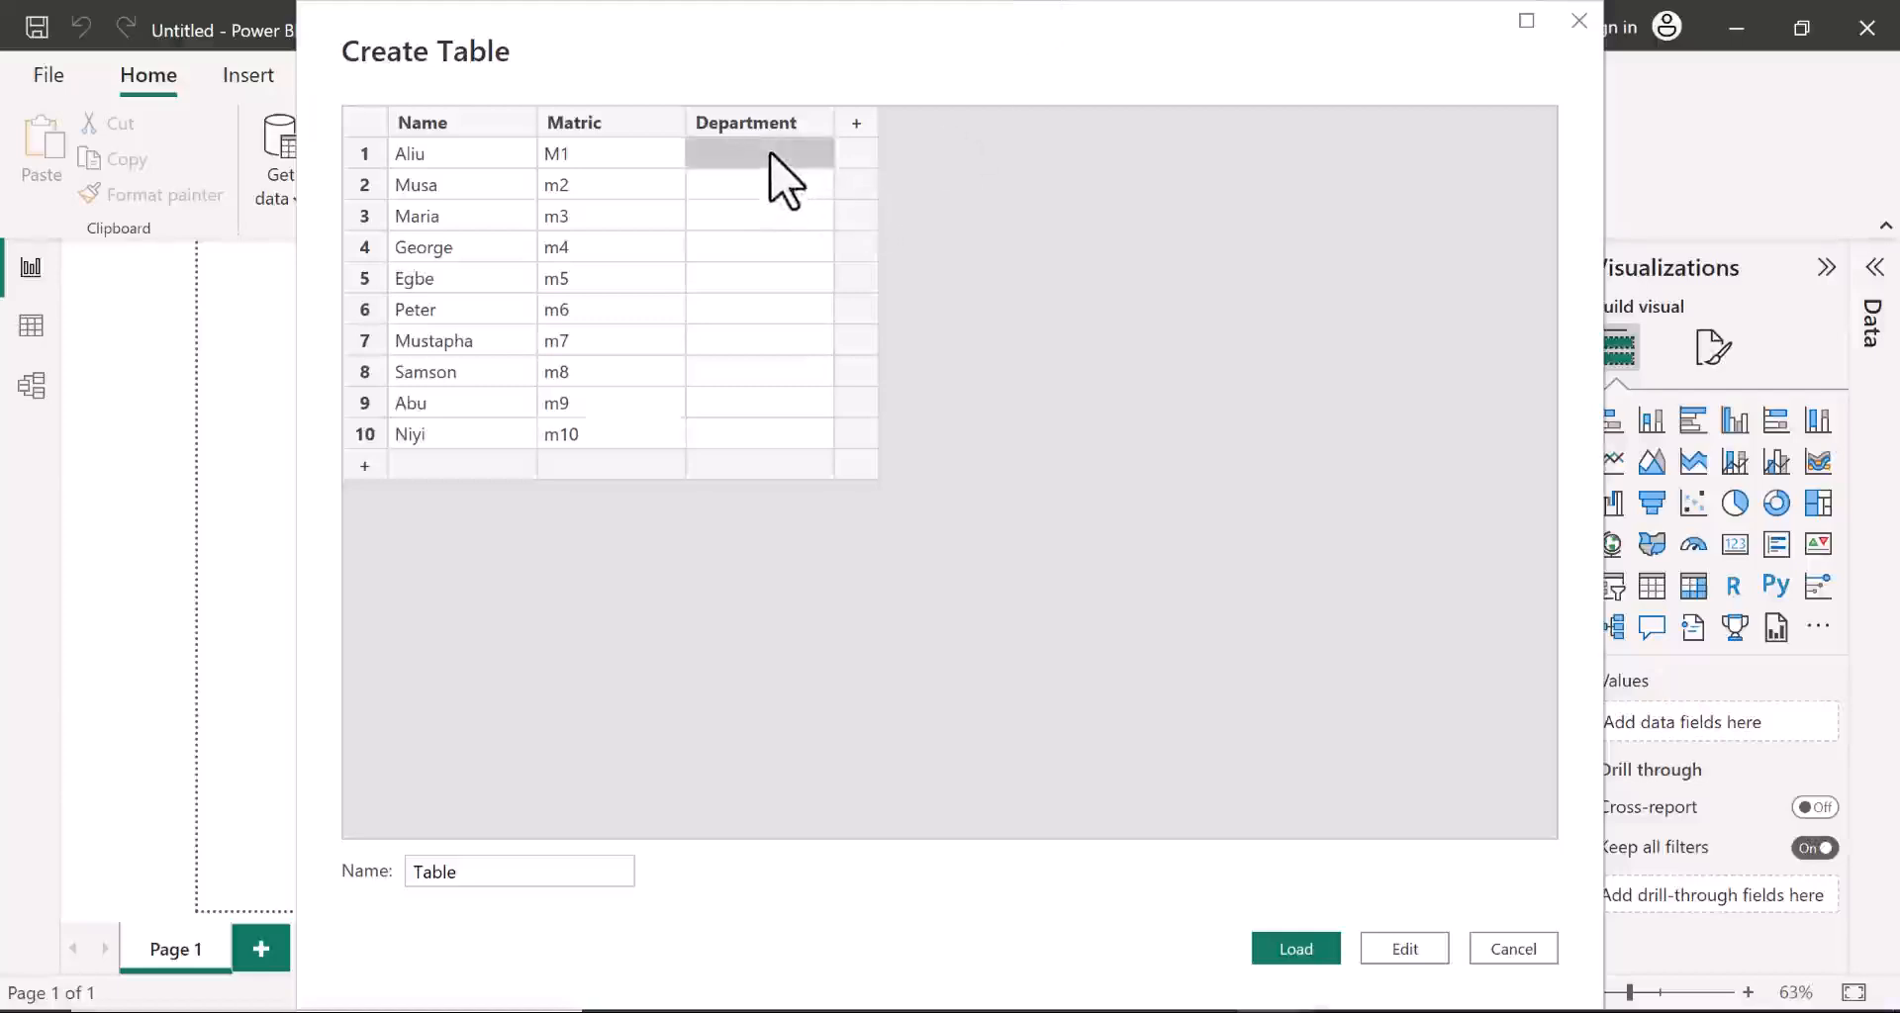
{"action": "type", "text": "M"}
{"action": "key", "text": "BackSpace"}
{"action": "type", "text": "Math"}
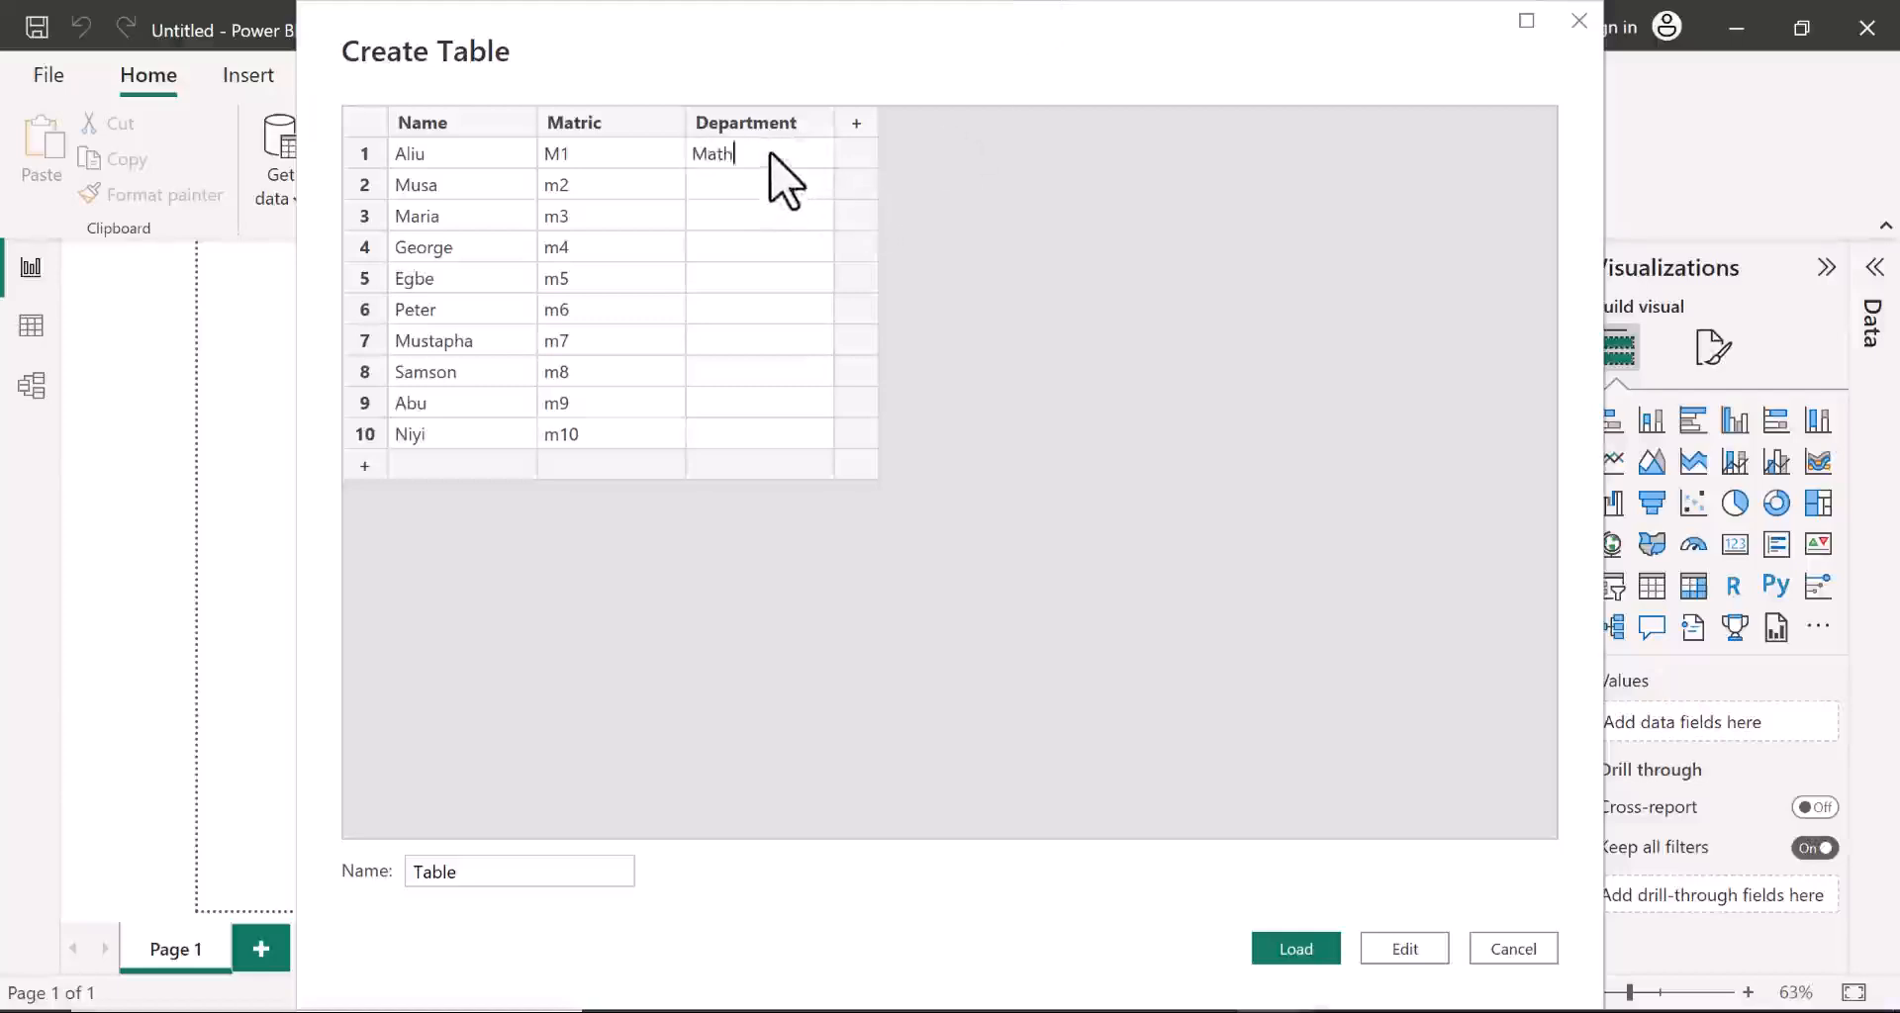
{"action": "type", "text": "s"}
{"action": "key", "text": "Return"}
{"action": "type", "text": "Computer"}
{"action": "key", "text": "Return"}
{"action": "type", "text": "Statistic"}
{"action": "key", "text": "Return"}
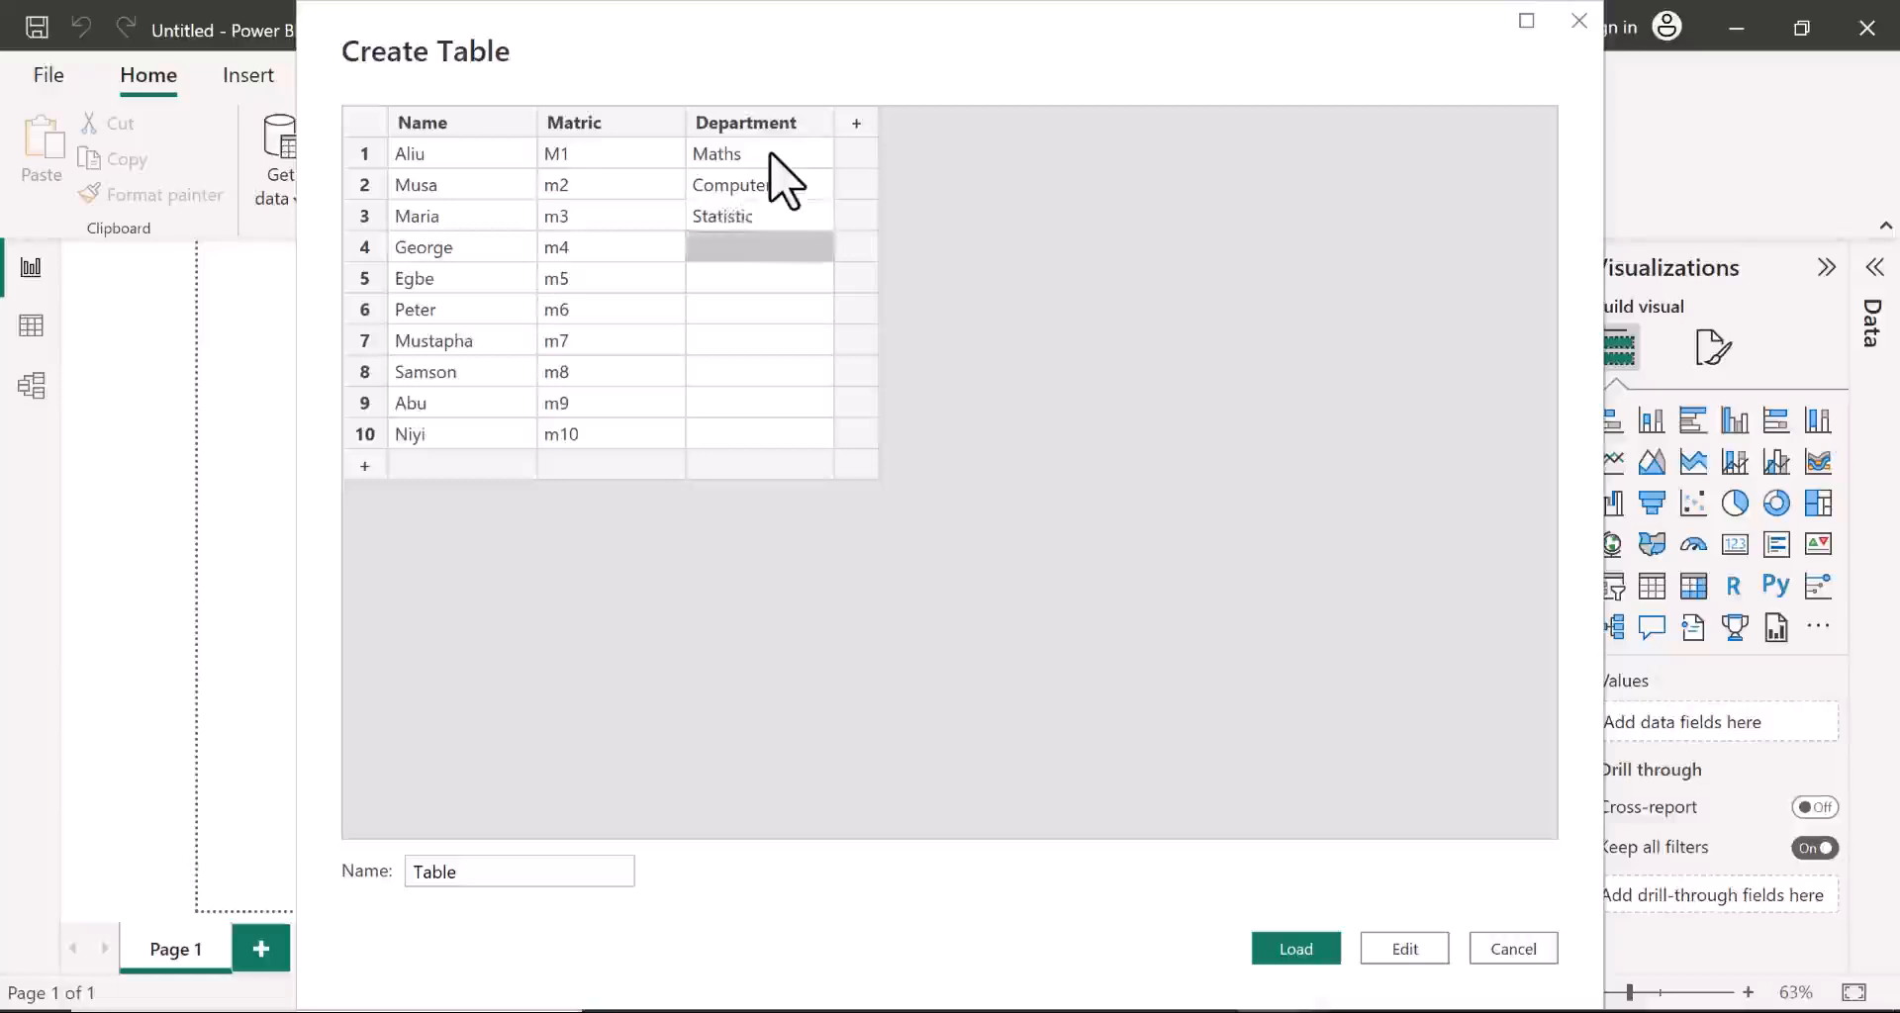
Step: Enter Biology and Insurance in rows 4 and 5 of the Department column
{"action": "type", "text": "Biol"}
{"action": "type", "text": "ogy"}
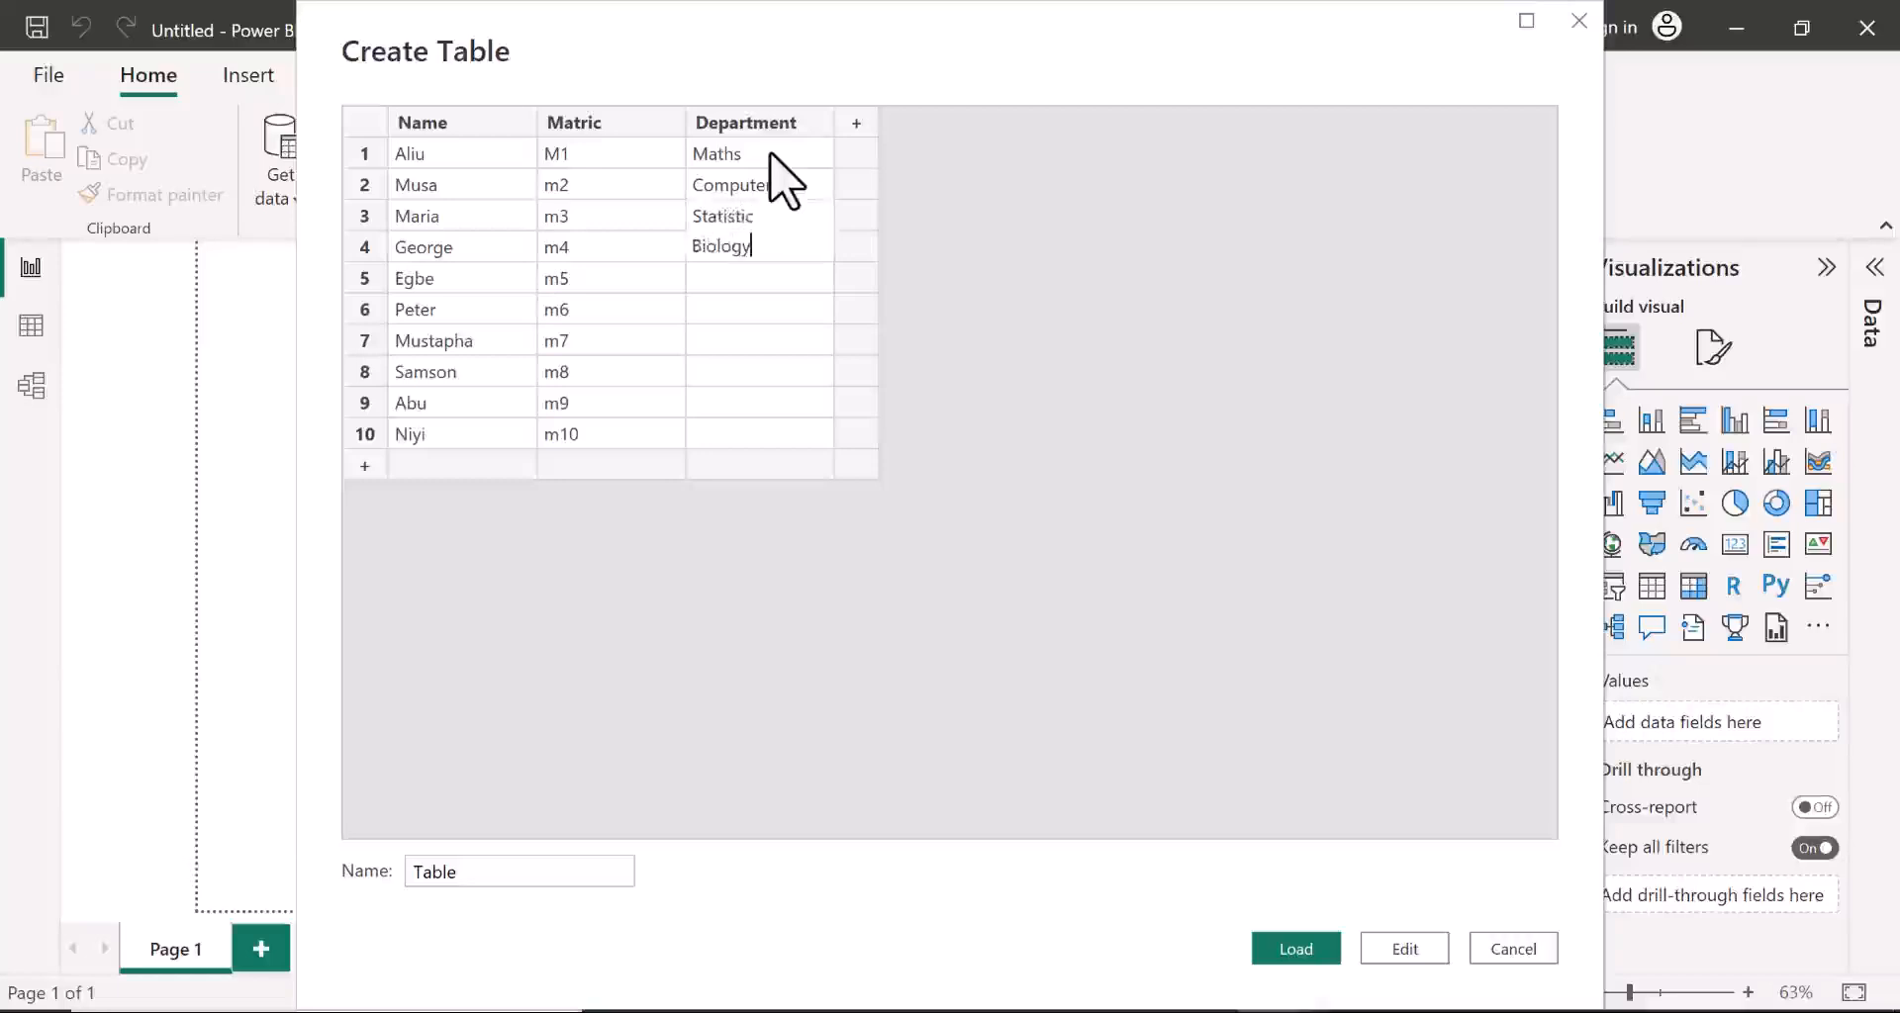
{"action": "key", "text": "Return"}
{"action": "type", "text": "In"}
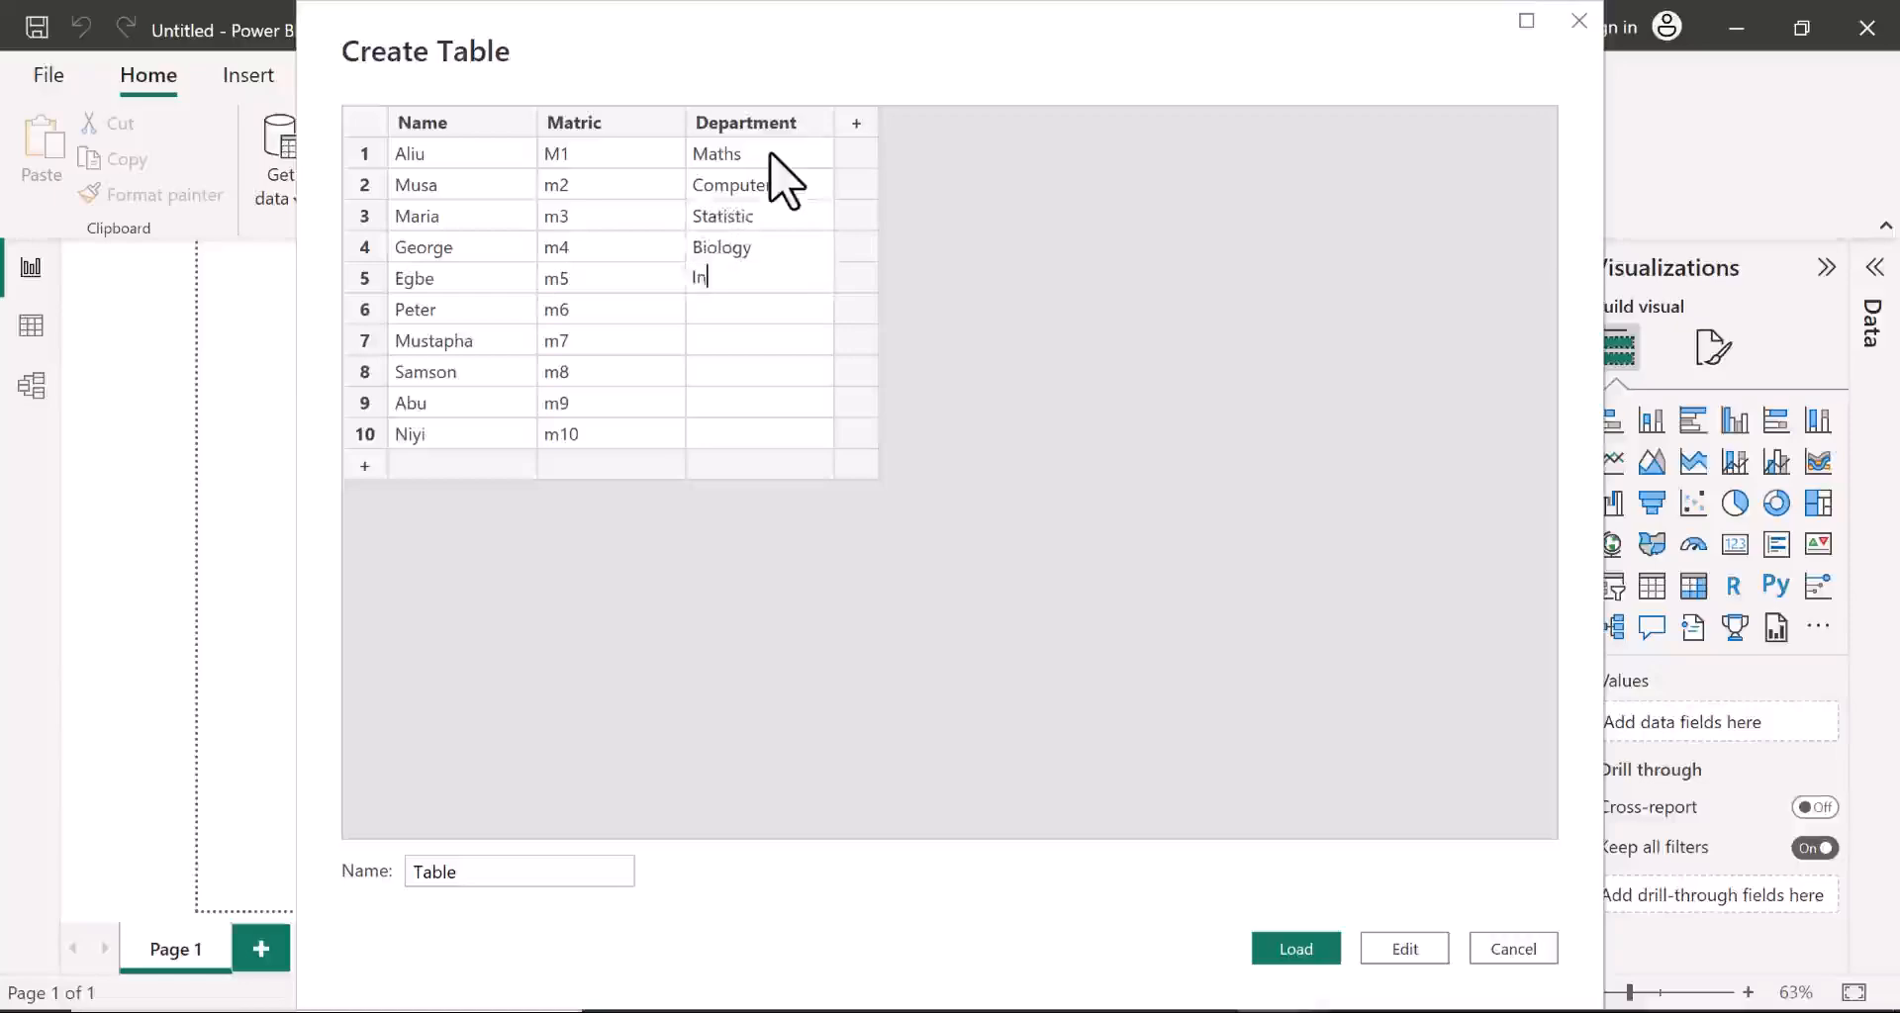
{"action": "type", "text": "surance"}
{"action": "key", "text": "Return"}
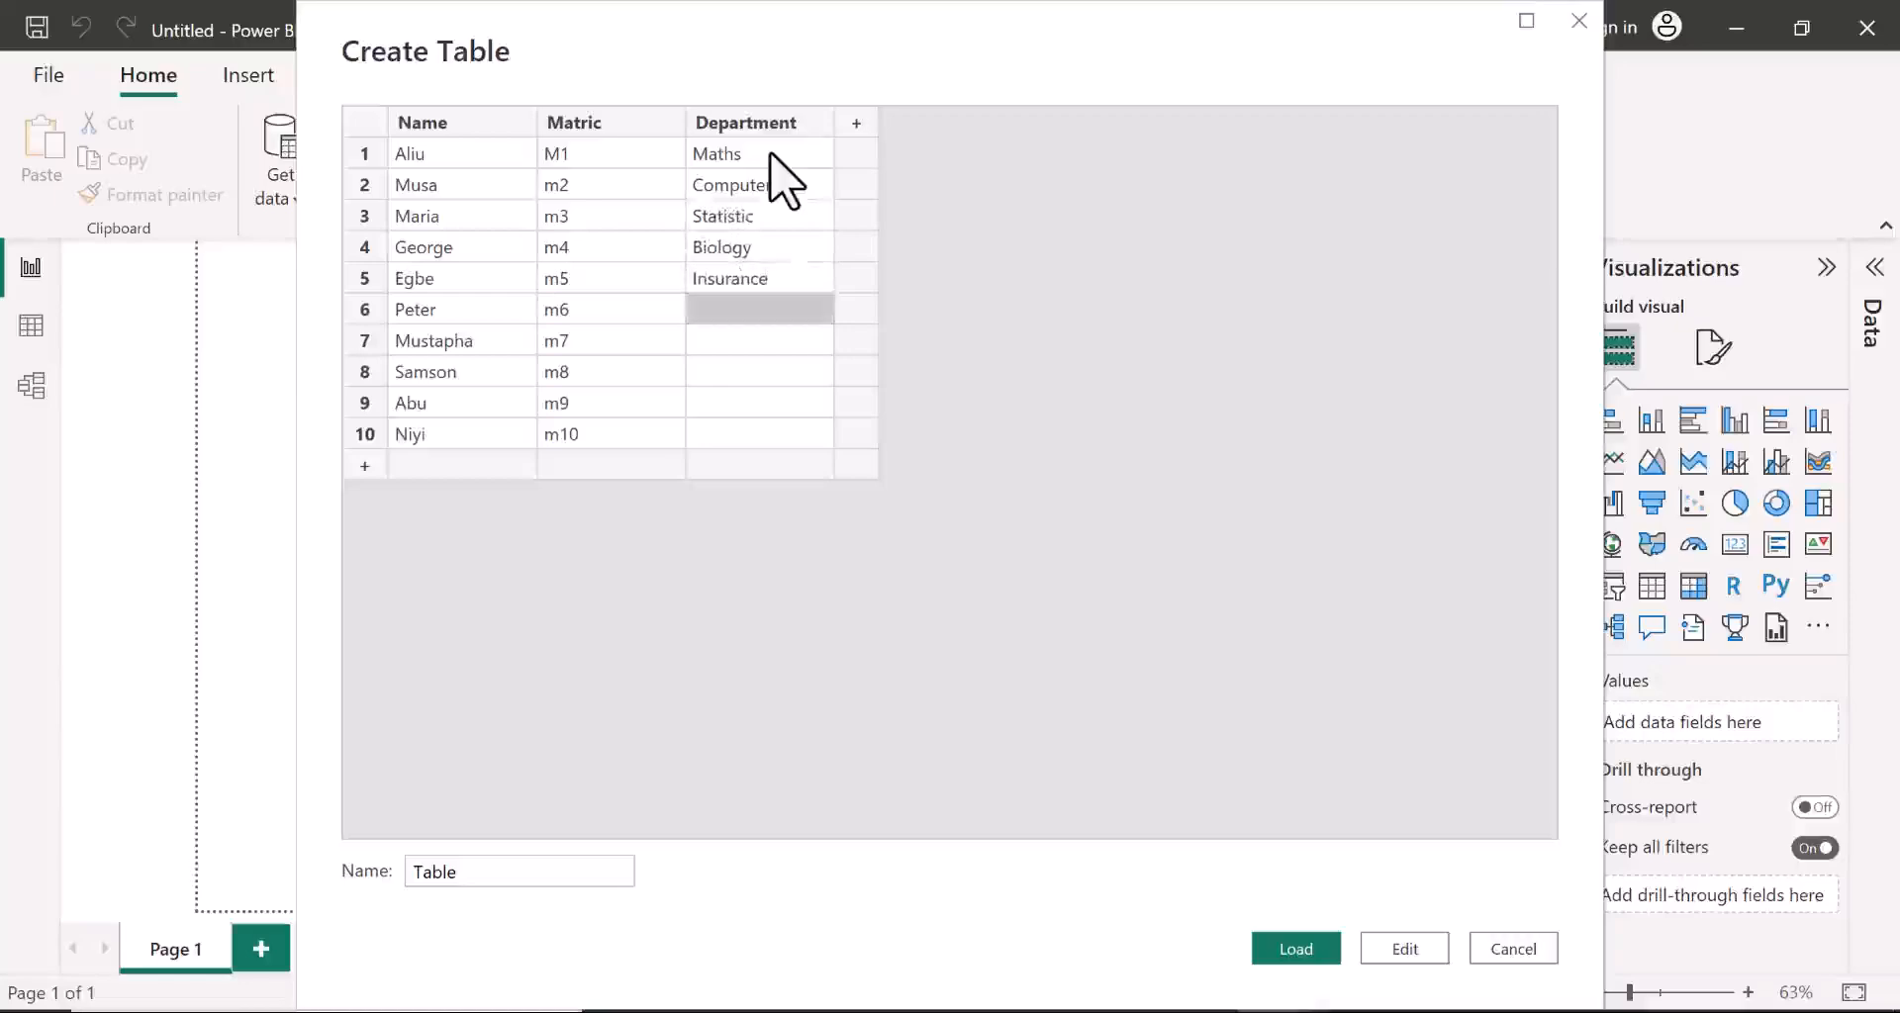
Step: Fill rows 6 to 8 of the Department column with Maths, Computer and Statistic
{"action": "type", "text": "Maths"}
{"action": "key", "text": "Return"}
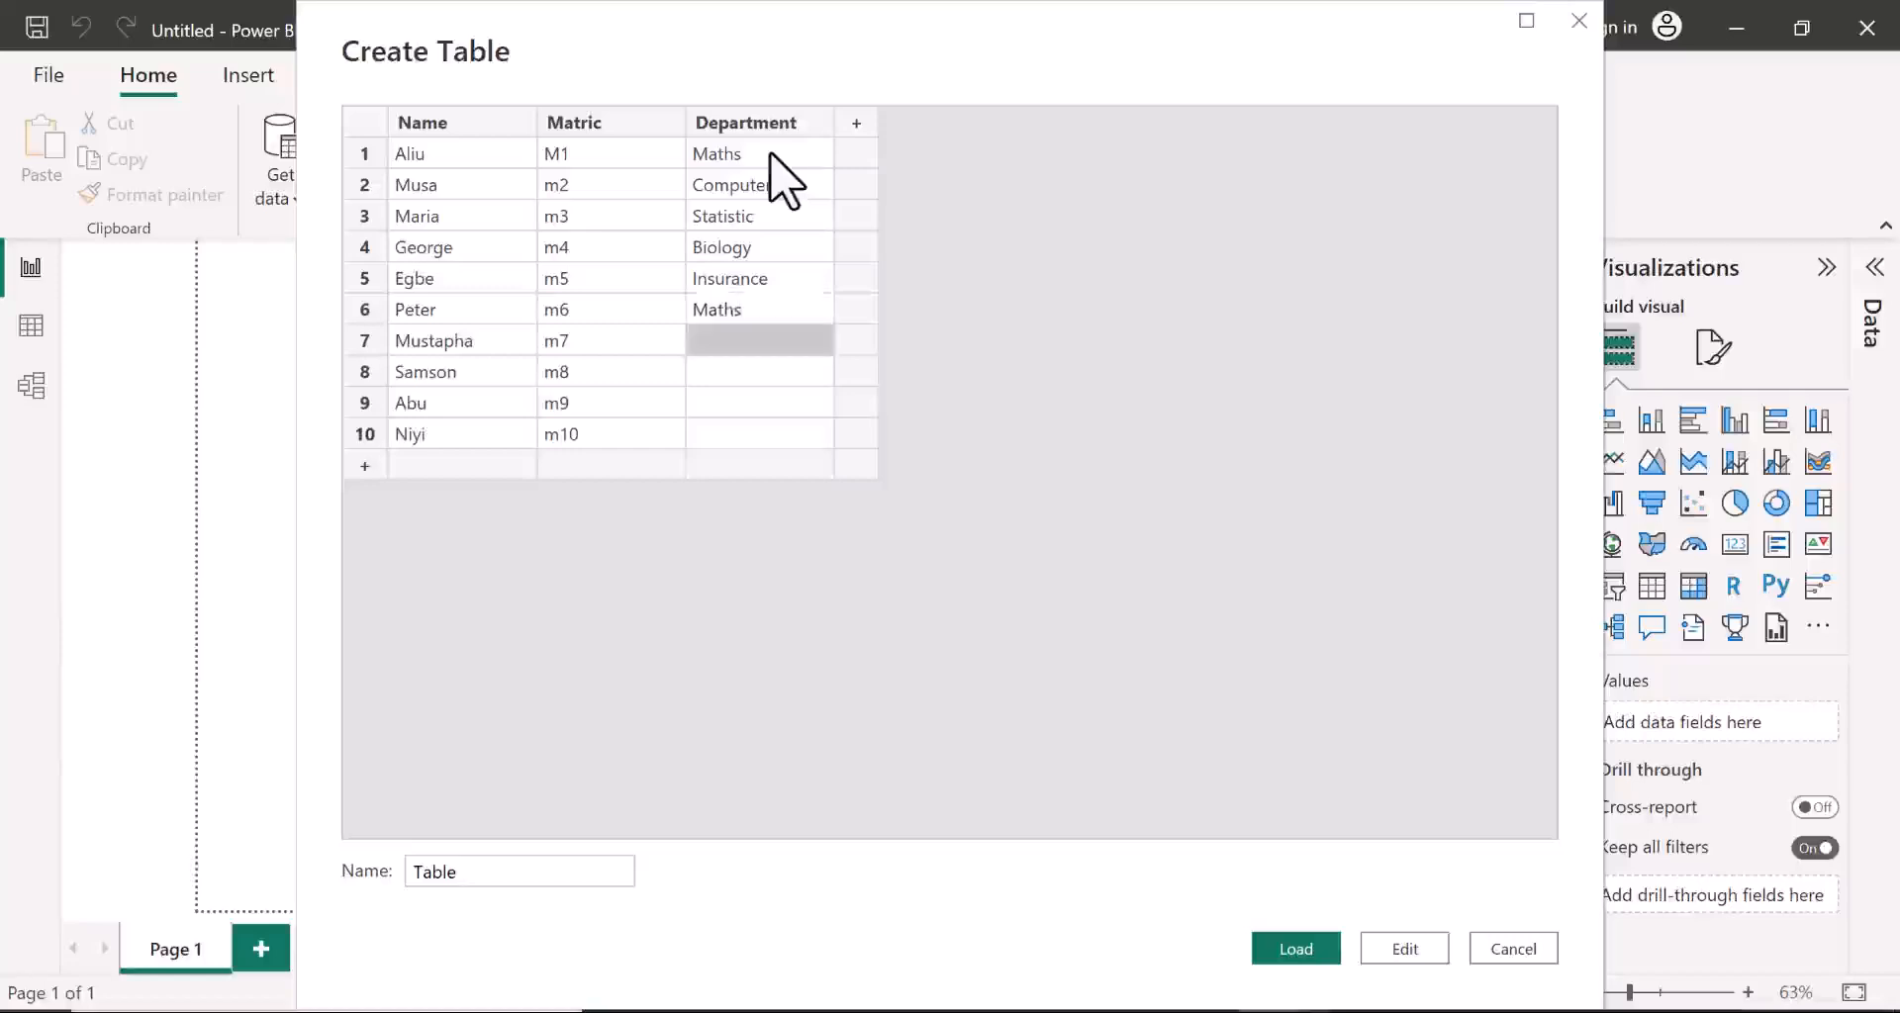
{"action": "type", "text": "Computer"}
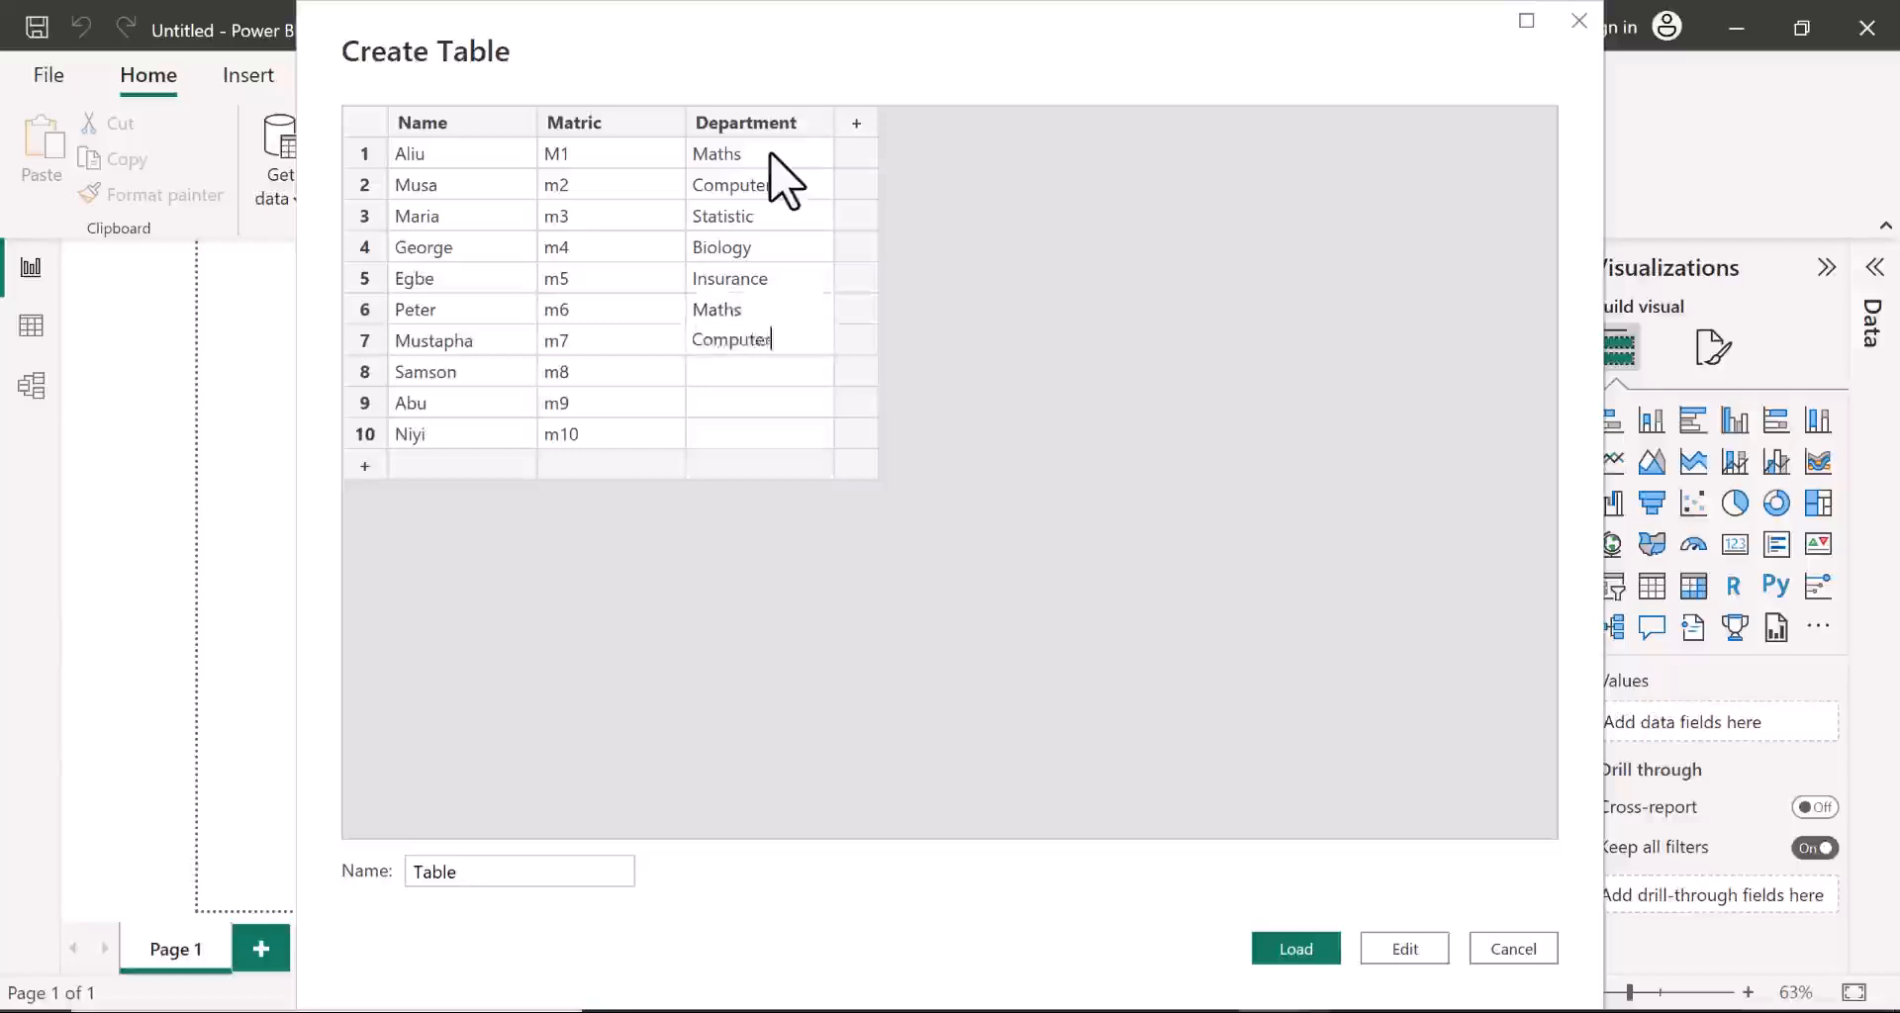
{"action": "key", "text": "Return"}
{"action": "type", "text": "Stat"}
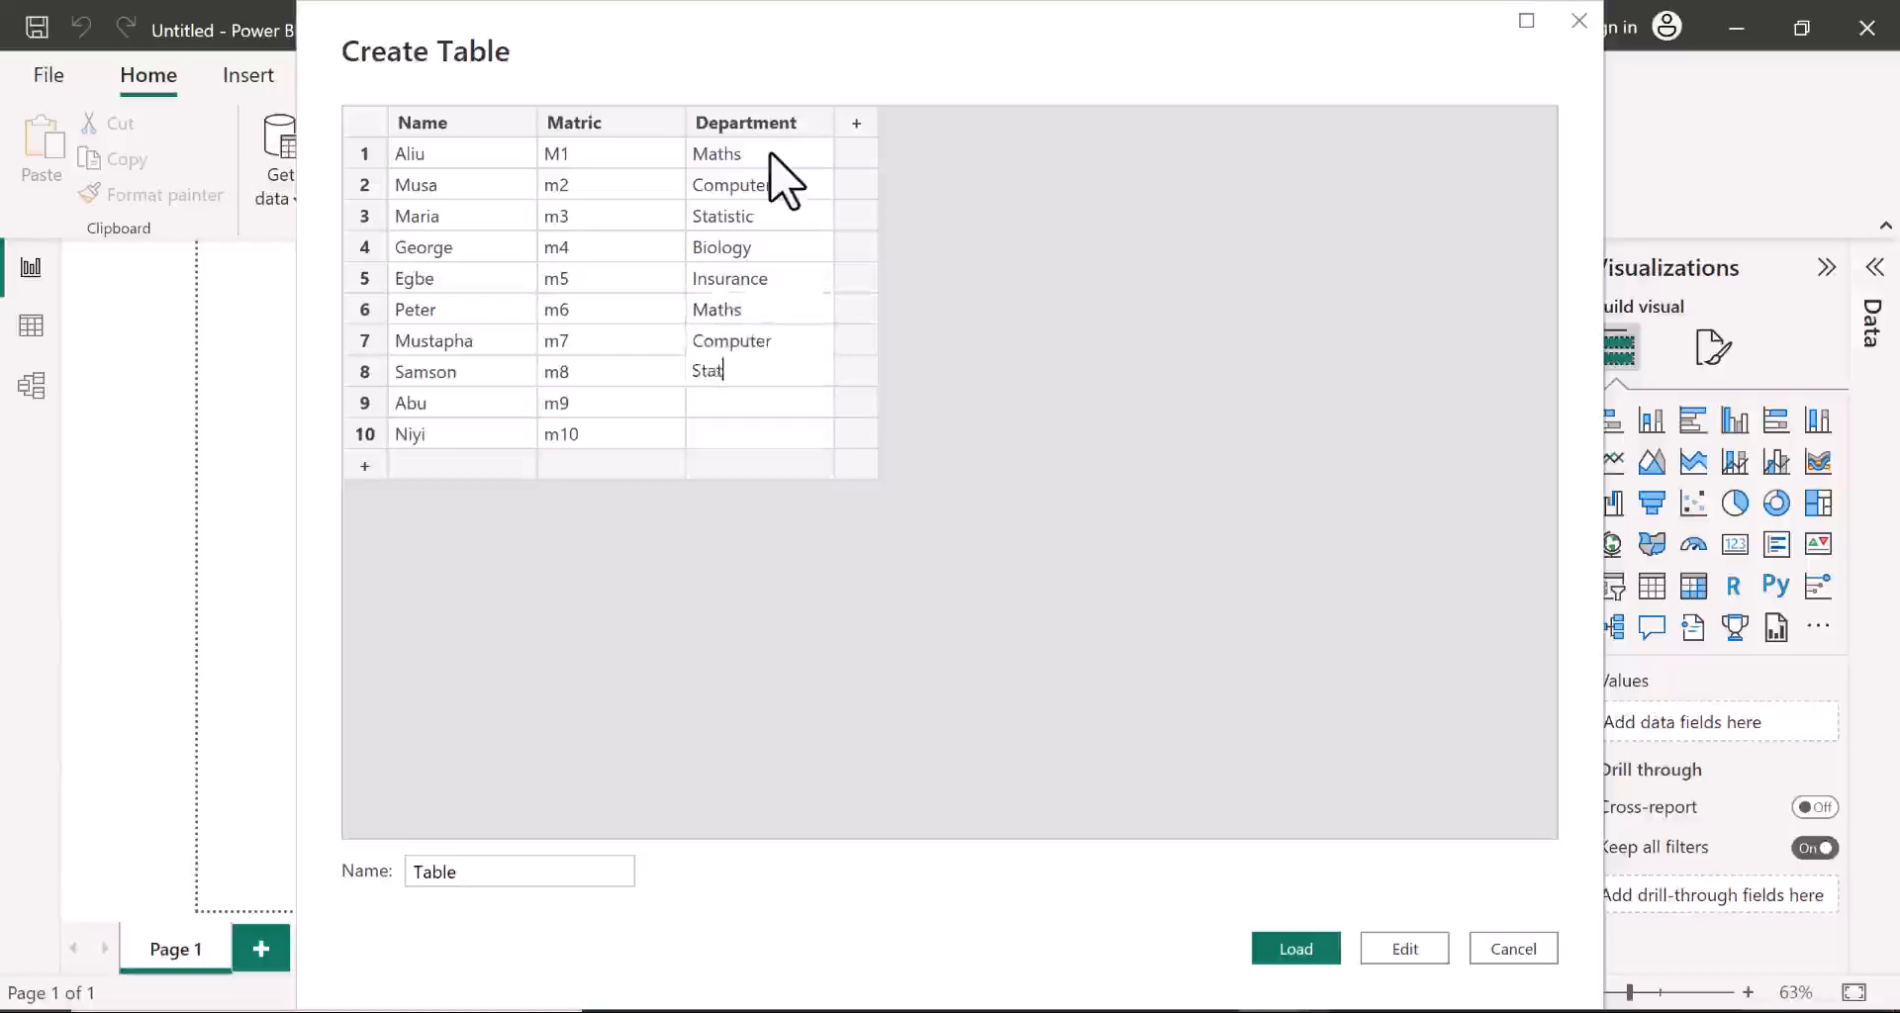
{"action": "type", "text": "istic"}
{"action": "key", "text": "Return"}
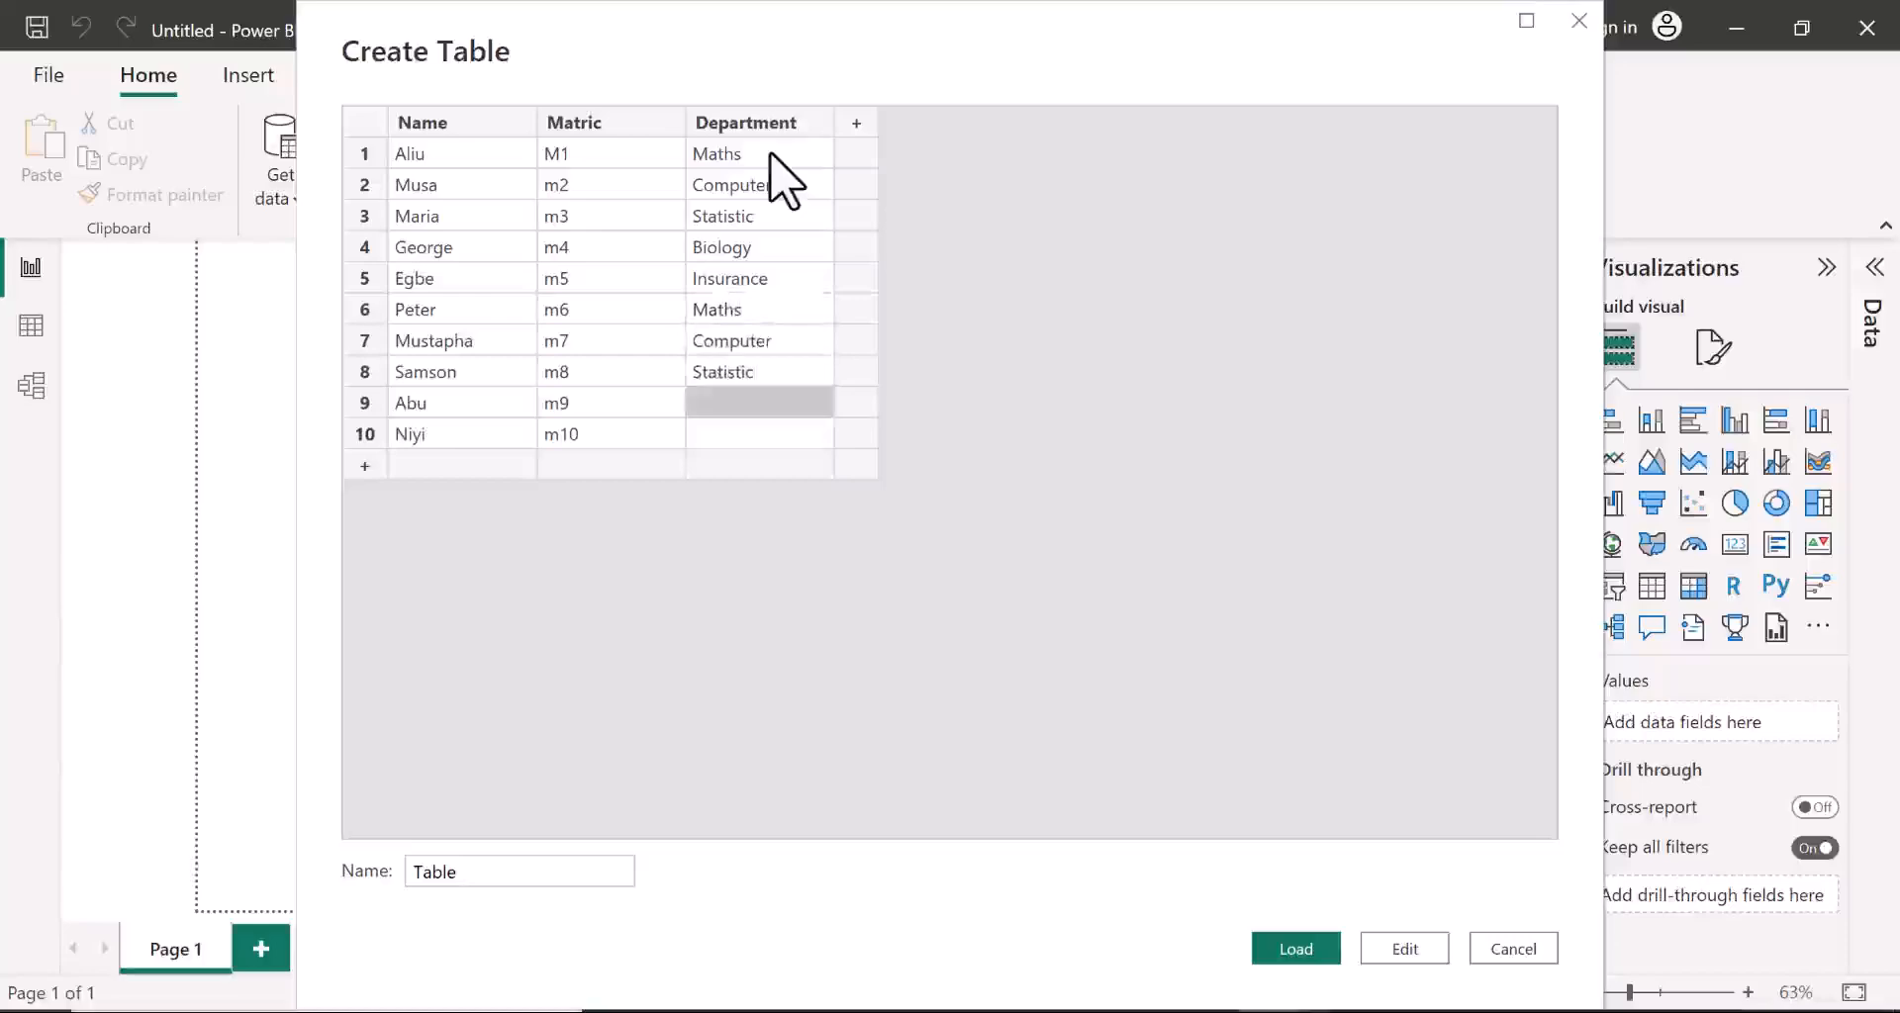
Step: Complete rows 9 and 10 of the Department column with Biology and Insurance, correcting the spelling of Biology
{"action": "type", "text": "Bilogy"}
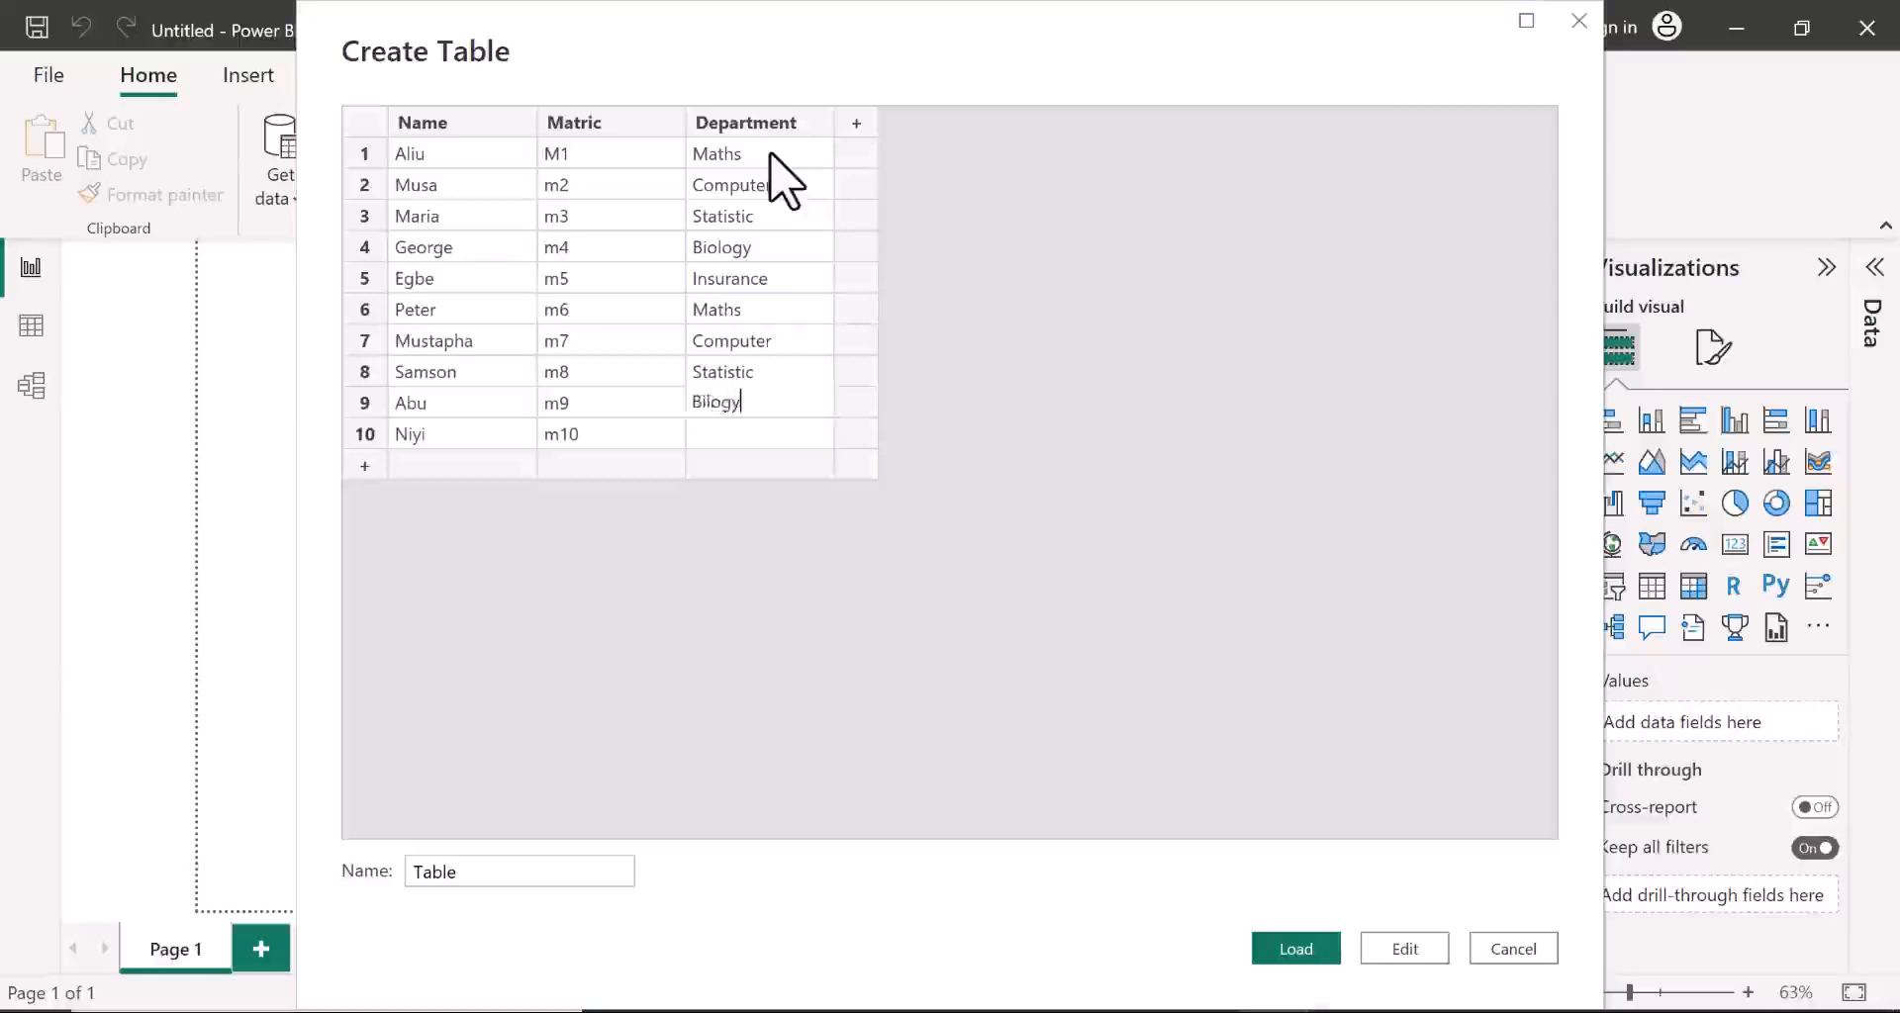
{"action": "key", "text": "Return"}
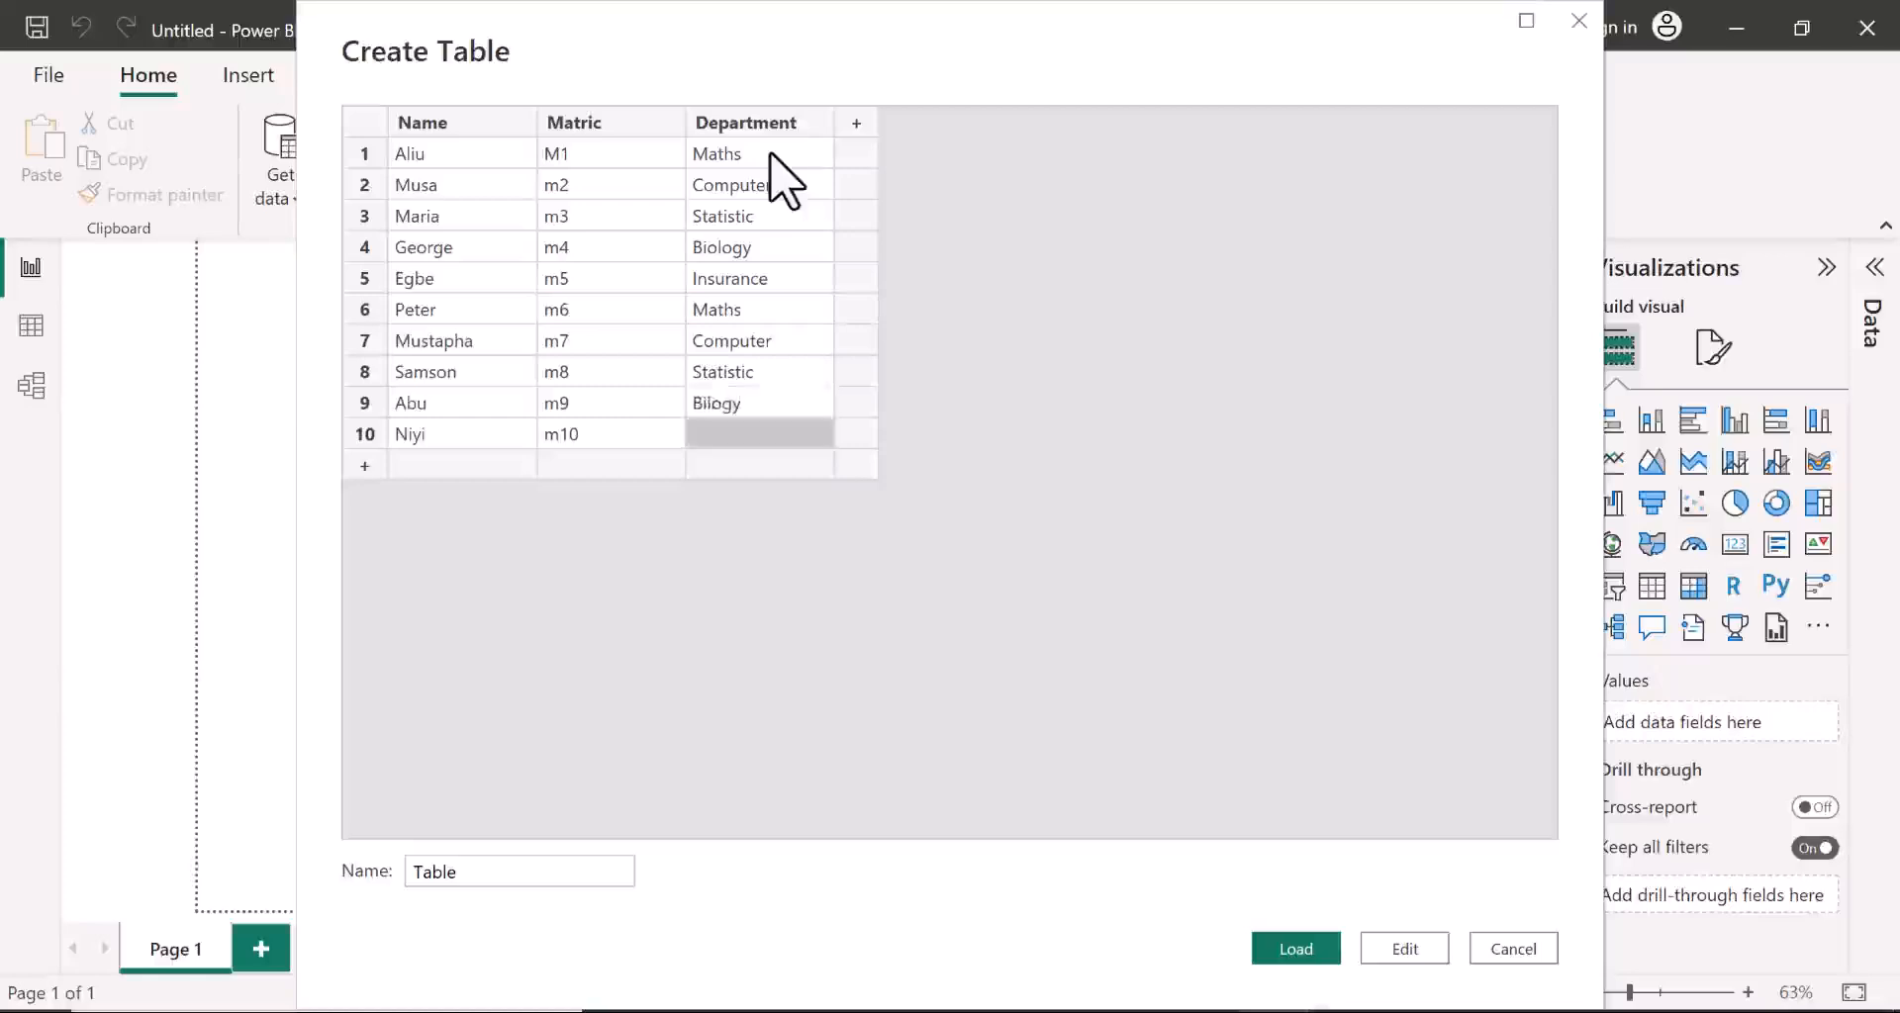
{"action": "key", "text": "Up"}
{"action": "type", "text": "Biology"}
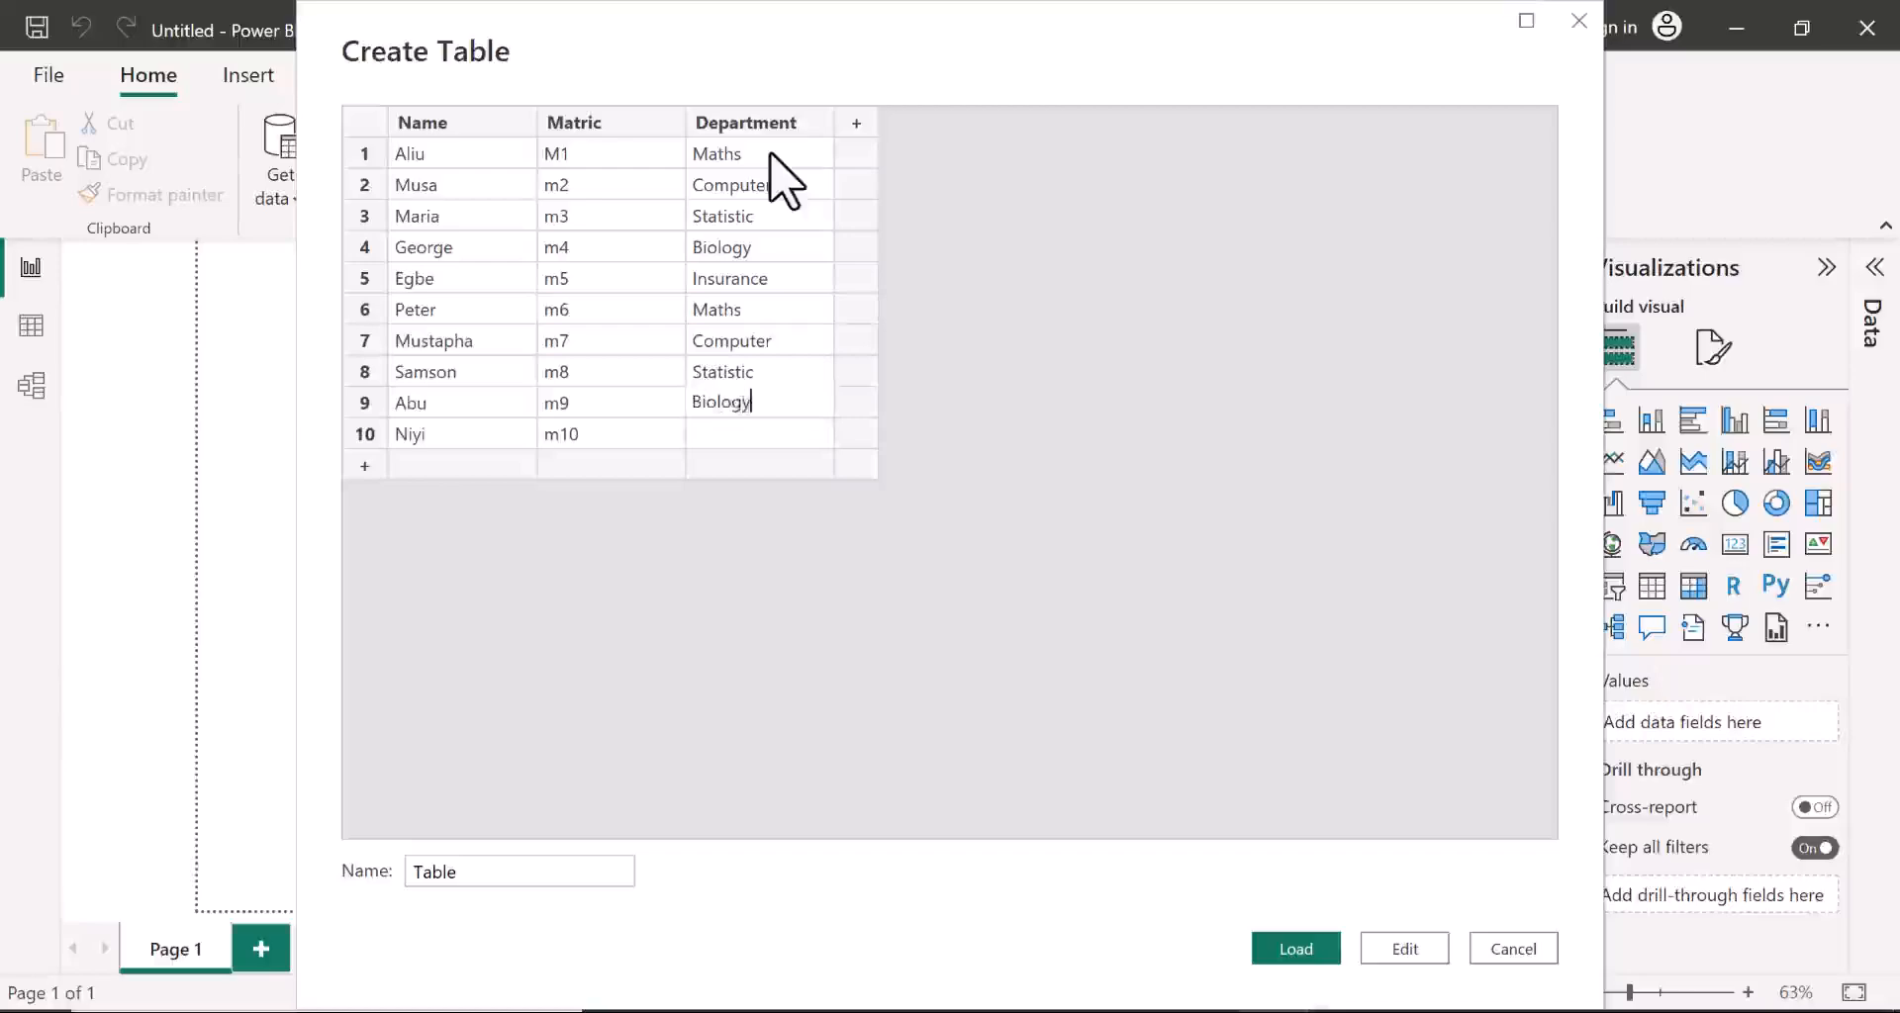
{"action": "key", "text": "Return"}
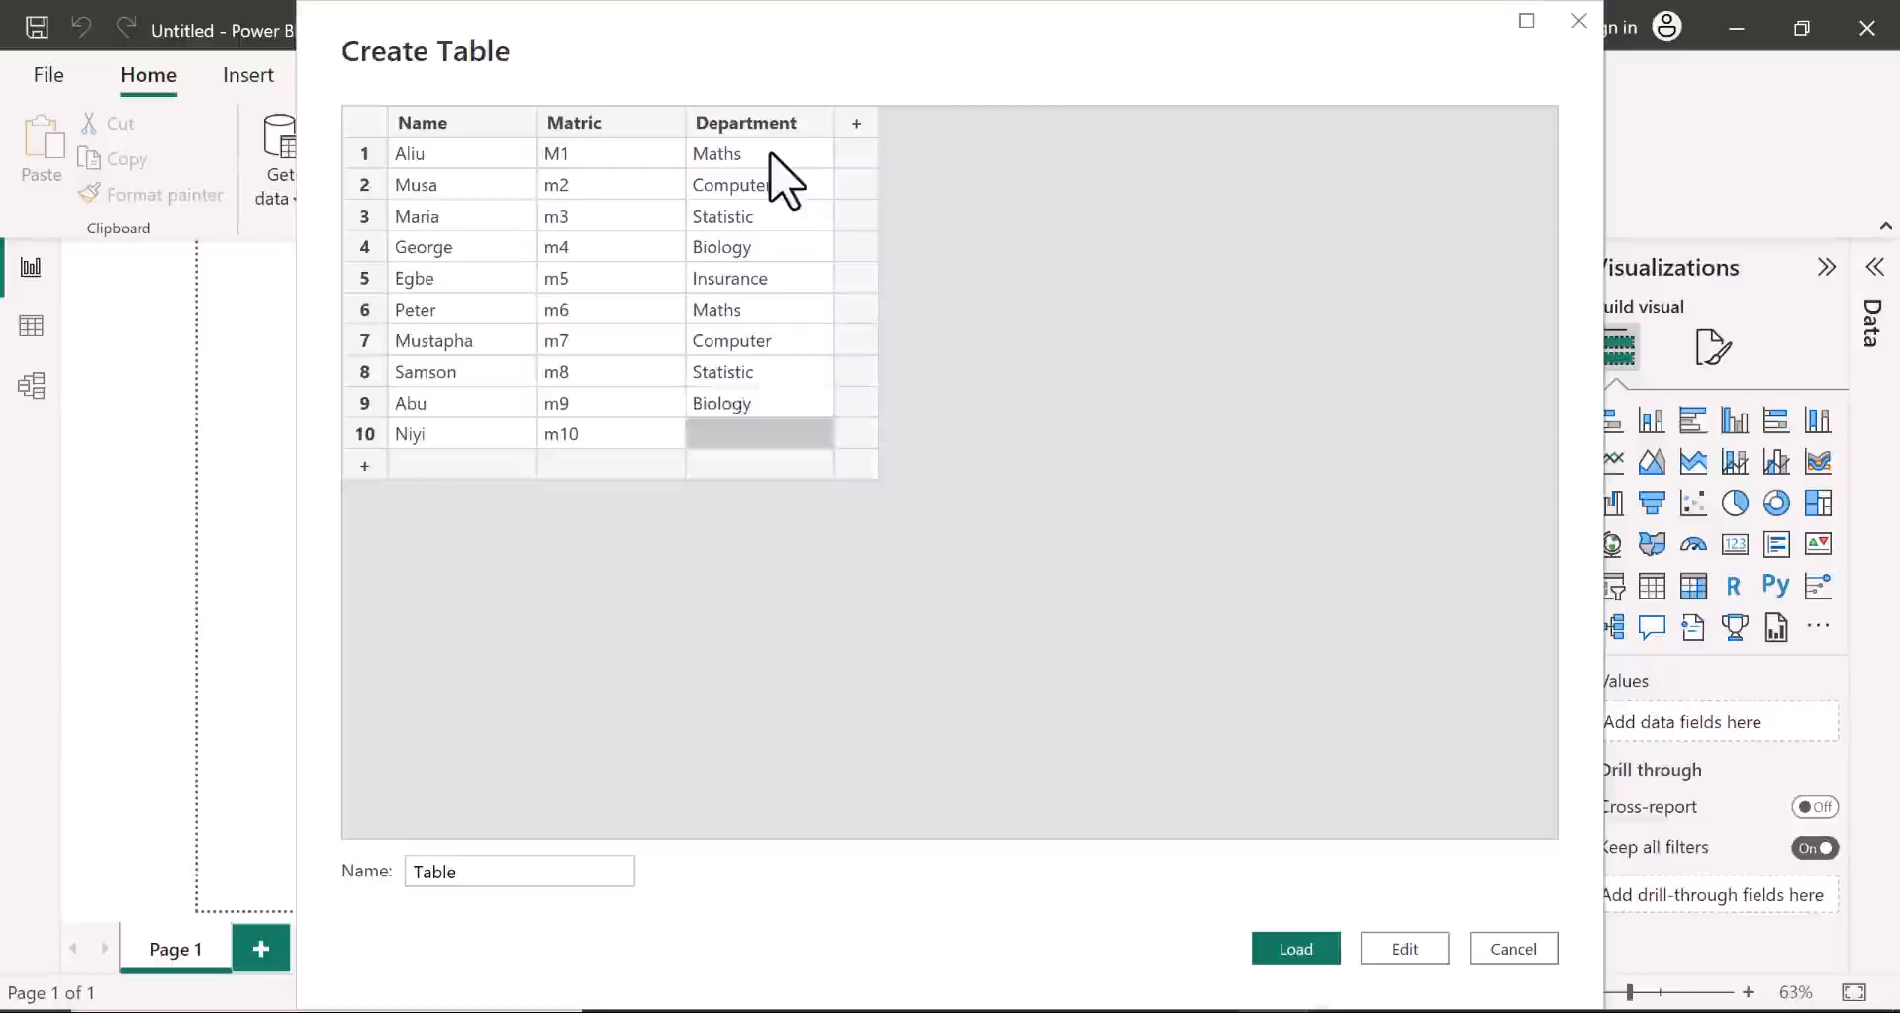
{"action": "type", "text": "Insurance"}
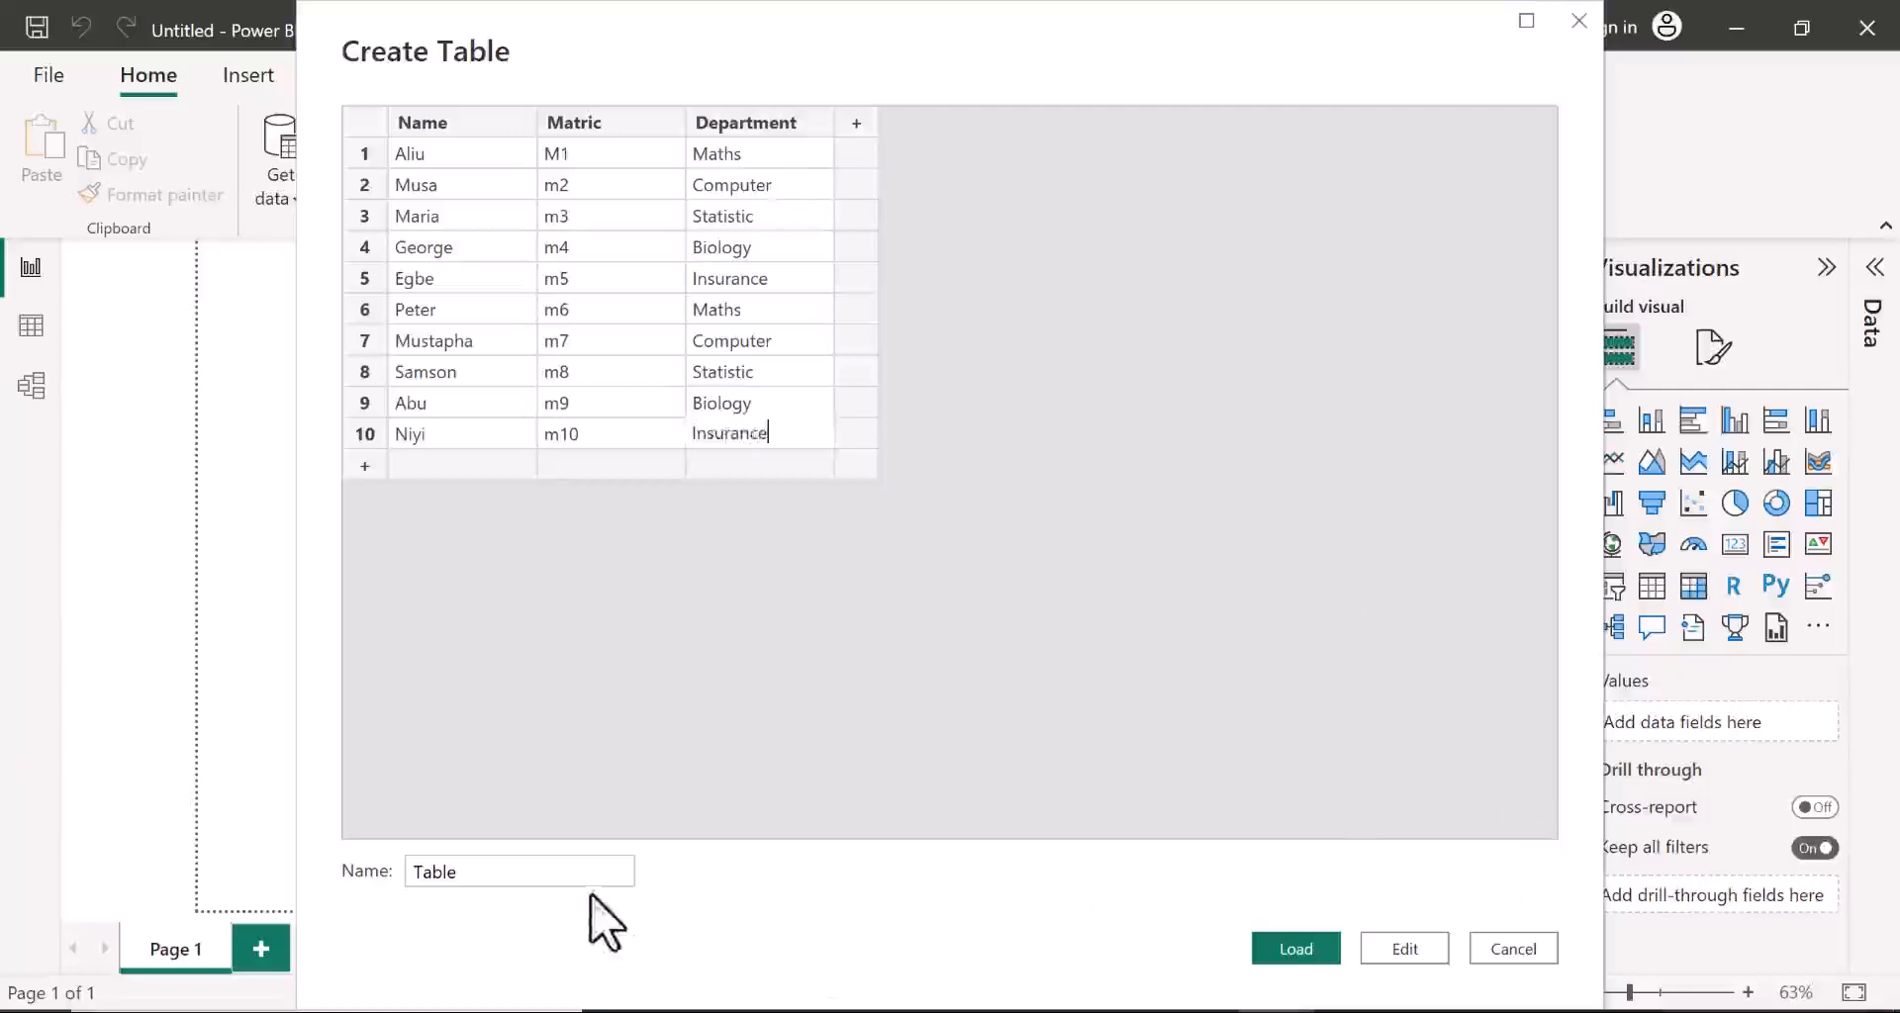
Step: Name the table Student and load it into the report
{"action": "left_click", "coordinate": [474, 870]}
{"action": "key", "text": "BackSpace"}
{"action": "key", "text": "BackSpace"}
{"action": "key", "text": "BackSpace"}
{"action": "key", "text": "BackSpace"}
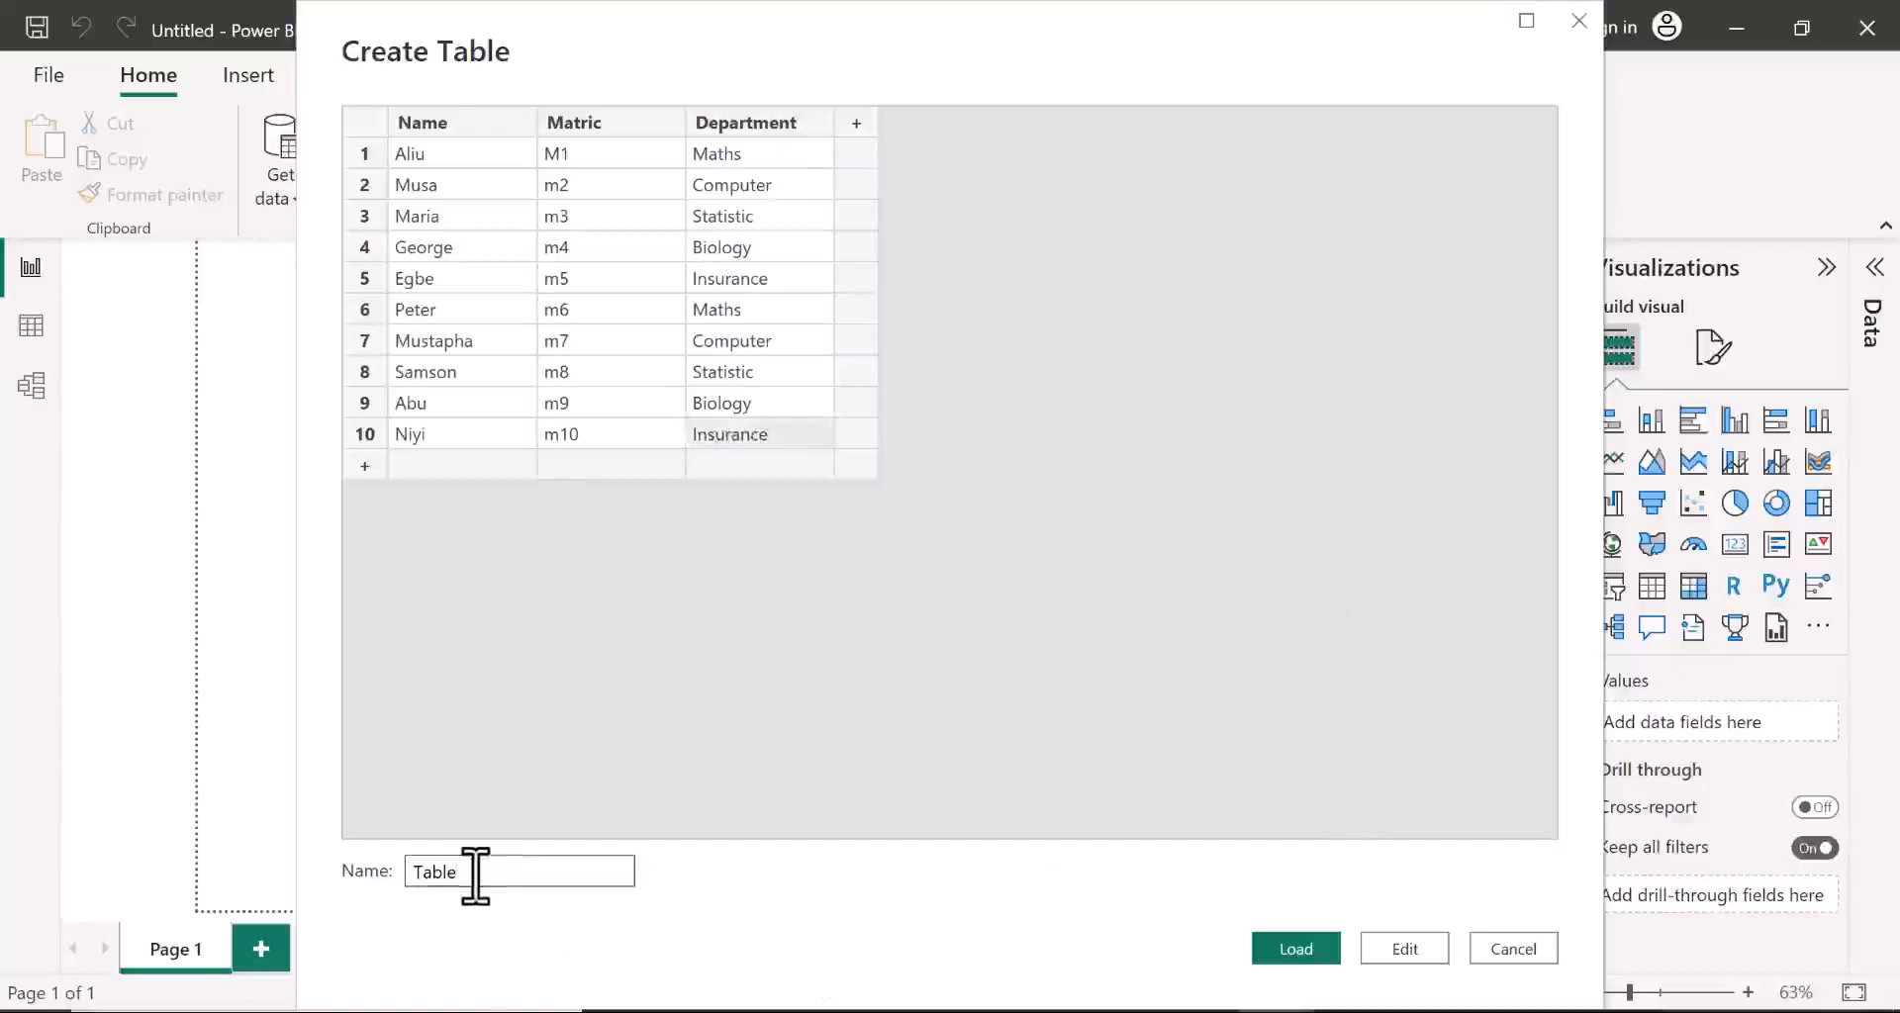
{"action": "key", "text": "BackSpace"}
{"action": "type", "text": "STuden"}
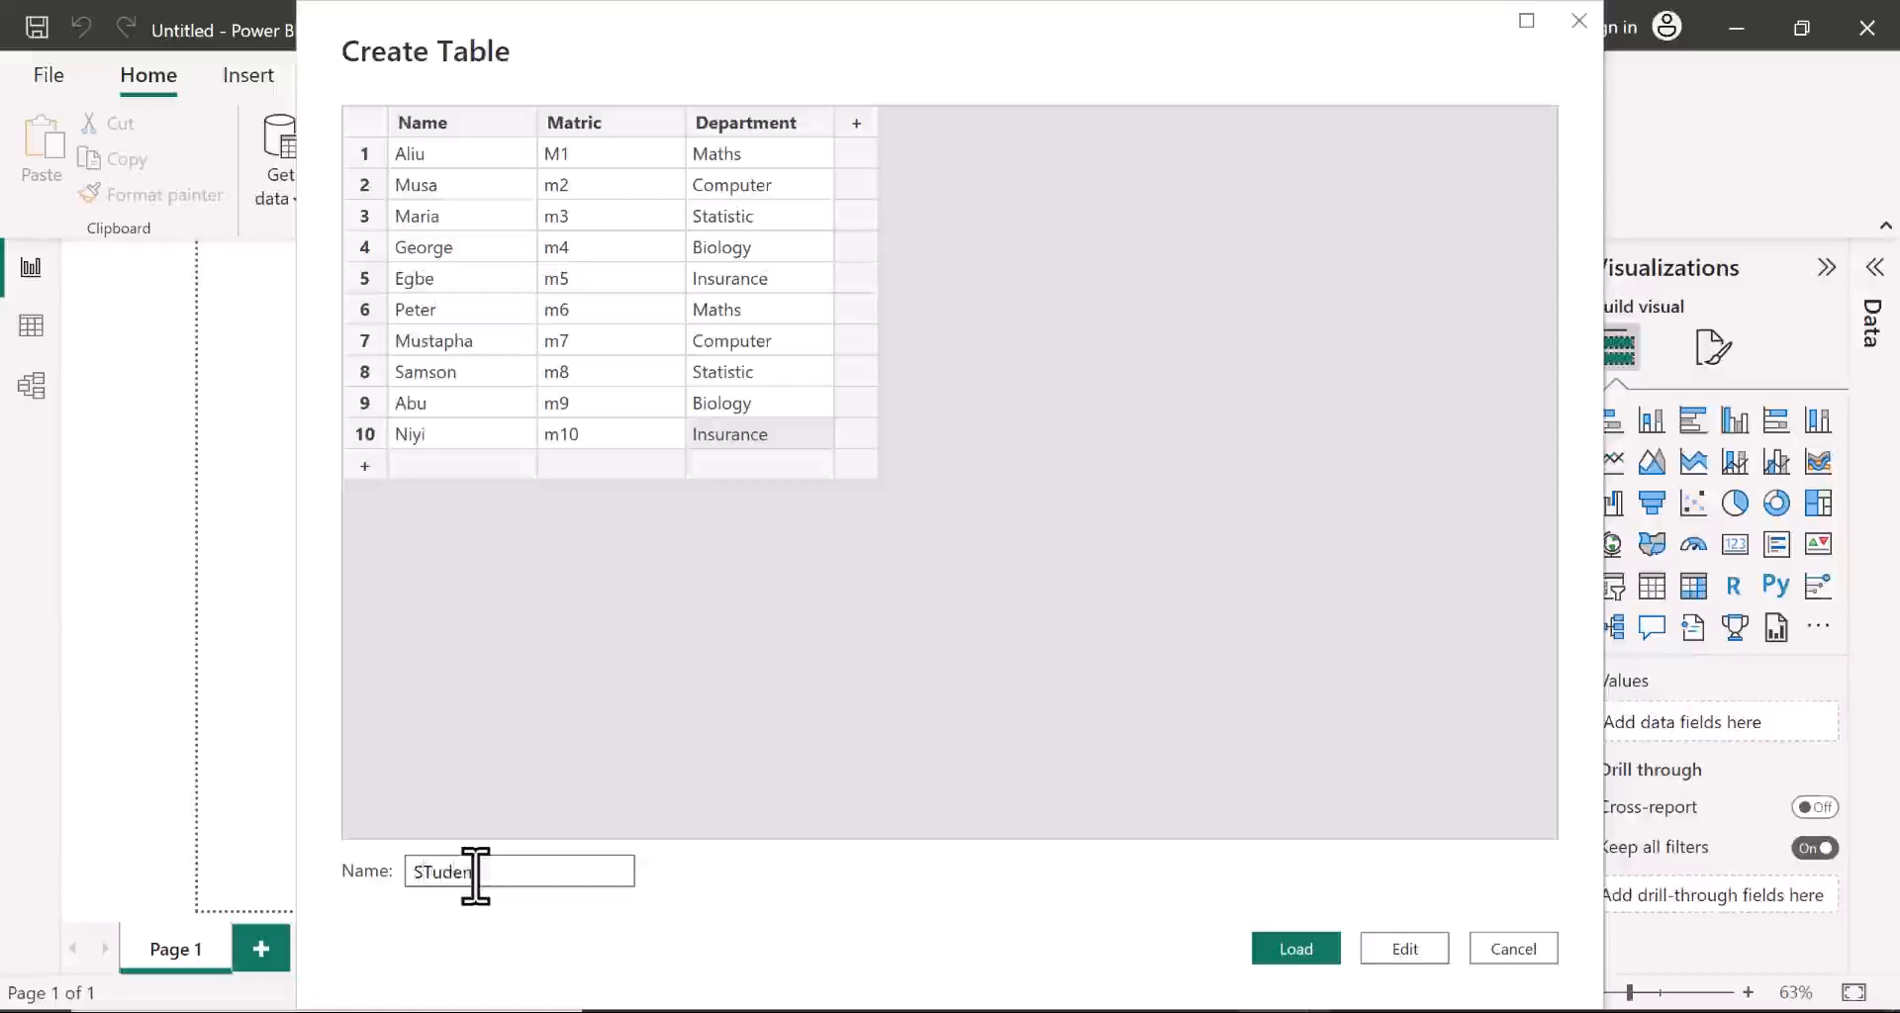
{"action": "key", "text": "BackSpace"}
{"action": "key", "text": "BackSpace"}
{"action": "key", "text": "BackSpace"}
{"action": "key", "text": "BackSpace"}
{"action": "key", "text": "BackSpace"}
{"action": "type", "text": "tudent"}
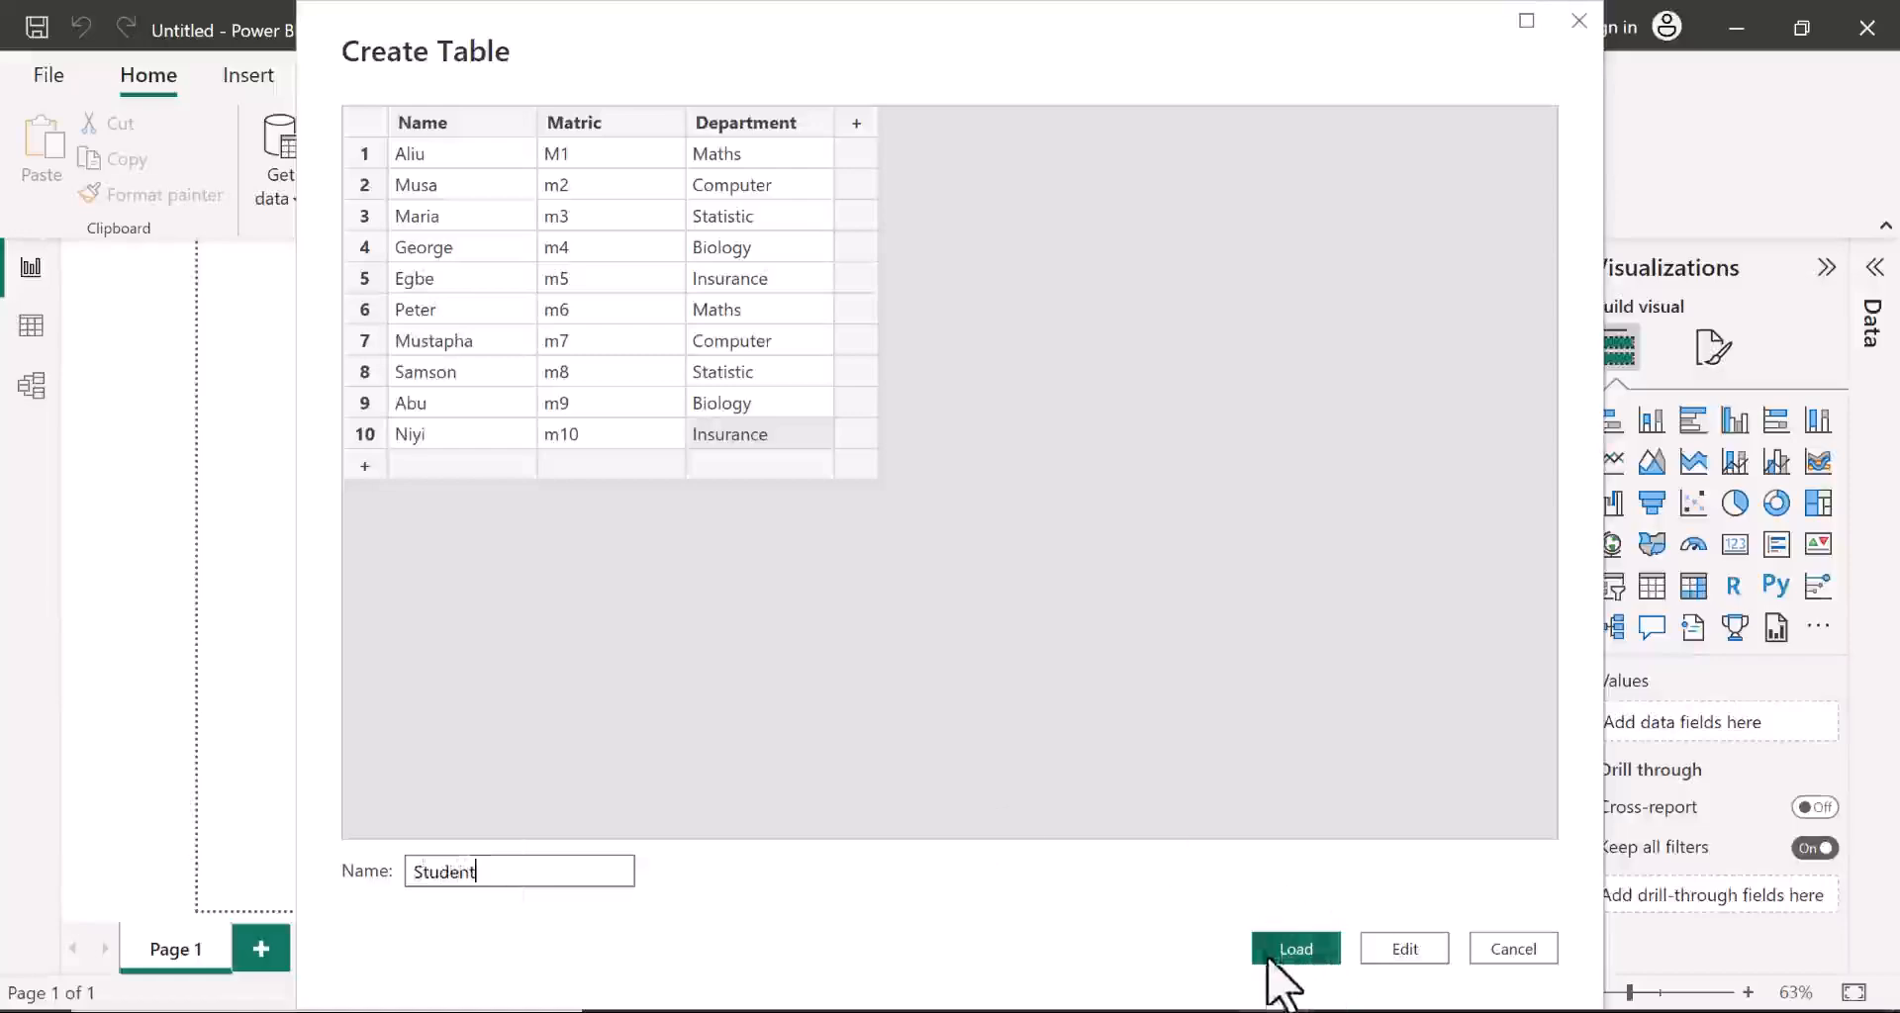
{"action": "left_click", "coordinate": [1270, 952]}
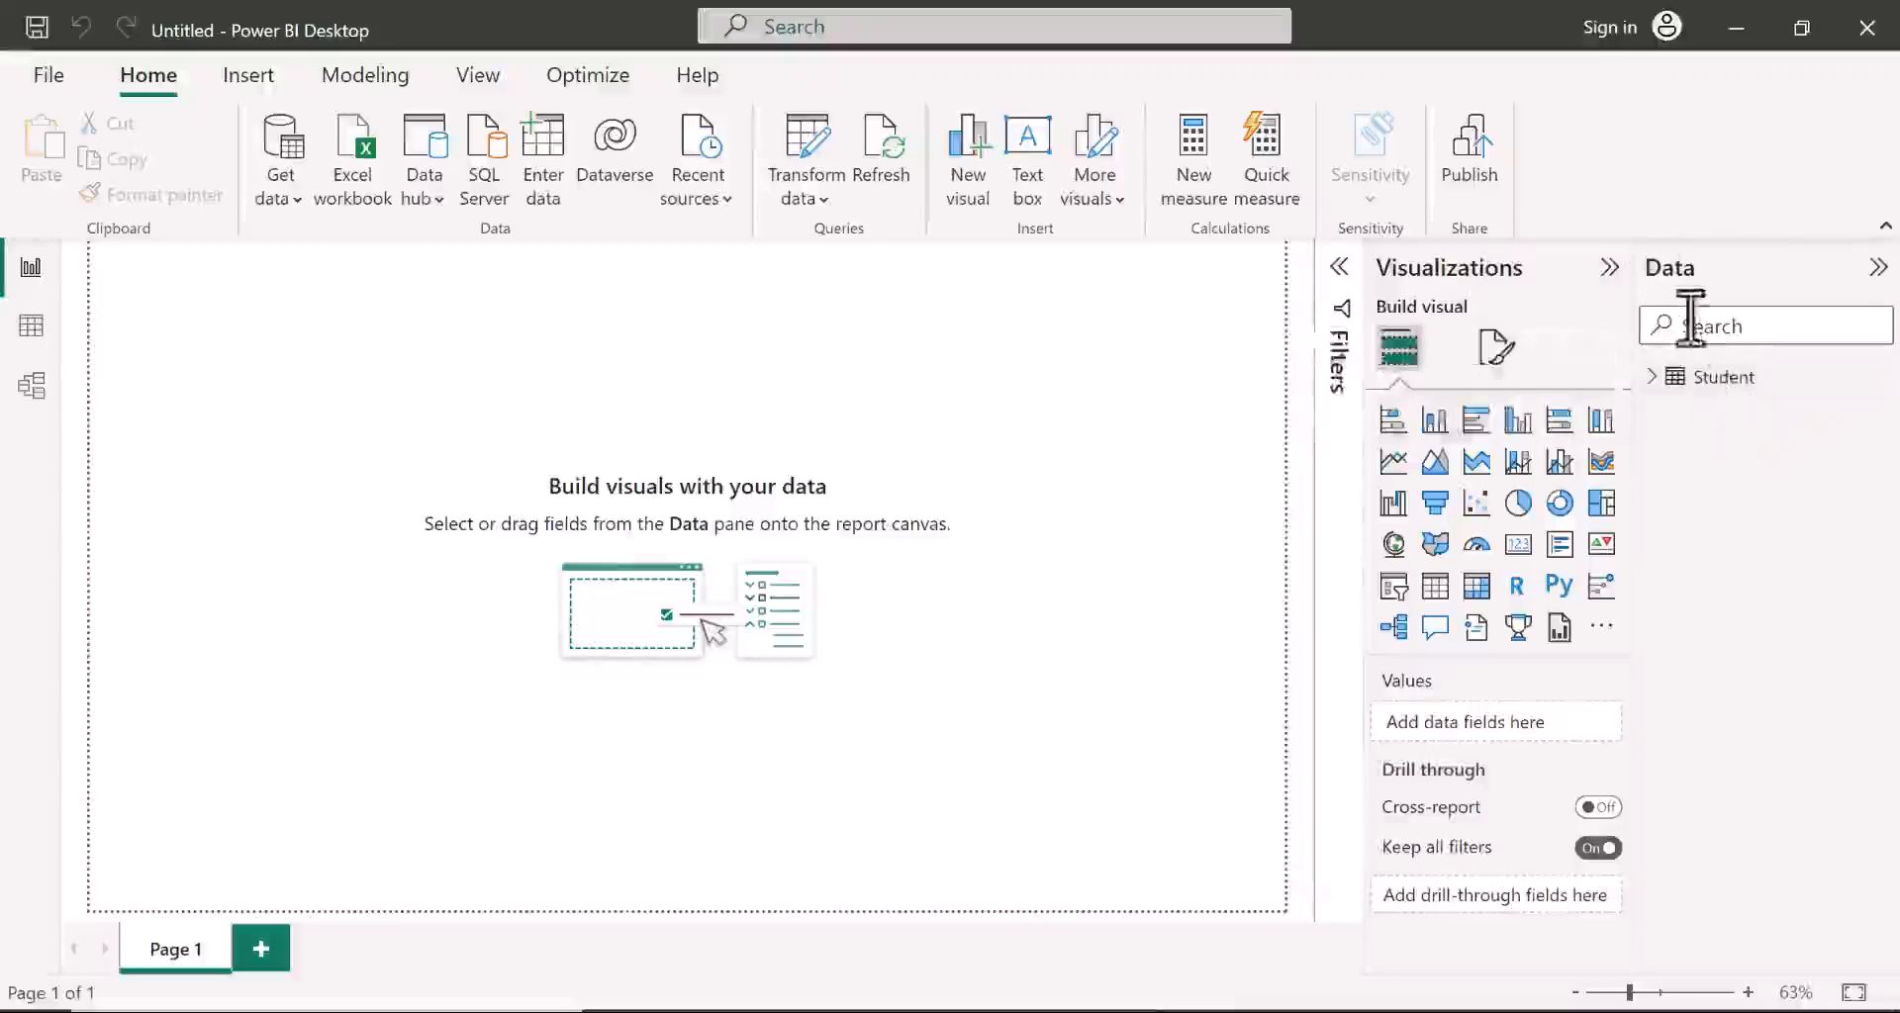
Step: Expand the Student table's fields, examine the table in Table view and return to Report view
{"action": "left_click", "coordinate": [1656, 380]}
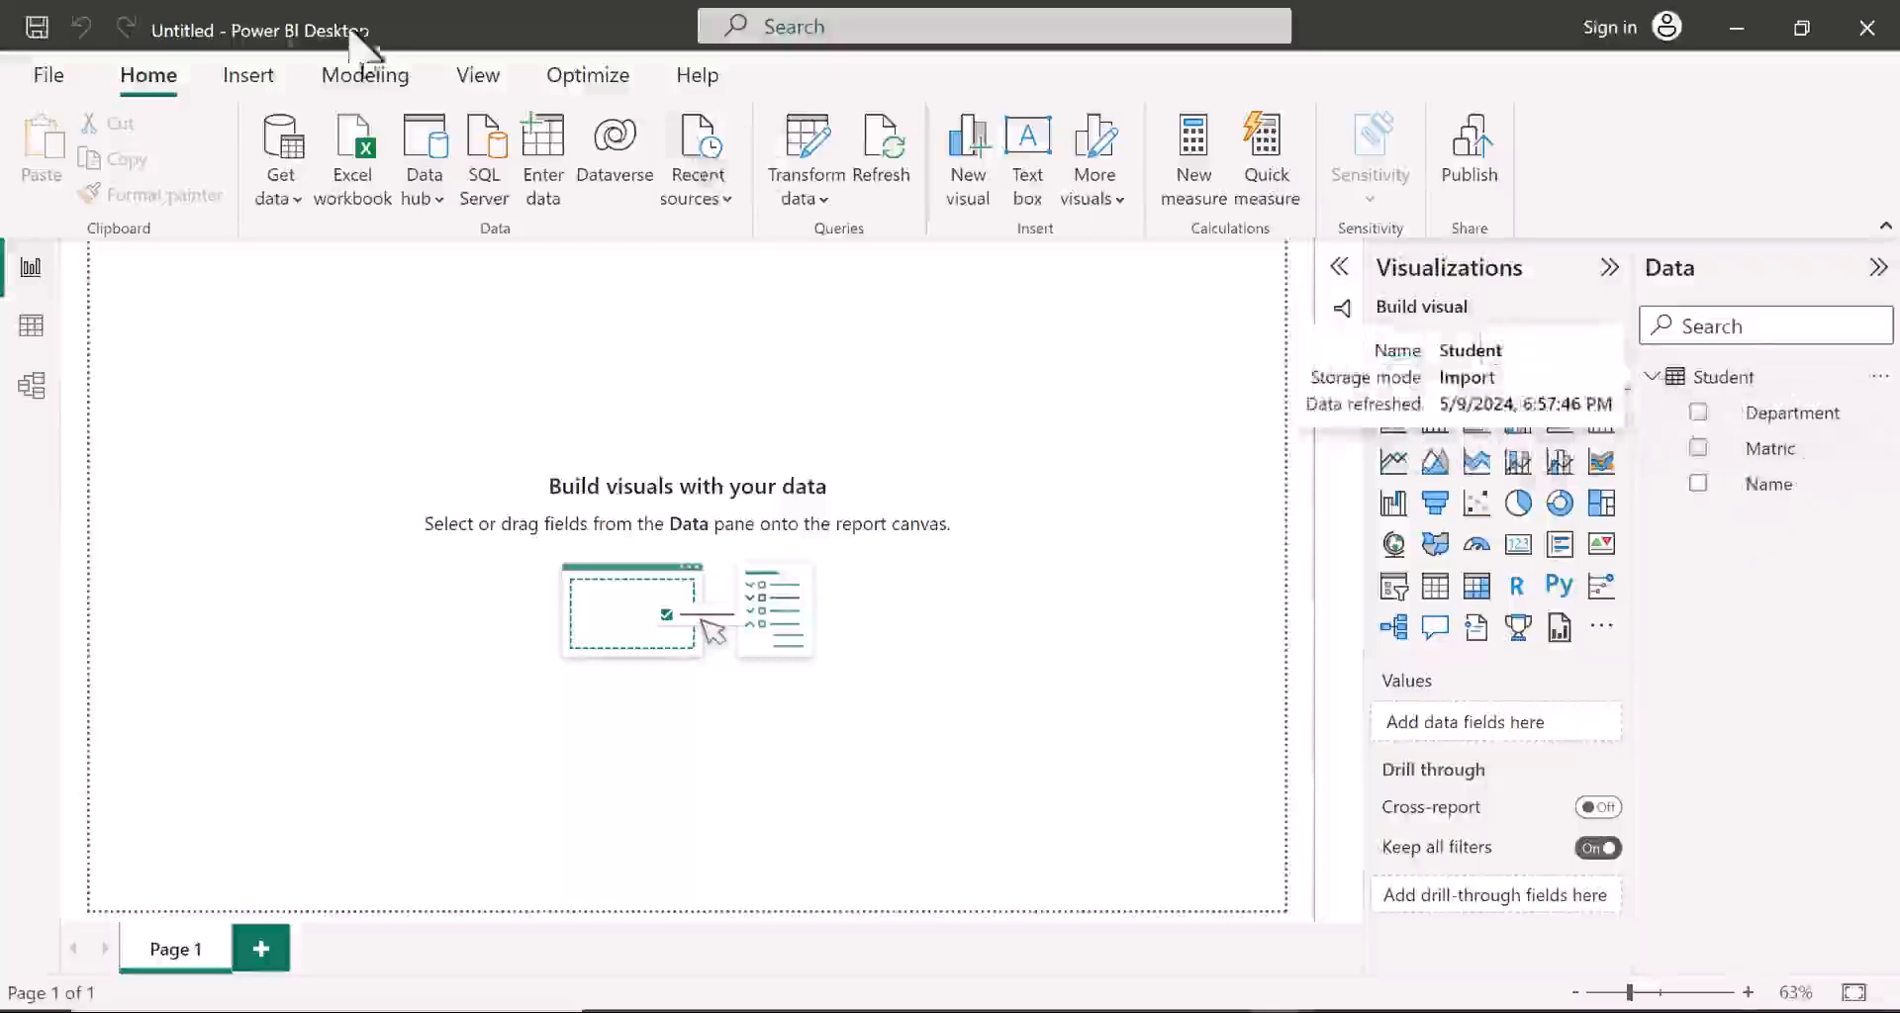
{"action": "left_click", "coordinate": [31, 327]}
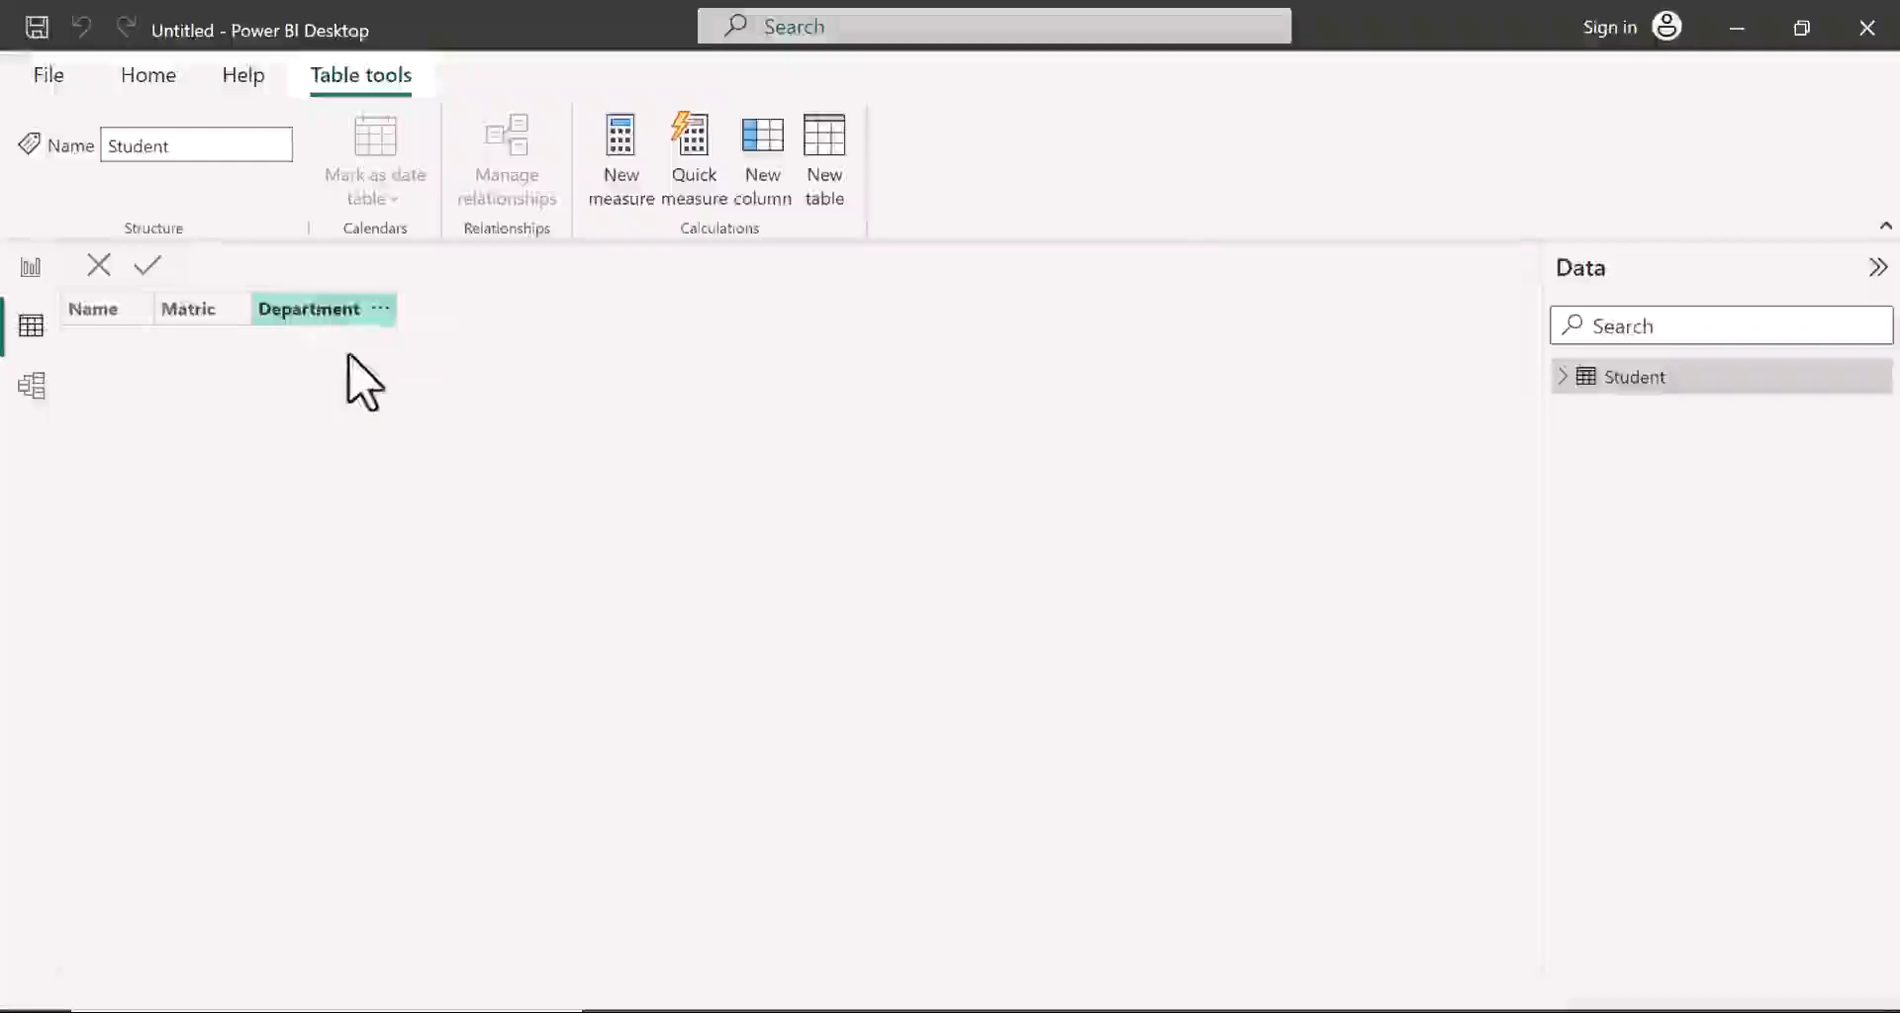
{"action": "left_click", "coordinate": [31, 269]}
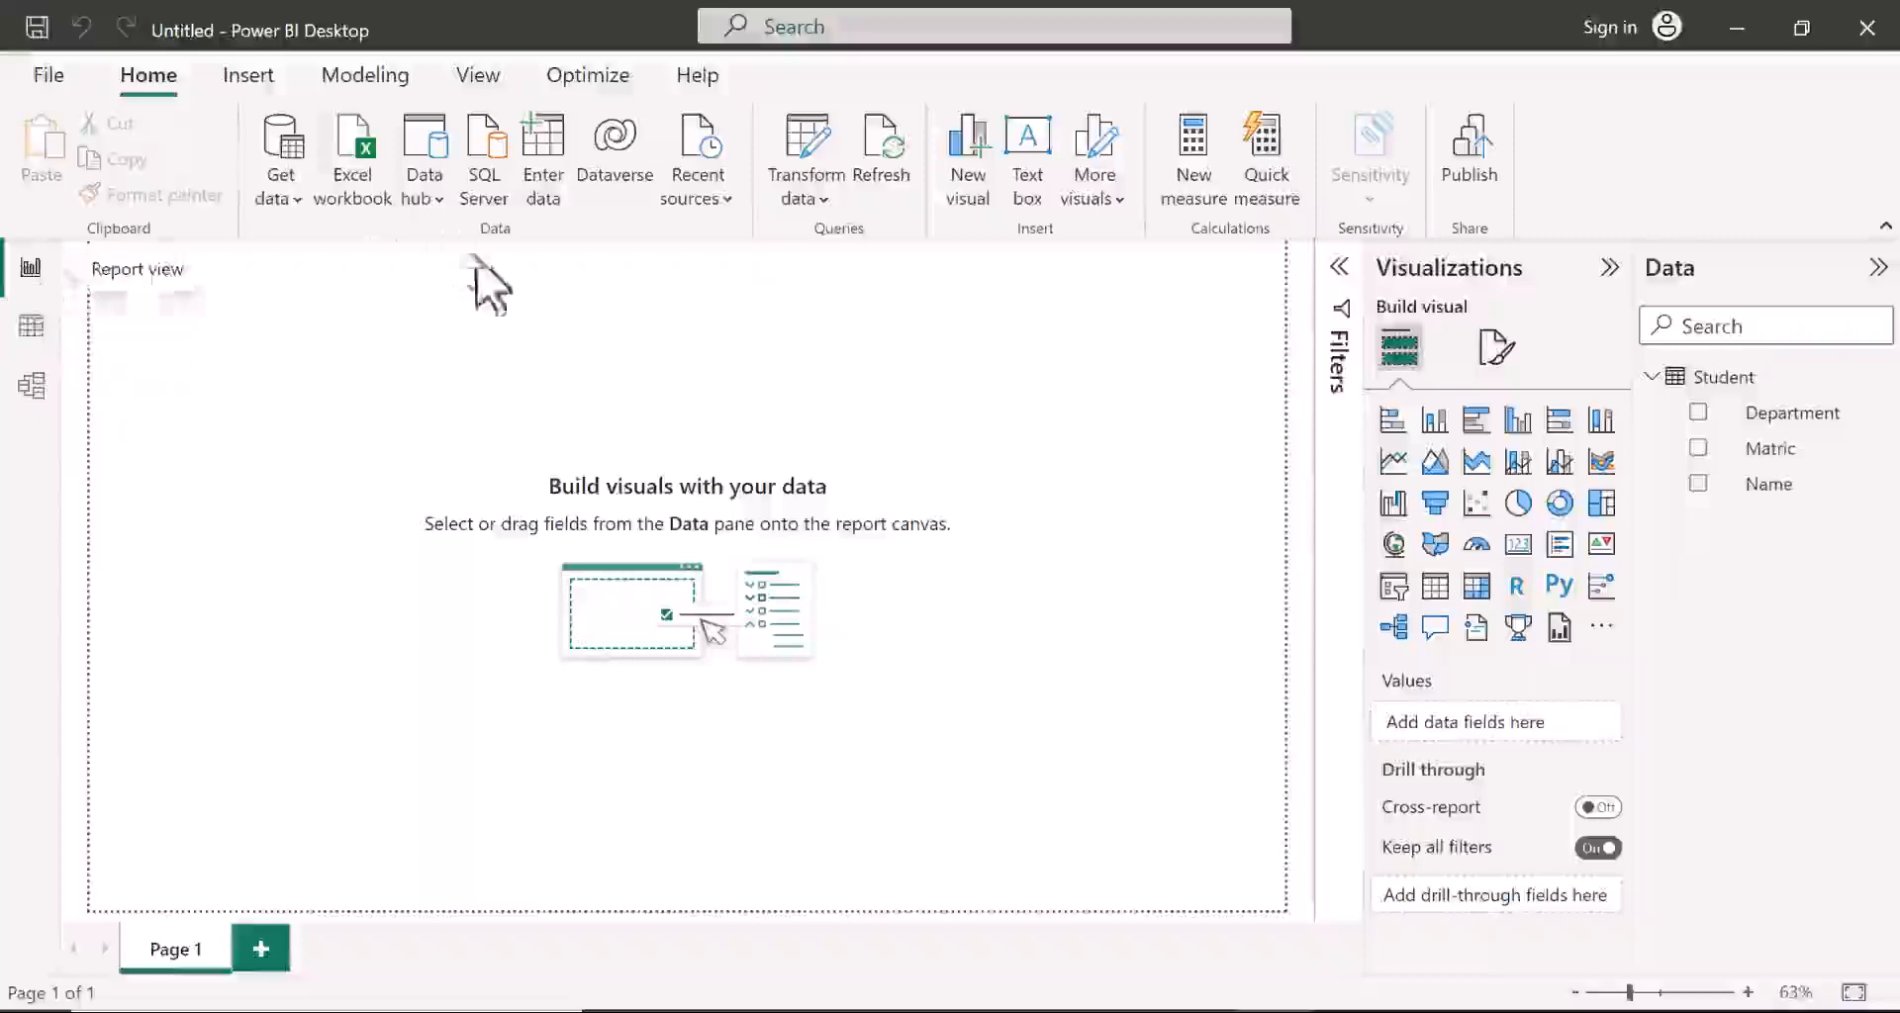
Step: Start another manually entered table with two columns and name its first column Department
{"action": "left_click", "coordinate": [542, 163]}
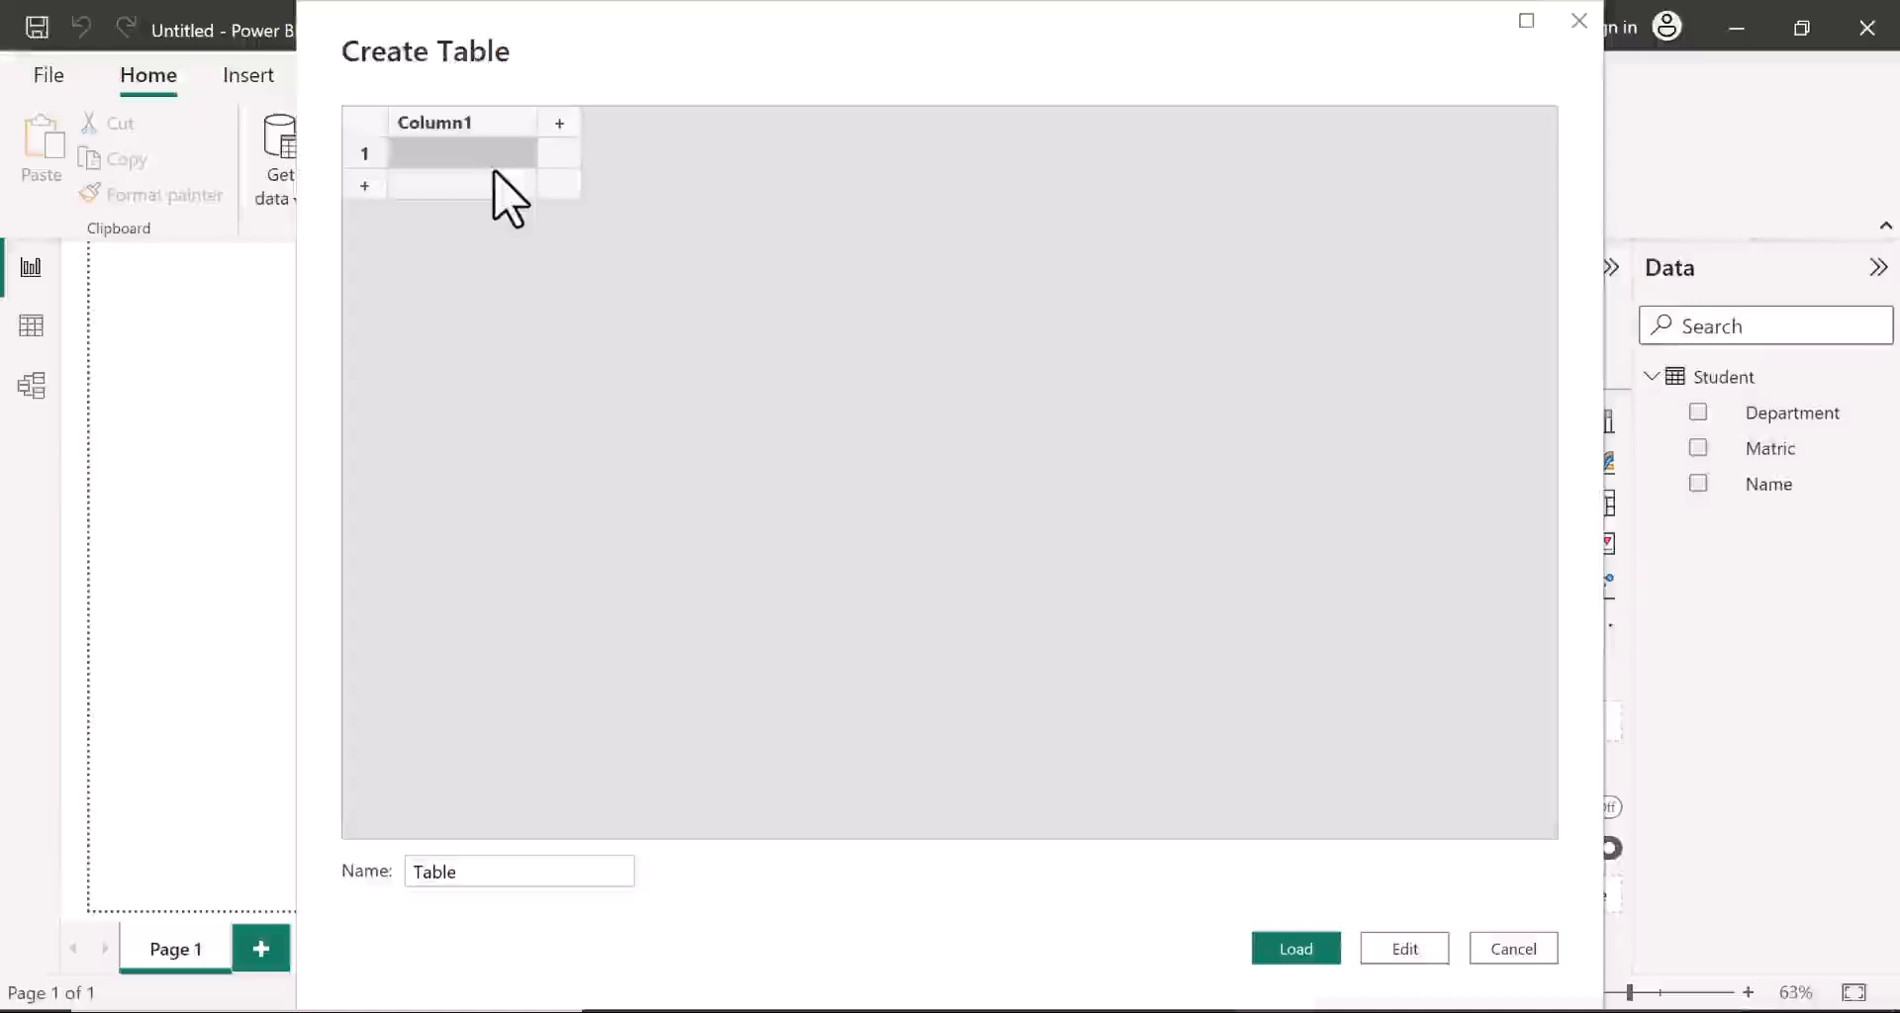
{"action": "left_click", "coordinate": [561, 125]}
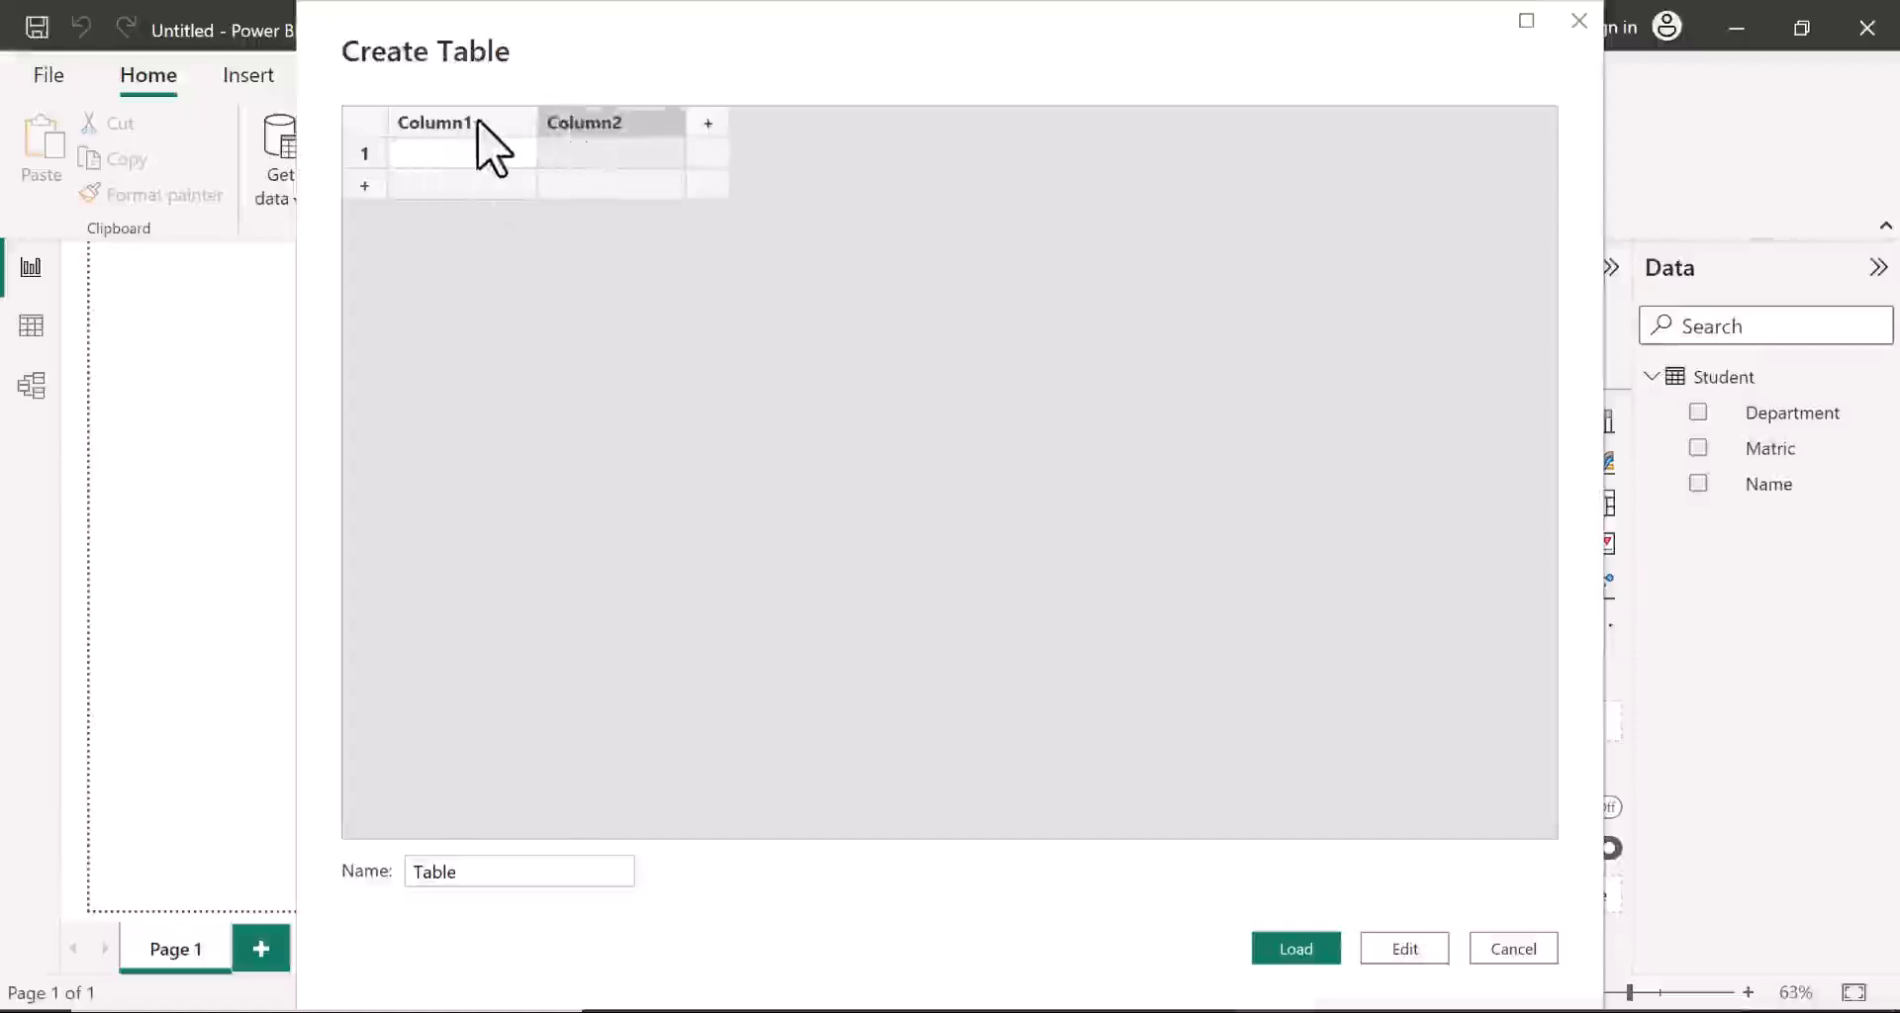
{"action": "left_click", "coordinate": [478, 121]}
{"action": "double_click", "coordinate": [478, 121]}
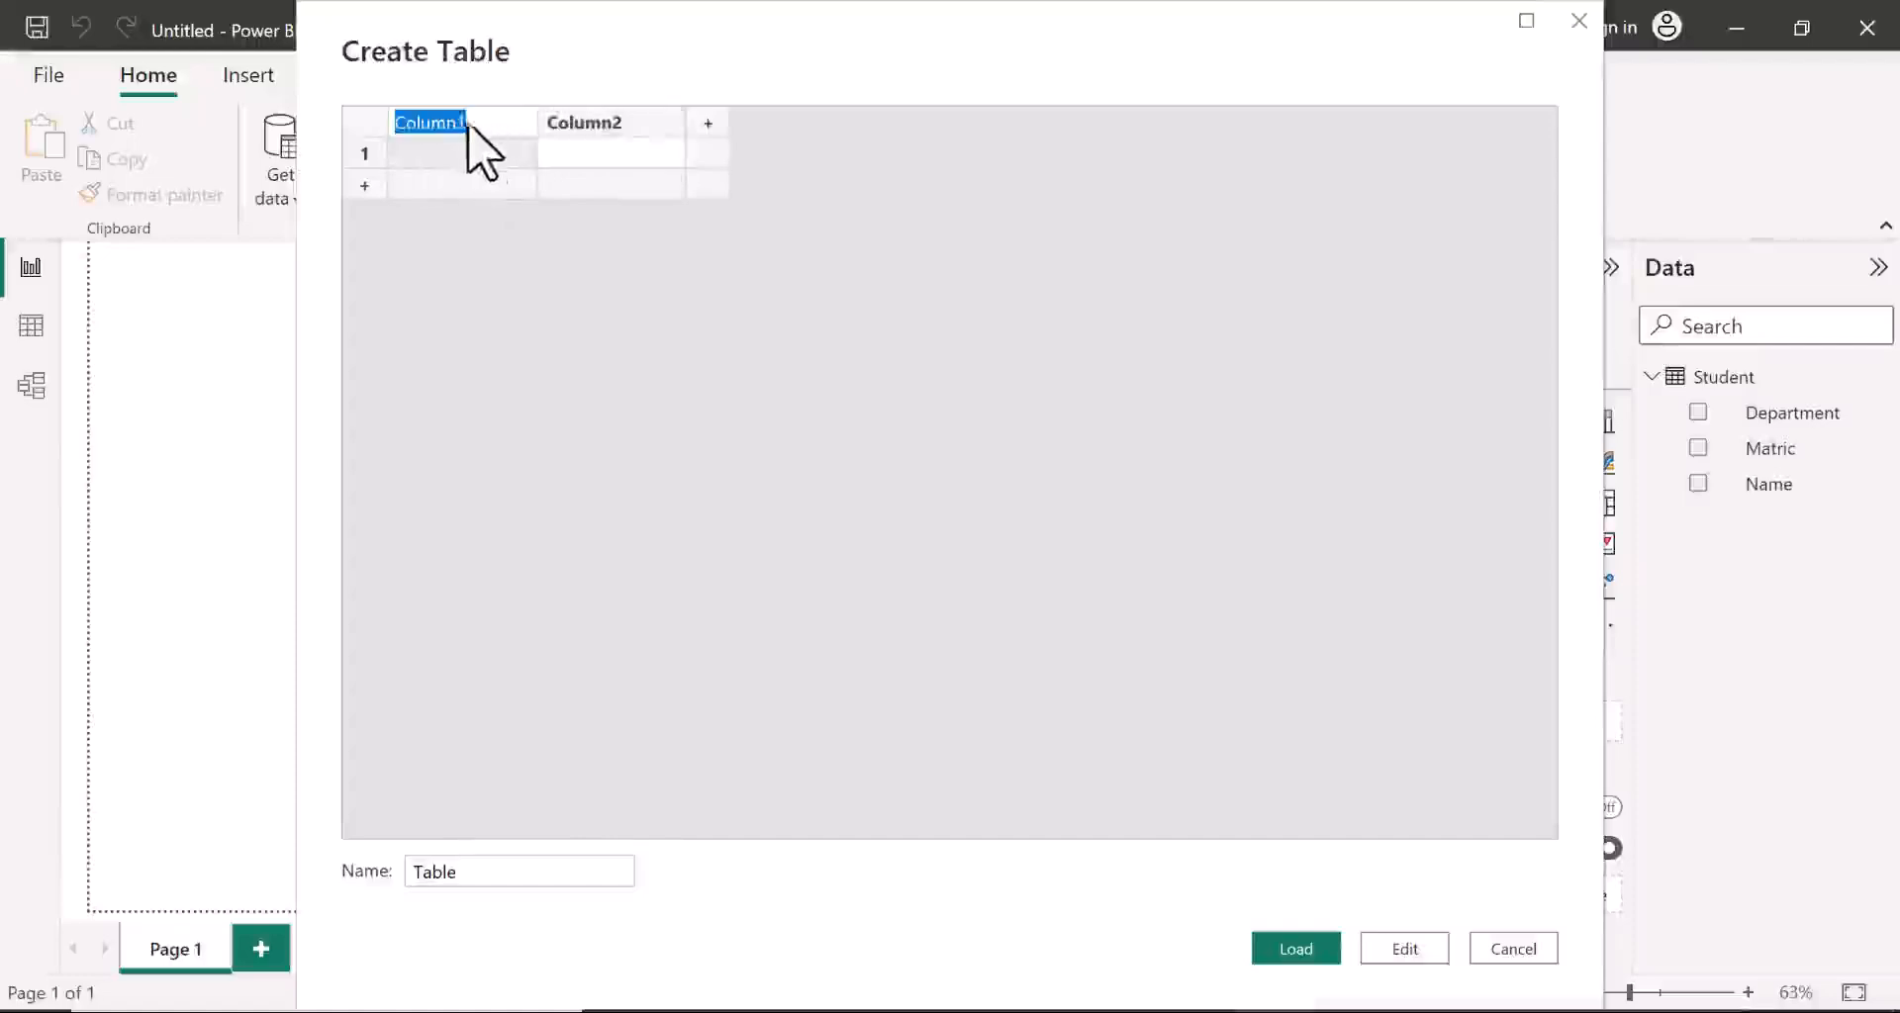
{"action": "type", "text": "De"}
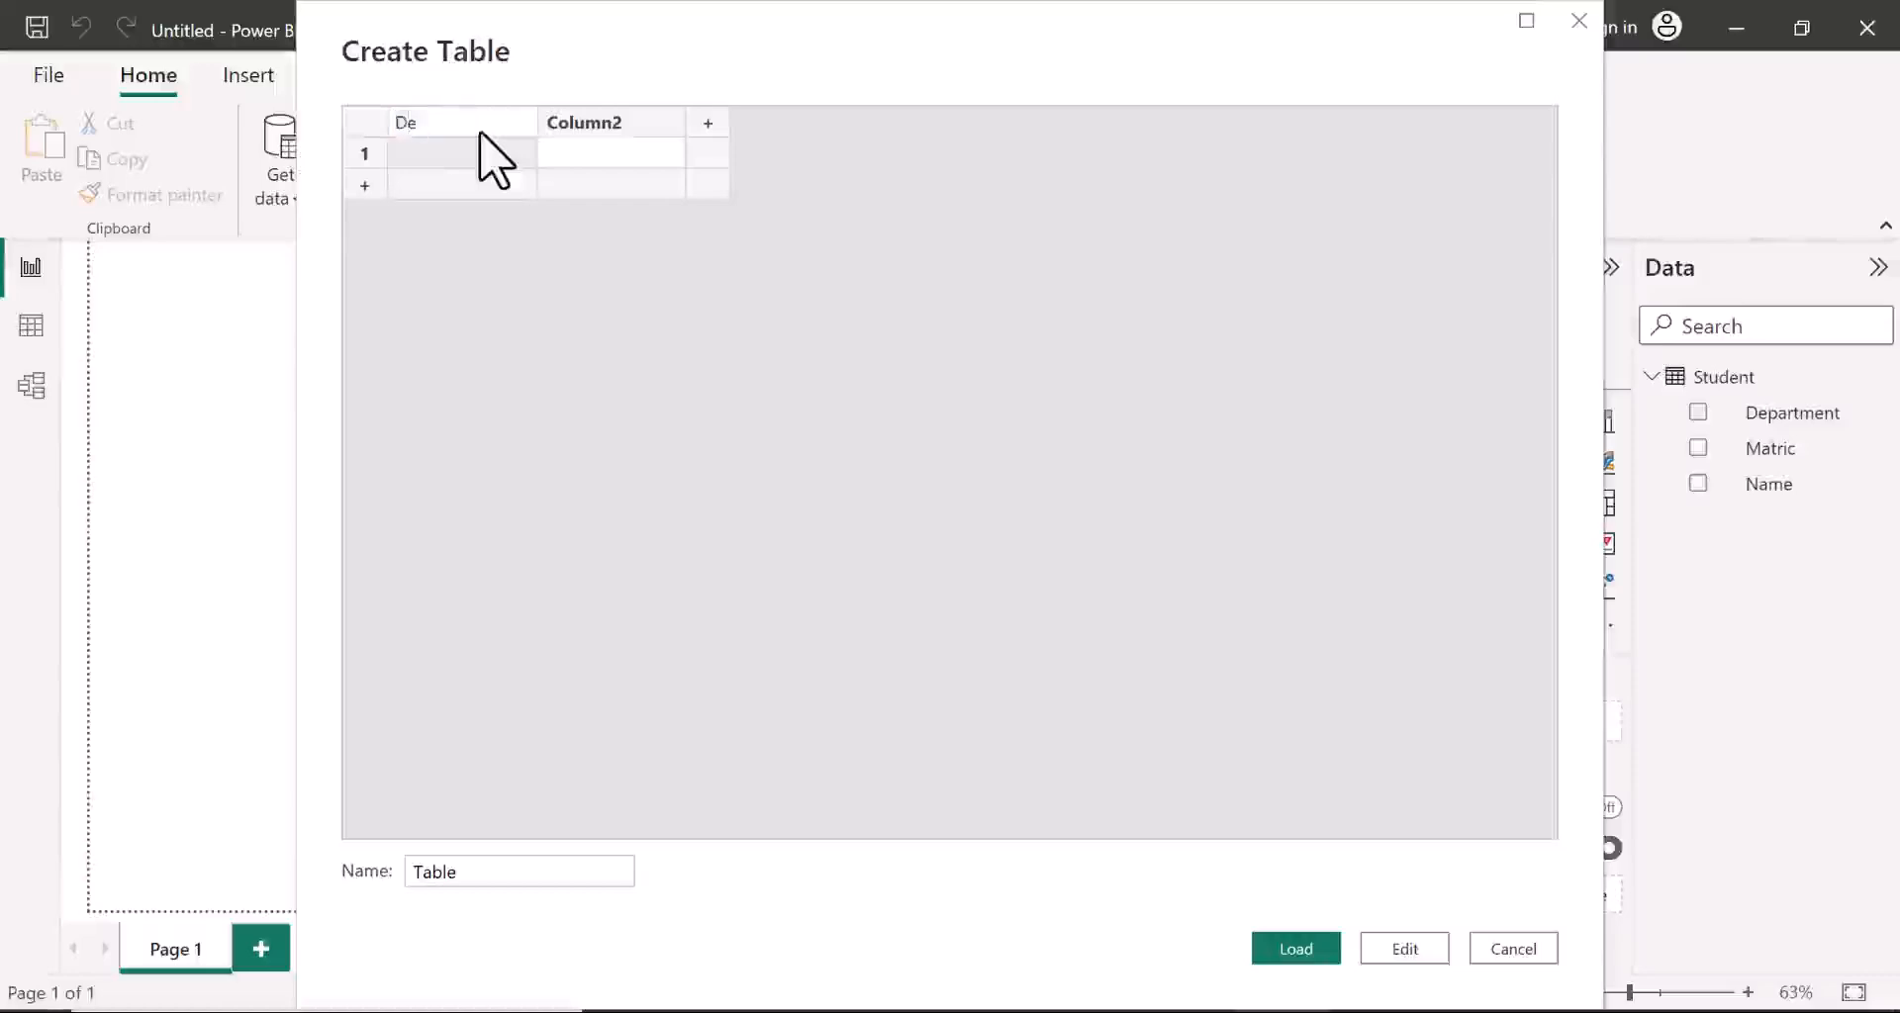
{"action": "type", "text": "partment"}
Step: Rename the new table's second column as Courses
{"action": "left_click", "coordinate": [630, 127]}
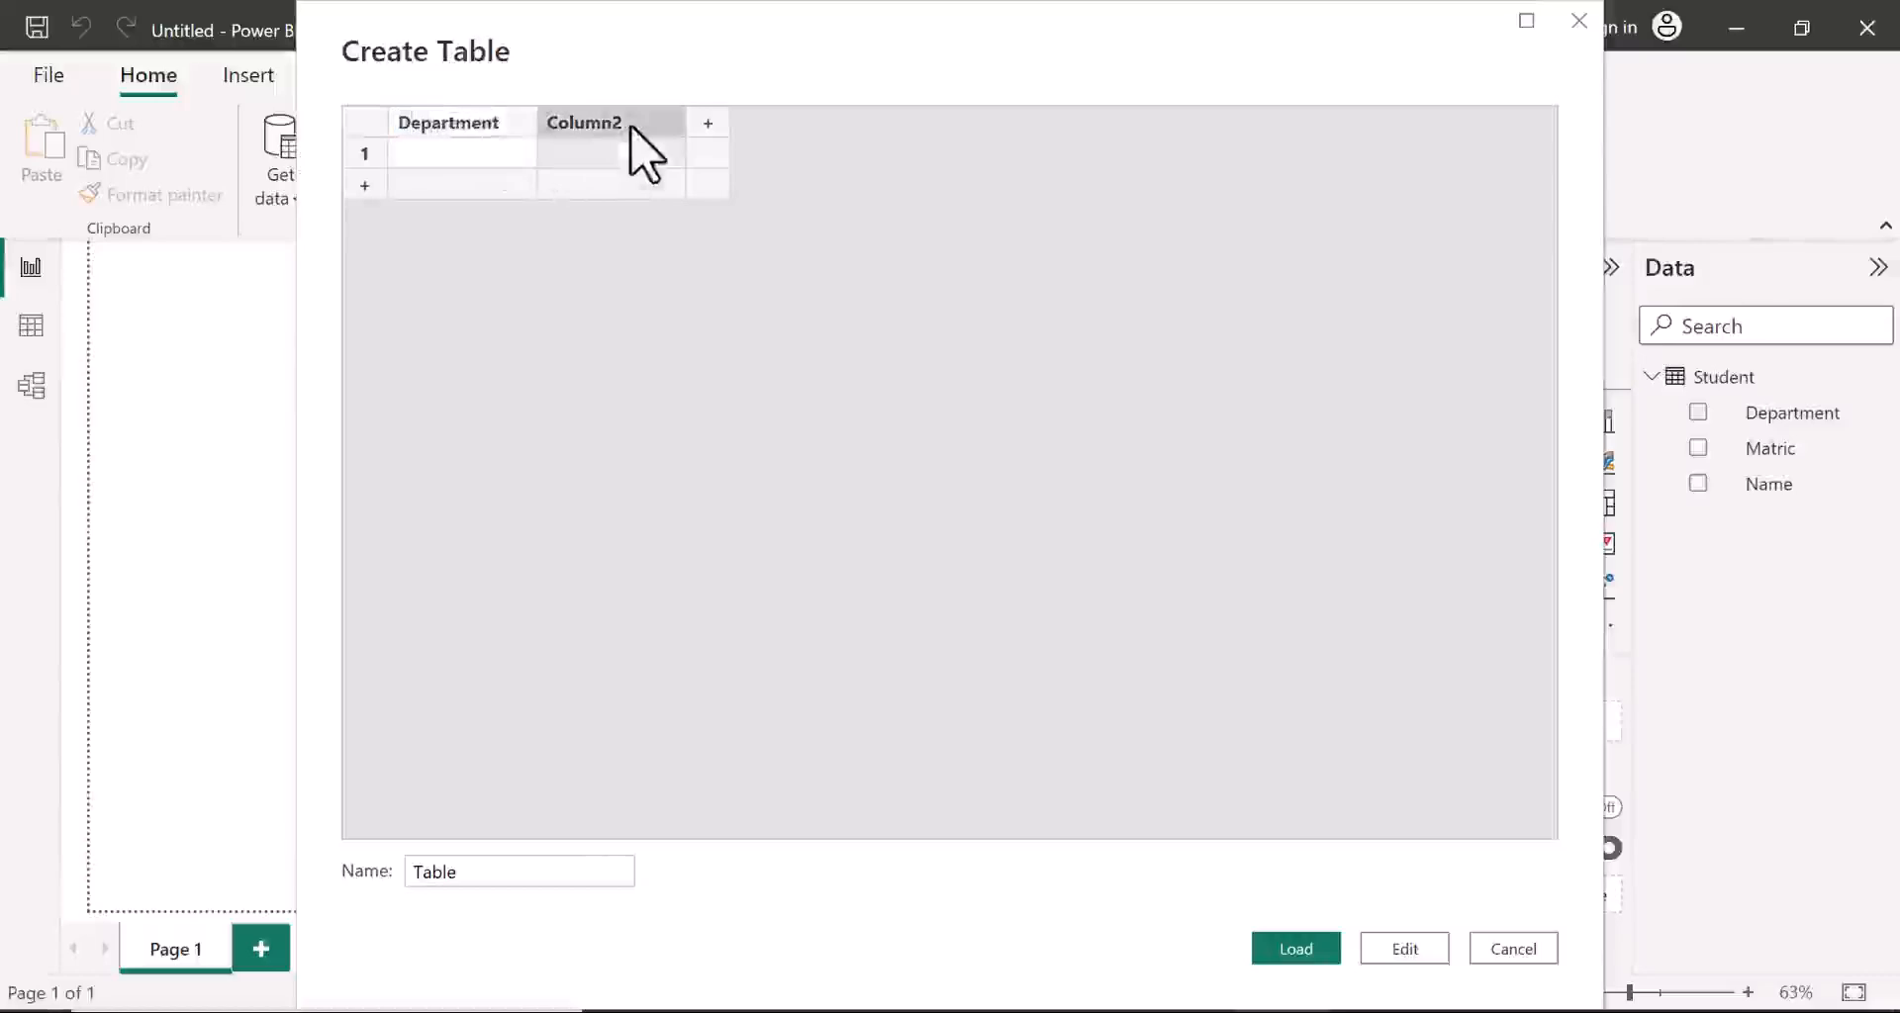
{"action": "double_click", "coordinate": [630, 126]}
{"action": "type", "text": "Co"}
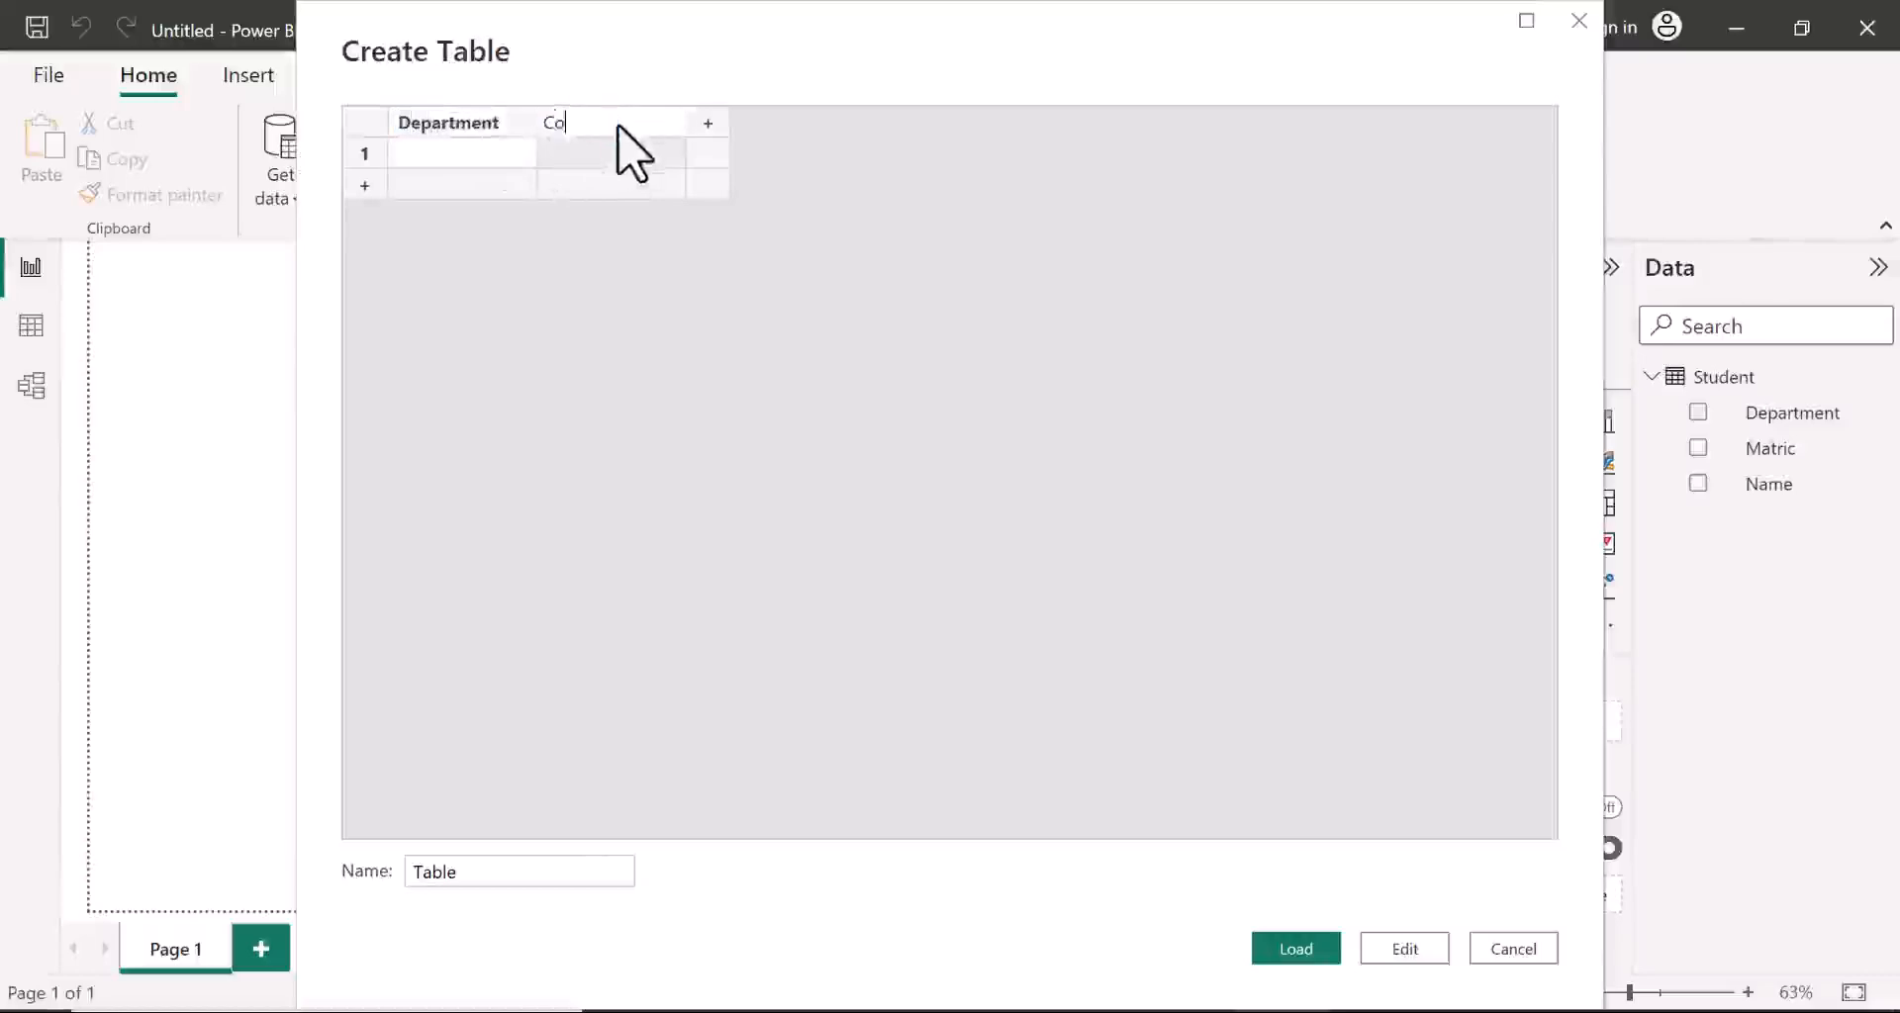
{"action": "type", "text": "urses"}
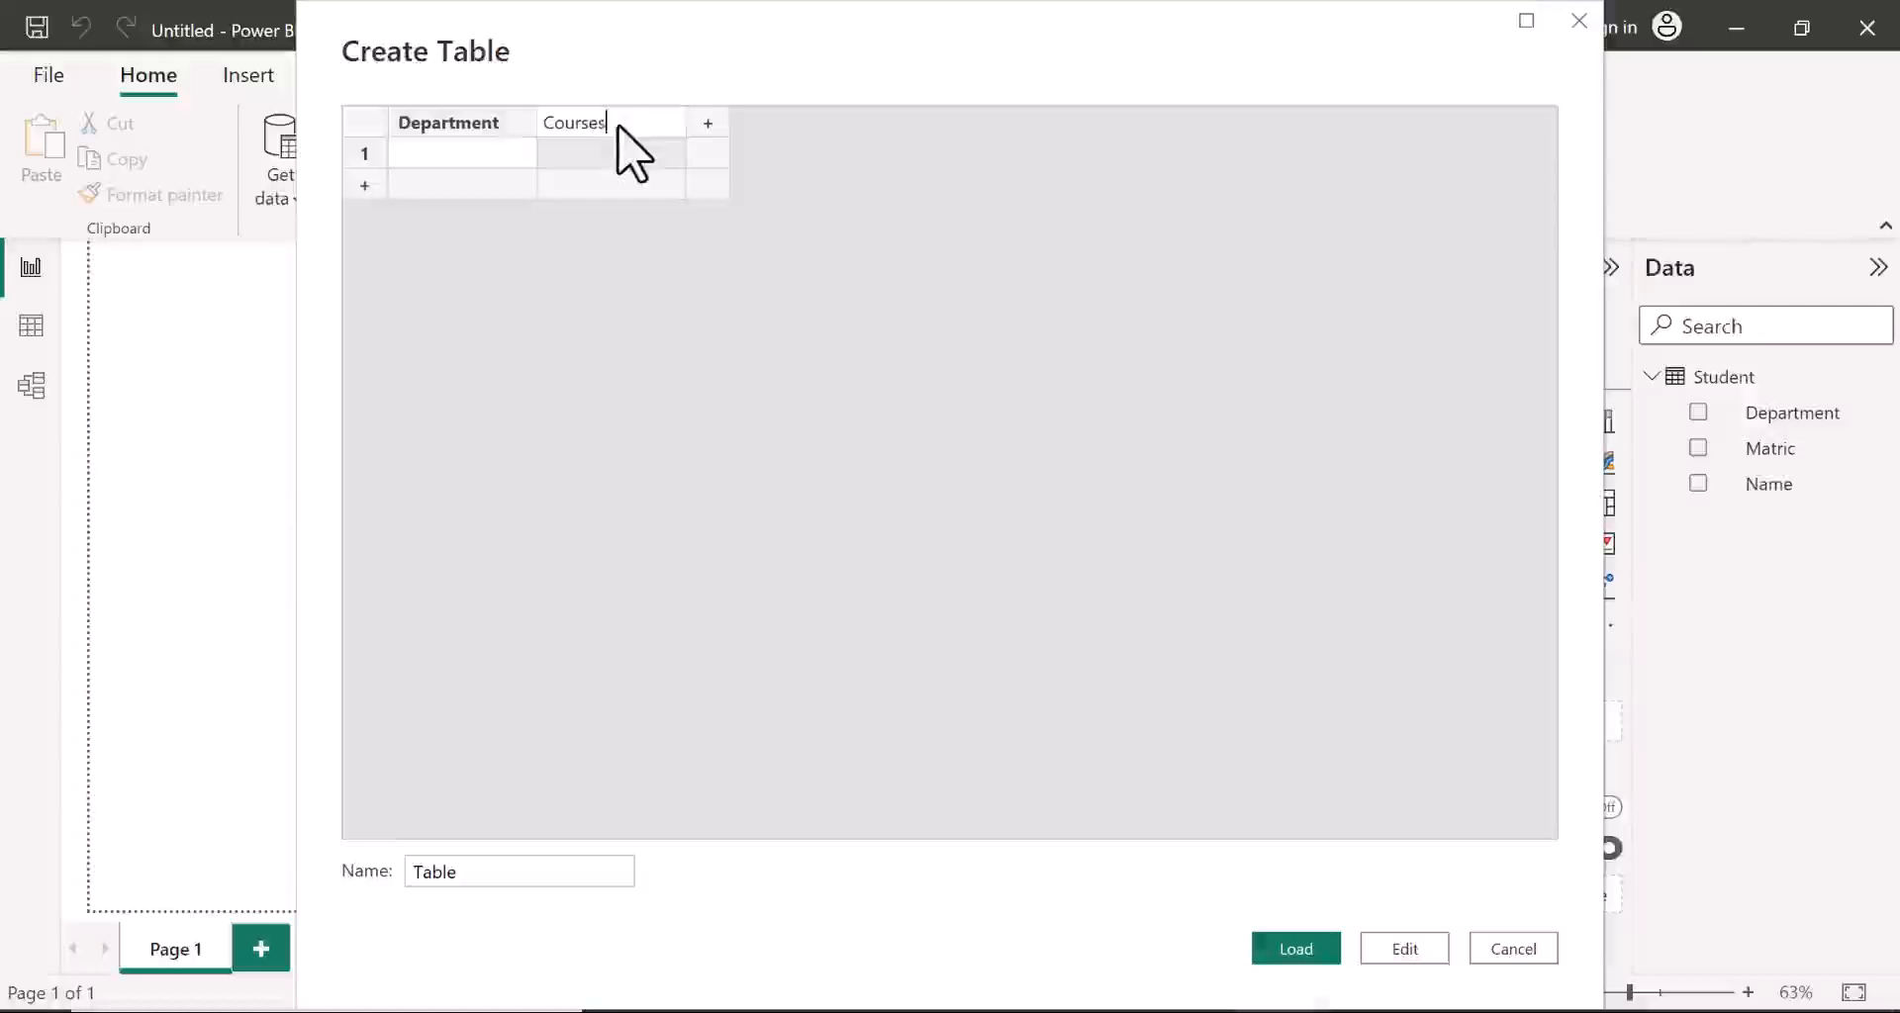
Step: Add a third column to the new table and name it Course ID
{"action": "left_click", "coordinate": [708, 123]}
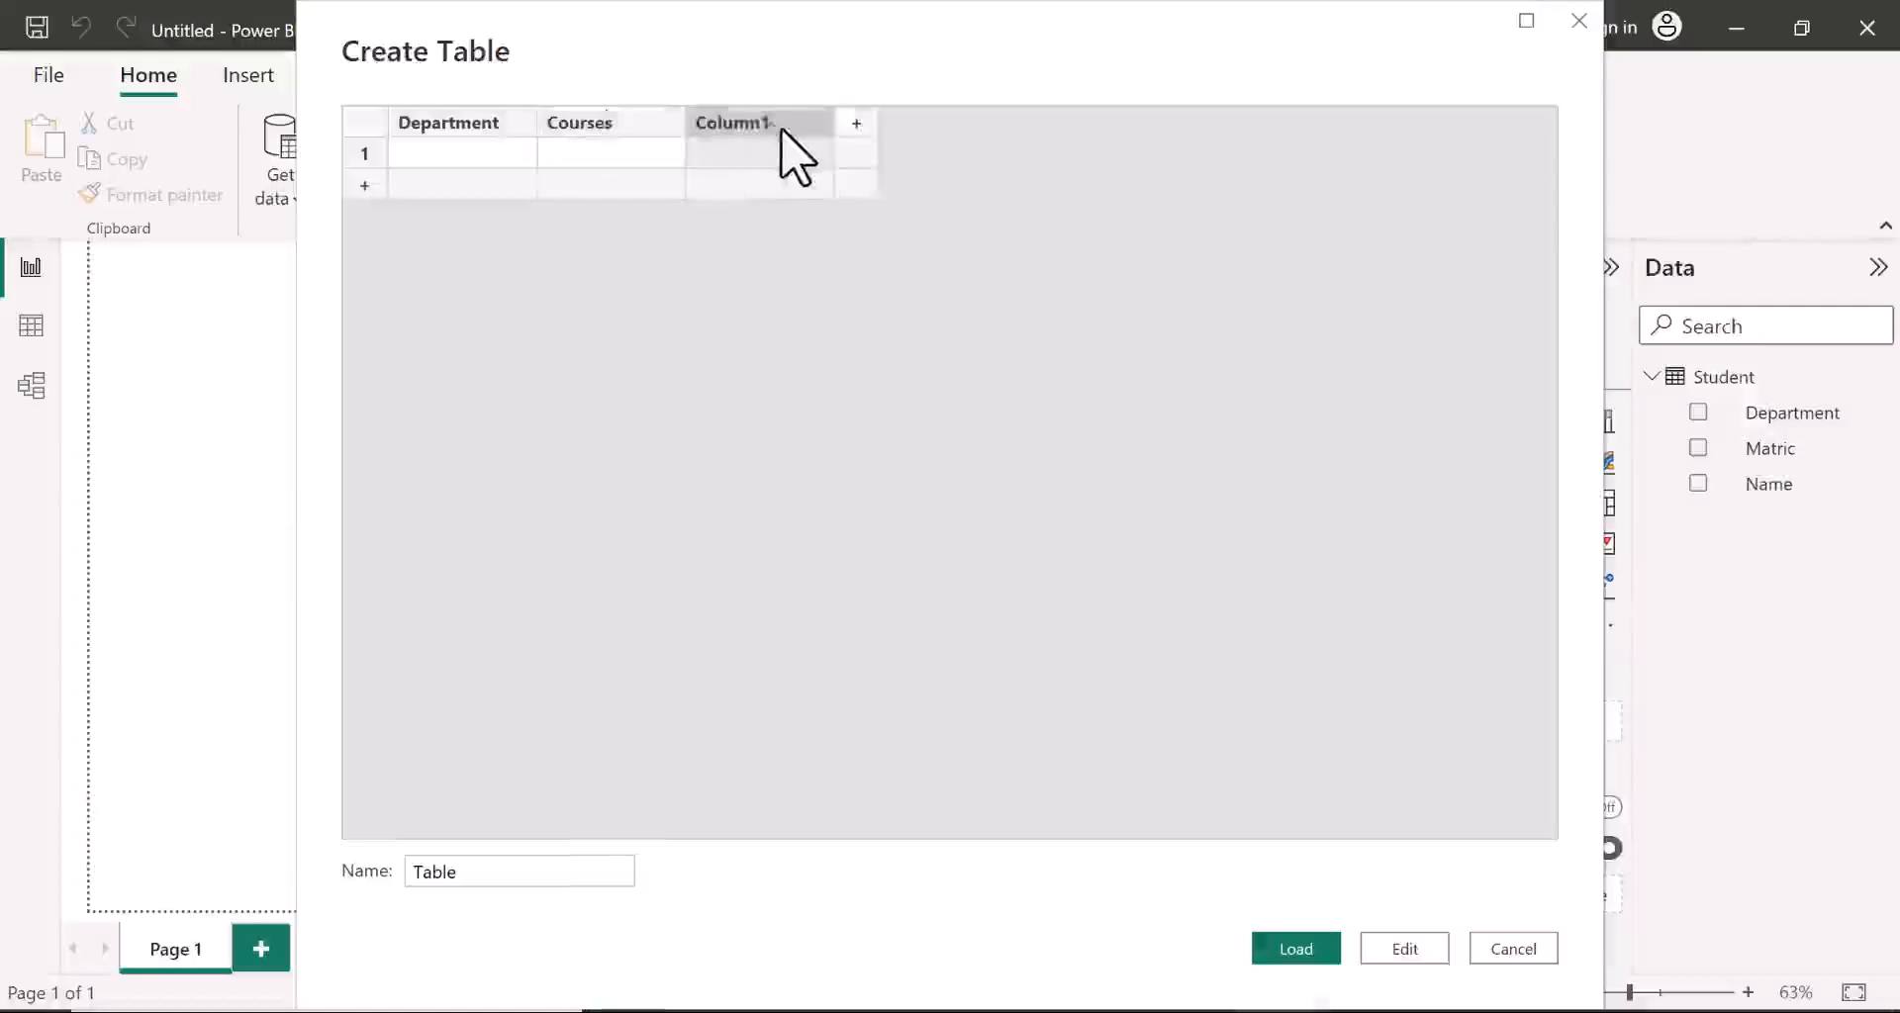
{"action": "double_click", "coordinate": [772, 120]}
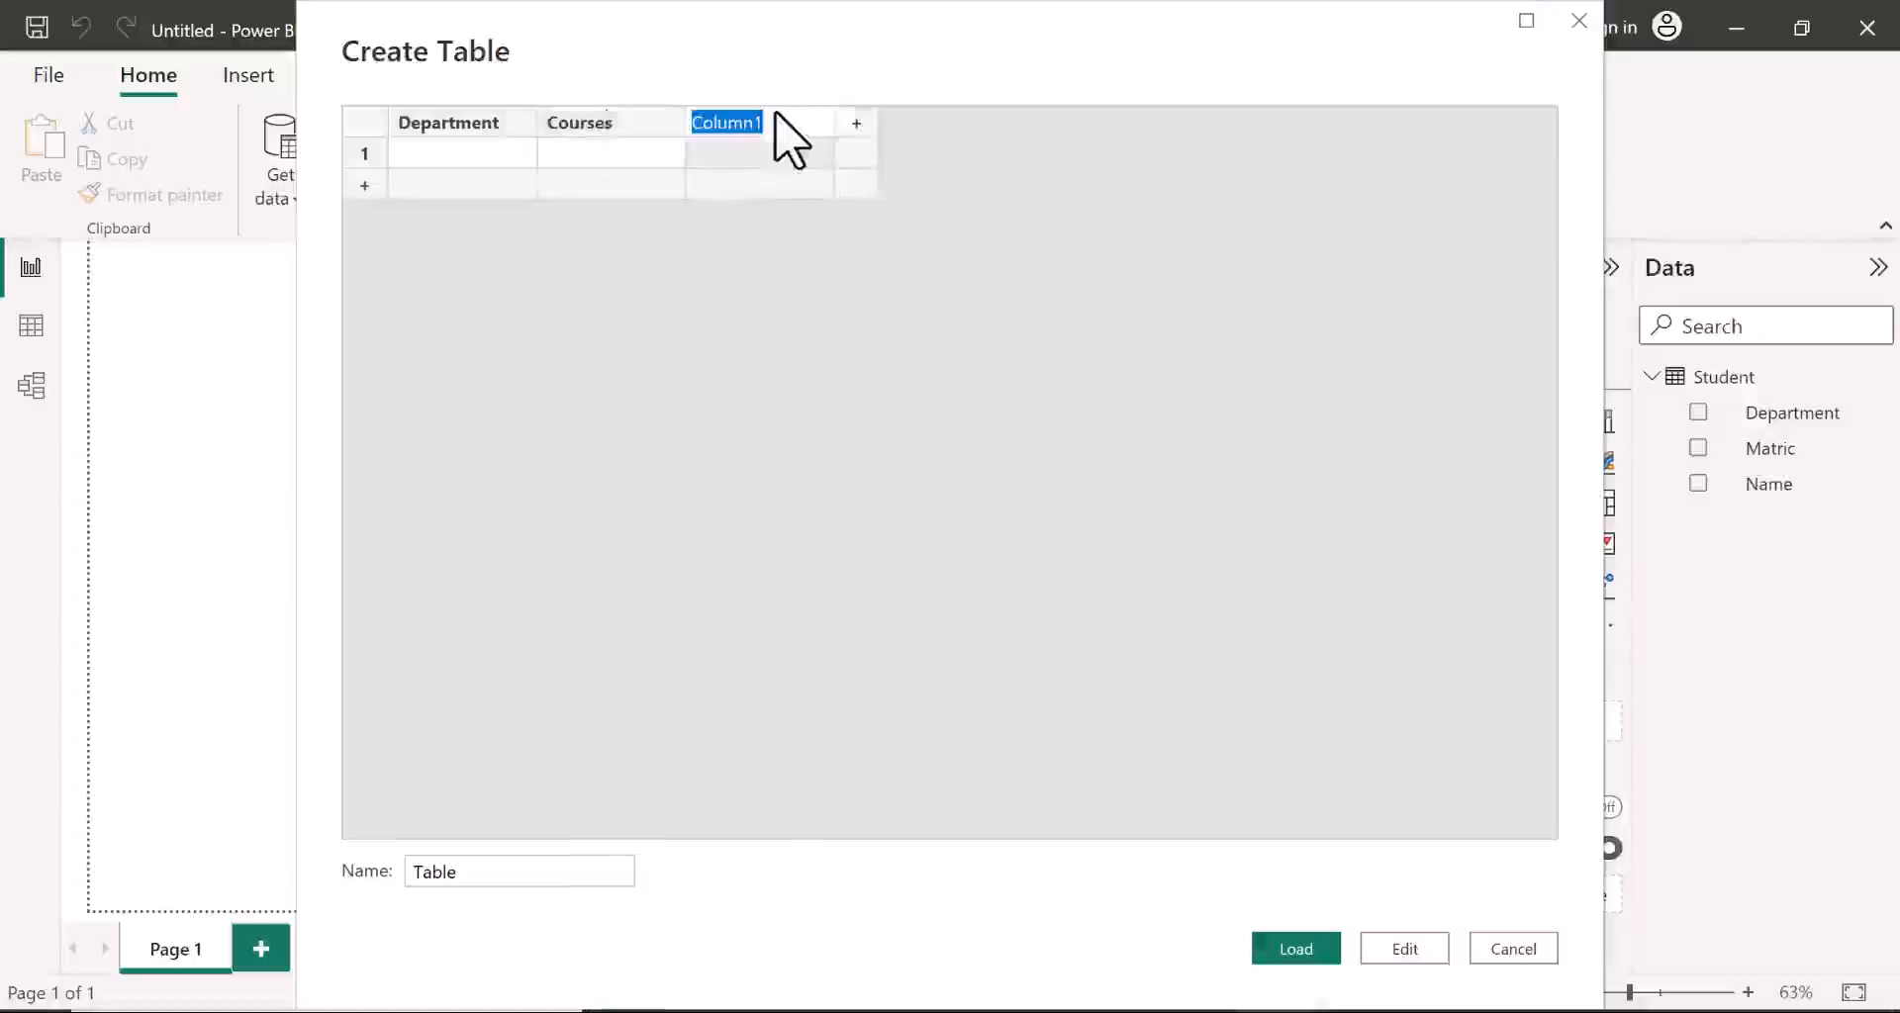
{"action": "type", "text": "COurse"}
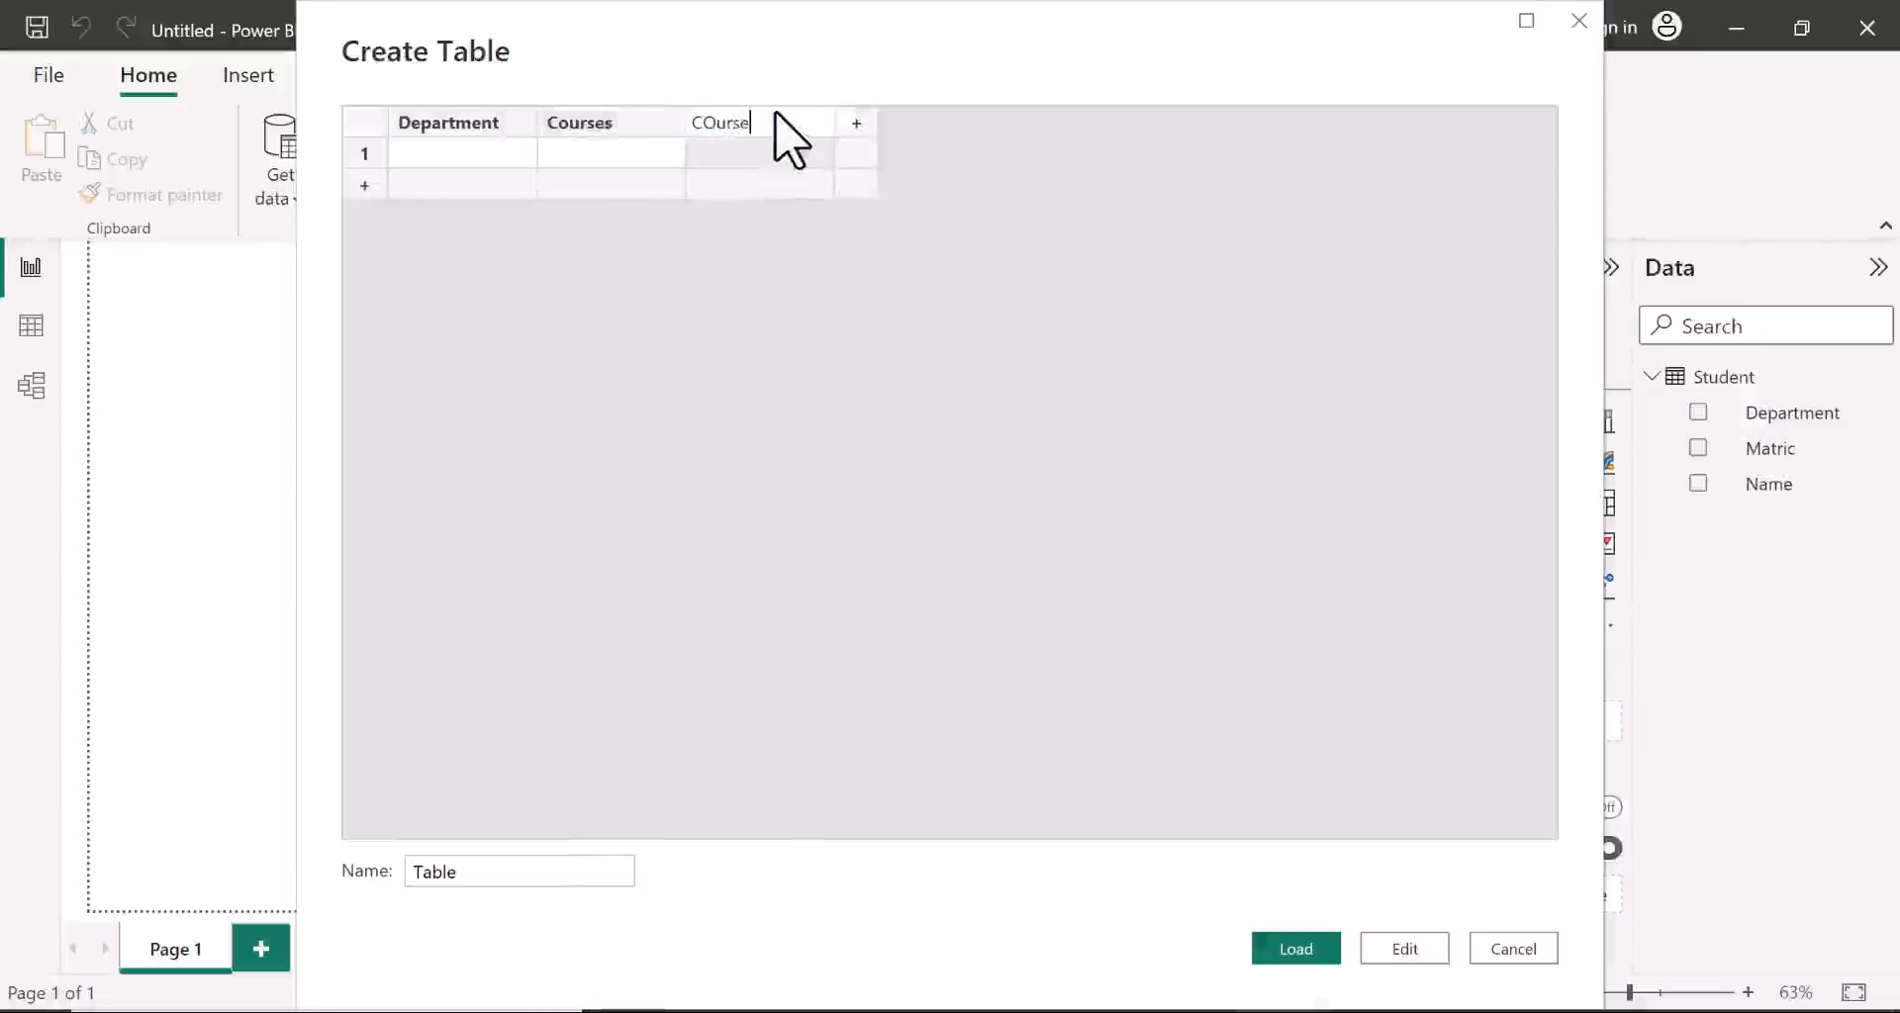
{"action": "key", "text": "BackSpace"}
{"action": "key", "text": "BackSpace"}
{"action": "key", "text": "BackSpace"}
{"action": "key", "text": "BackSpace"}
{"action": "key", "text": "BackSpace"}
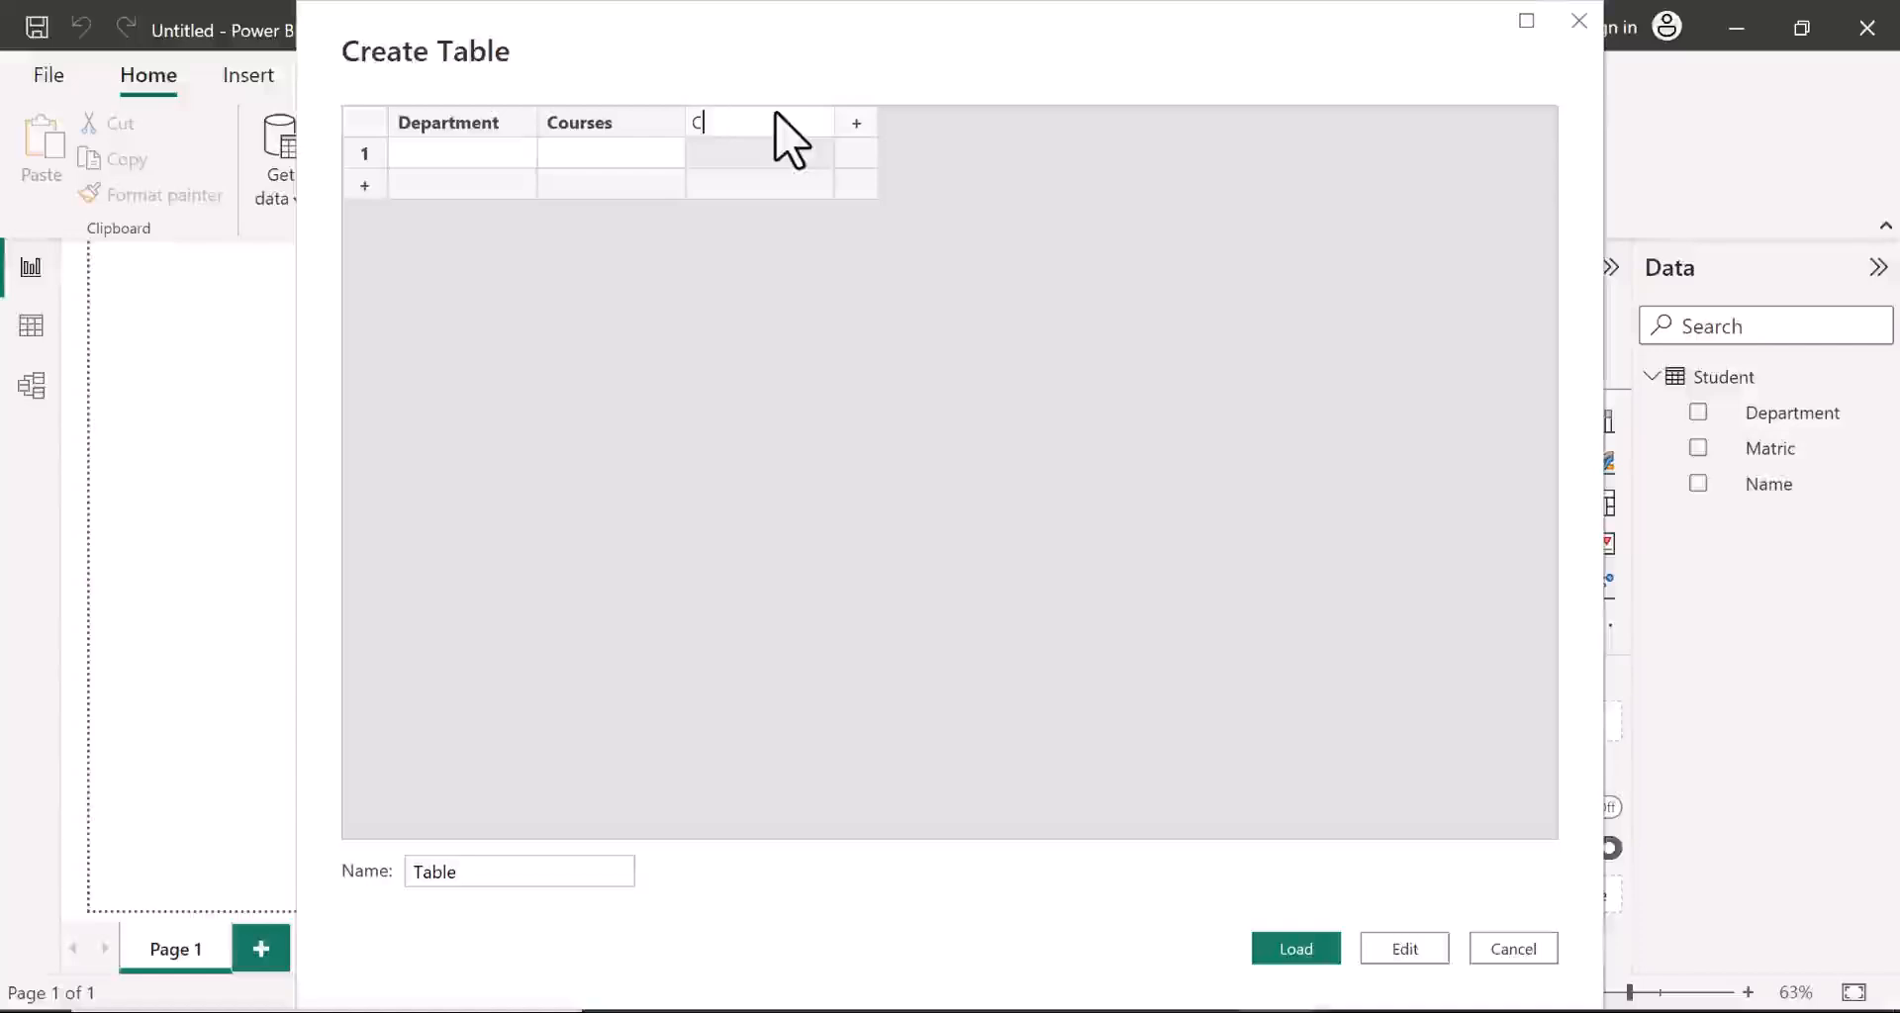
{"action": "type", "text": "ourse ID"}
Step: Fill the Department column's five rows with math, computer, biology, insurance and Statistic
{"action": "left_click", "coordinate": [454, 151]}
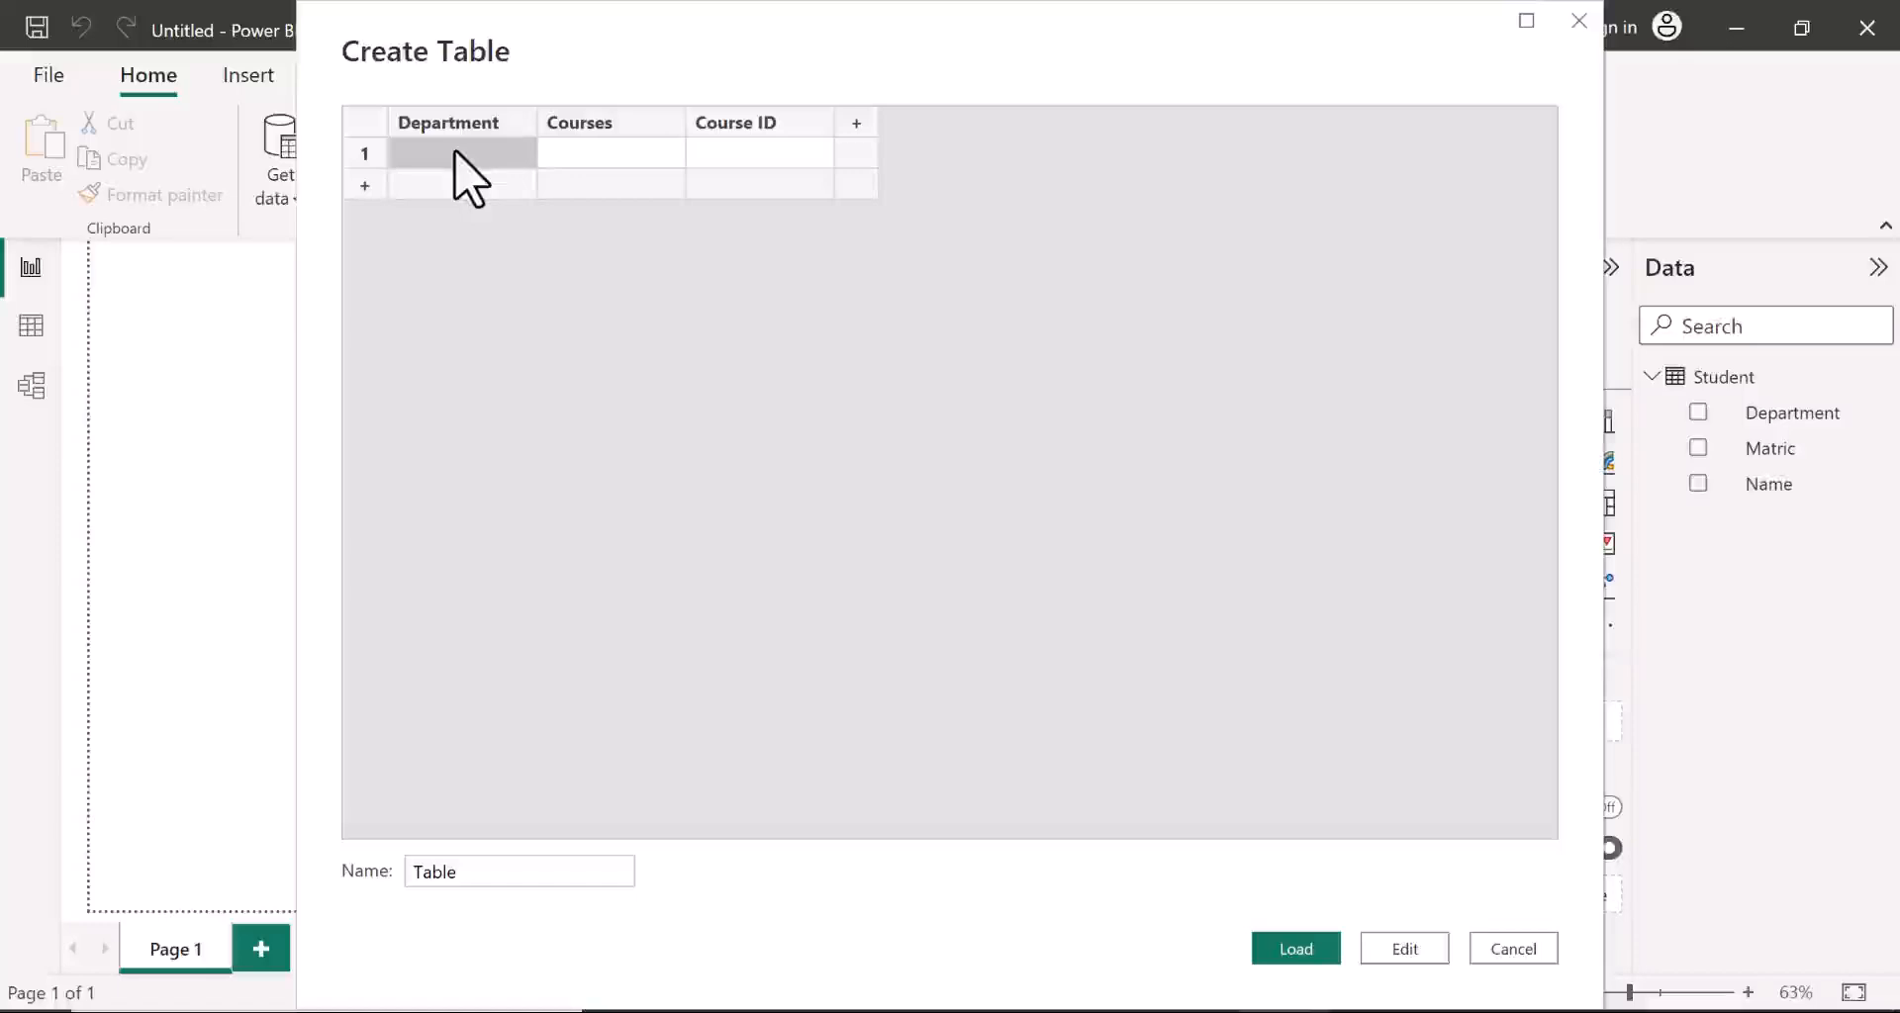
{"action": "type", "text": "math"}
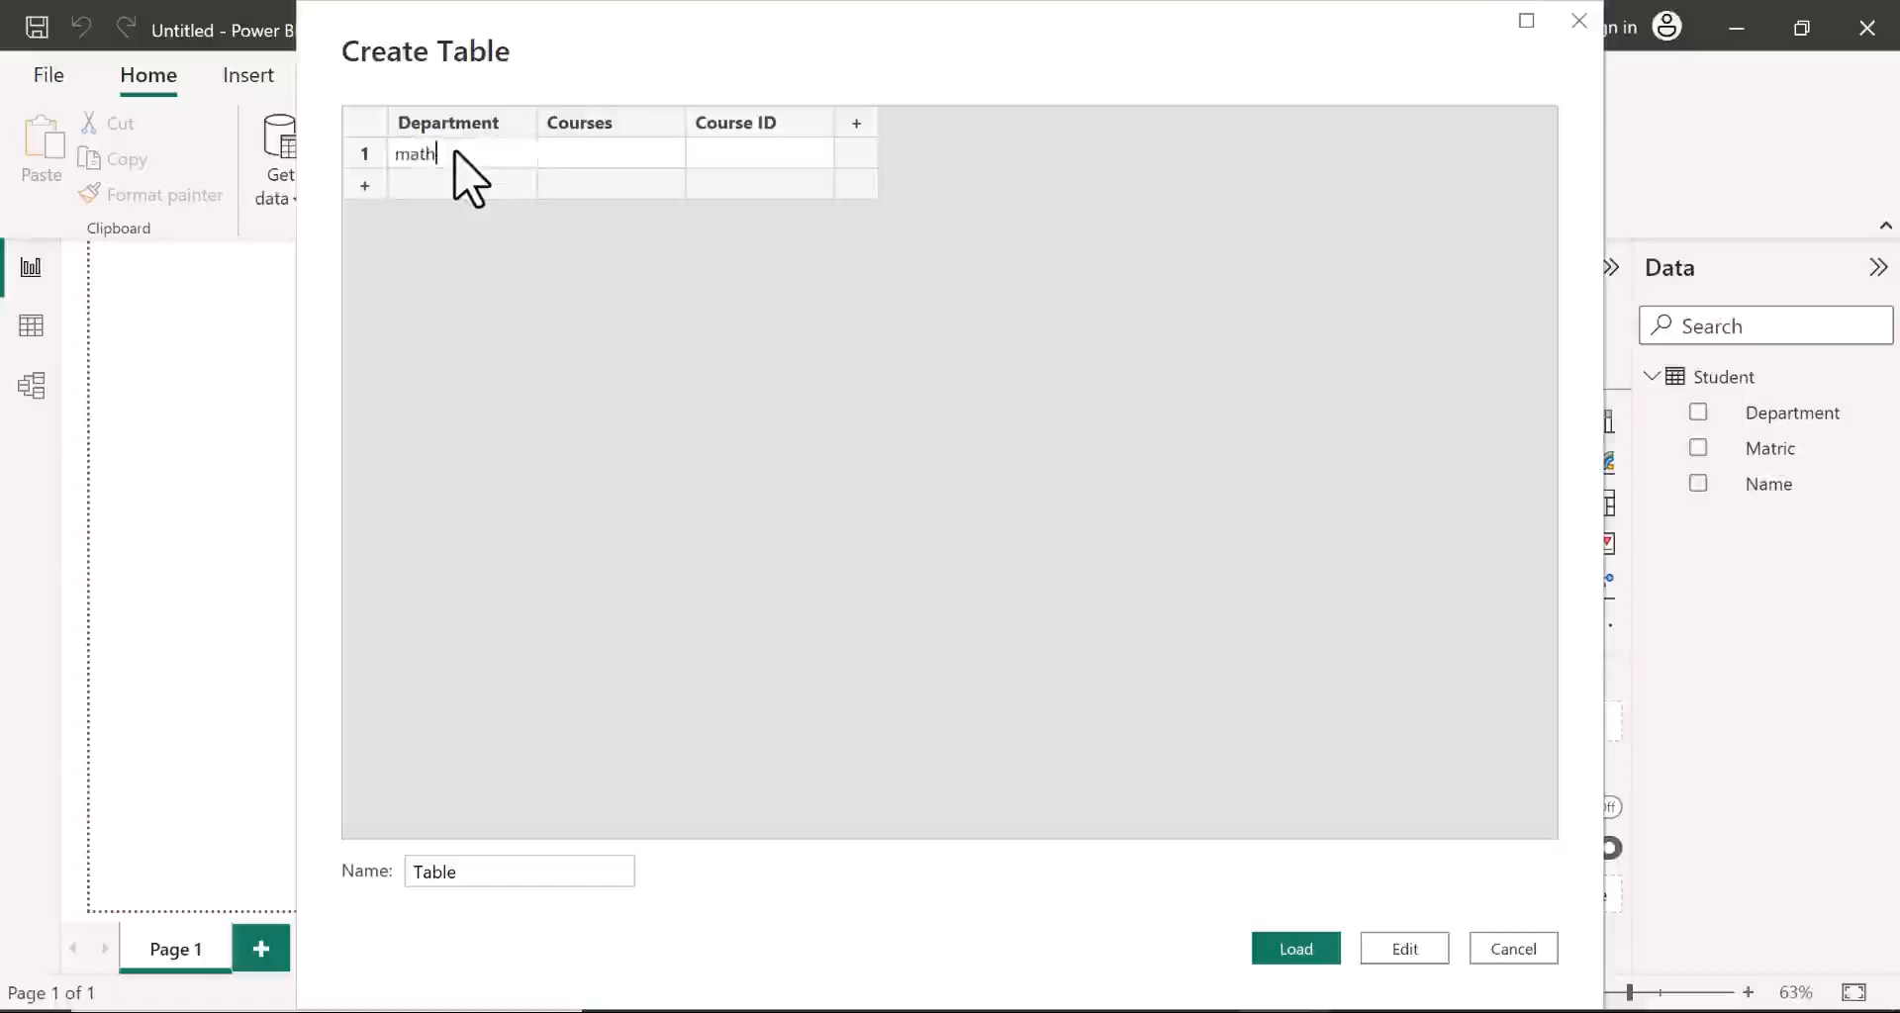
{"action": "key", "text": "Return"}
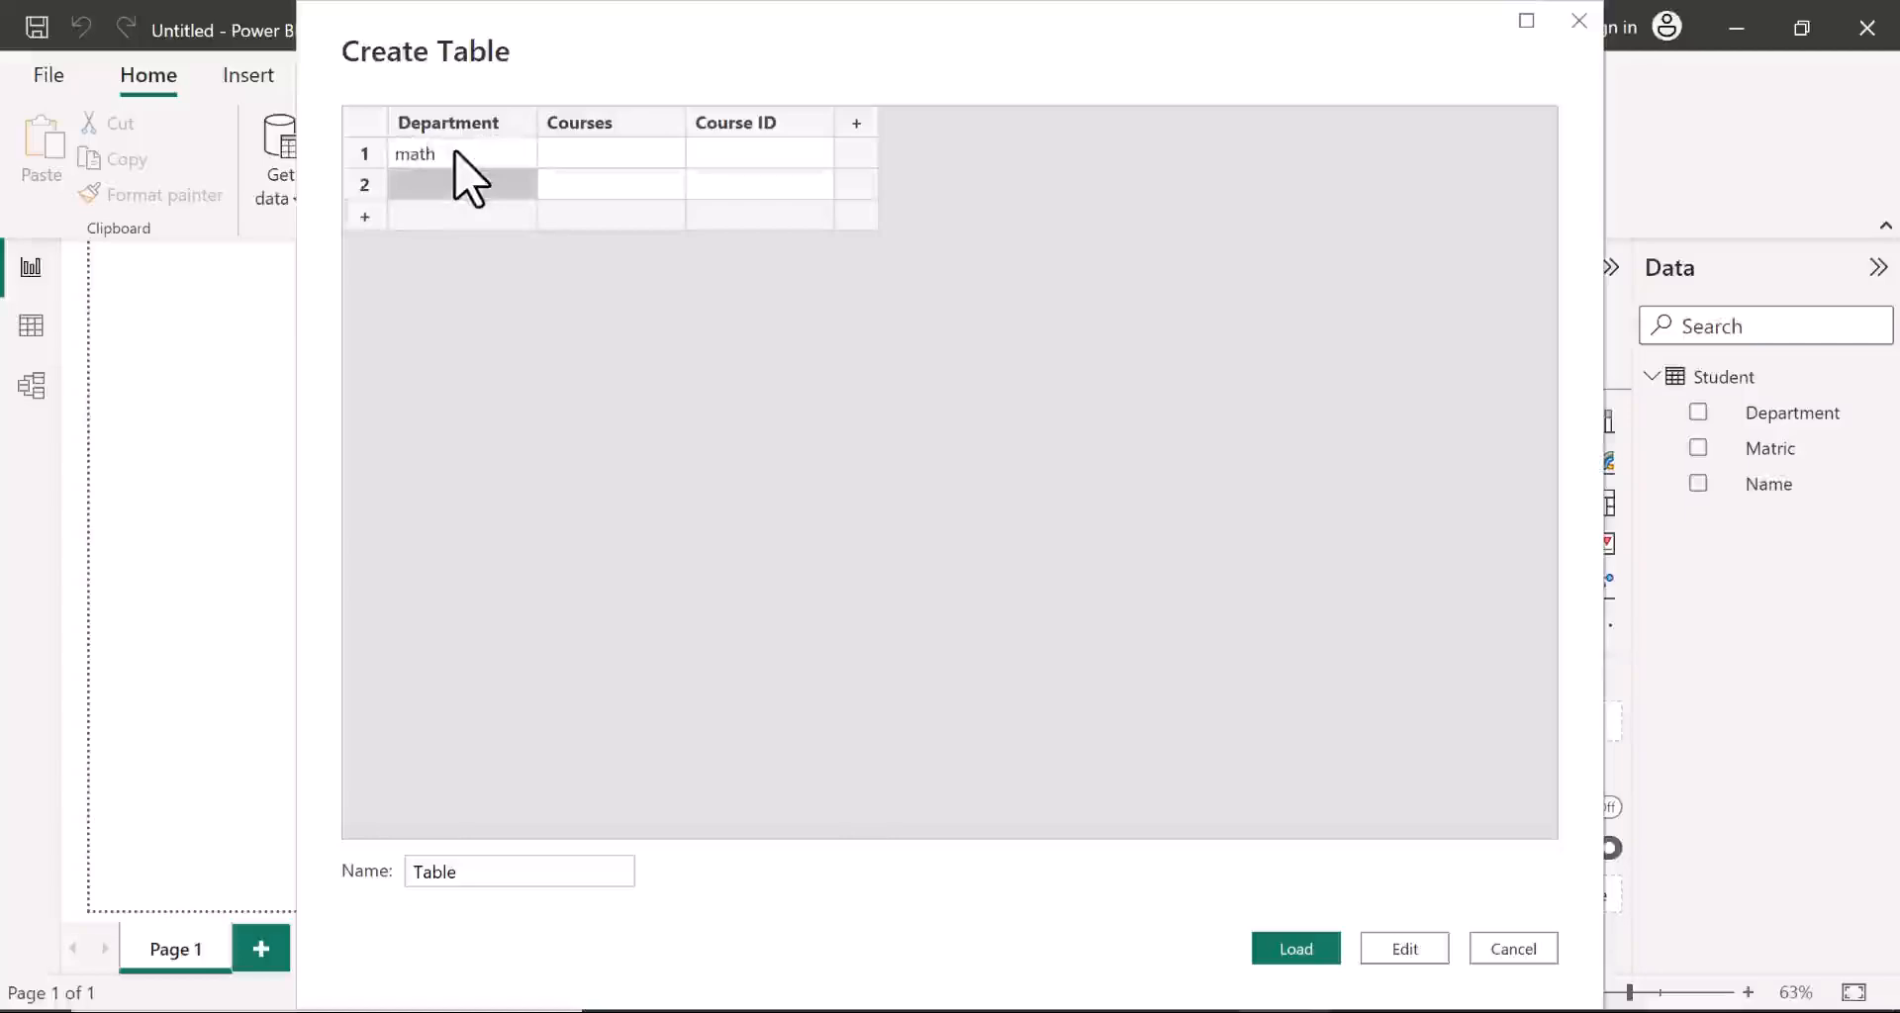
{"action": "type", "text": "comput"}
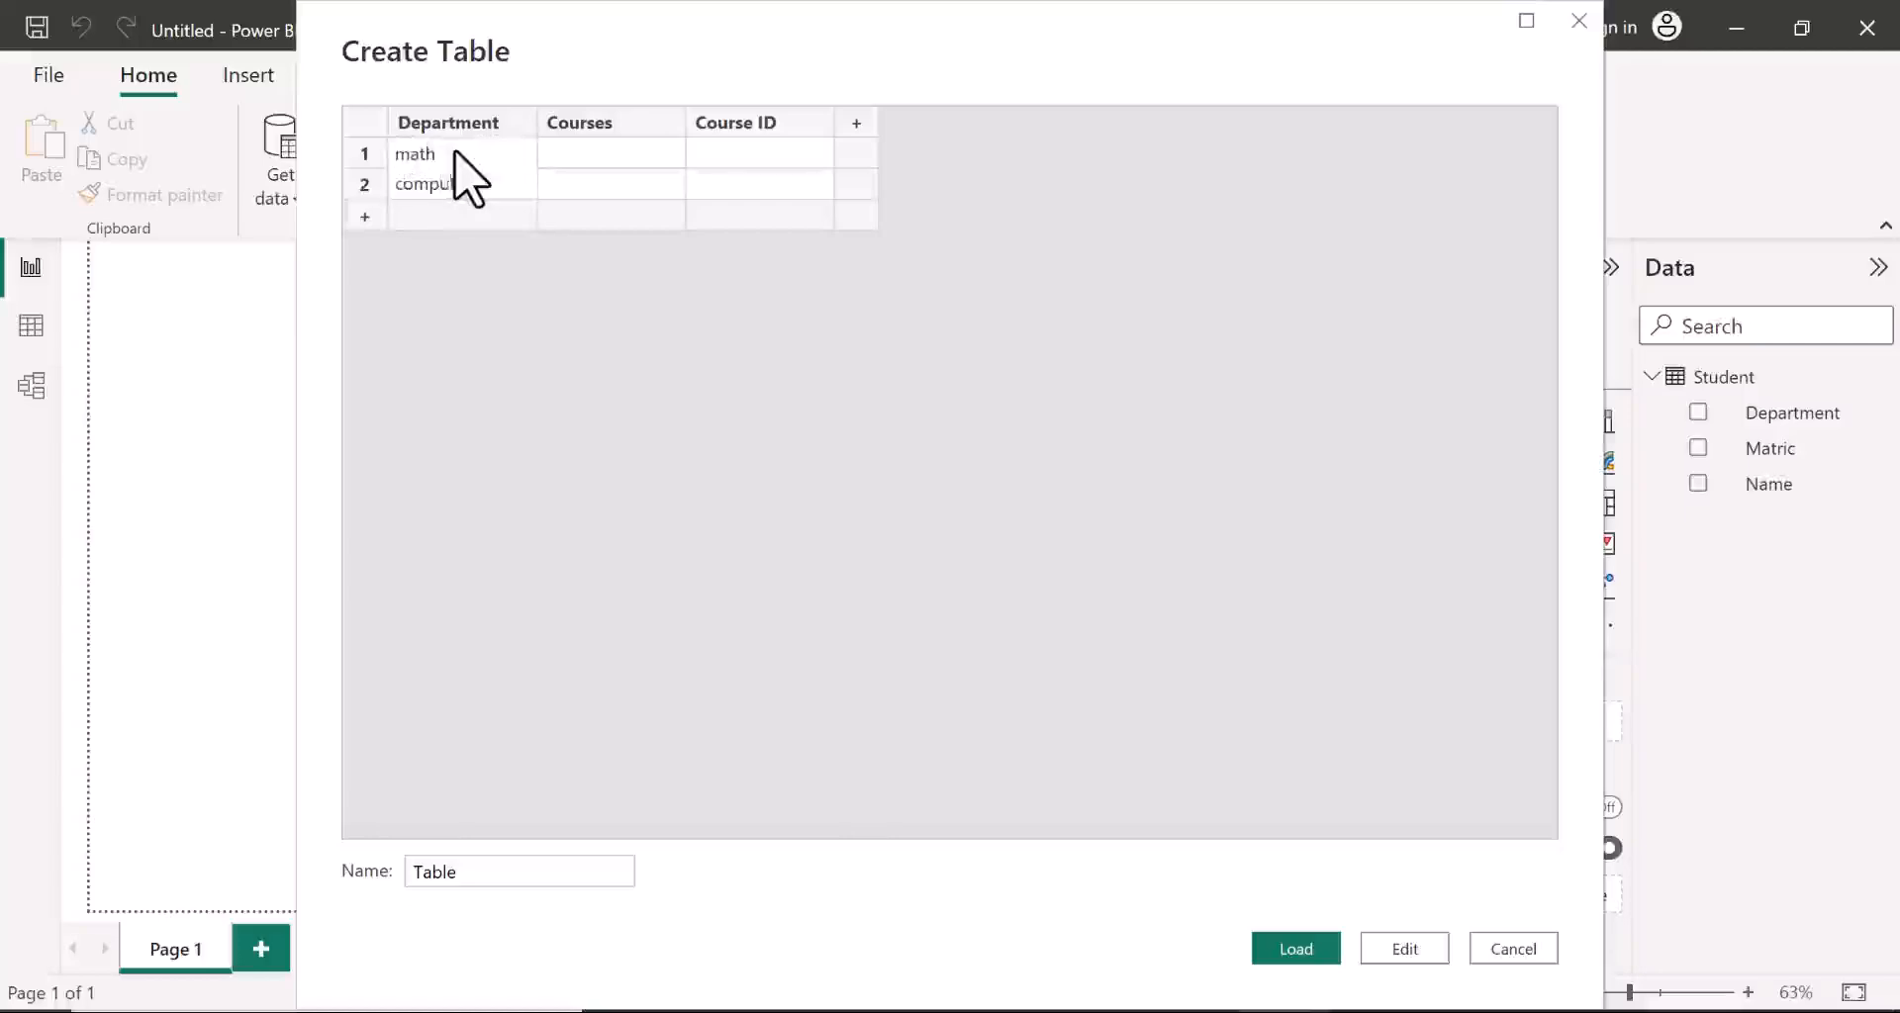
{"action": "key", "text": "Return"}
{"action": "type", "text": "biology"}
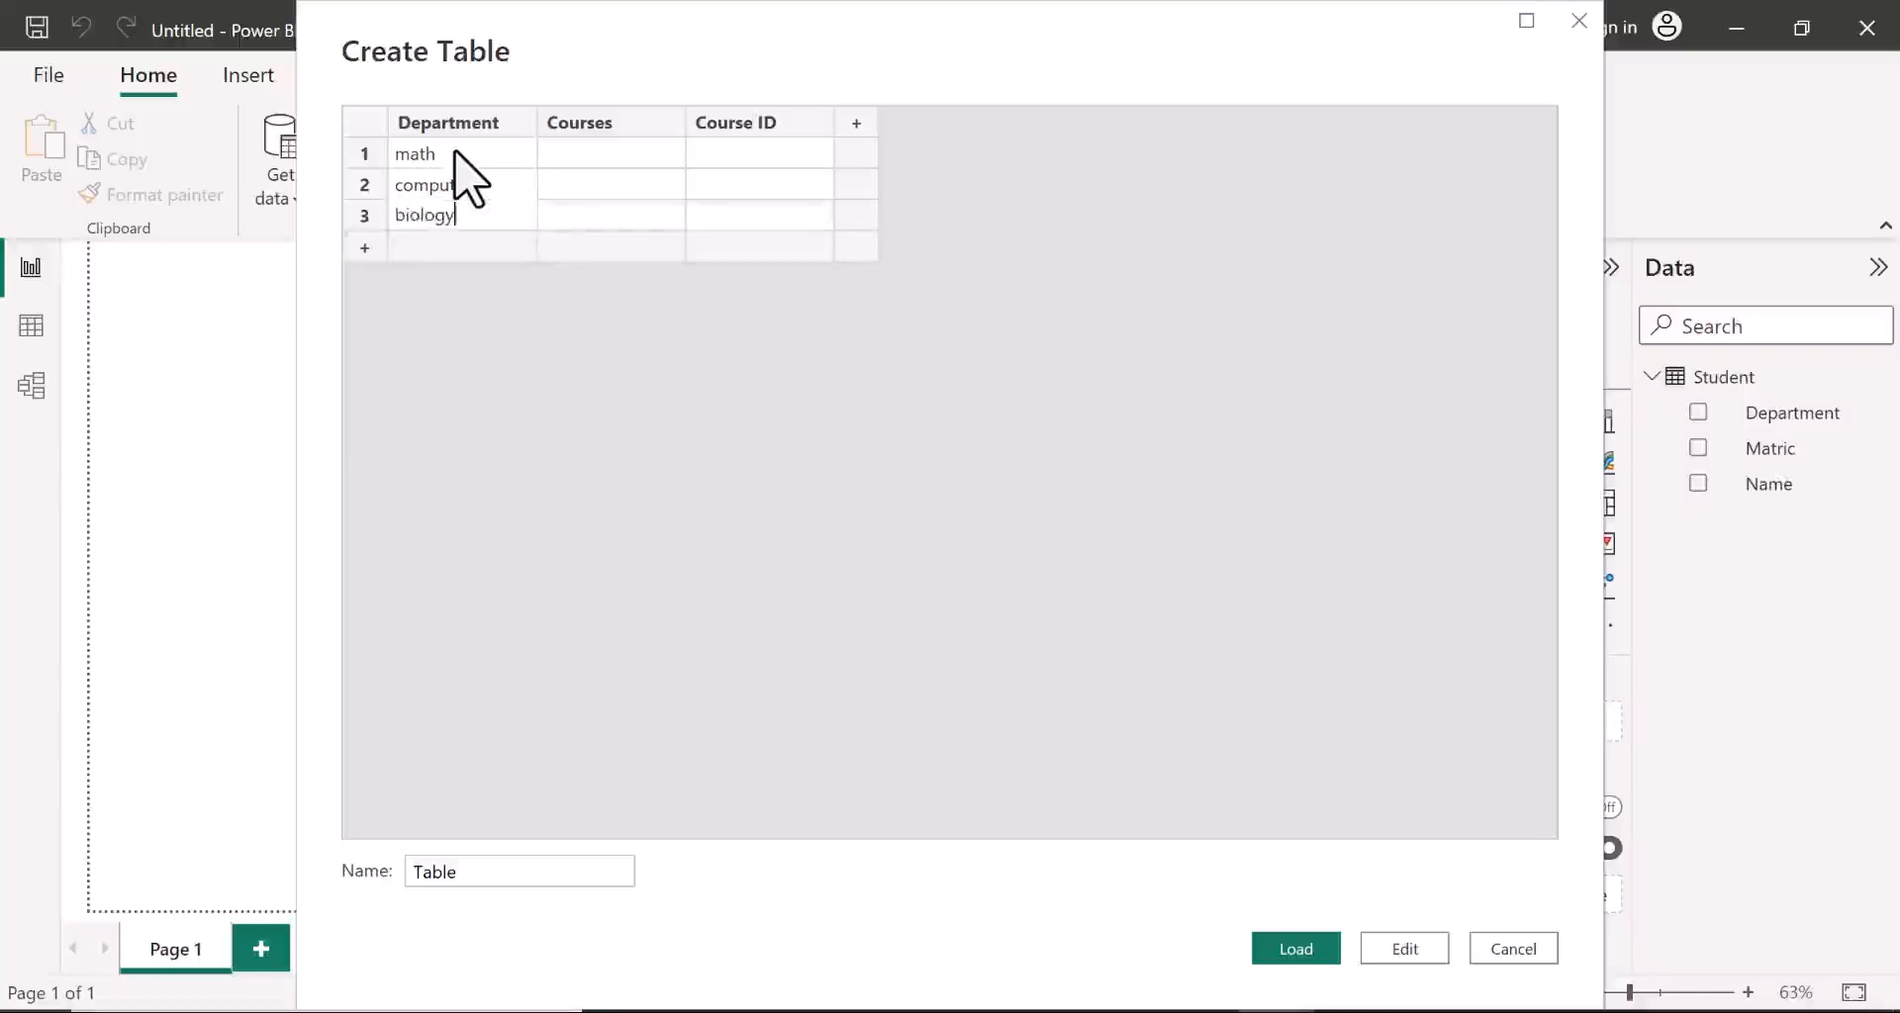
{"action": "key", "text": "Return"}
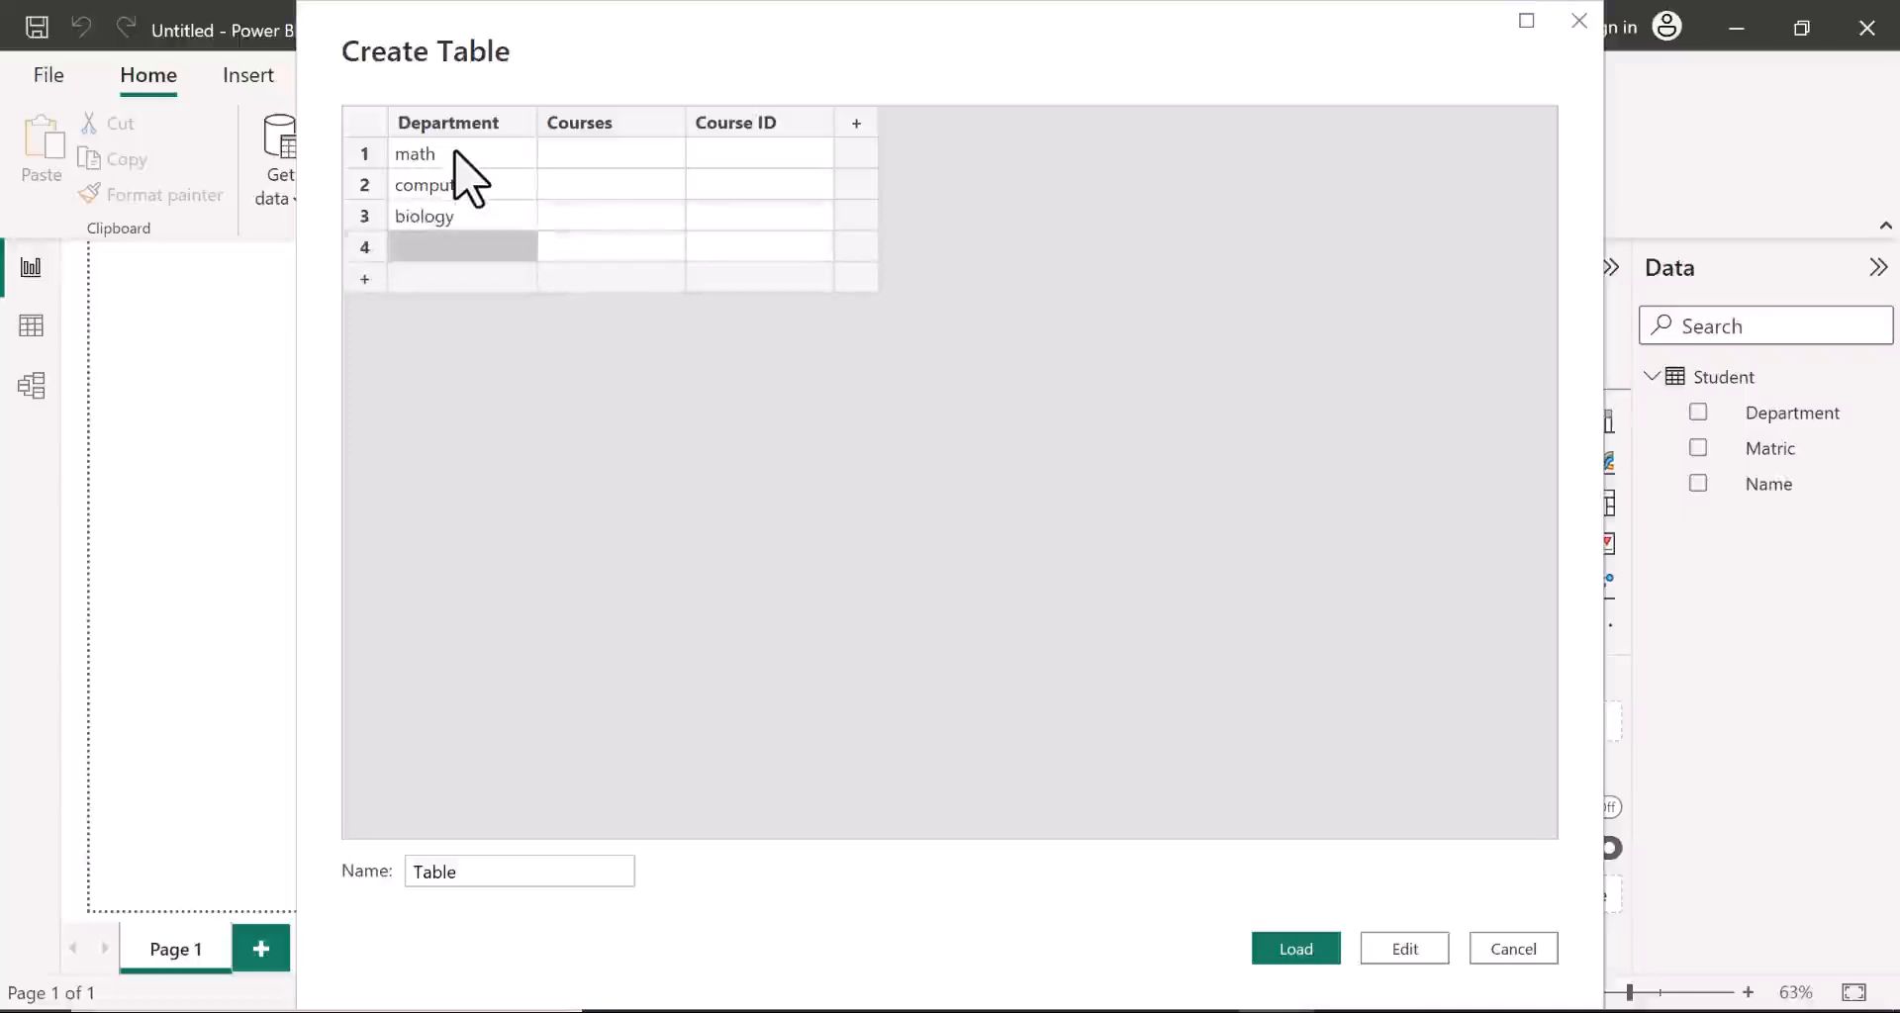
{"action": "type", "text": "insurance"}
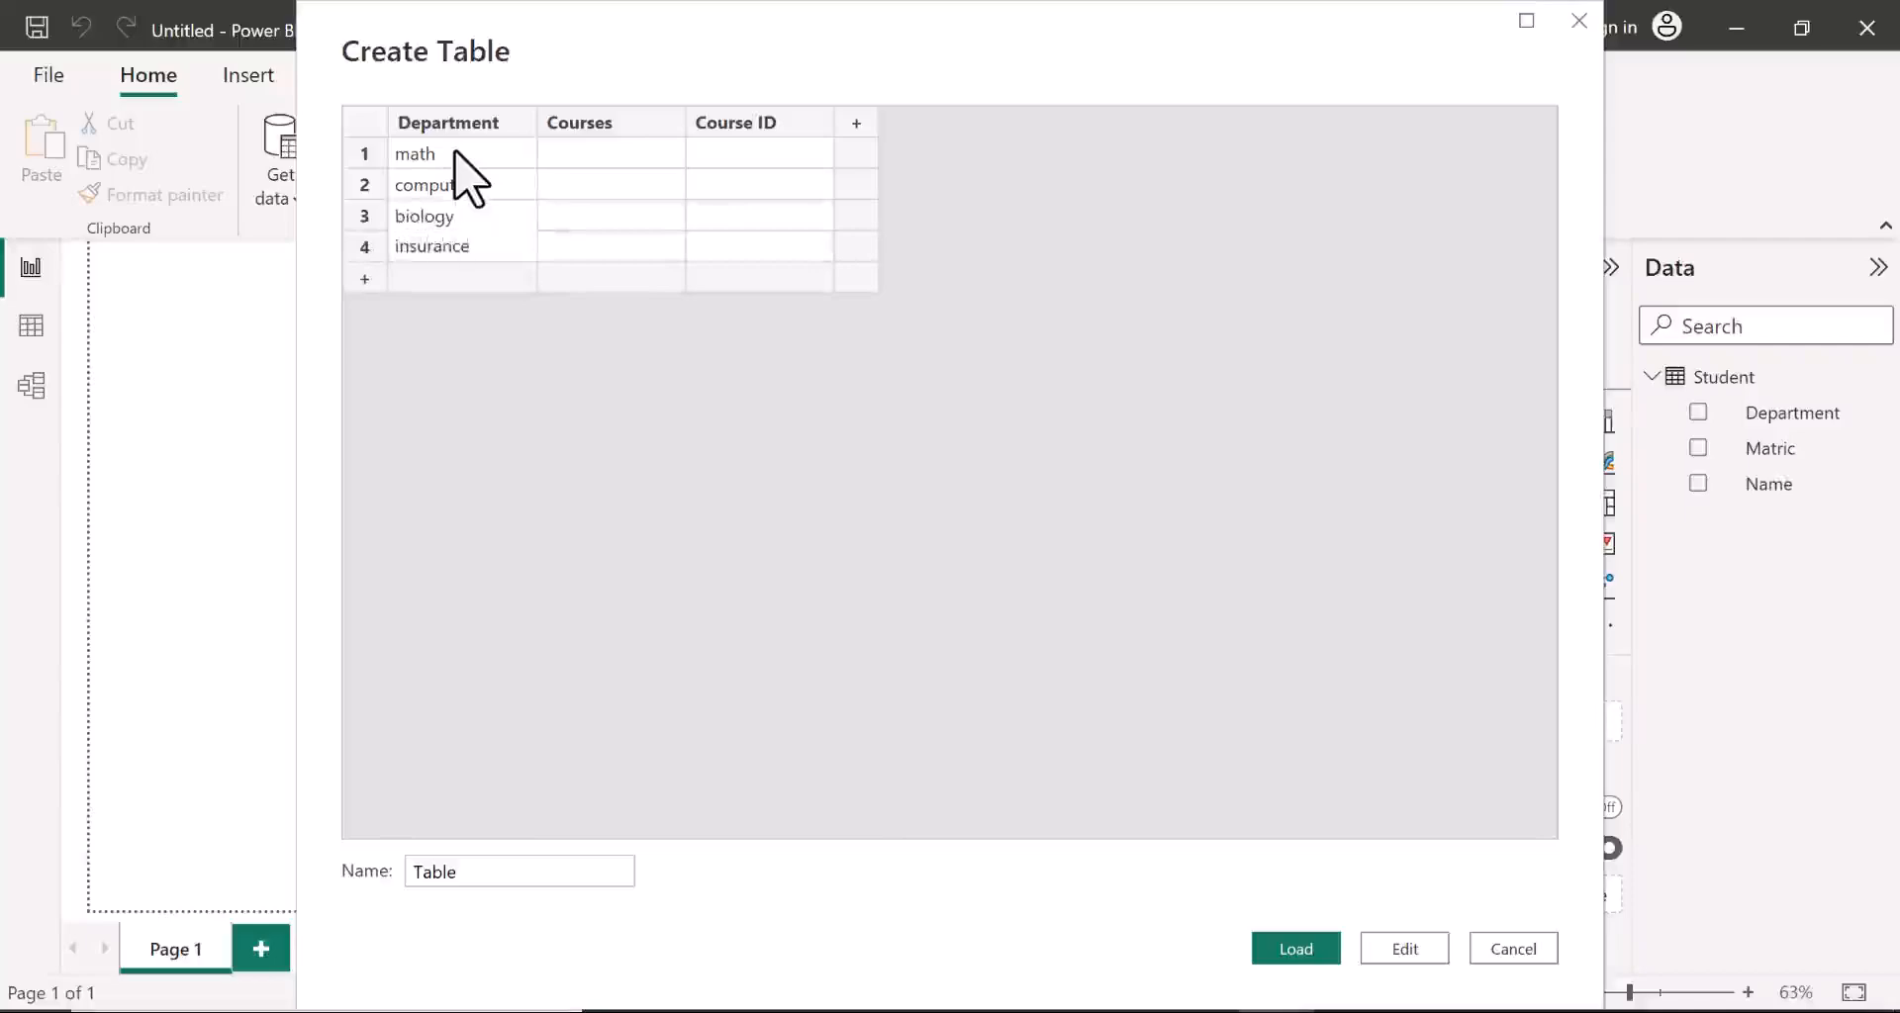
{"action": "key", "text": "Return"}
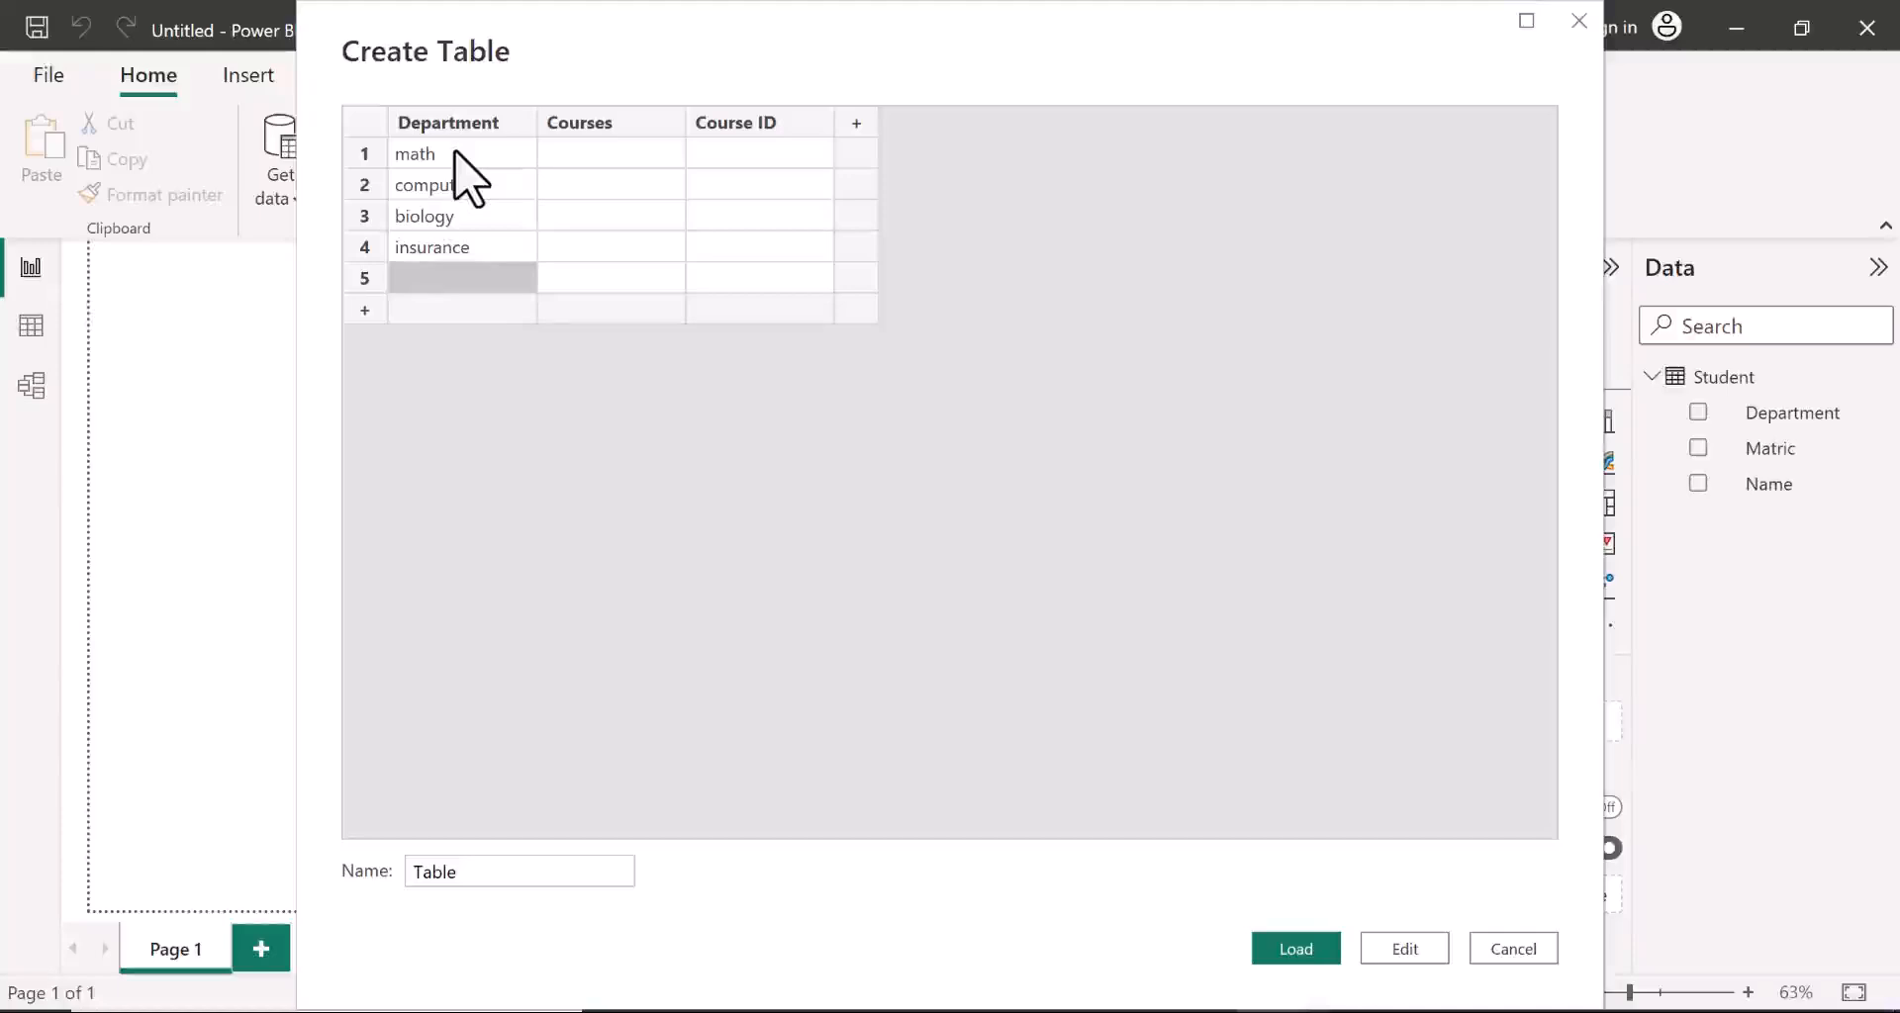
{"action": "type", "text": "Stati"}
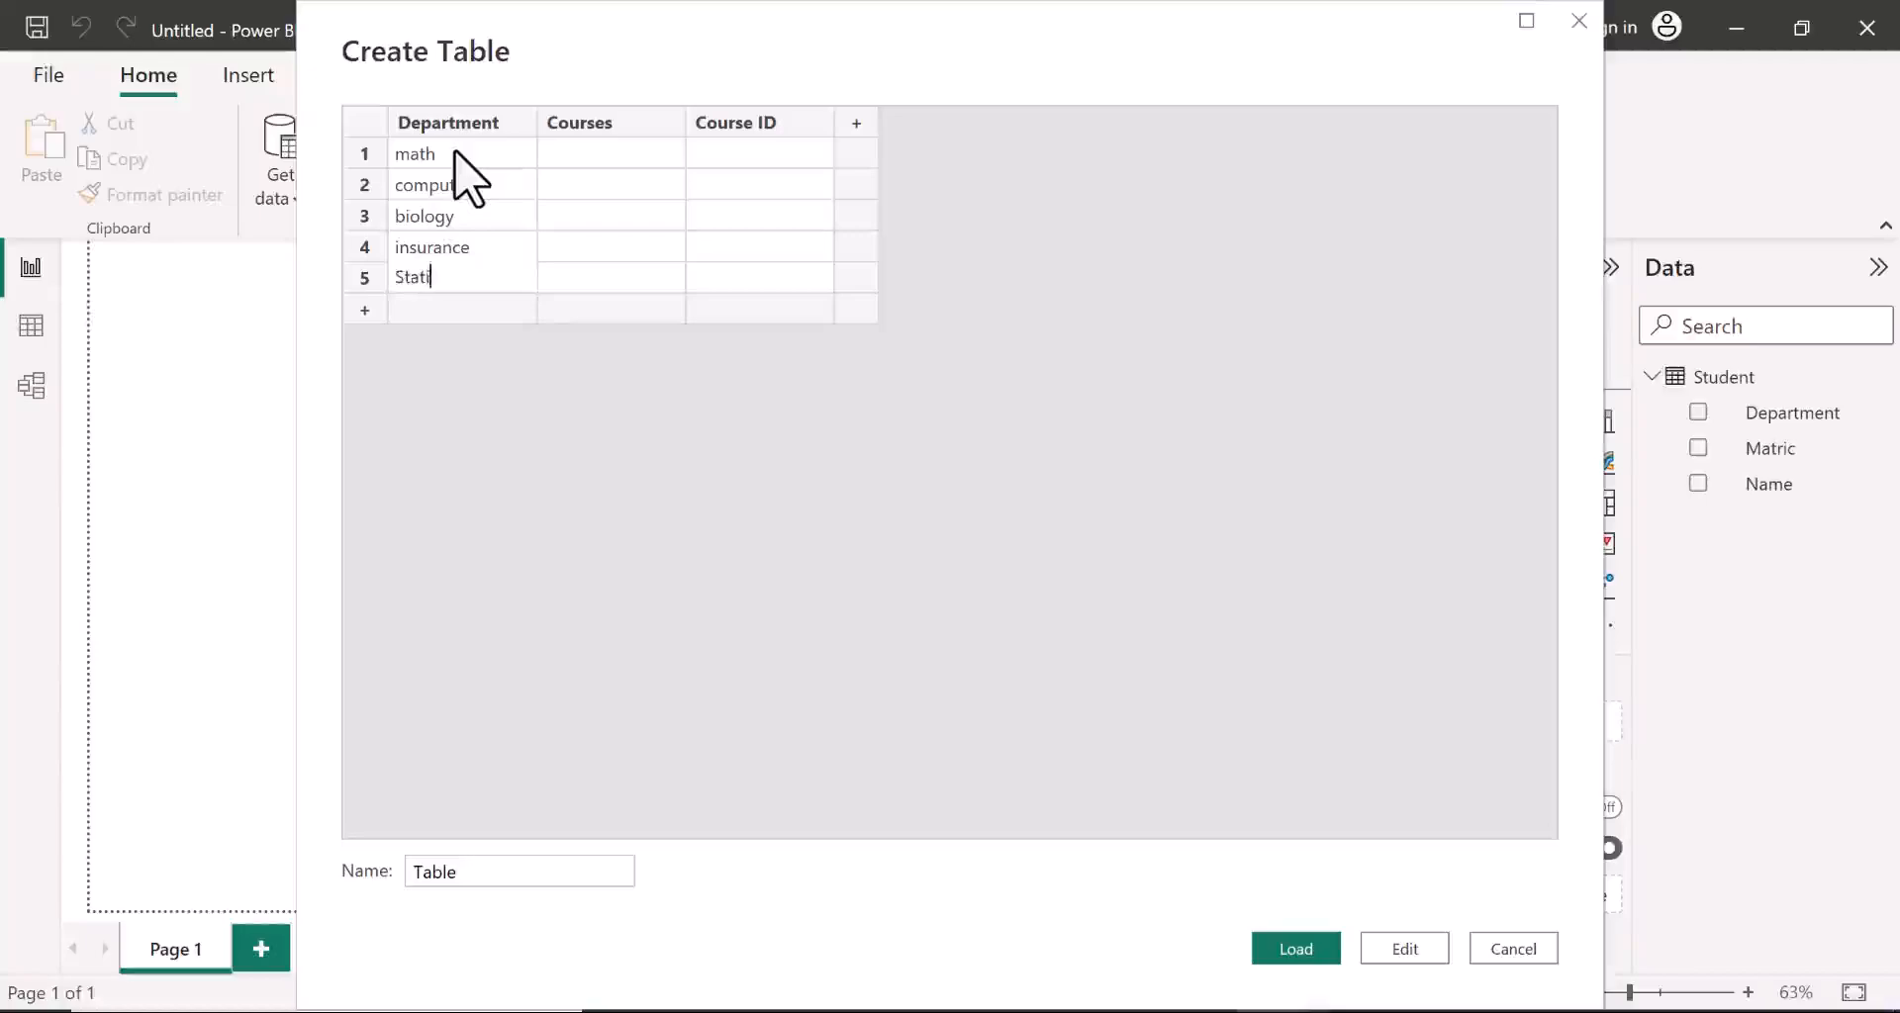
{"action": "type", "text": "stic"}
Step: Enter trigometry, operating system and plant biology as the courses for math, computer and biology
{"action": "left_click", "coordinate": [565, 156]}
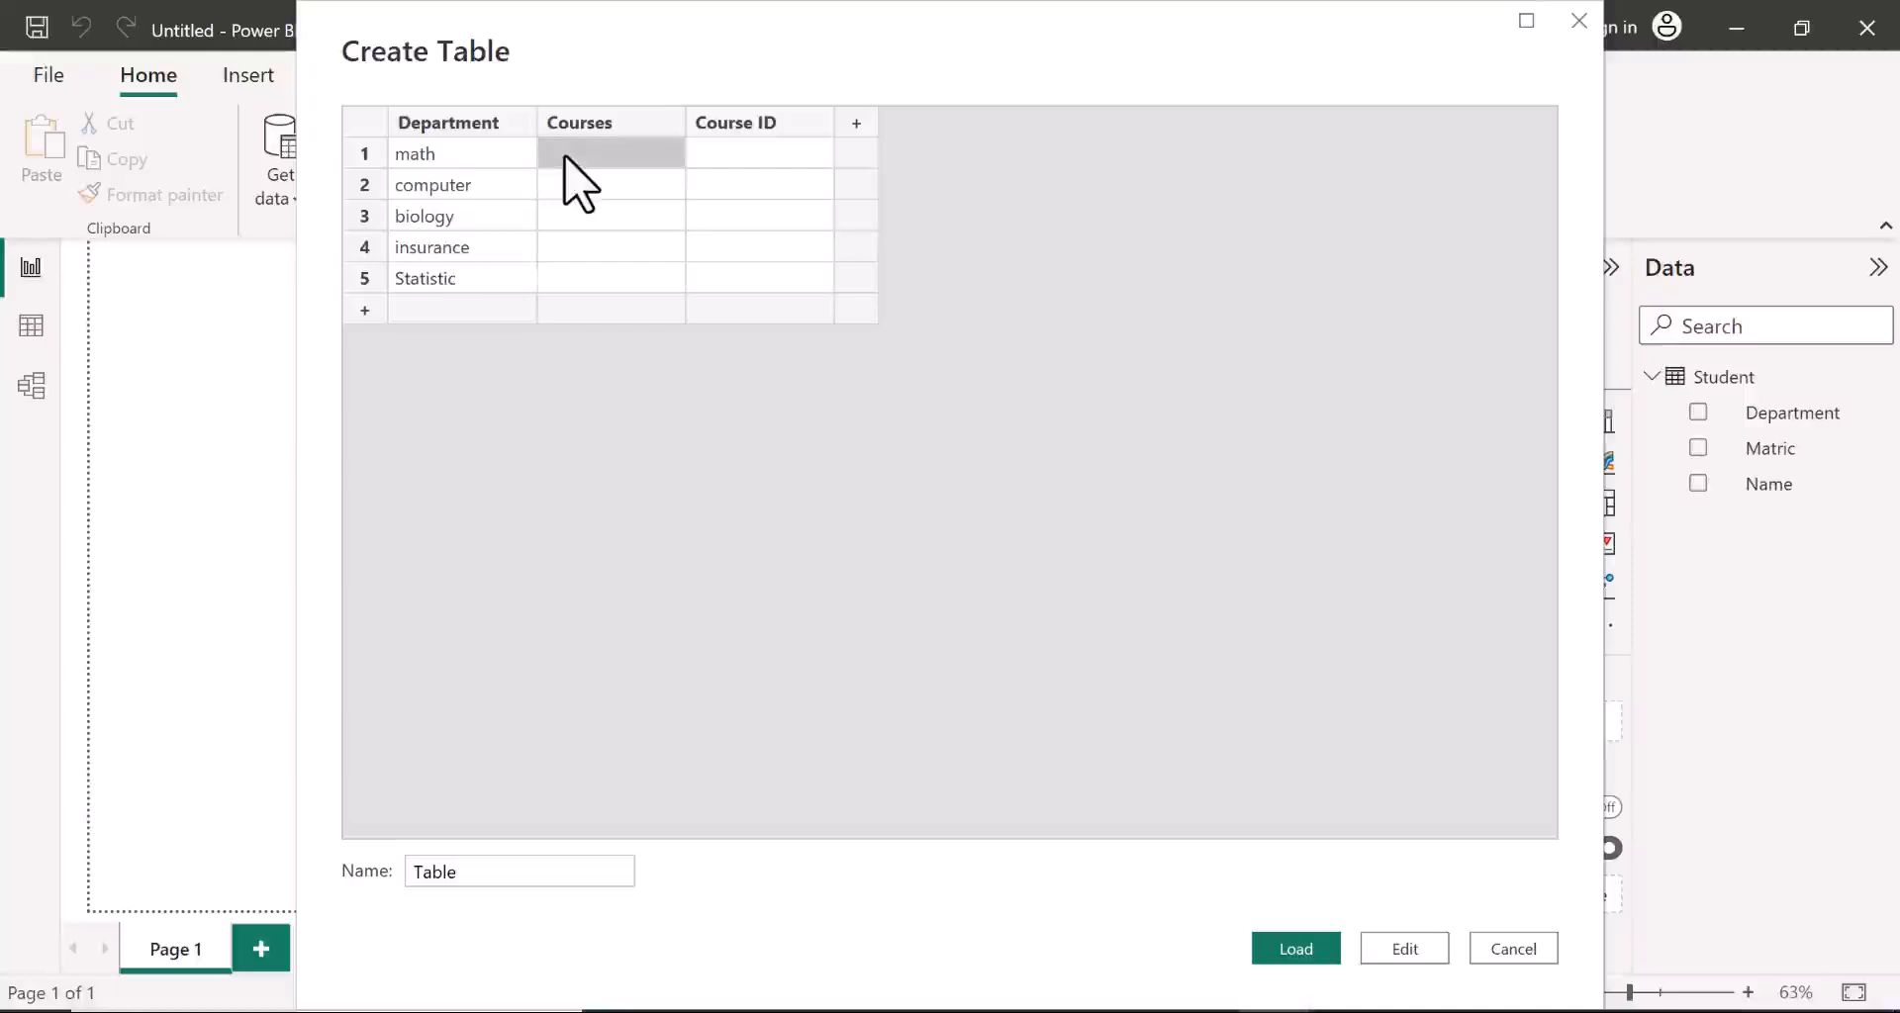
{"action": "type", "text": "tri"}
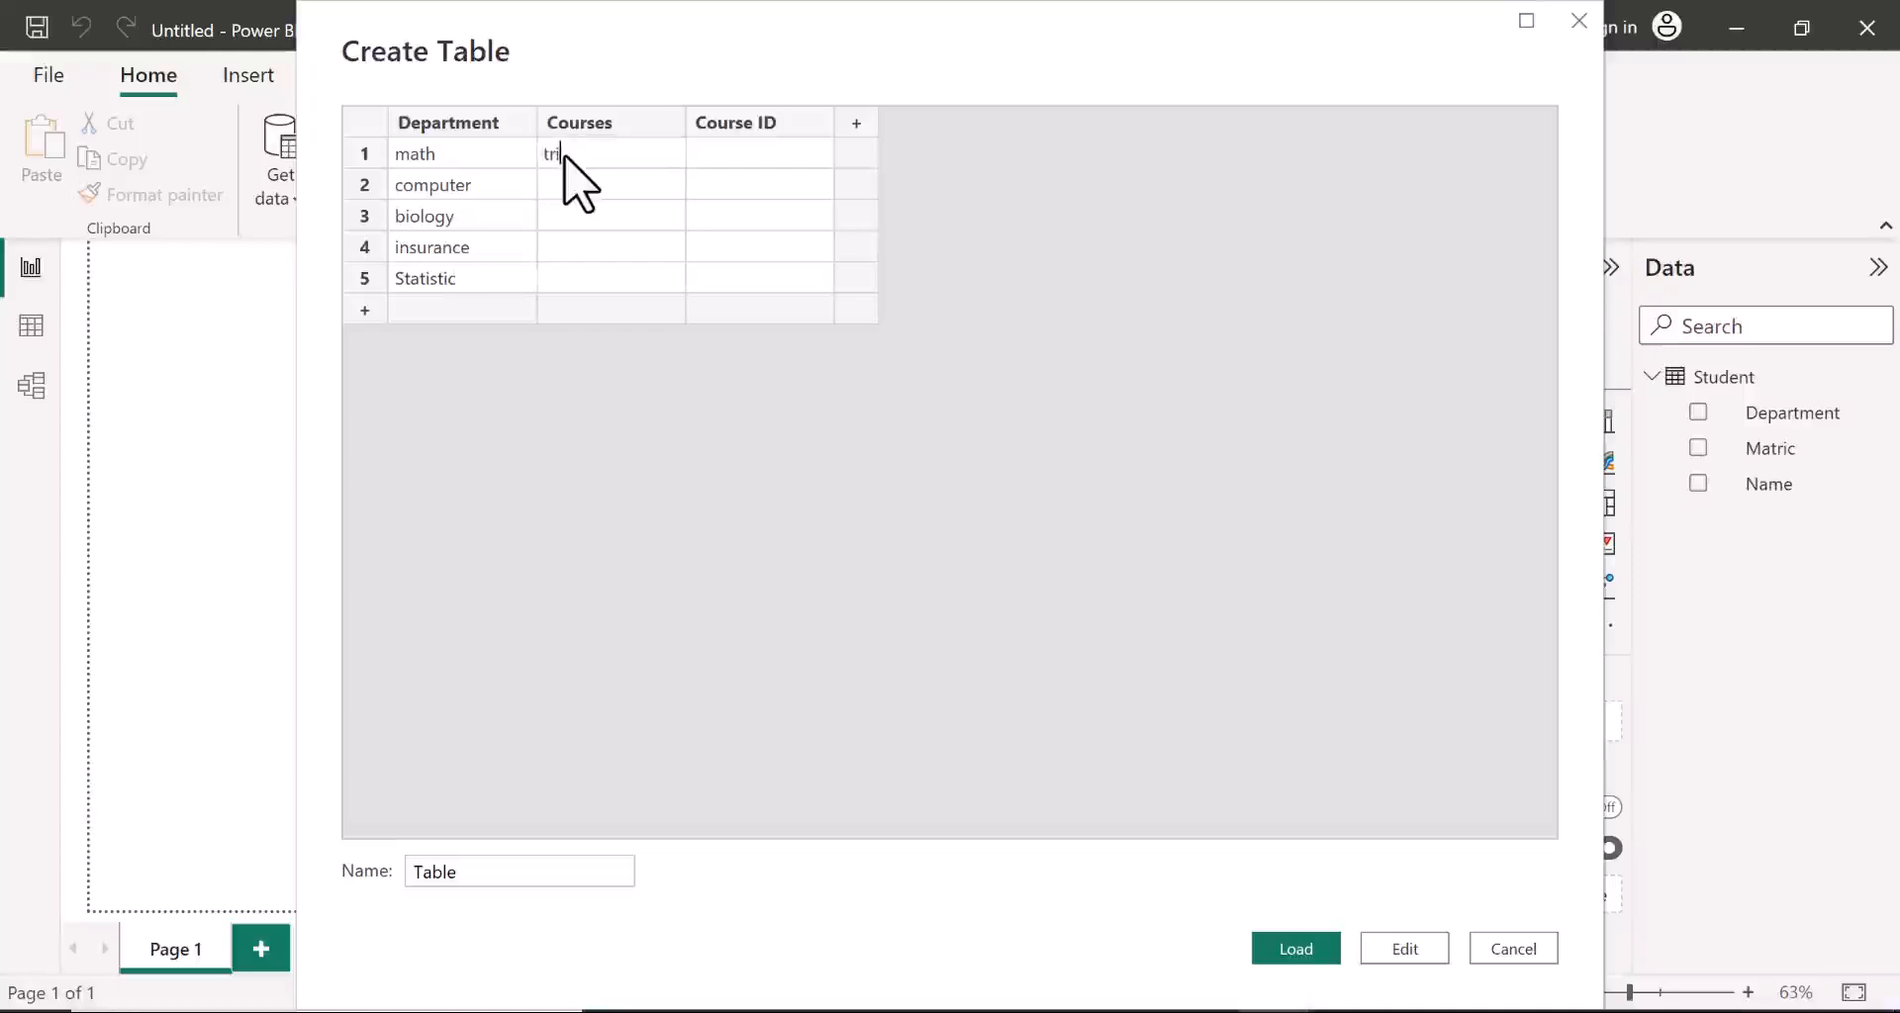
{"action": "type", "text": "gometry"}
{"action": "key", "text": "Return"}
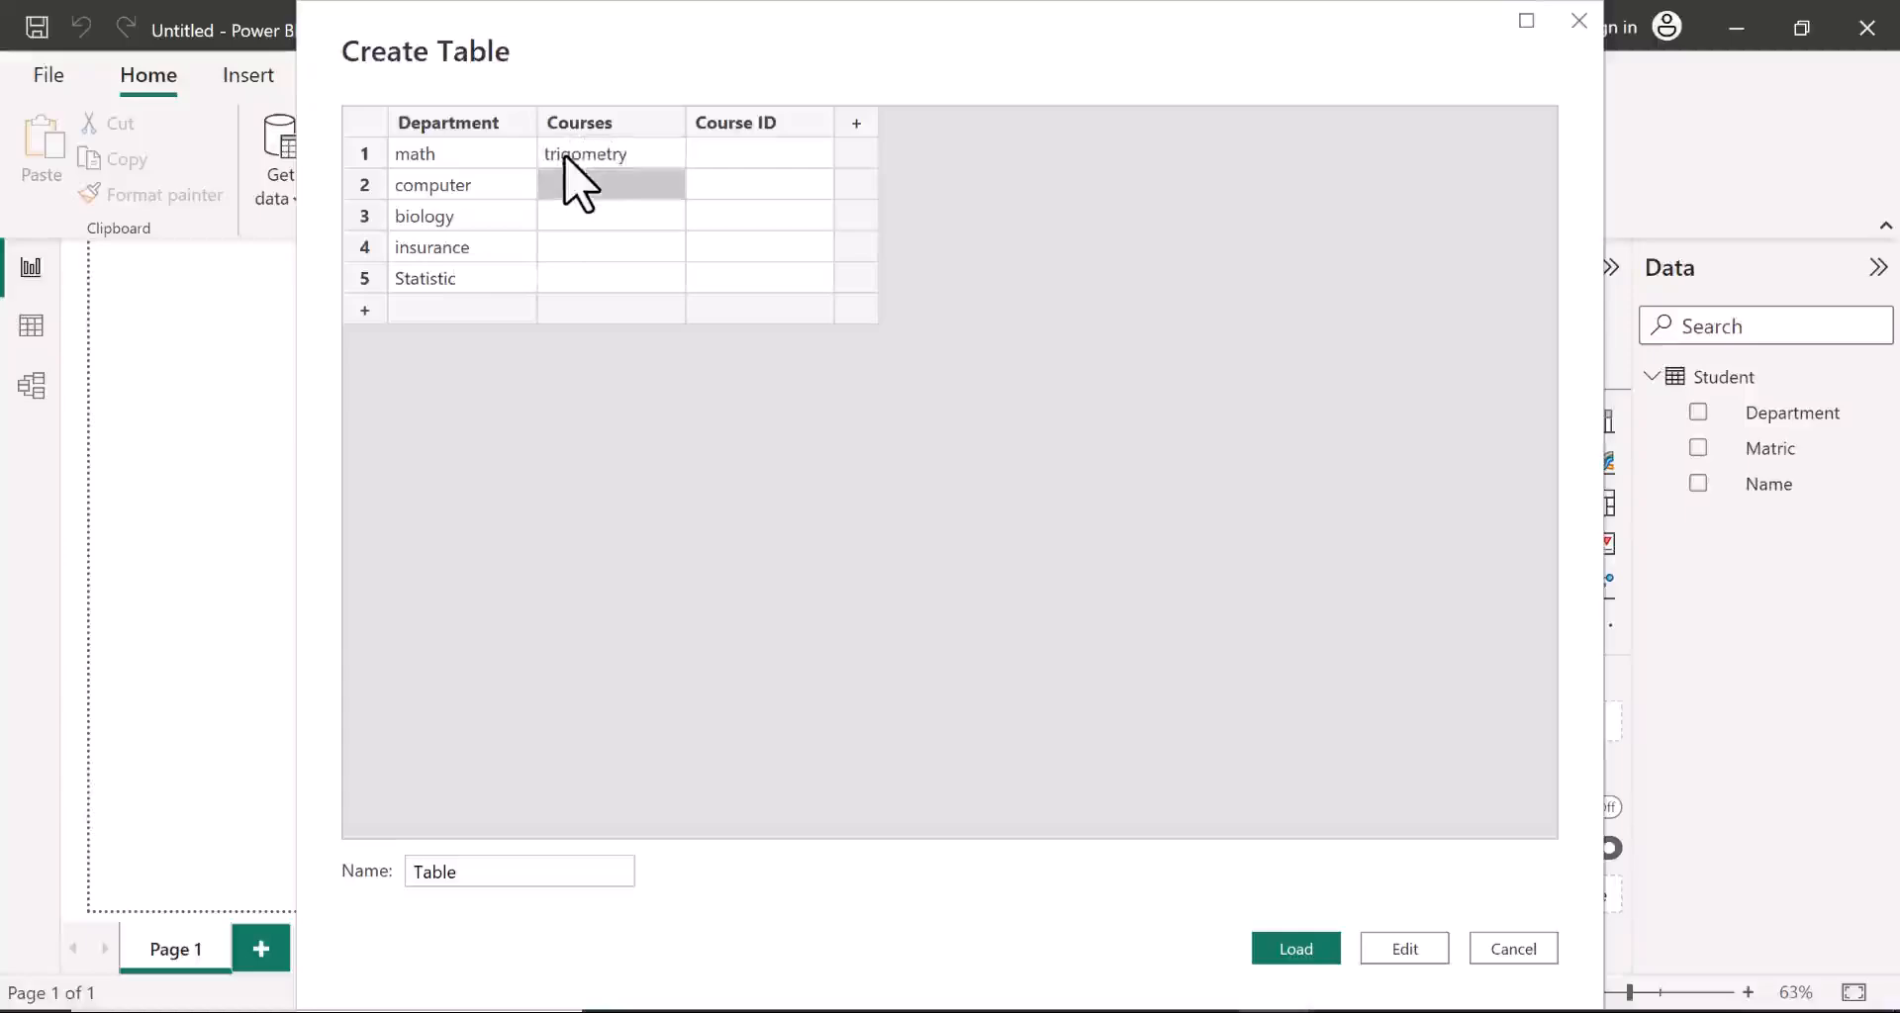
{"action": "type", "text": "o"}
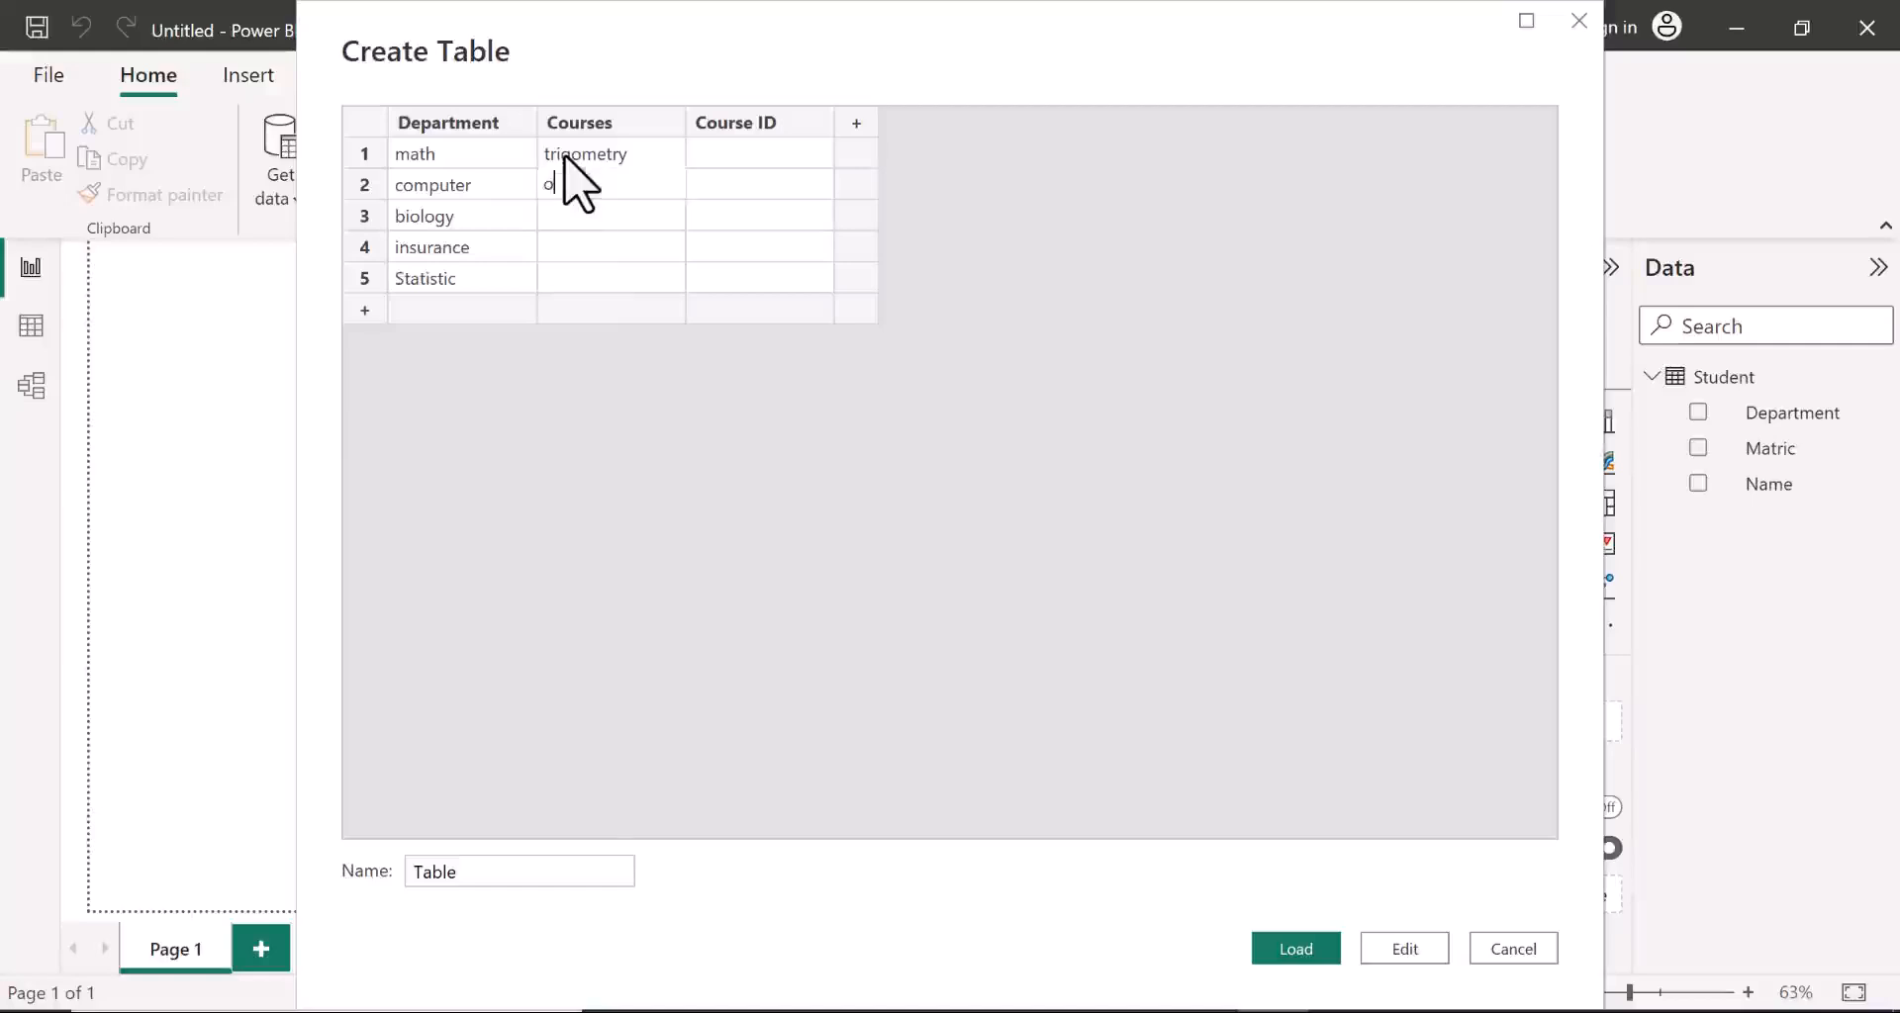
{"action": "type", "text": "perating system"}
{"action": "key", "text": "Return"}
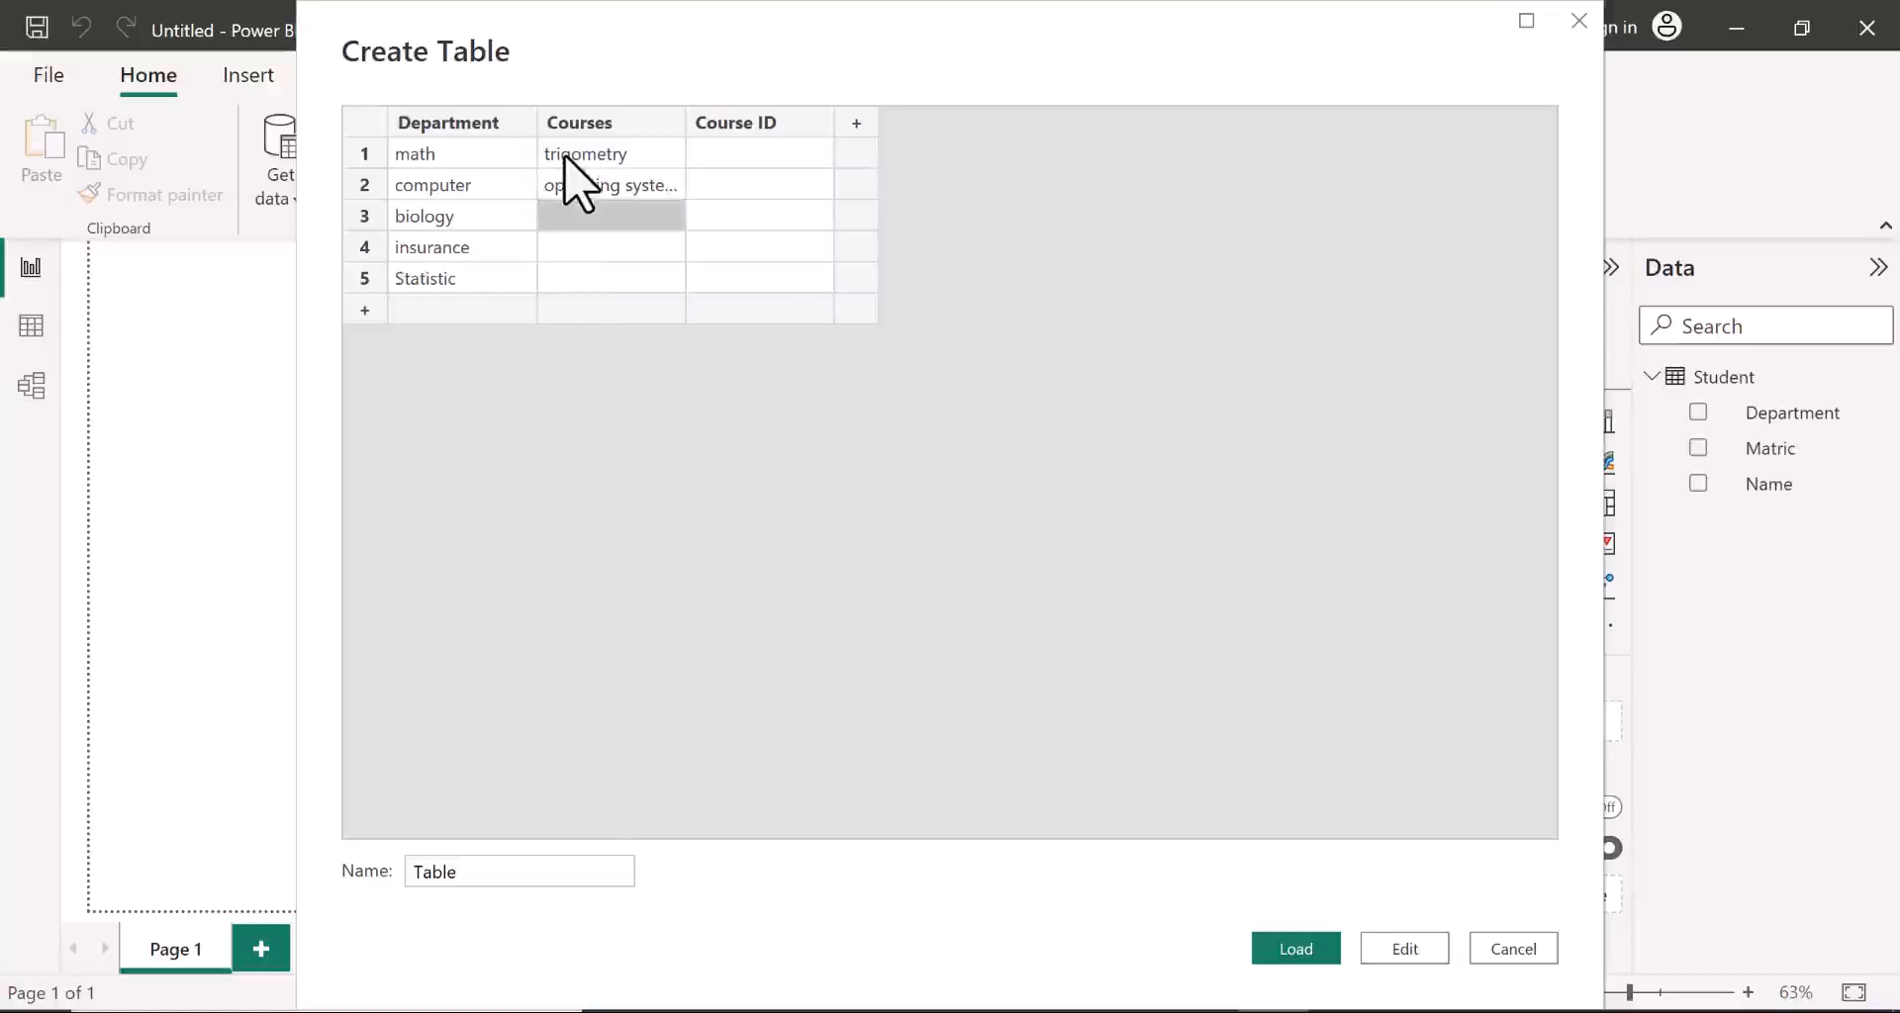
{"action": "type", "text": "p"}
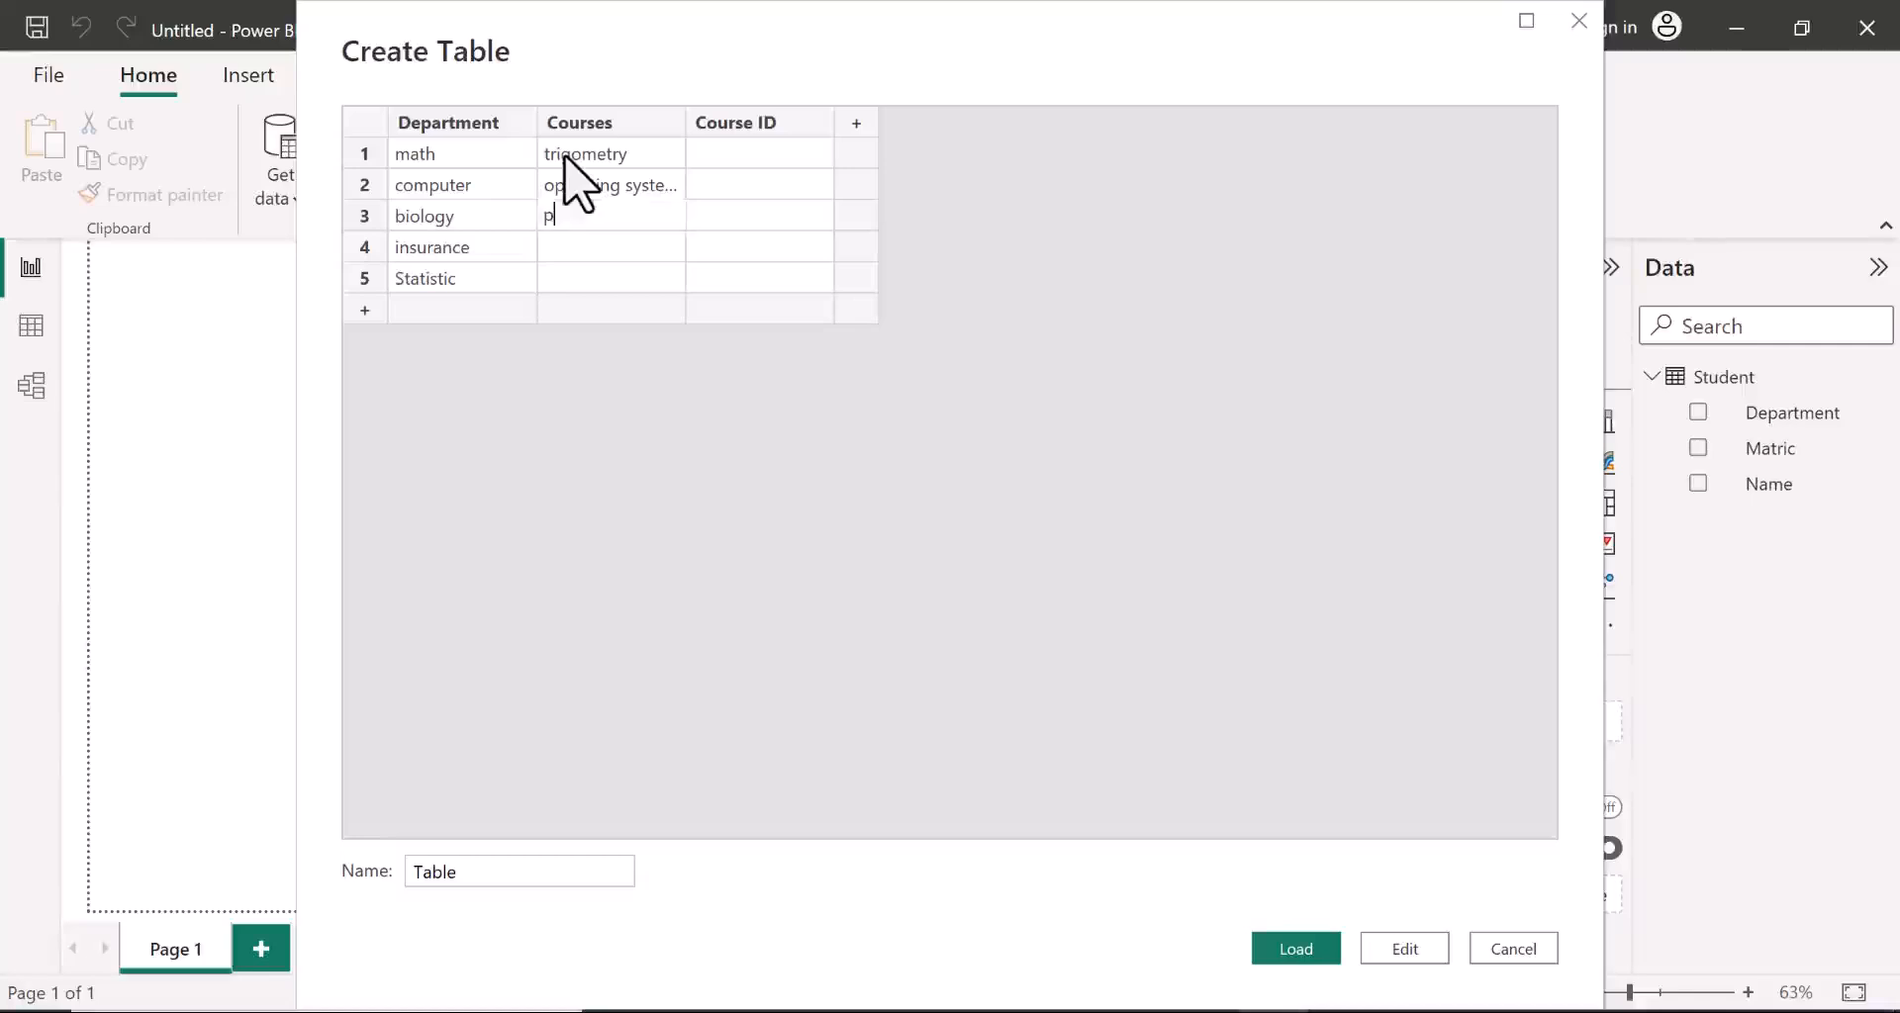
{"action": "type", "text": "lant biology"}
{"action": "key", "text": "Return"}
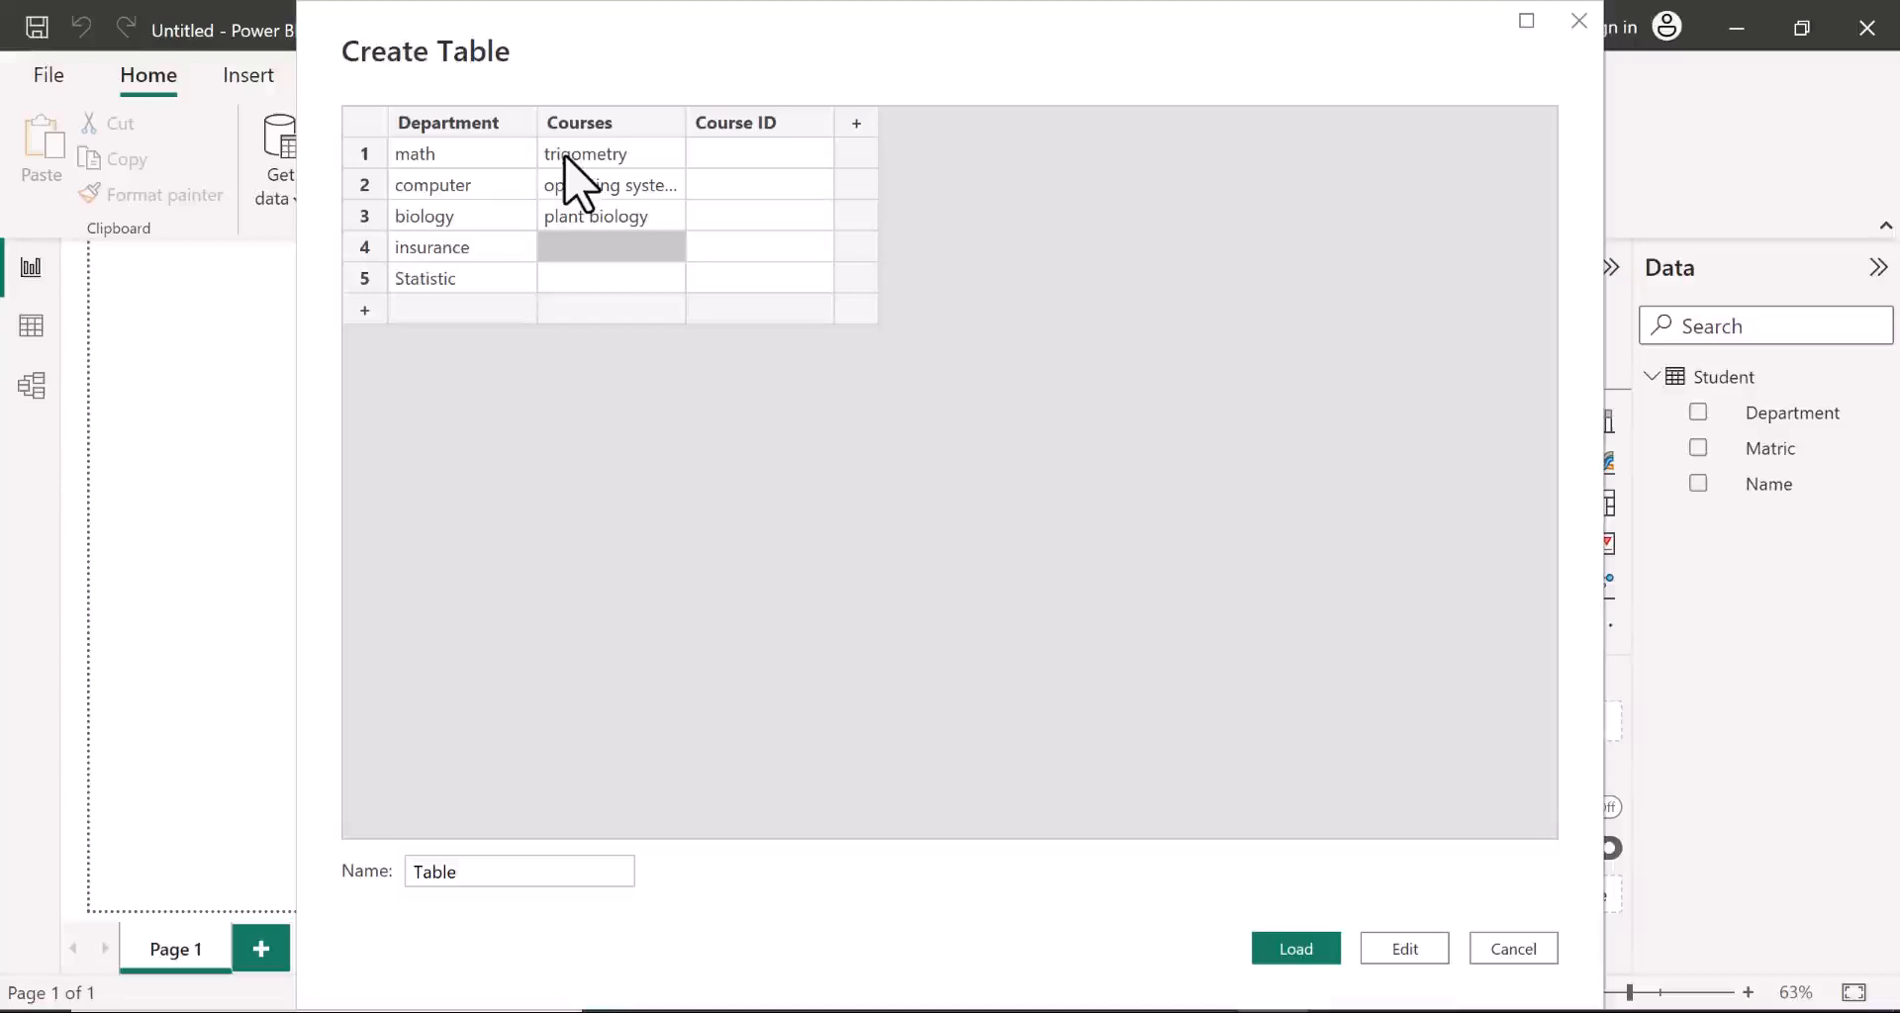
Step: Enter acuturial science as the insurance course and optimisation as the Statistic course
{"action": "type", "text": "acutai"}
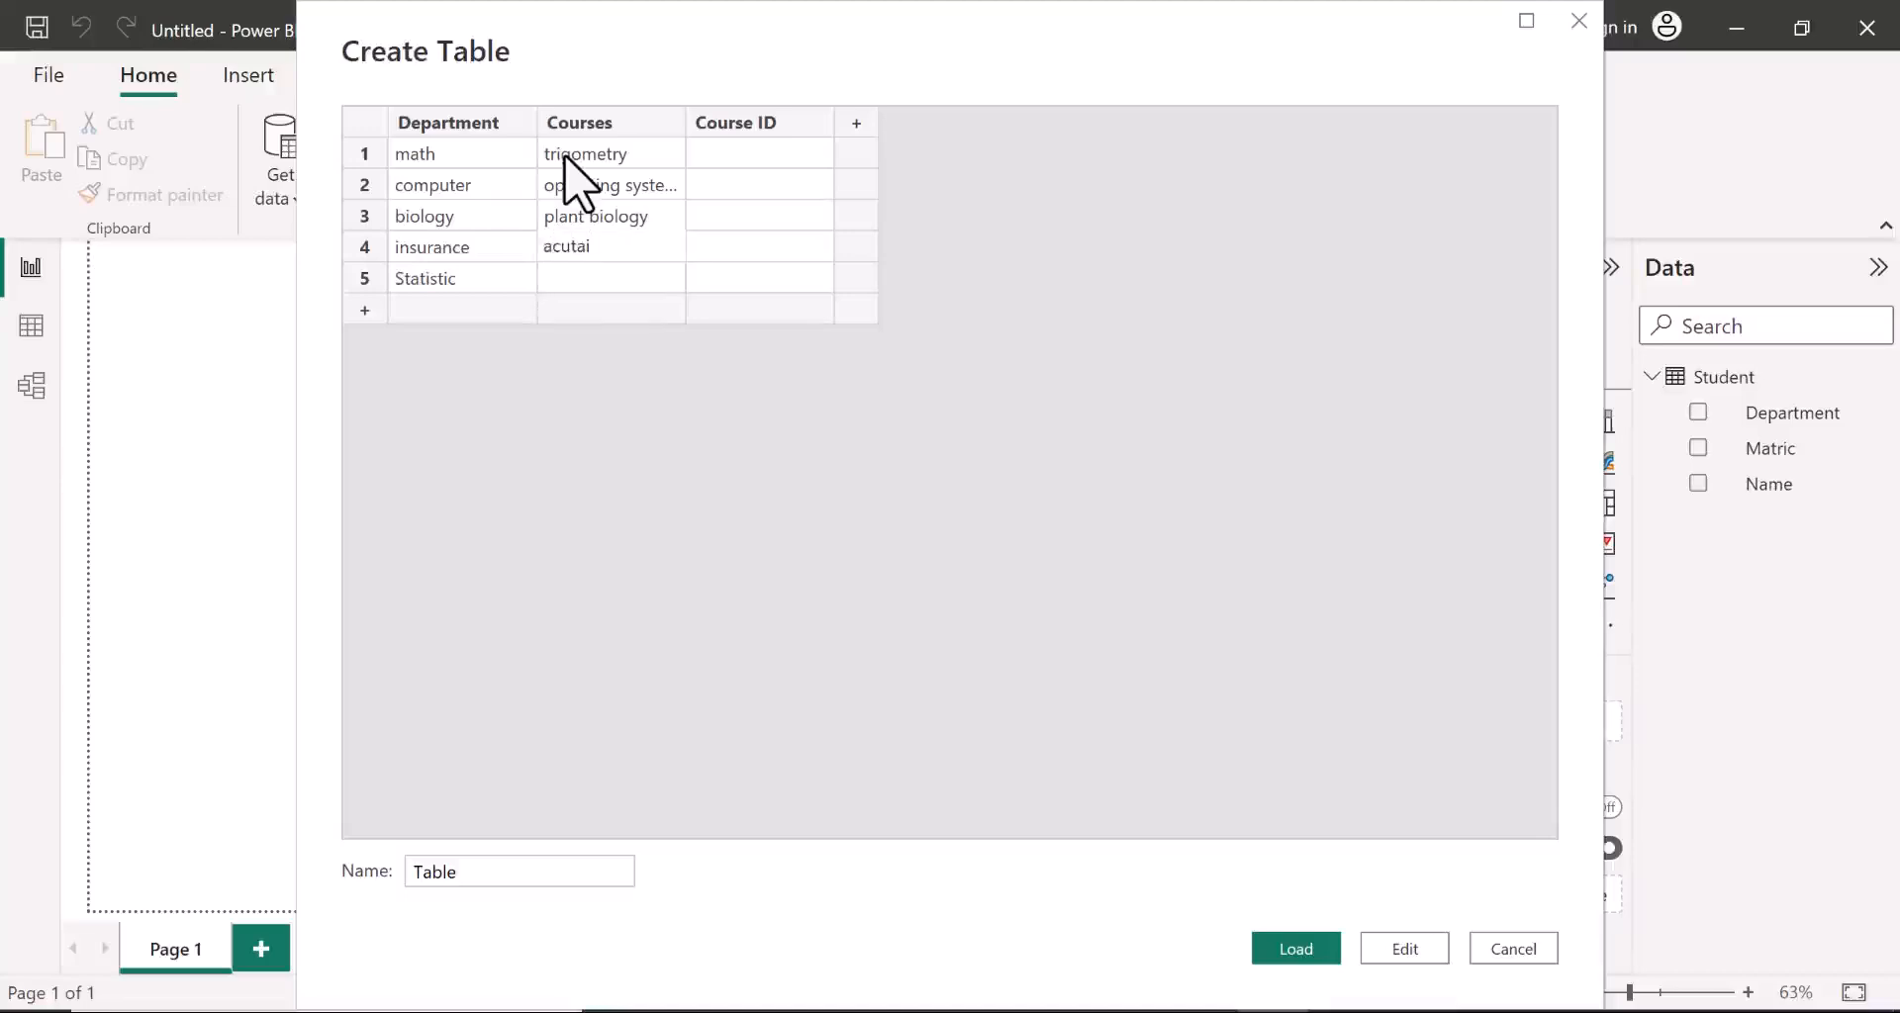
{"action": "key", "text": "BackSpace"}
{"action": "key", "text": "BackSpace"}
{"action": "key", "text": "BackSpace"}
{"action": "type", "text": "ti"}
{"action": "key", "text": "BackSpace"}
{"action": "type", "text": "urial science"}
{"action": "key", "text": "Return"}
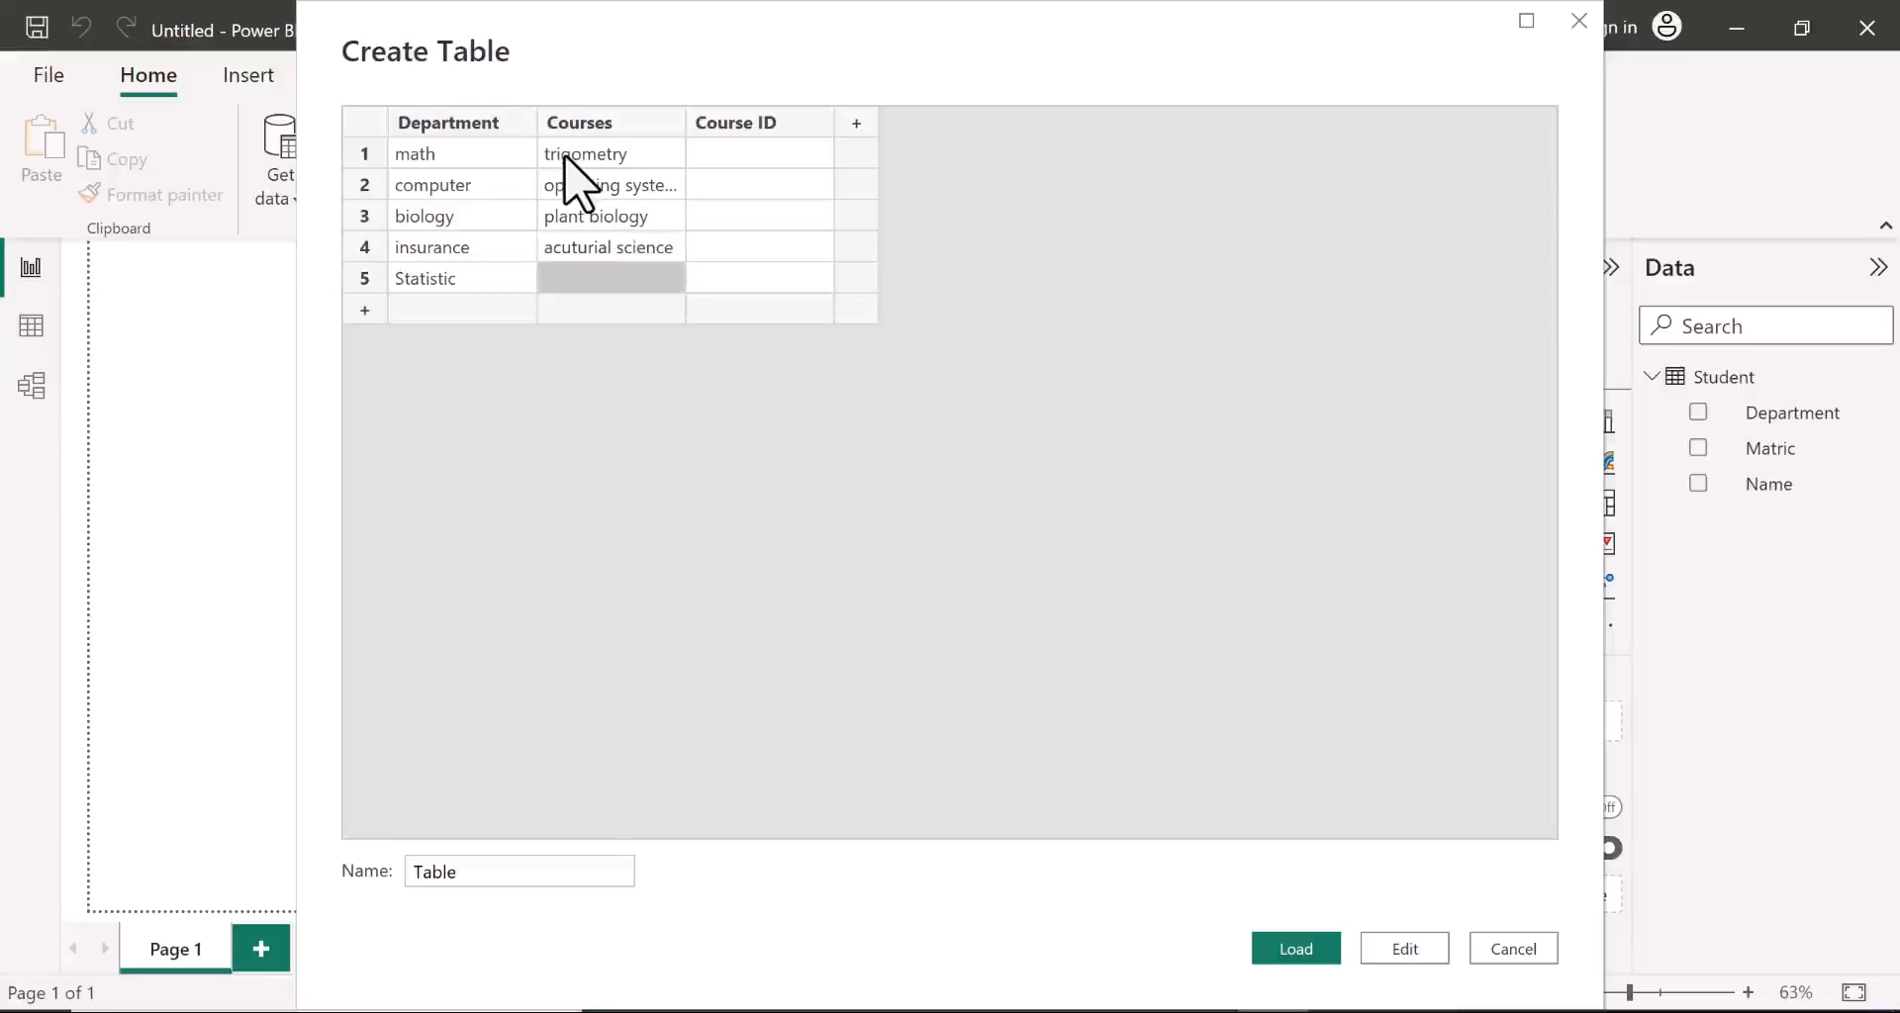
{"action": "type", "text": "op"}
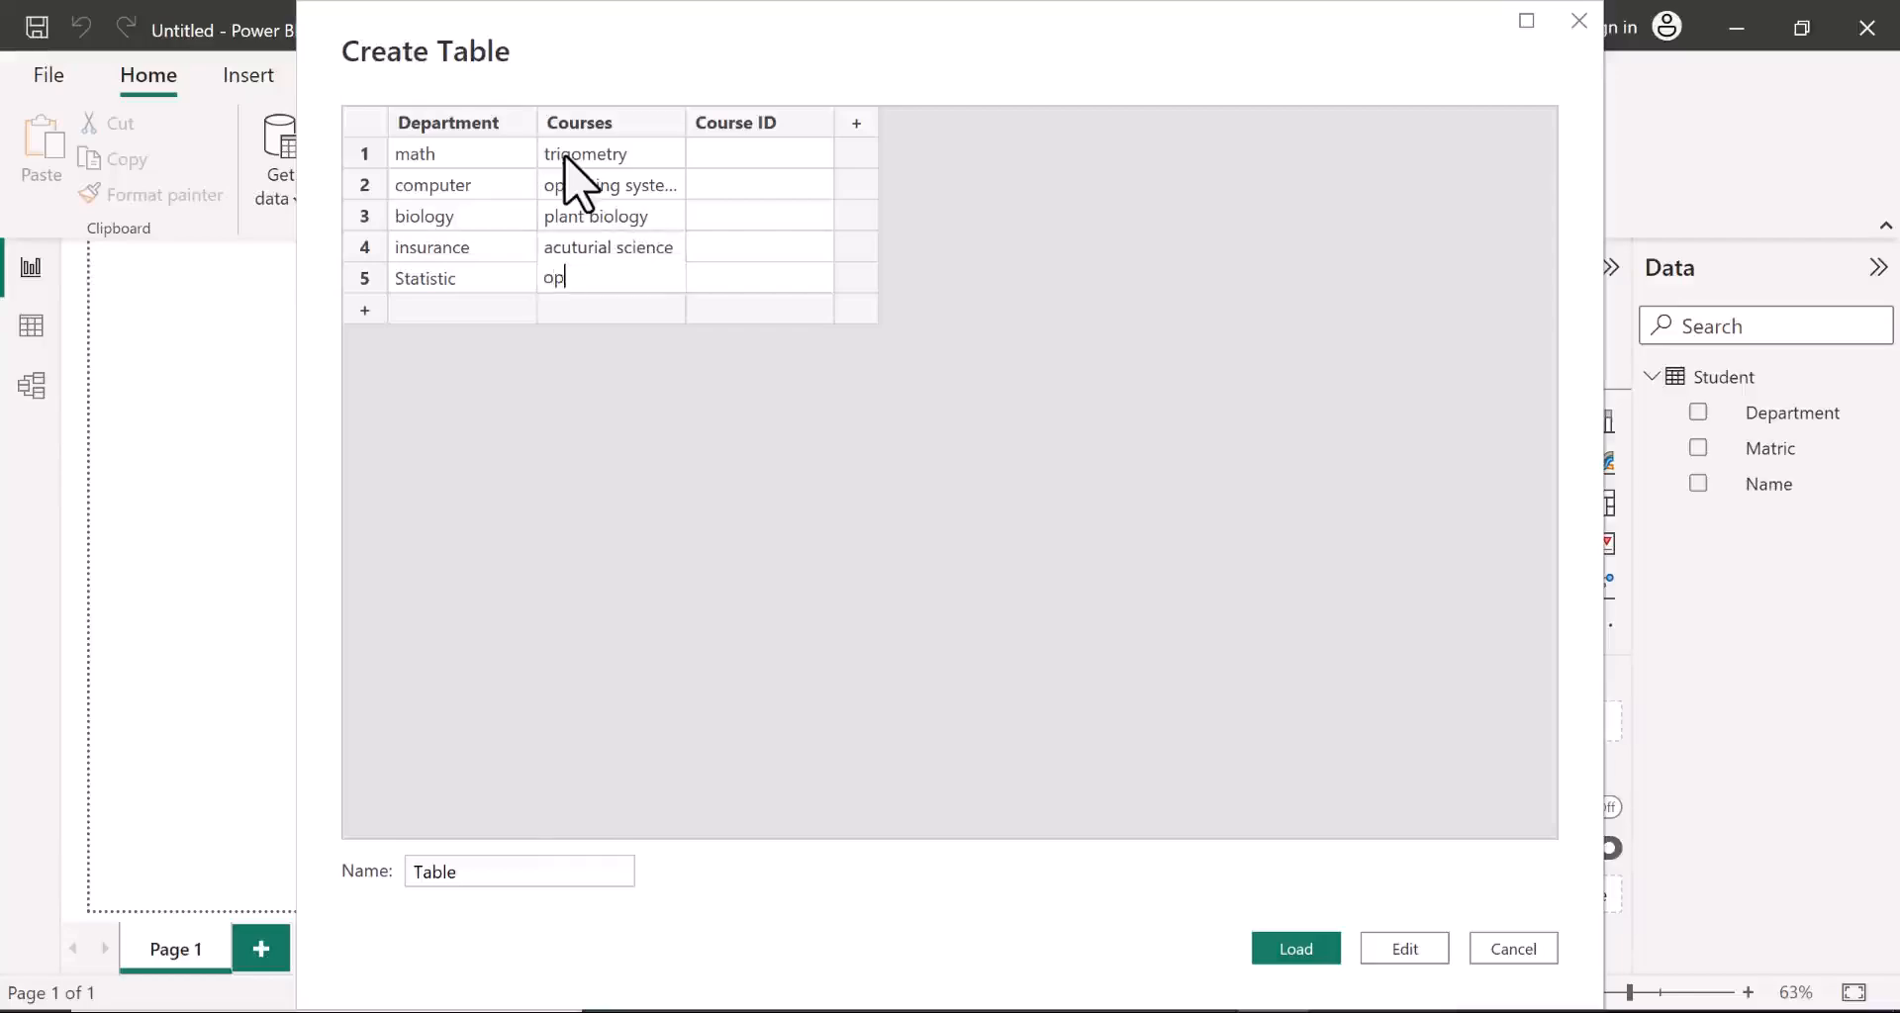
{"action": "type", "text": "e"}
{"action": "key", "text": "BackSpace"}
{"action": "type", "text": "timisation"}
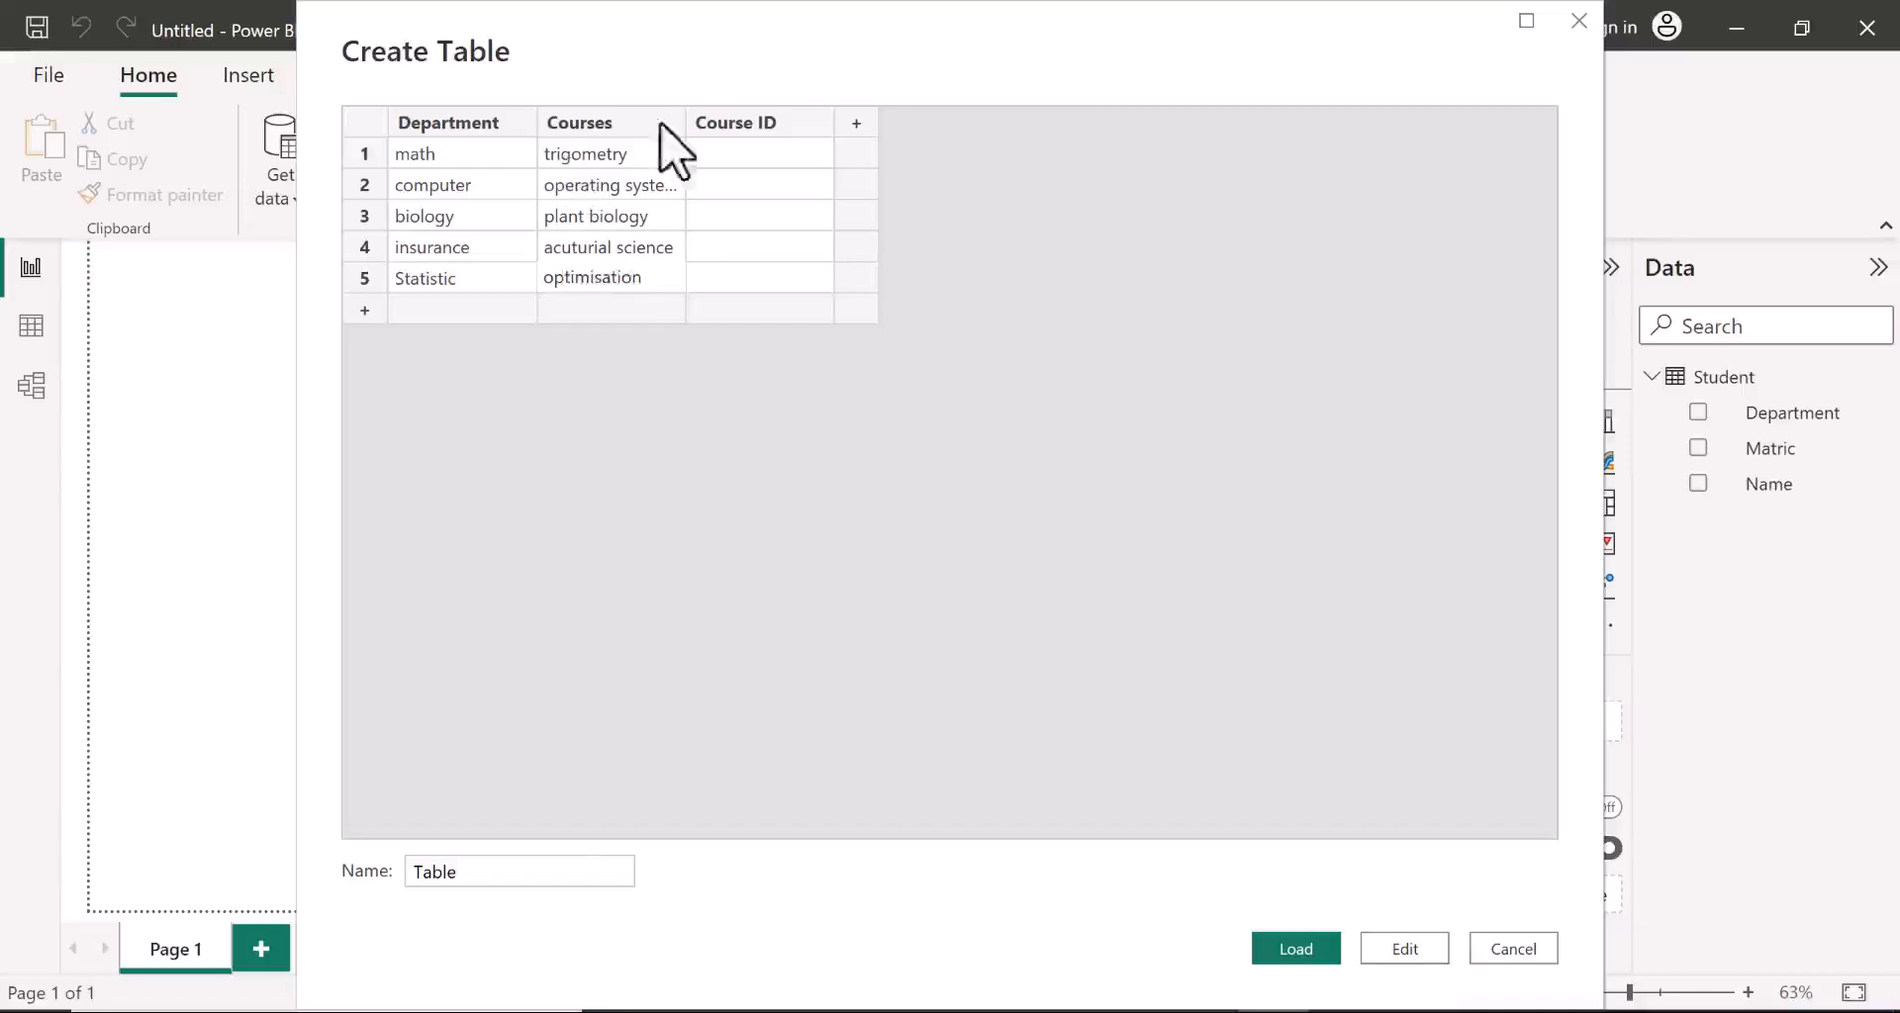
Step: Fill the Course ID column's five rows with m11, c22, b102, I22 and S107
{"action": "left_click", "coordinate": [722, 155]}
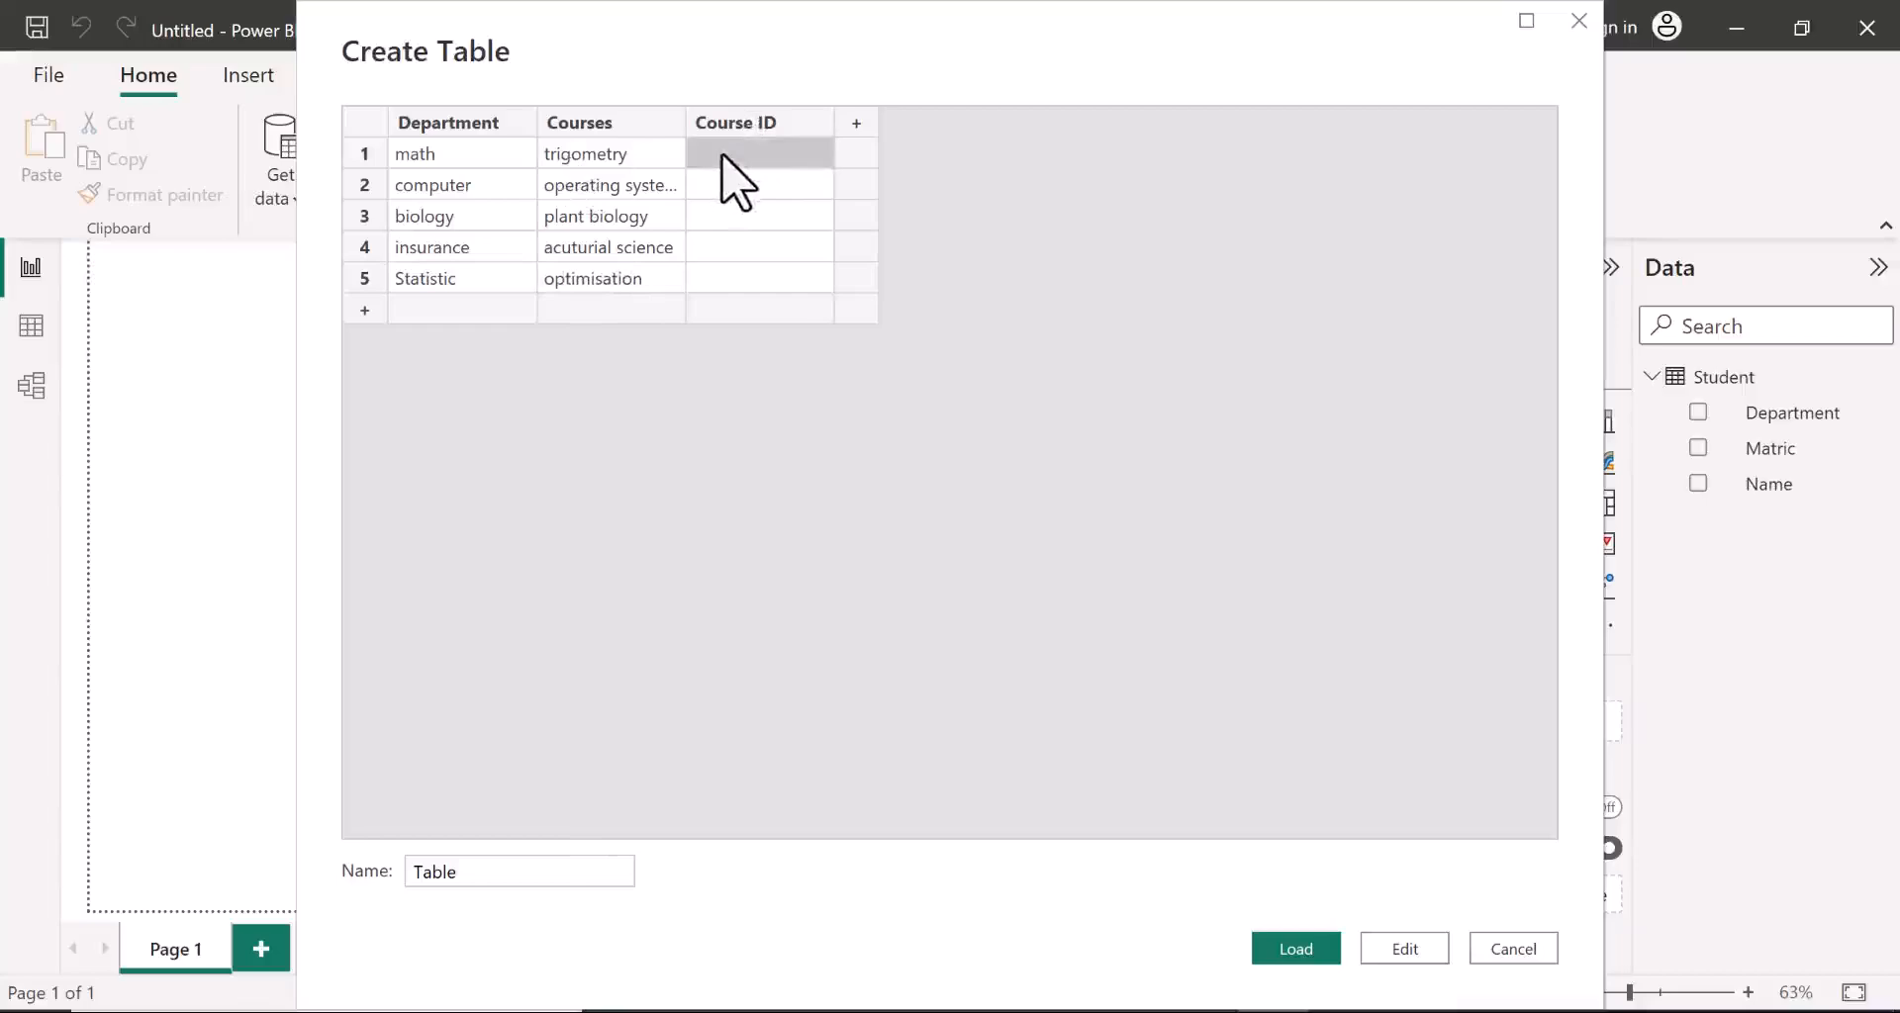
{"action": "type", "text": "m"}
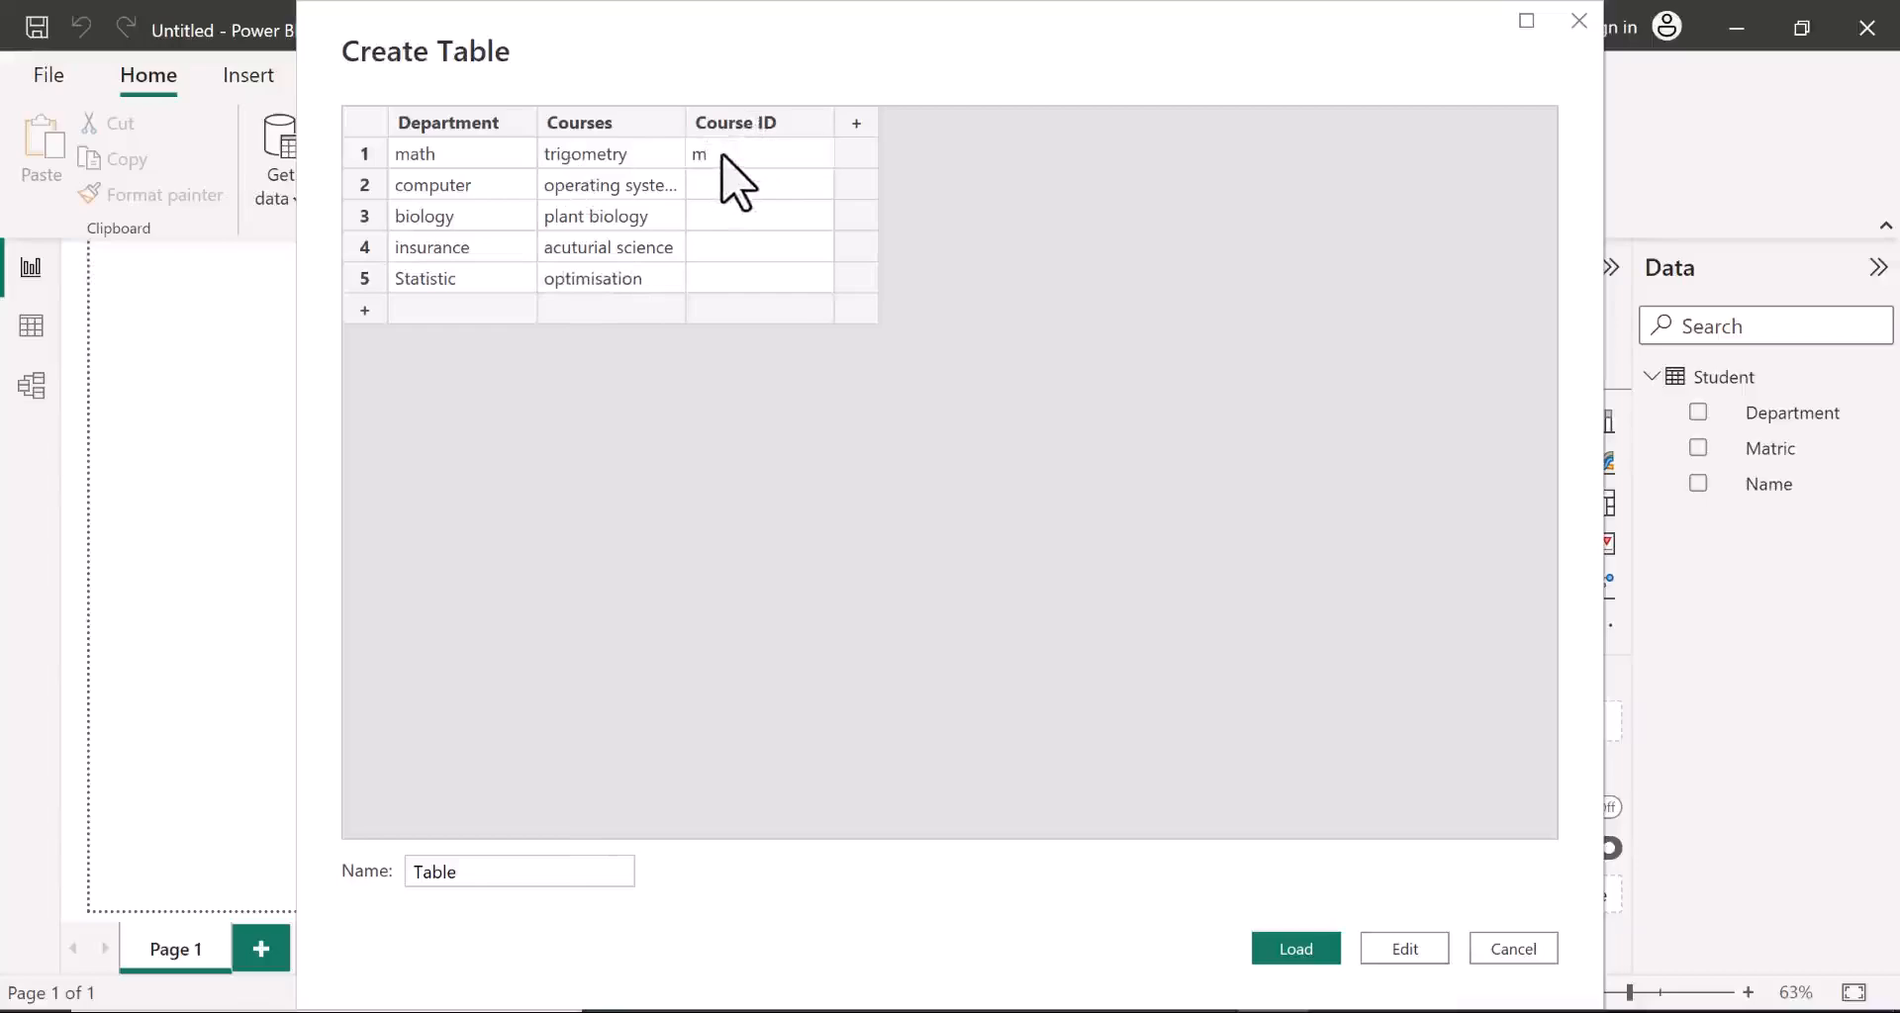
{"action": "type", "text": "11"}
{"action": "key", "text": "Return"}
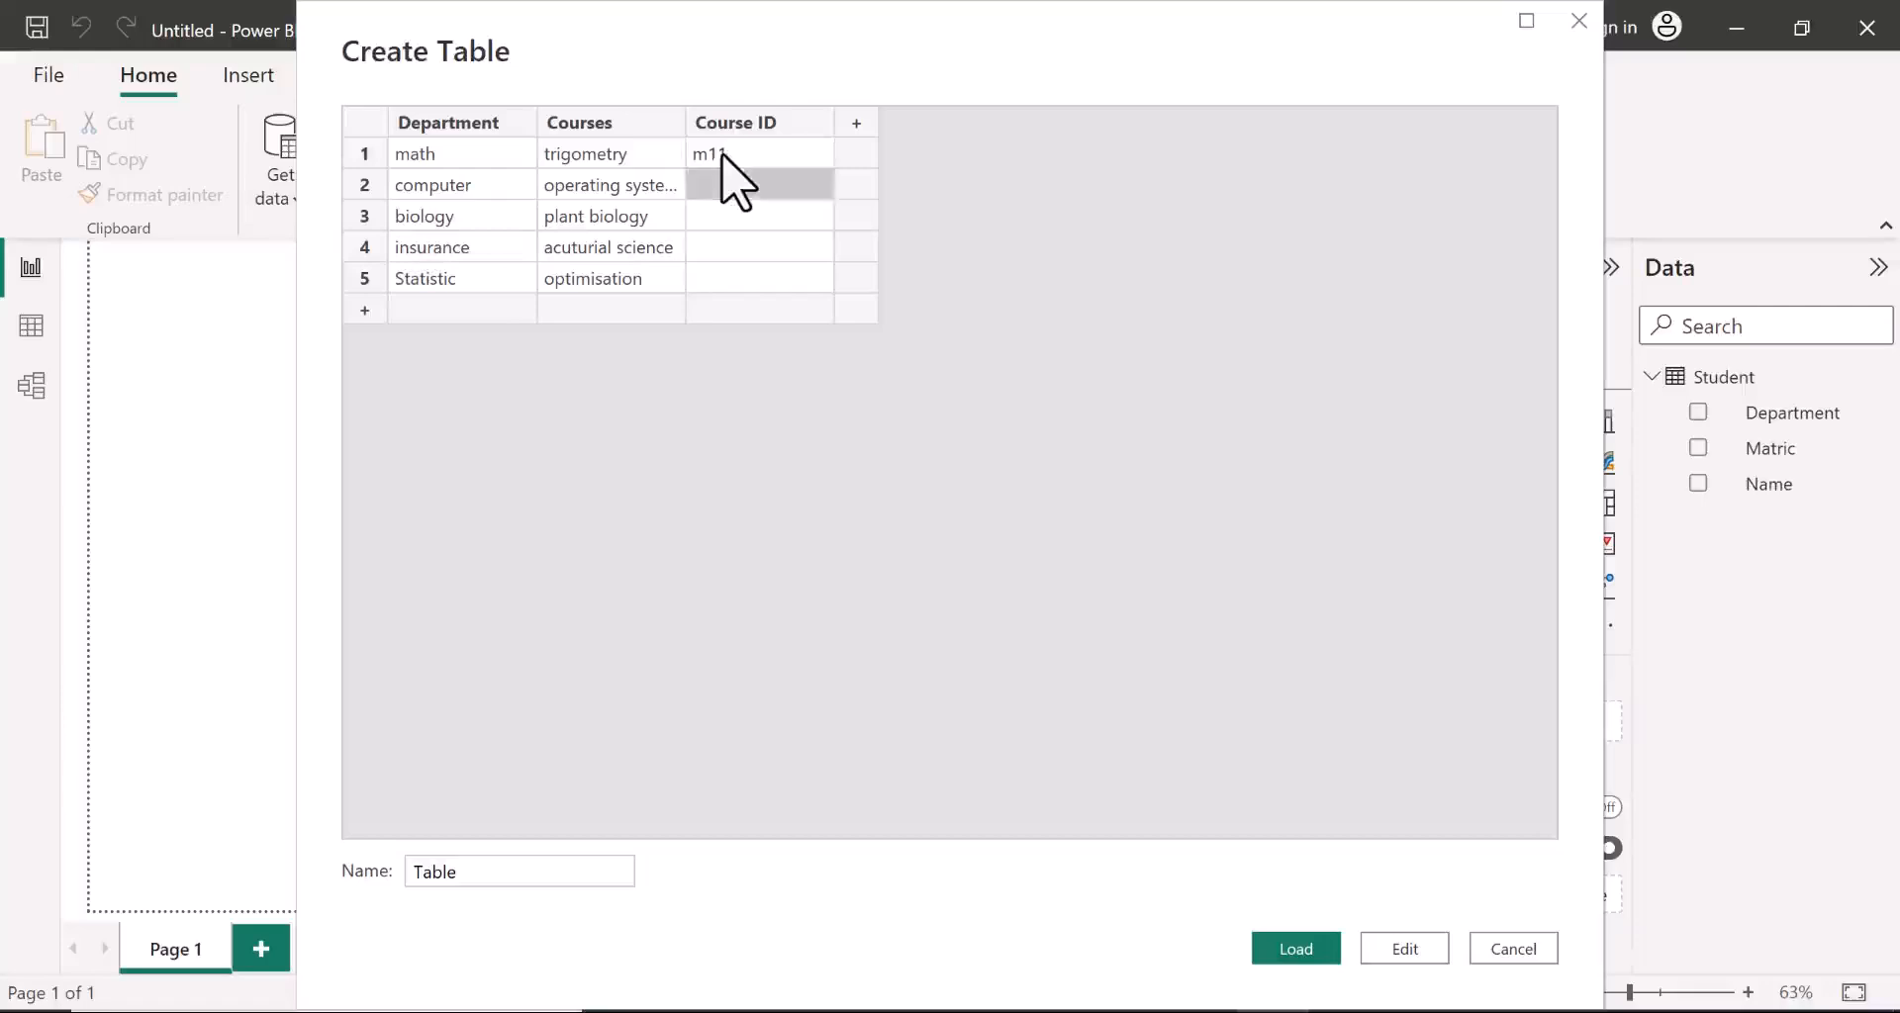
{"action": "type", "text": "c"}
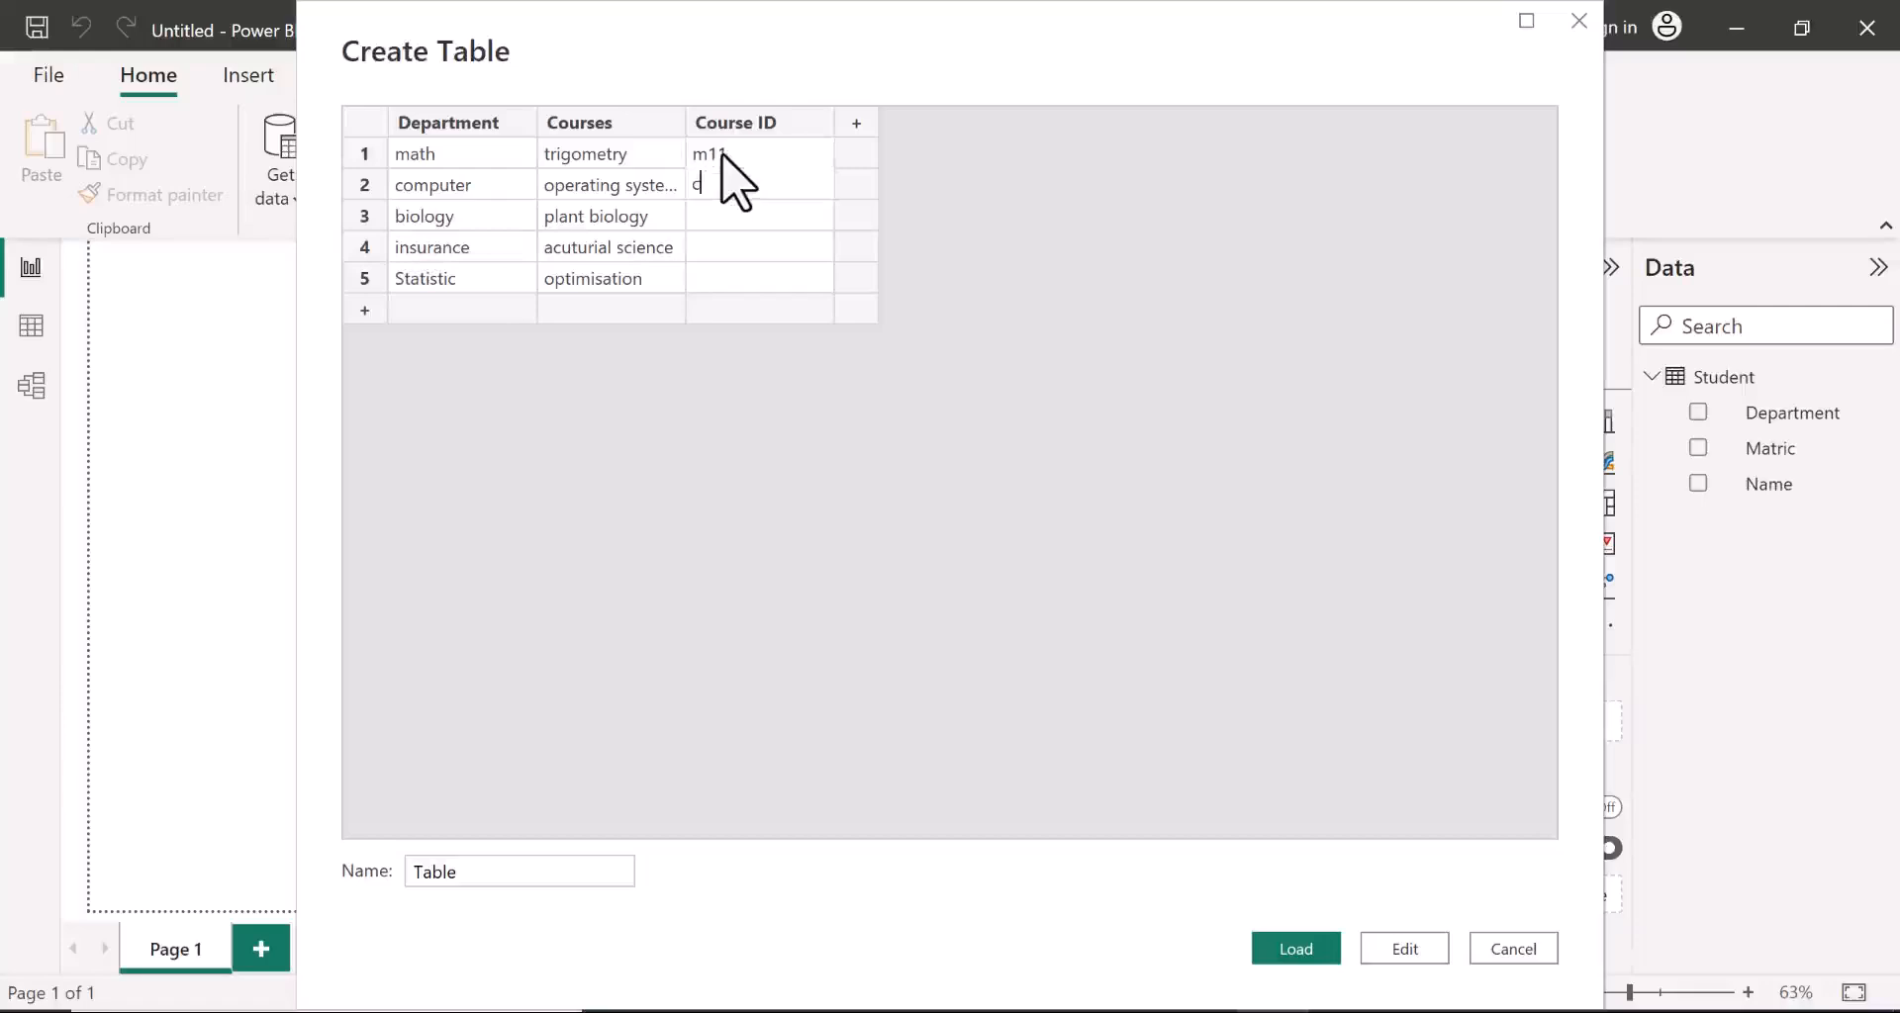
{"action": "type", "text": "22"}
{"action": "key", "text": "Return"}
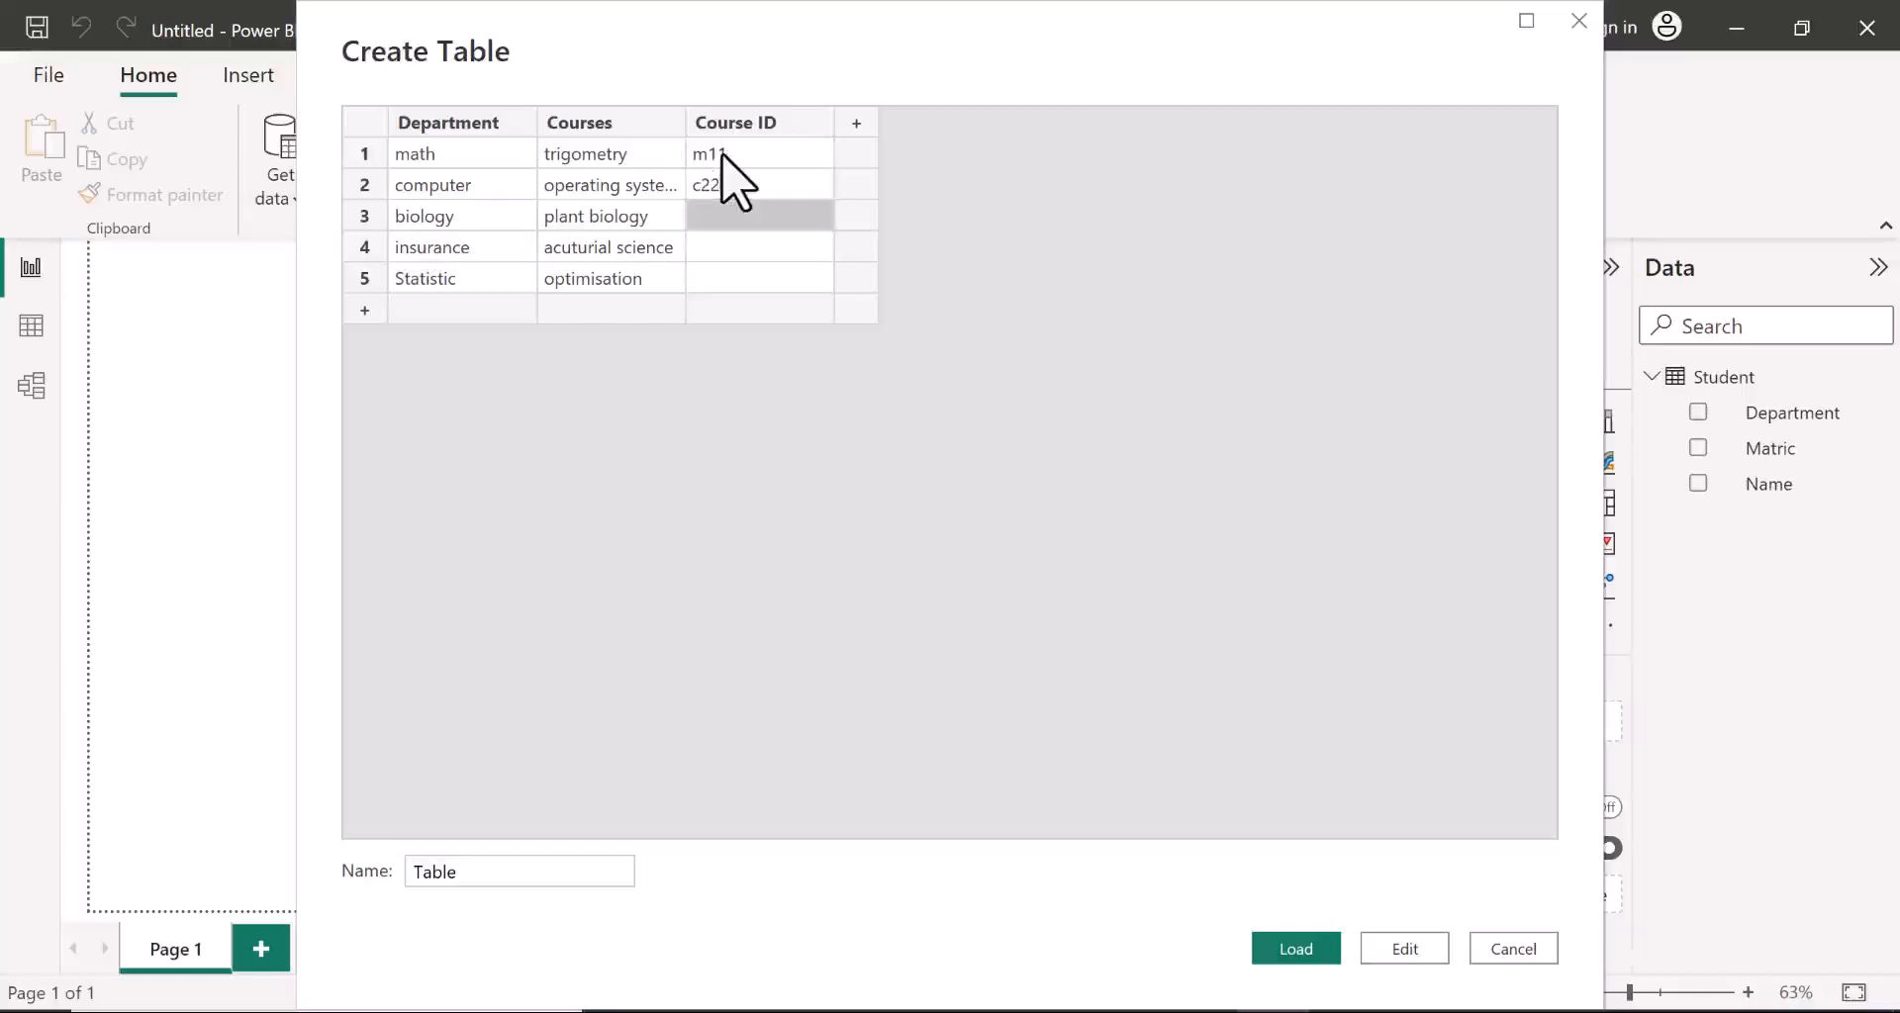
{"action": "type", "text": "b102"}
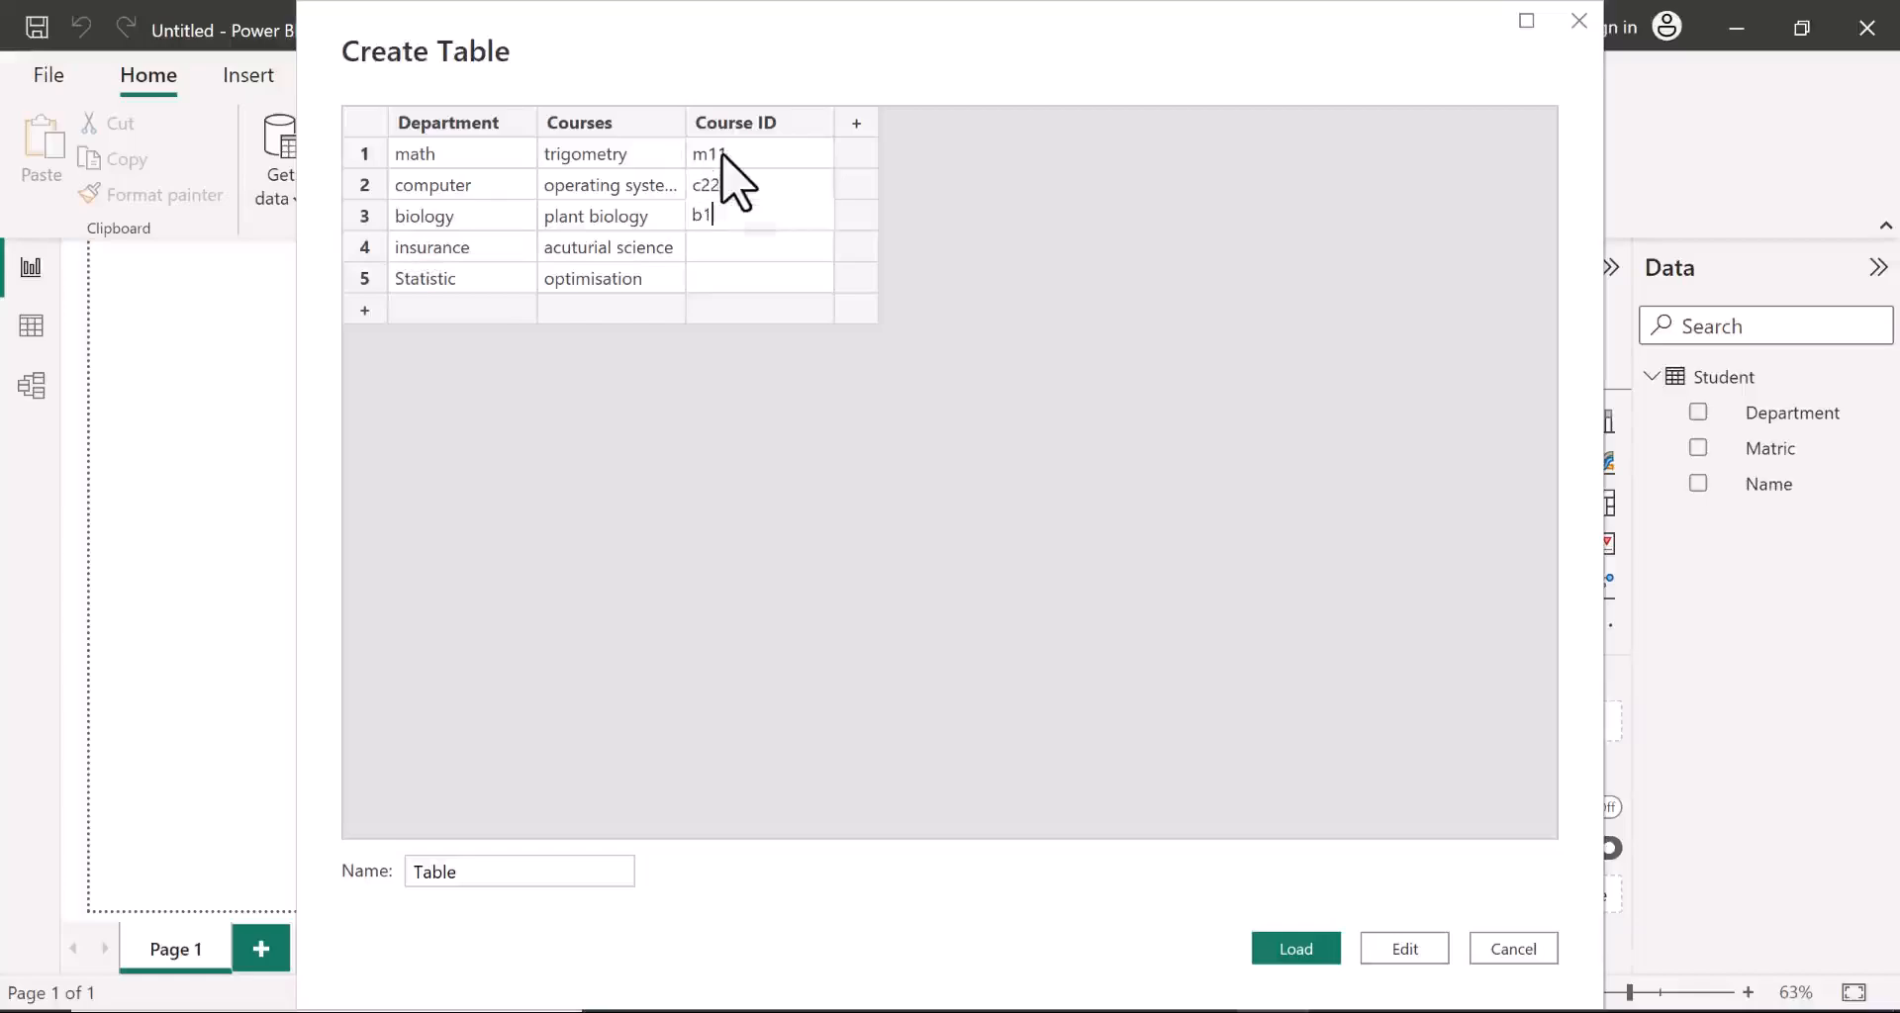
{"action": "key", "text": "Return"}
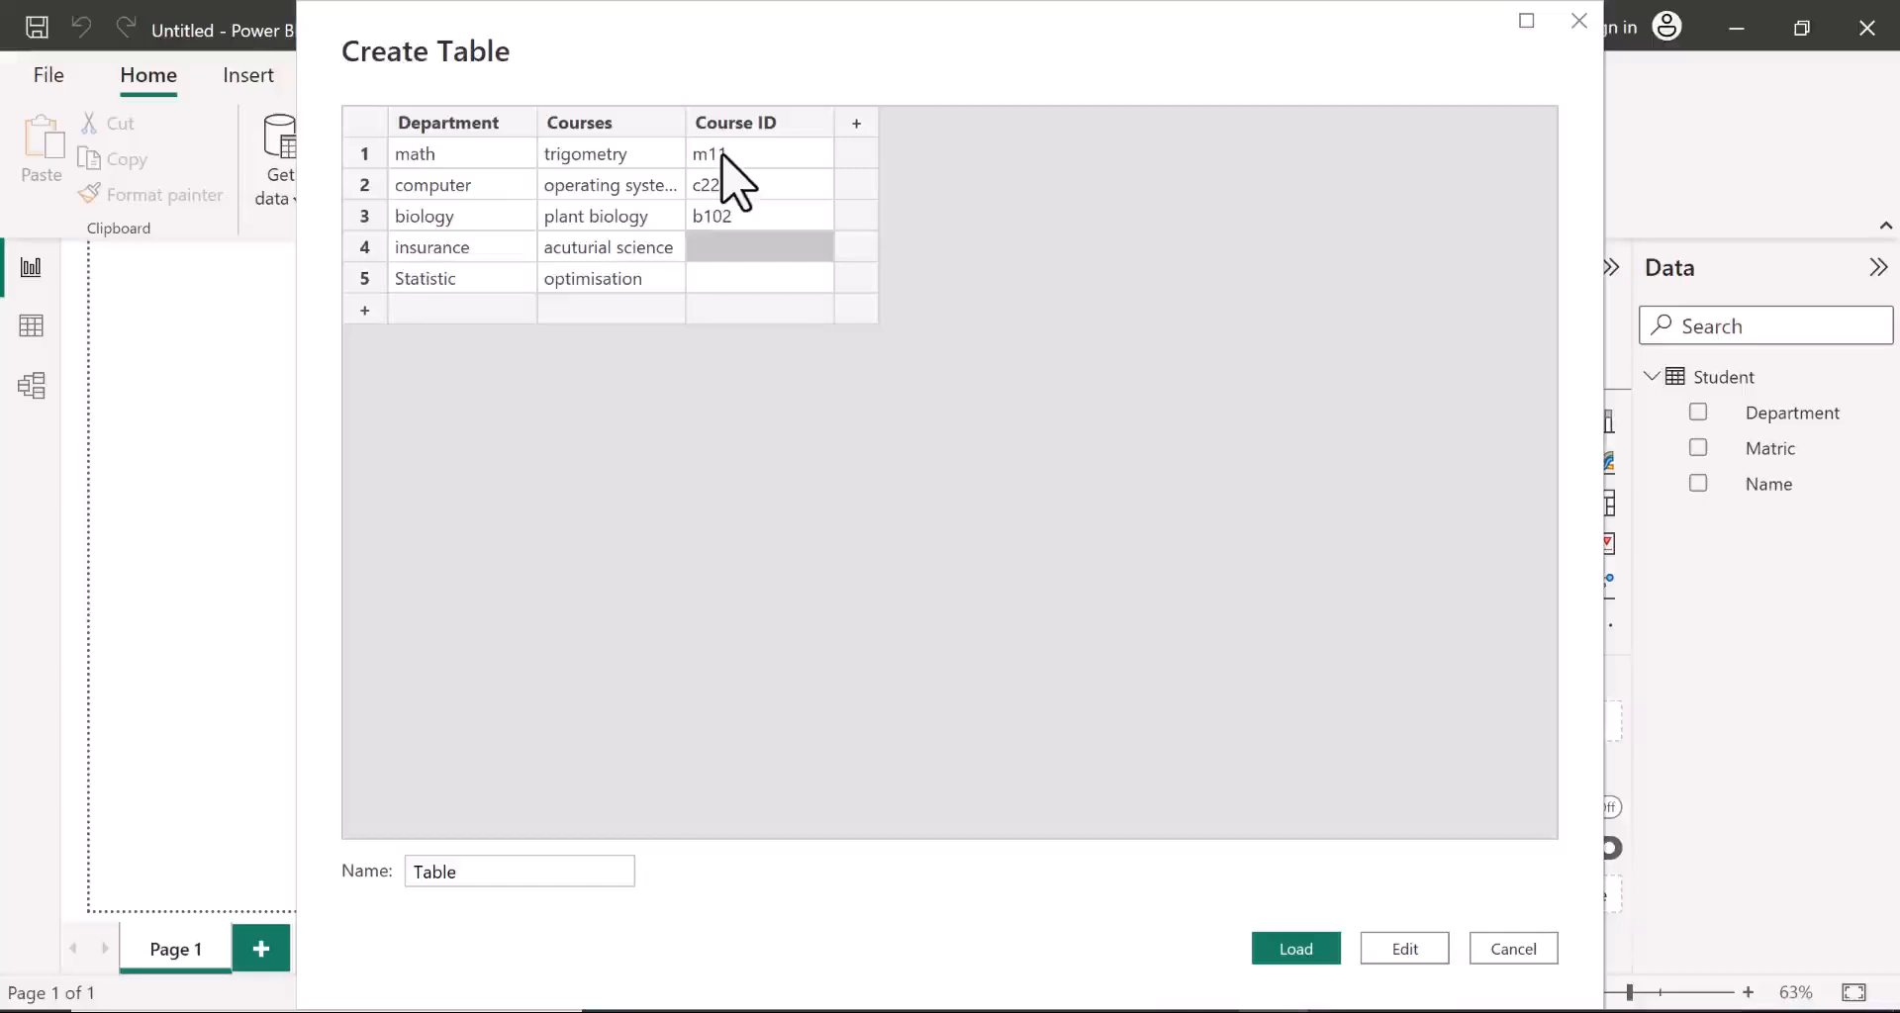
{"action": "type", "text": "I22"}
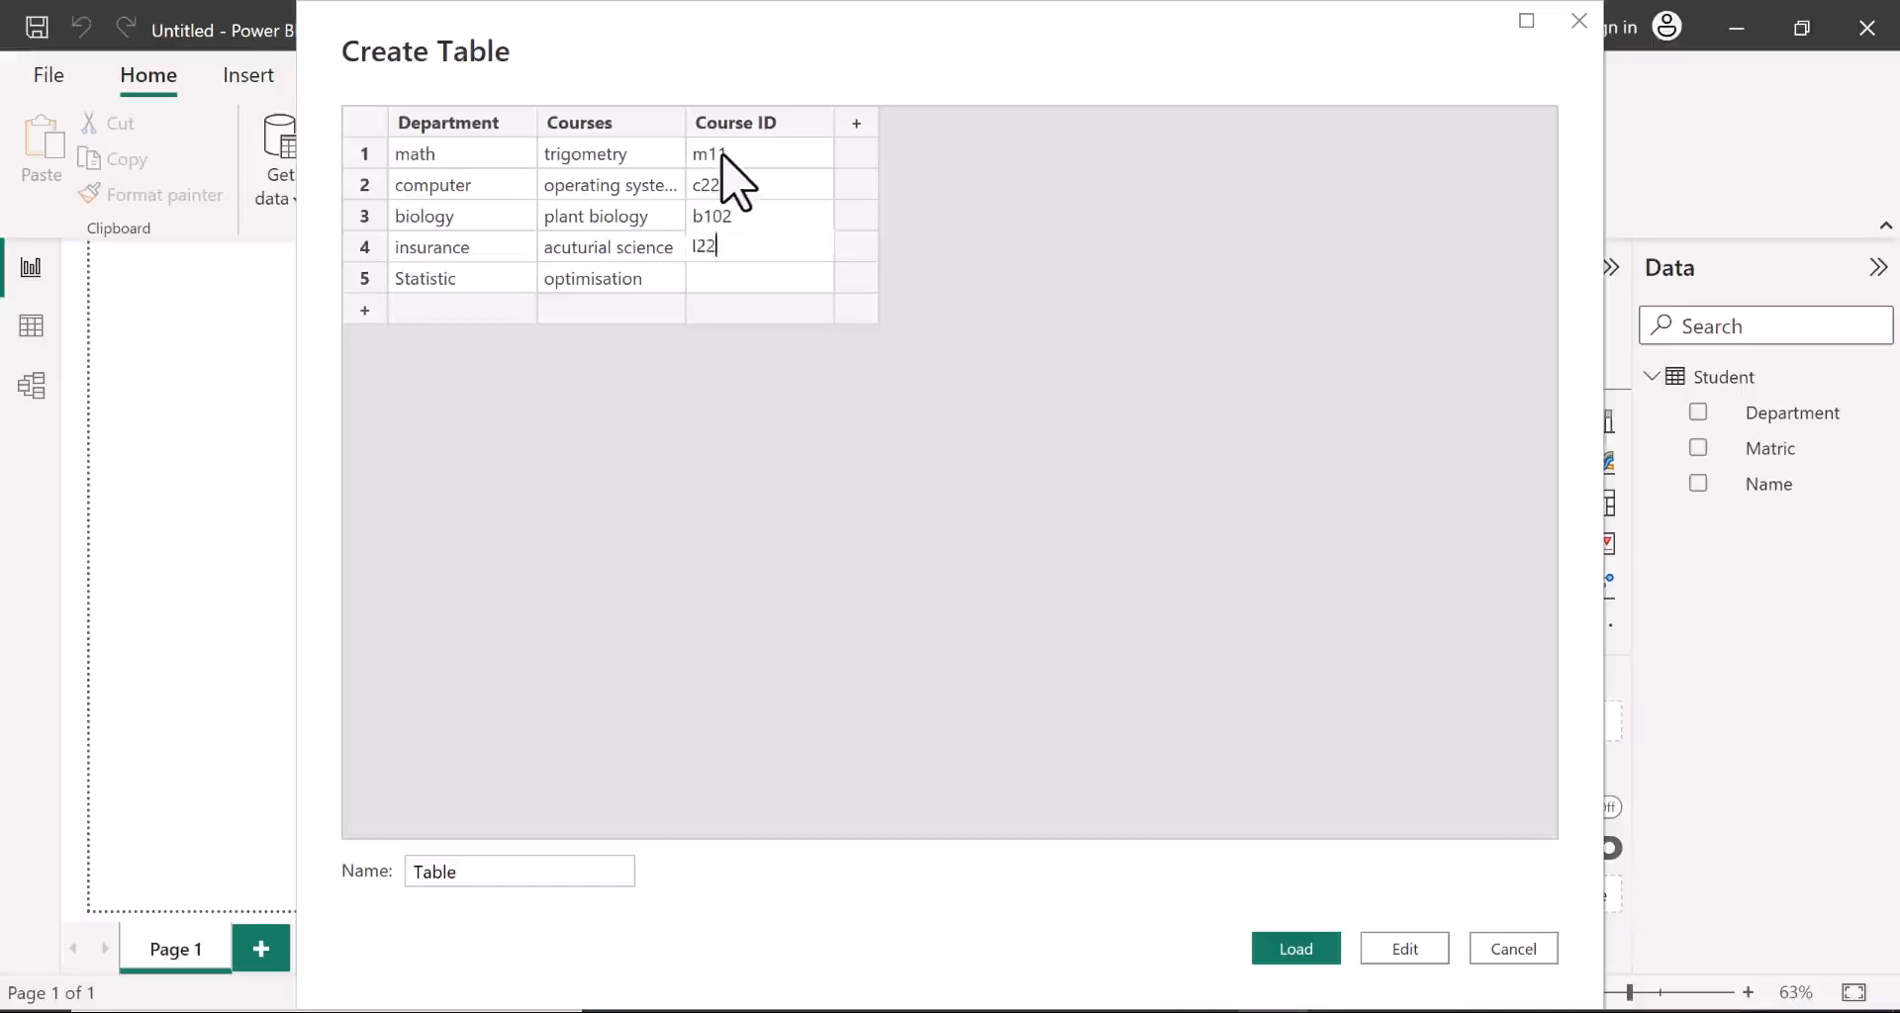
{"action": "key", "text": "Return"}
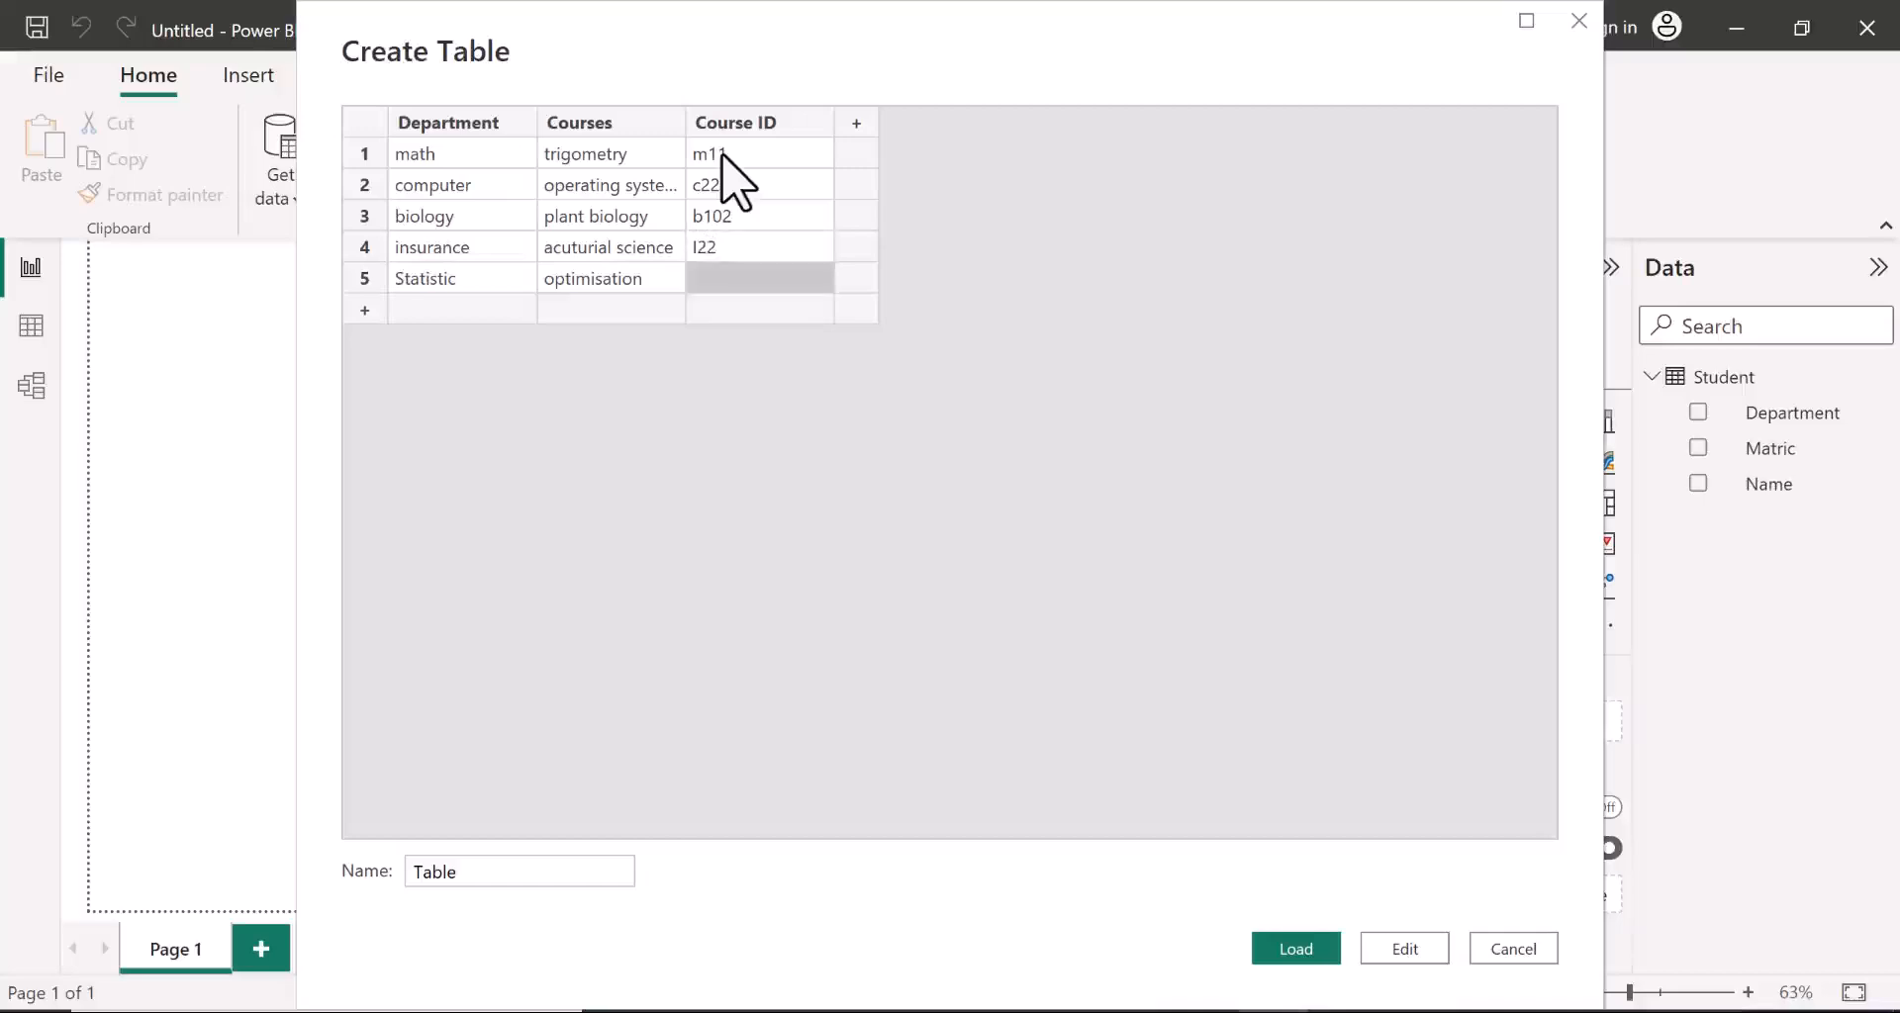
{"action": "type", "text": "S107"}
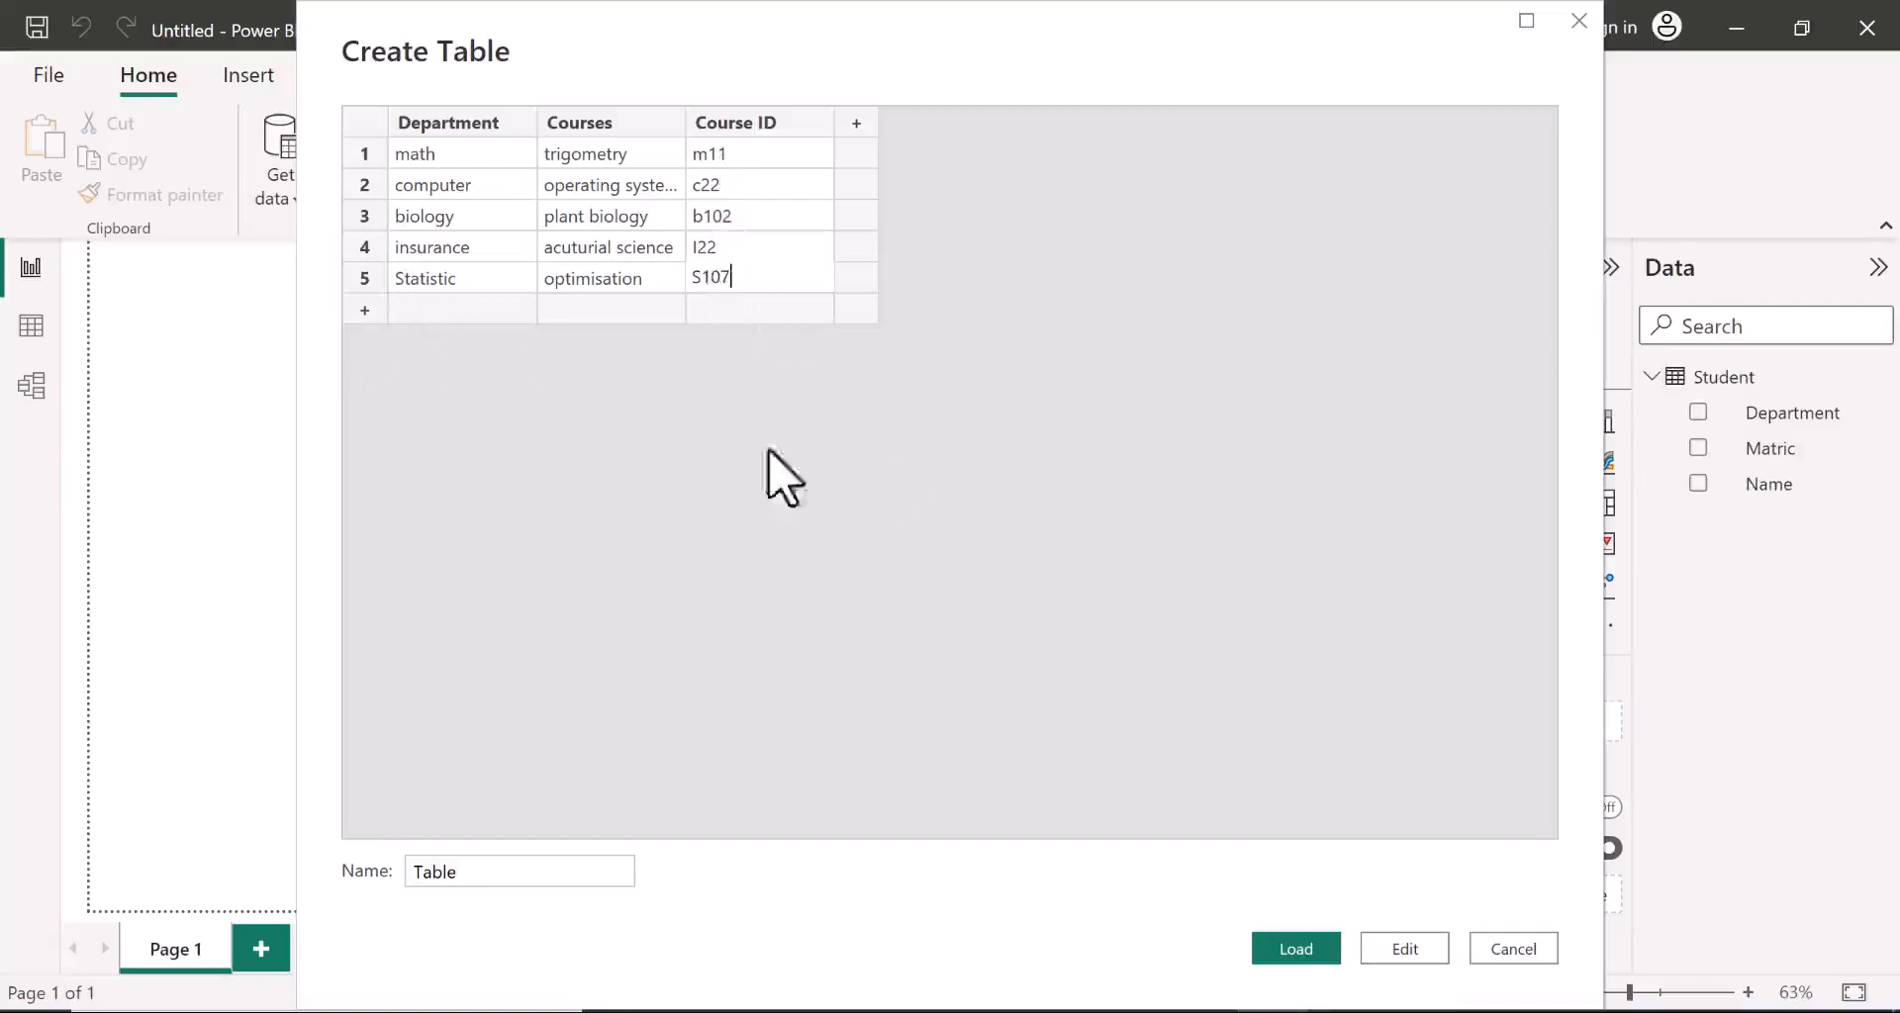
Step: Name the new table Courses and load it into the model
{"action": "left_click", "coordinate": [489, 875]}
{"action": "key", "text": "BackSpace"}
{"action": "key", "text": "BackSpace"}
{"action": "key", "text": "BackSpace"}
{"action": "key", "text": "BackSpace"}
{"action": "key", "text": "BackSpace"}
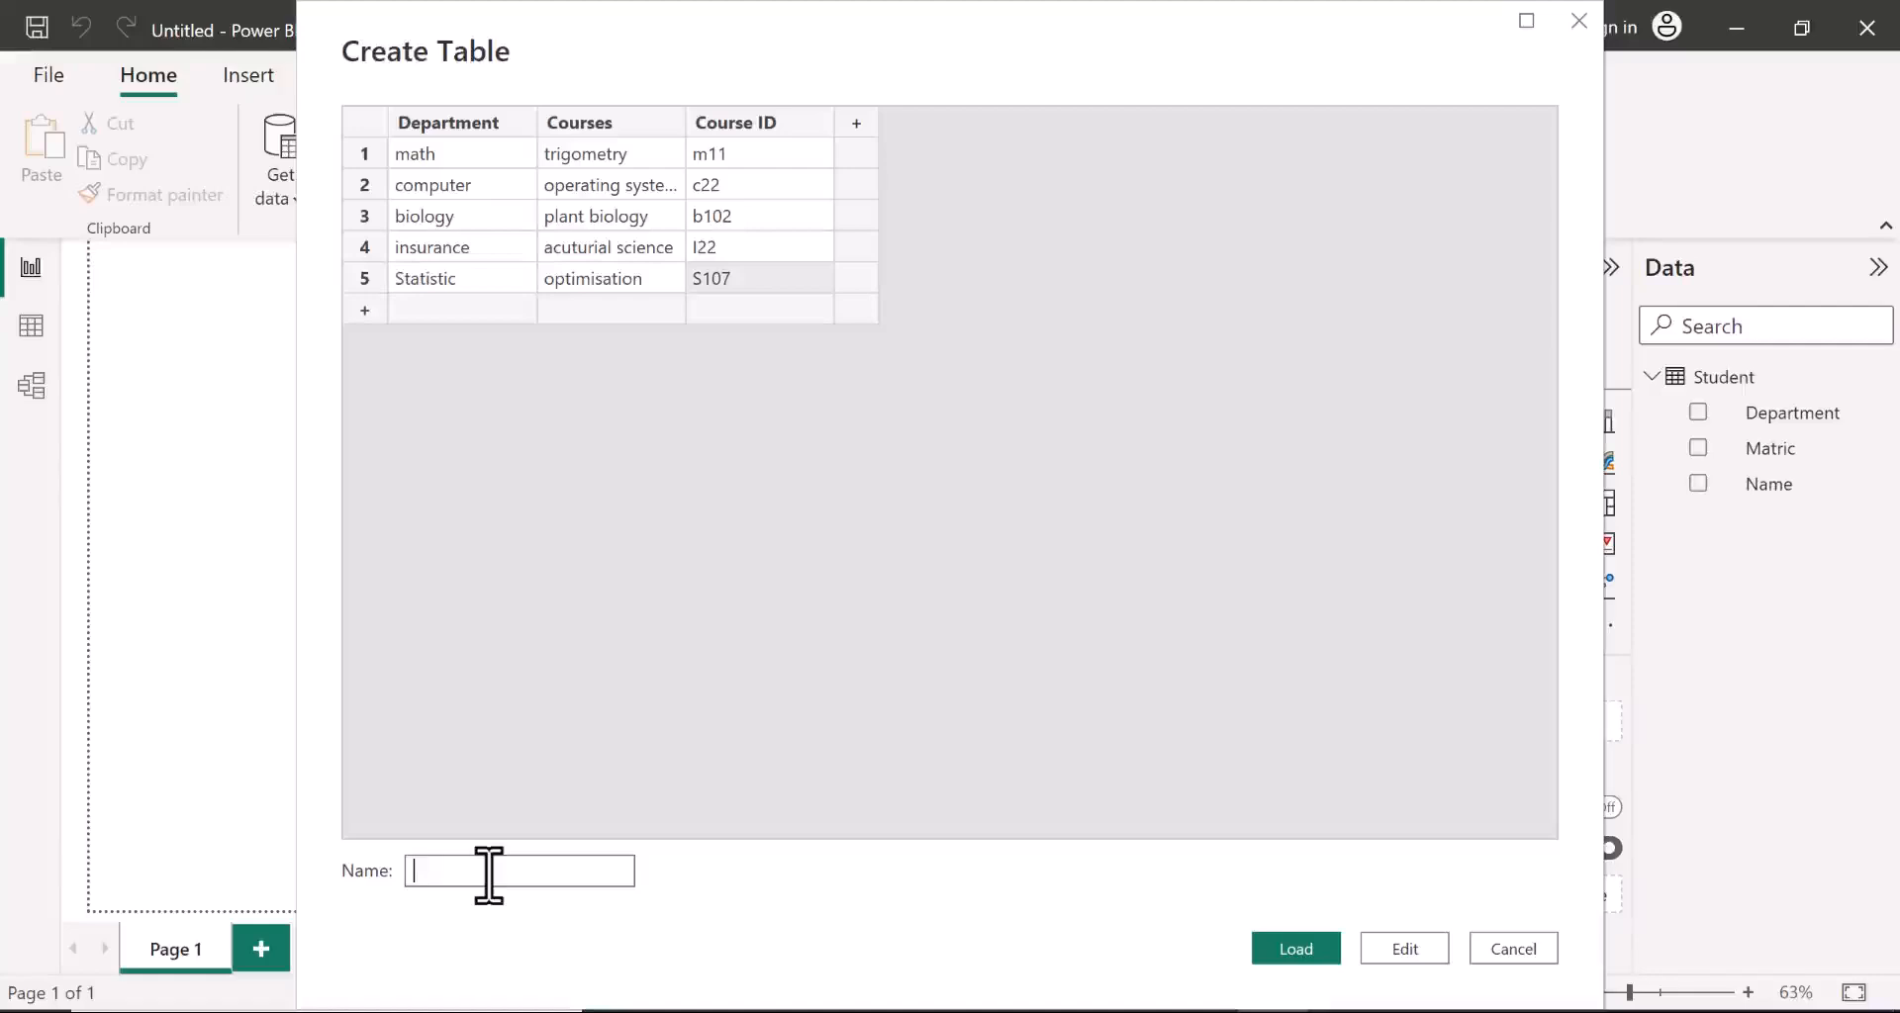
{"action": "type", "text": "Courses"}
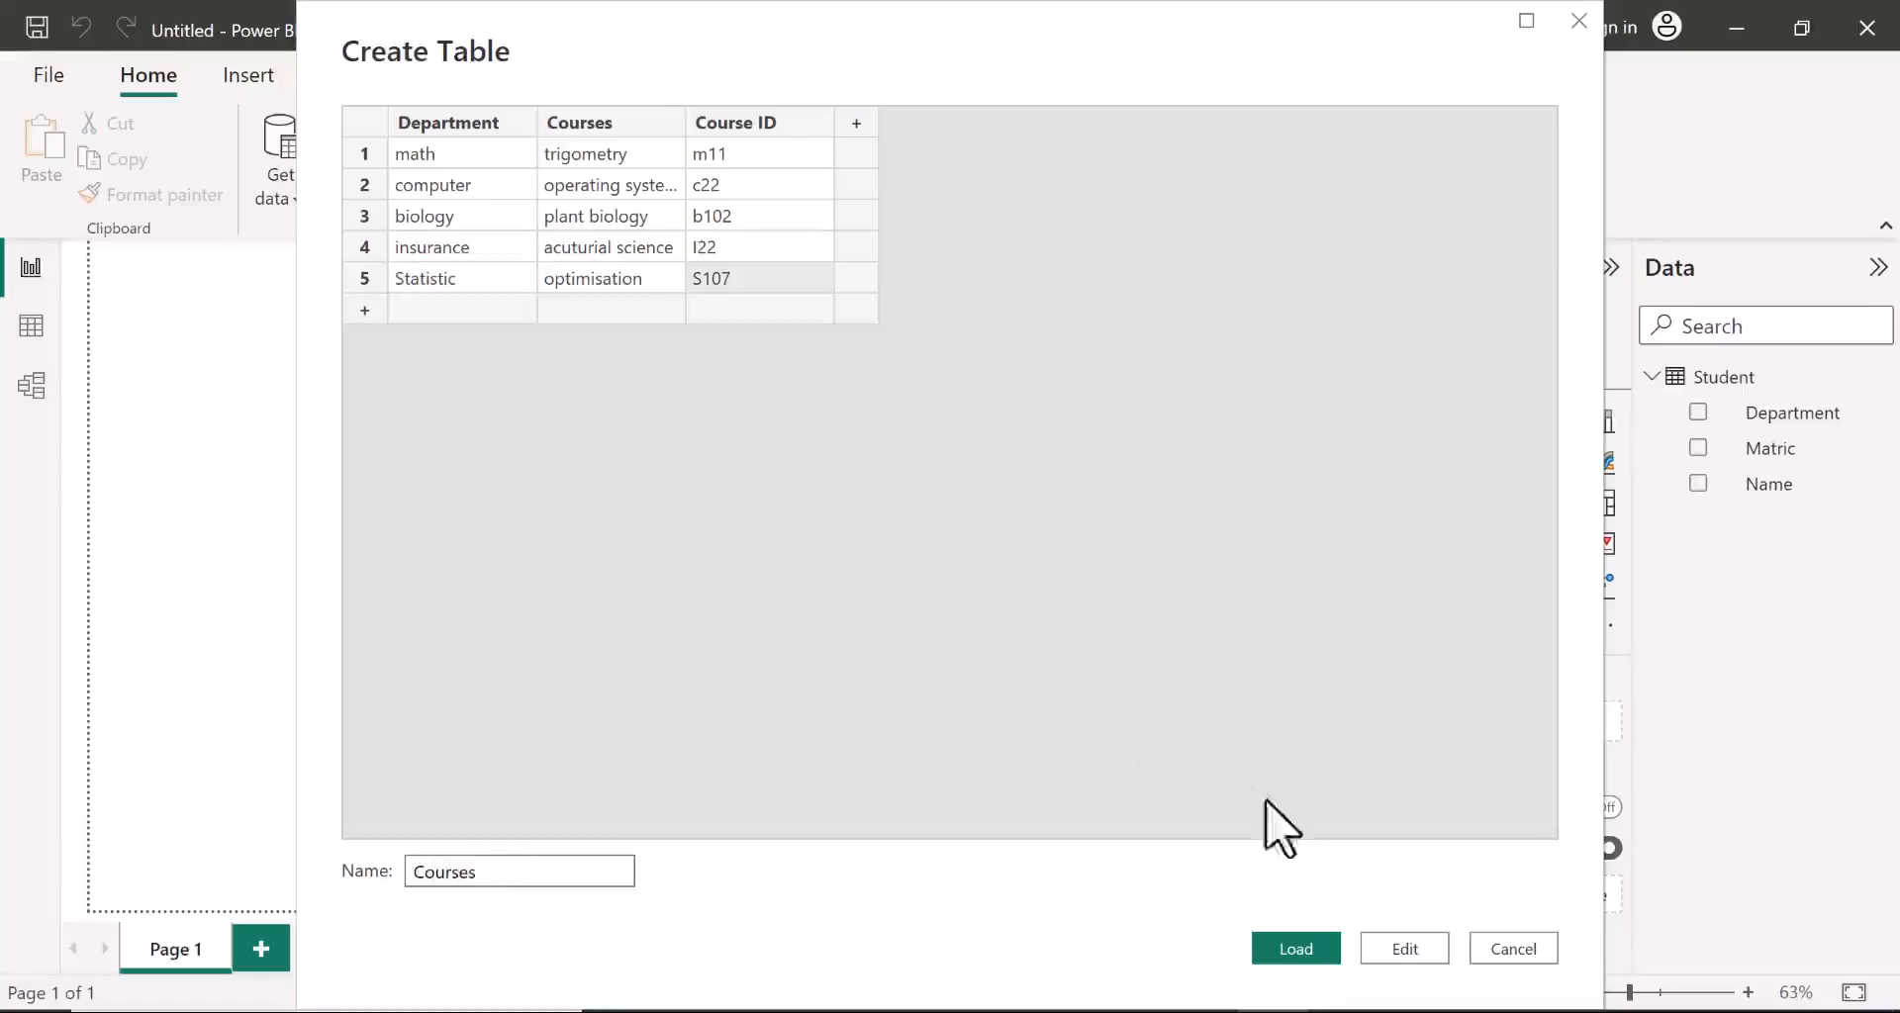
{"action": "left_click", "coordinate": [1299, 950]}
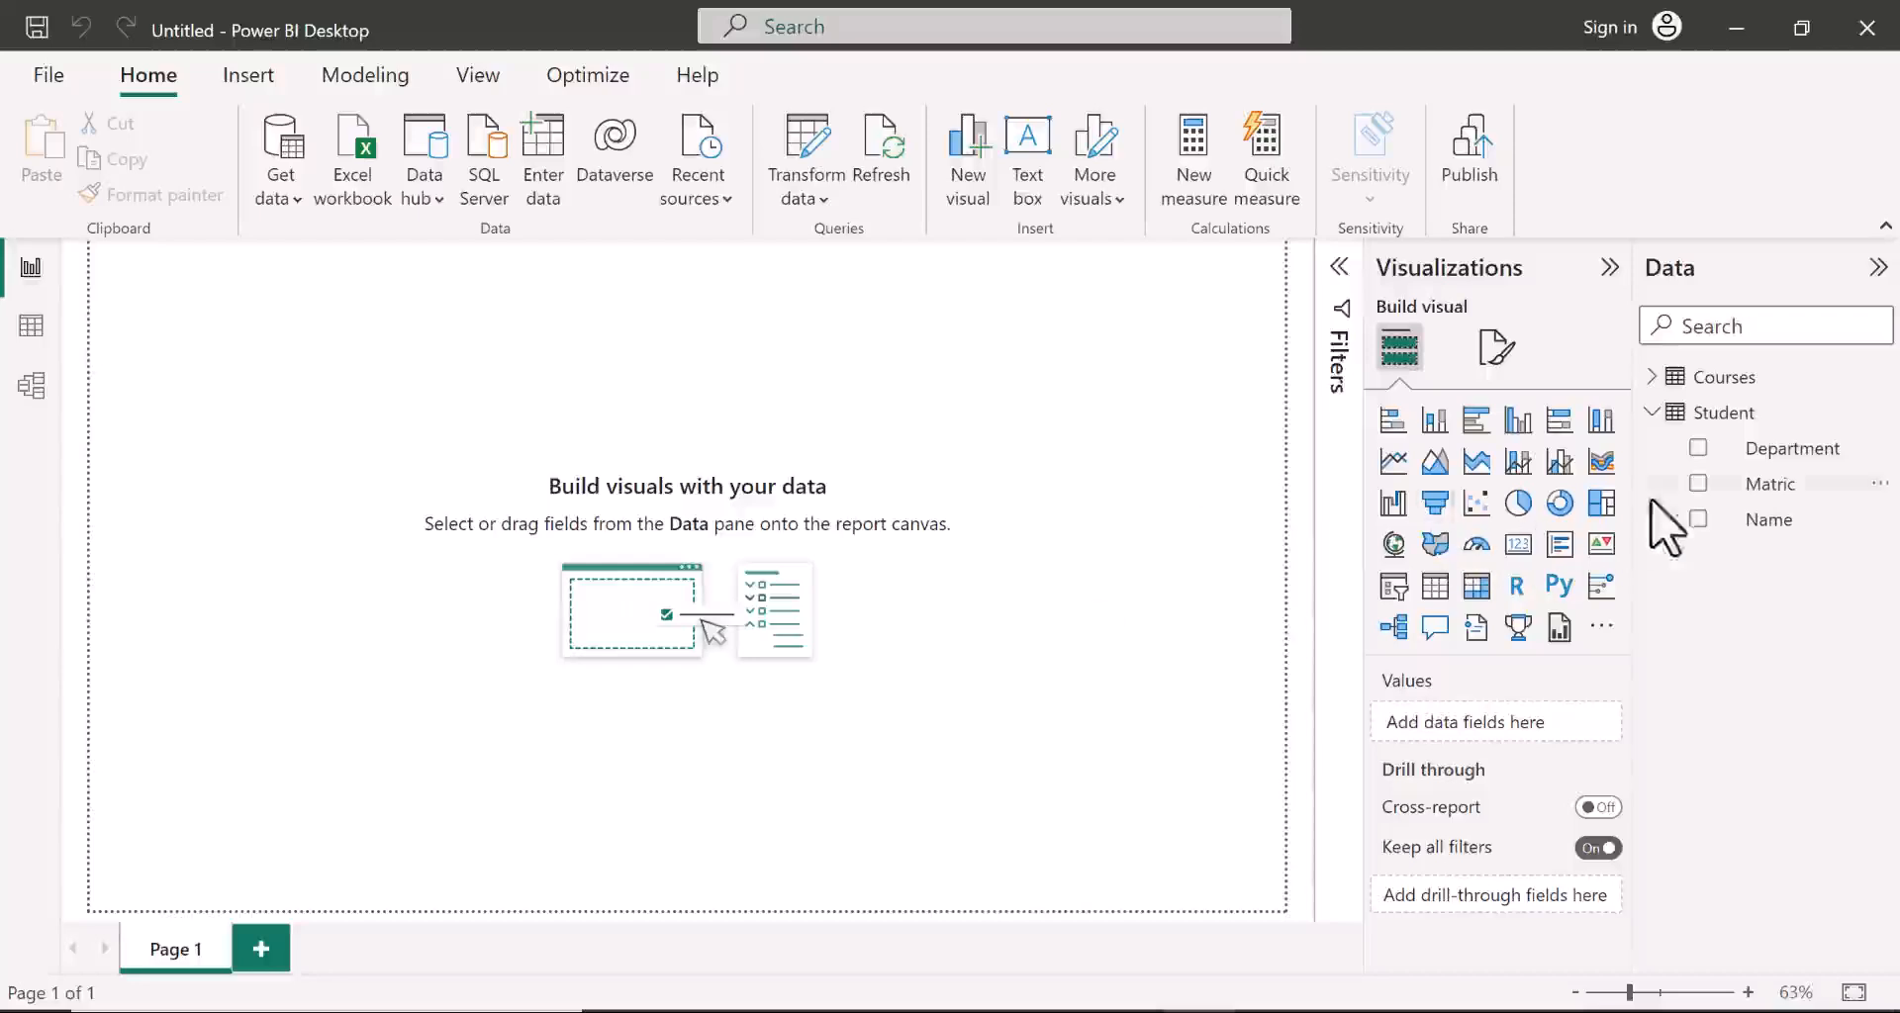
Step: Examine the Courses table's fields and its rows in Data view
{"action": "left_click", "coordinate": [1651, 376]}
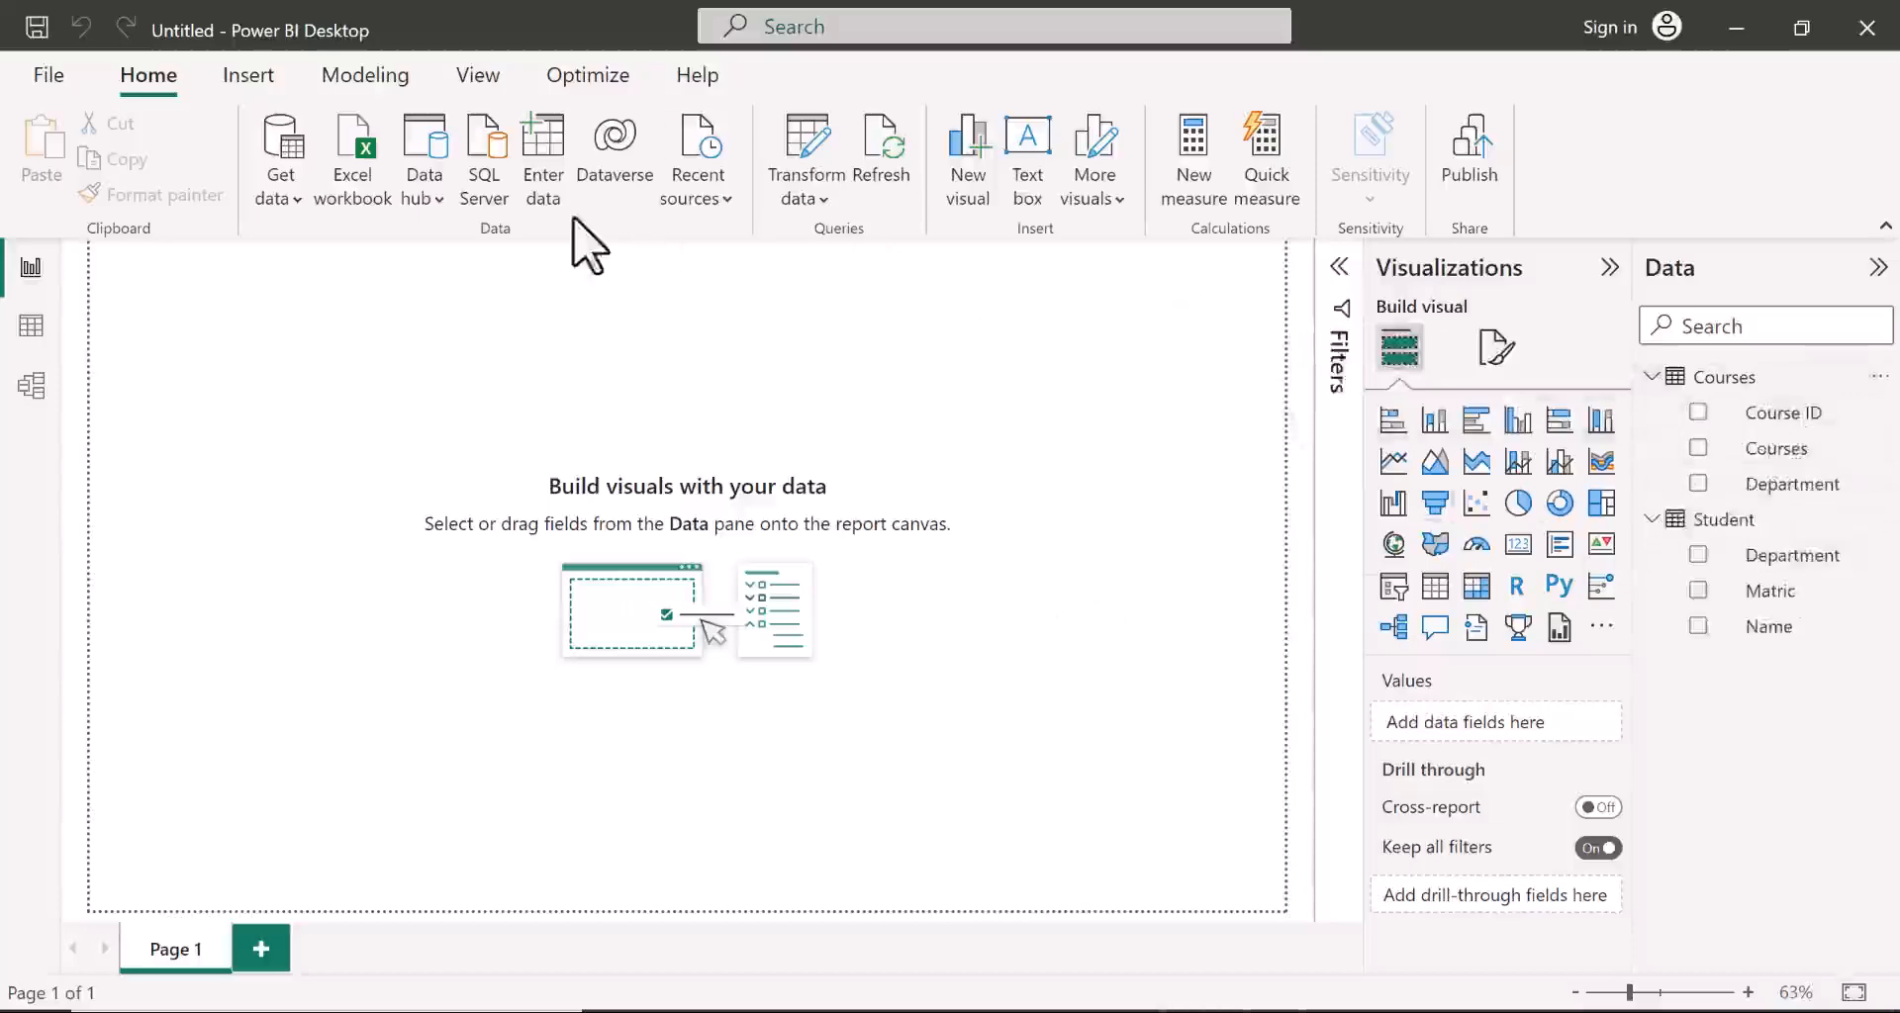
{"action": "left_click", "coordinate": [32, 327]}
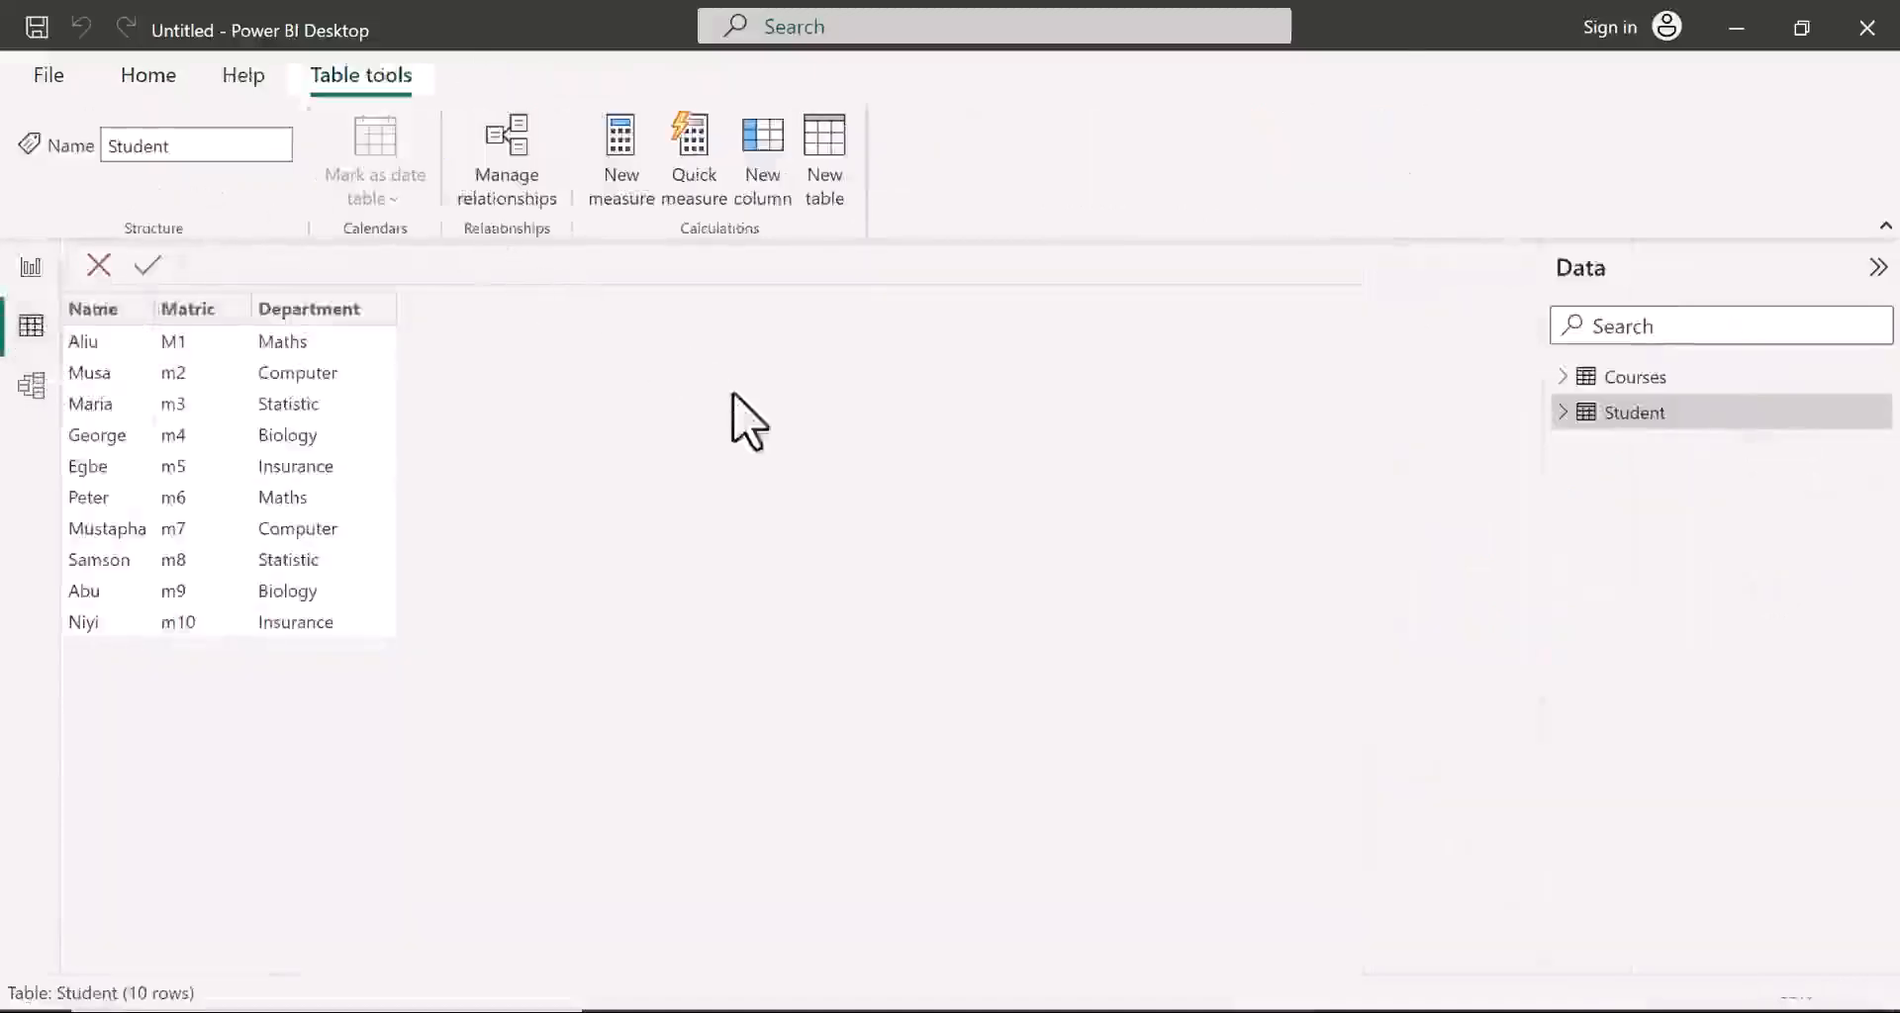
{"action": "left_click", "coordinate": [1646, 379]}
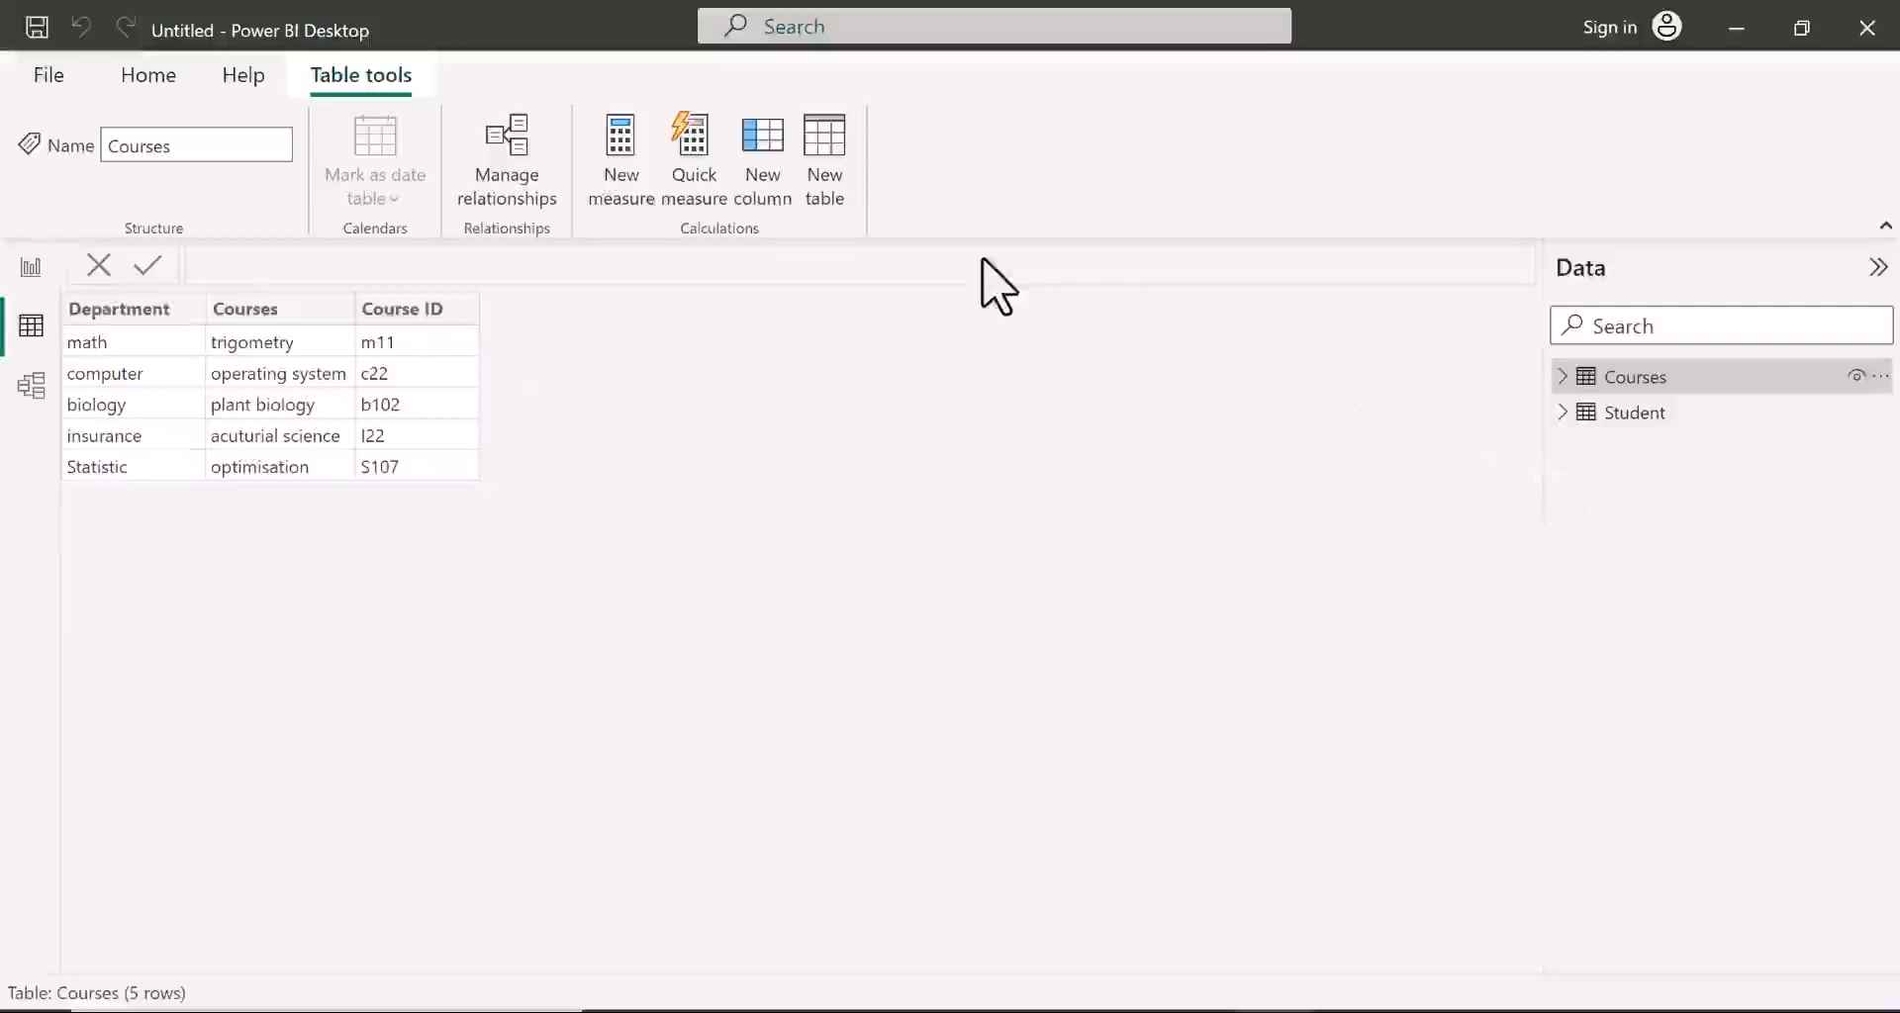
Step: Review the data source settings, including data sources in the current file, and close them
{"action": "left_click", "coordinate": [40, 75]}
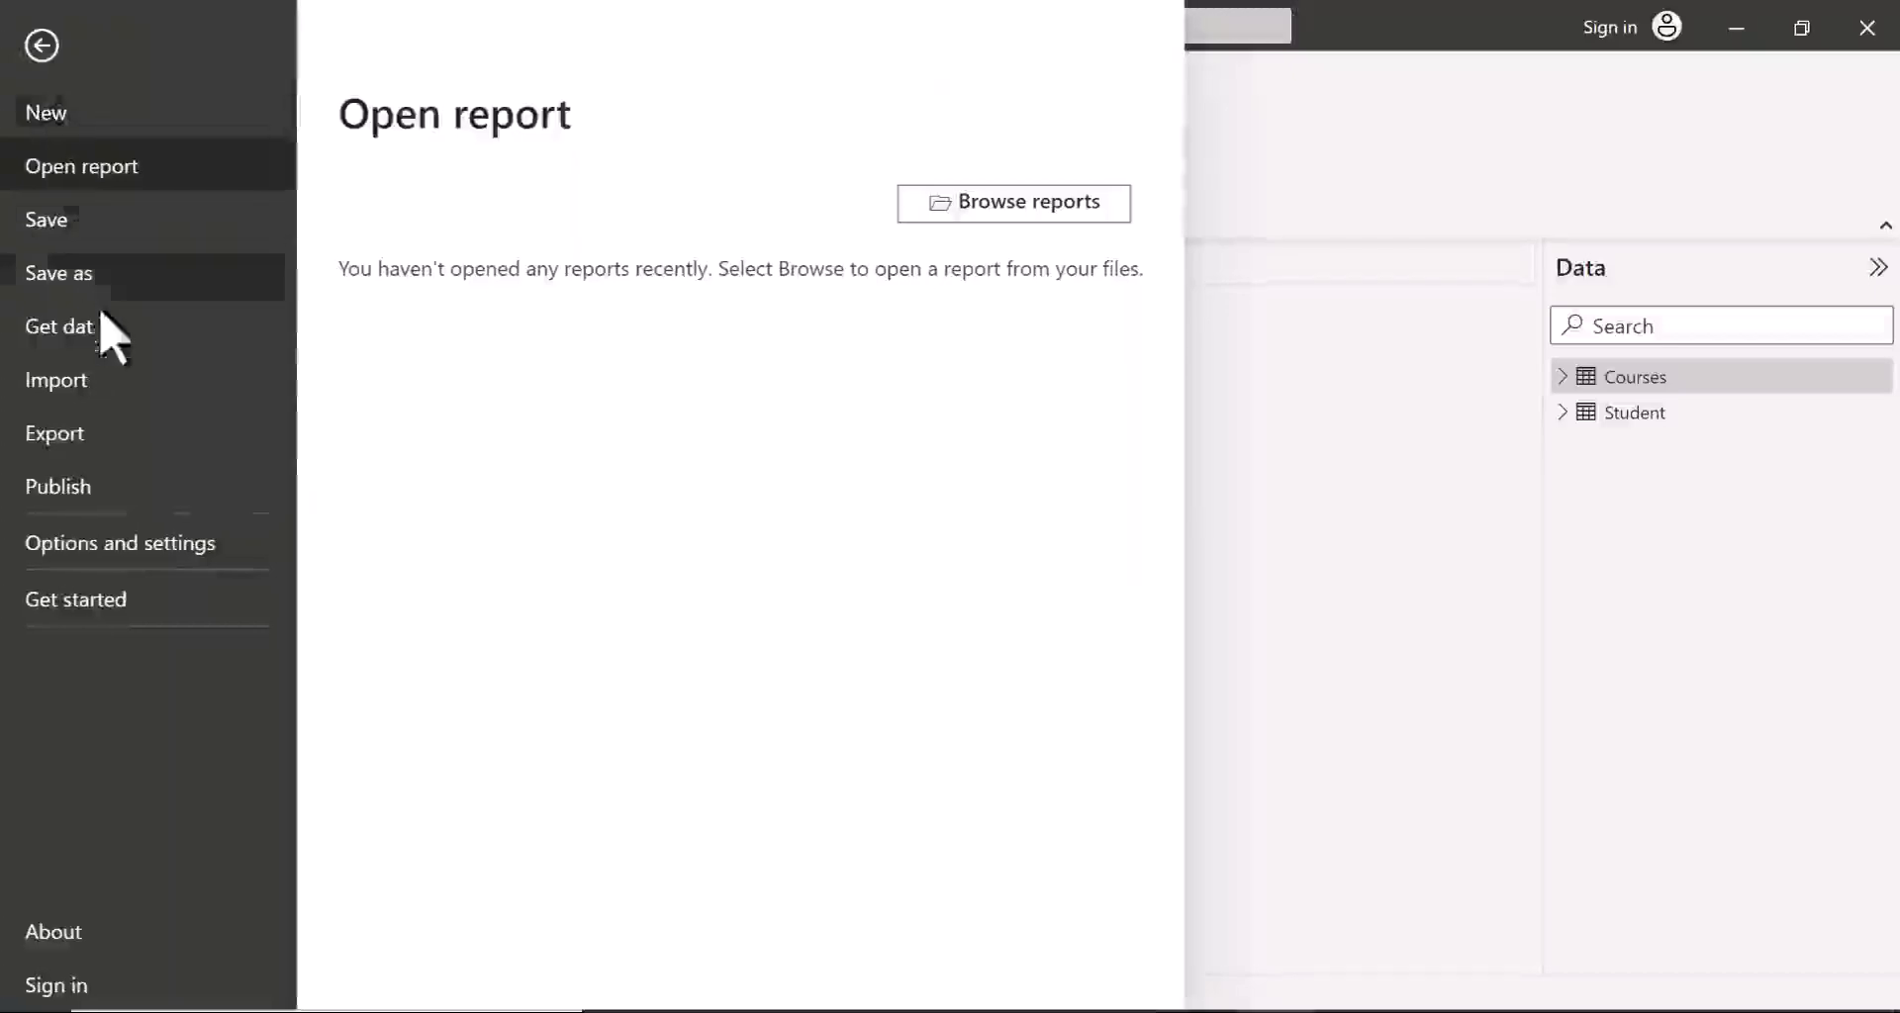
{"action": "left_click", "coordinate": [135, 546]}
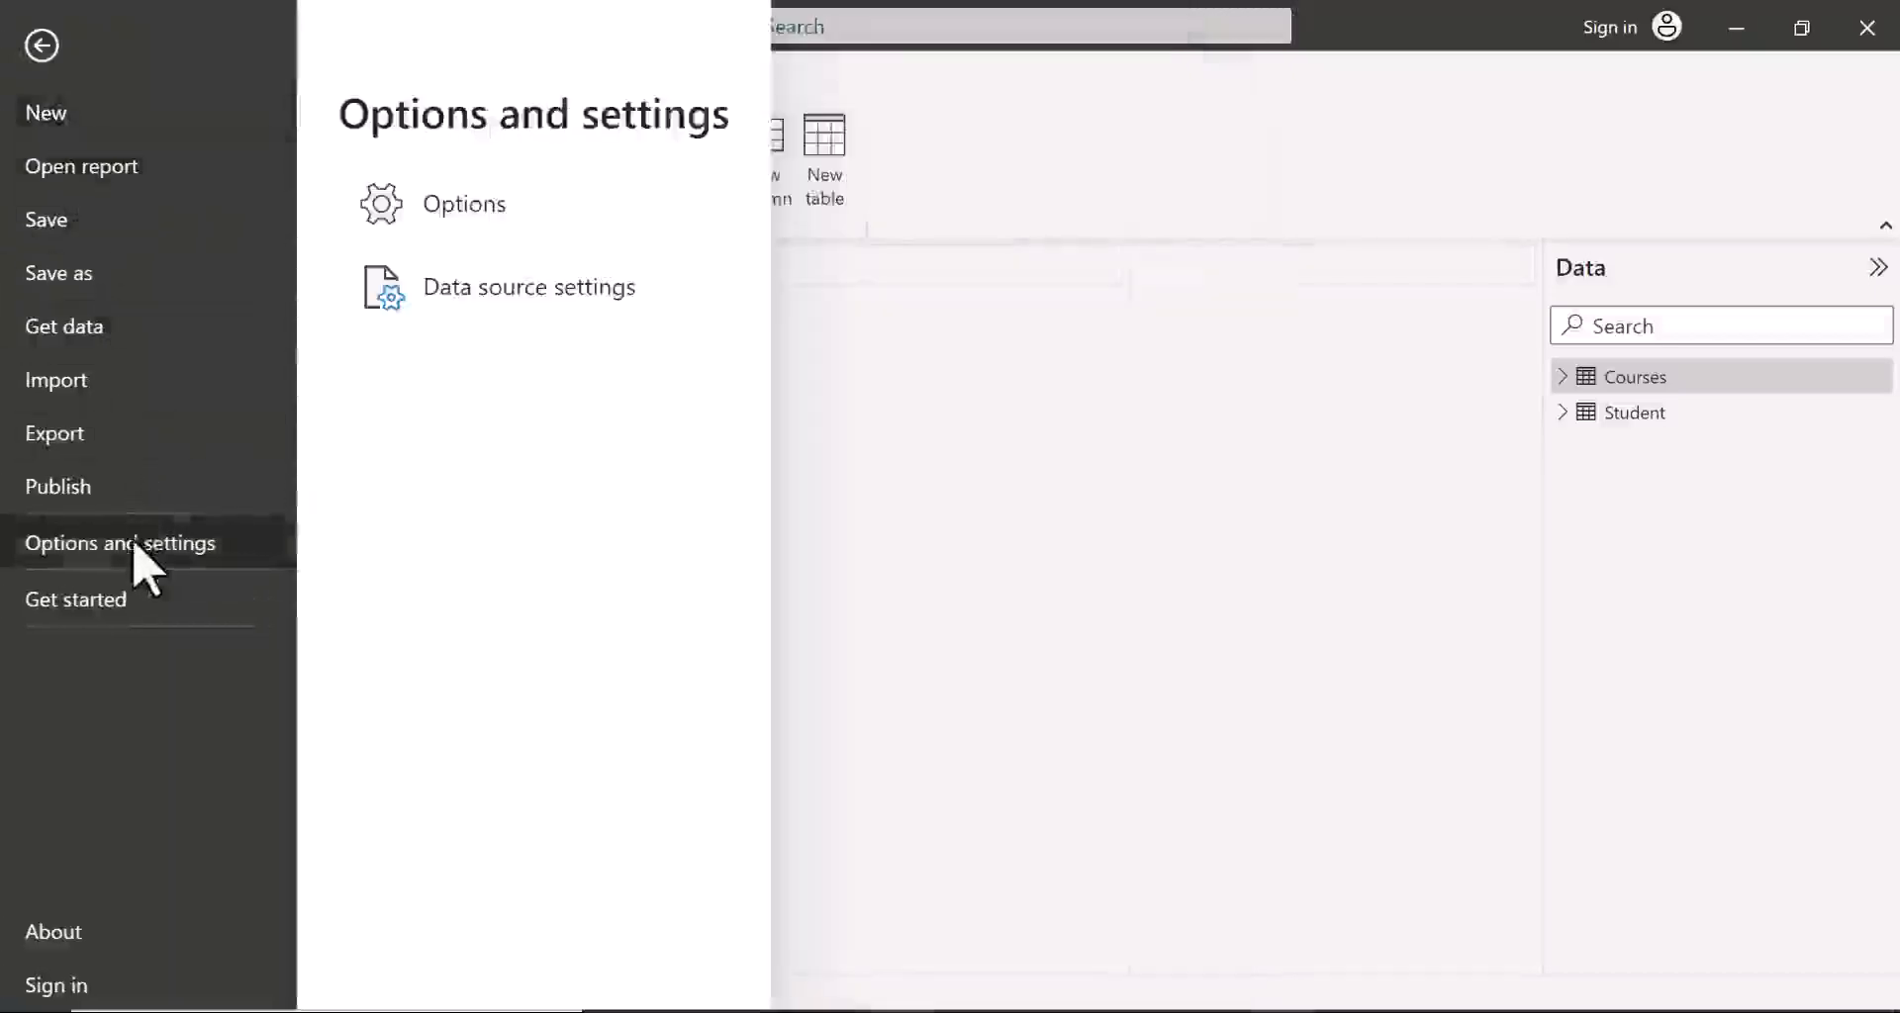
{"action": "left_click", "coordinate": [366, 283]}
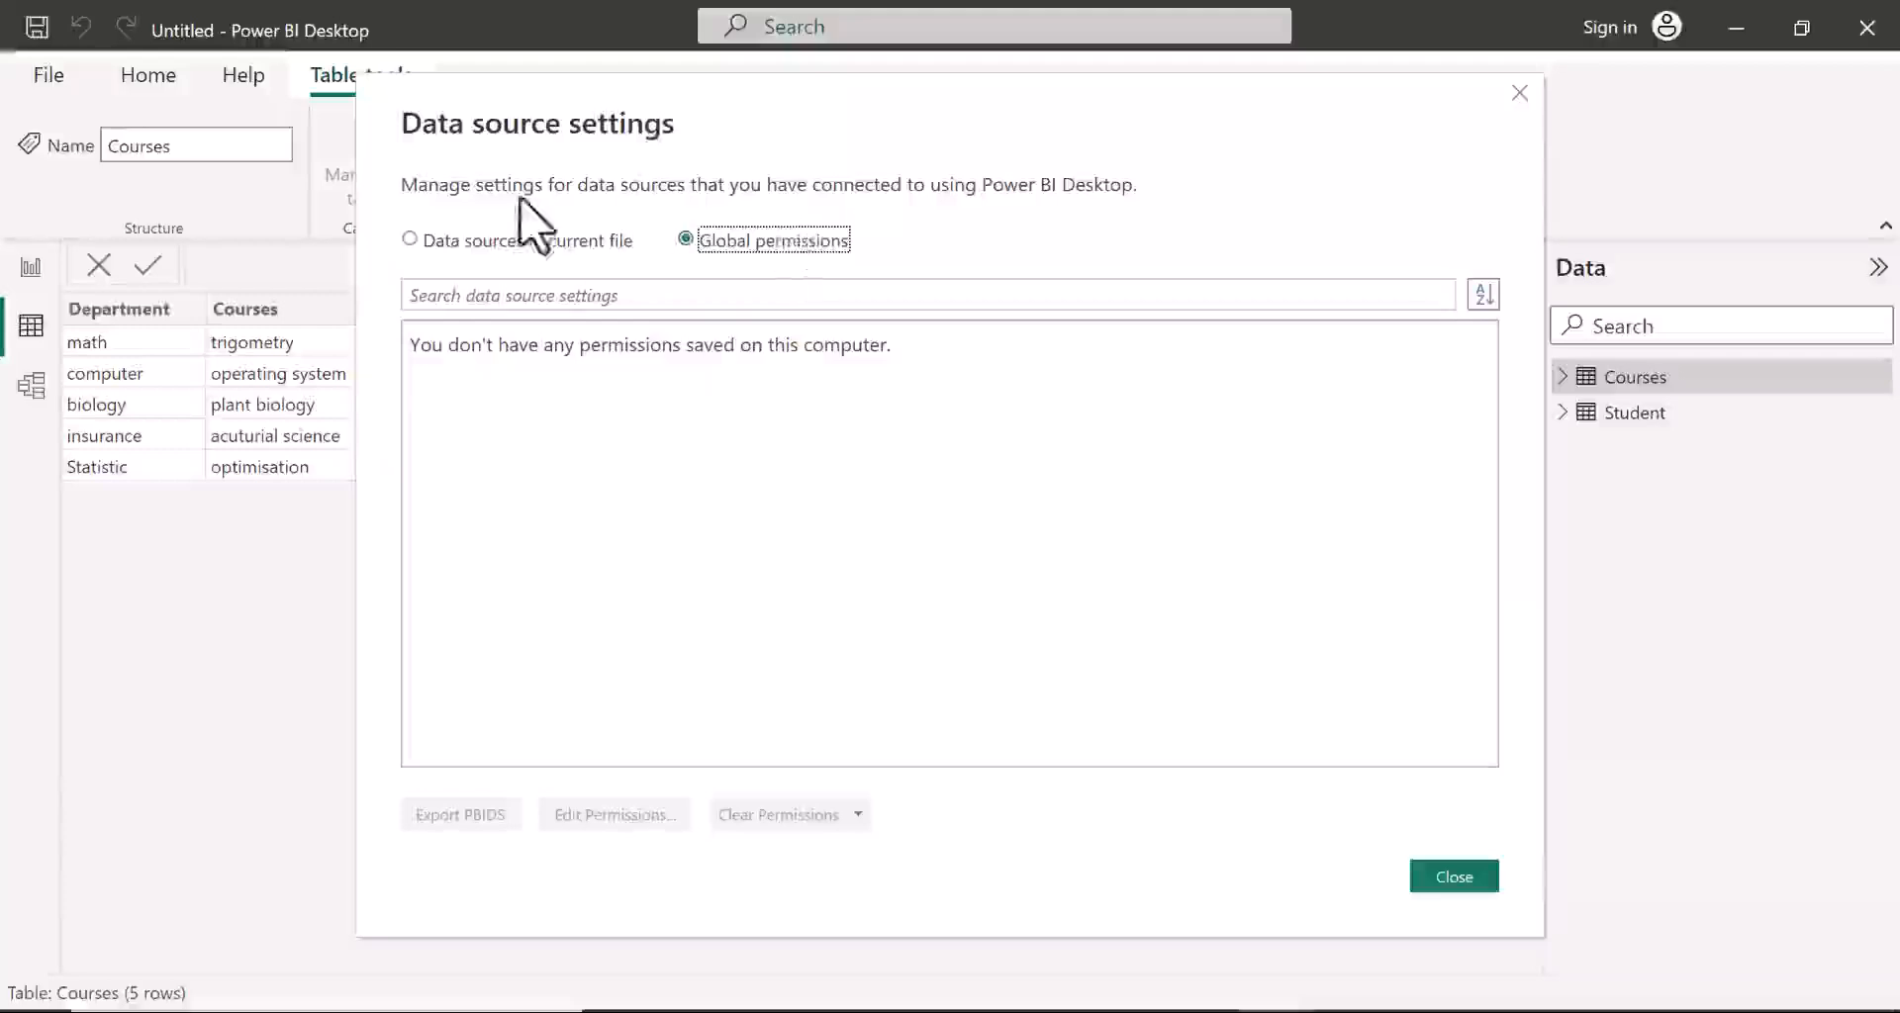
{"action": "left_click", "coordinate": [410, 241]}
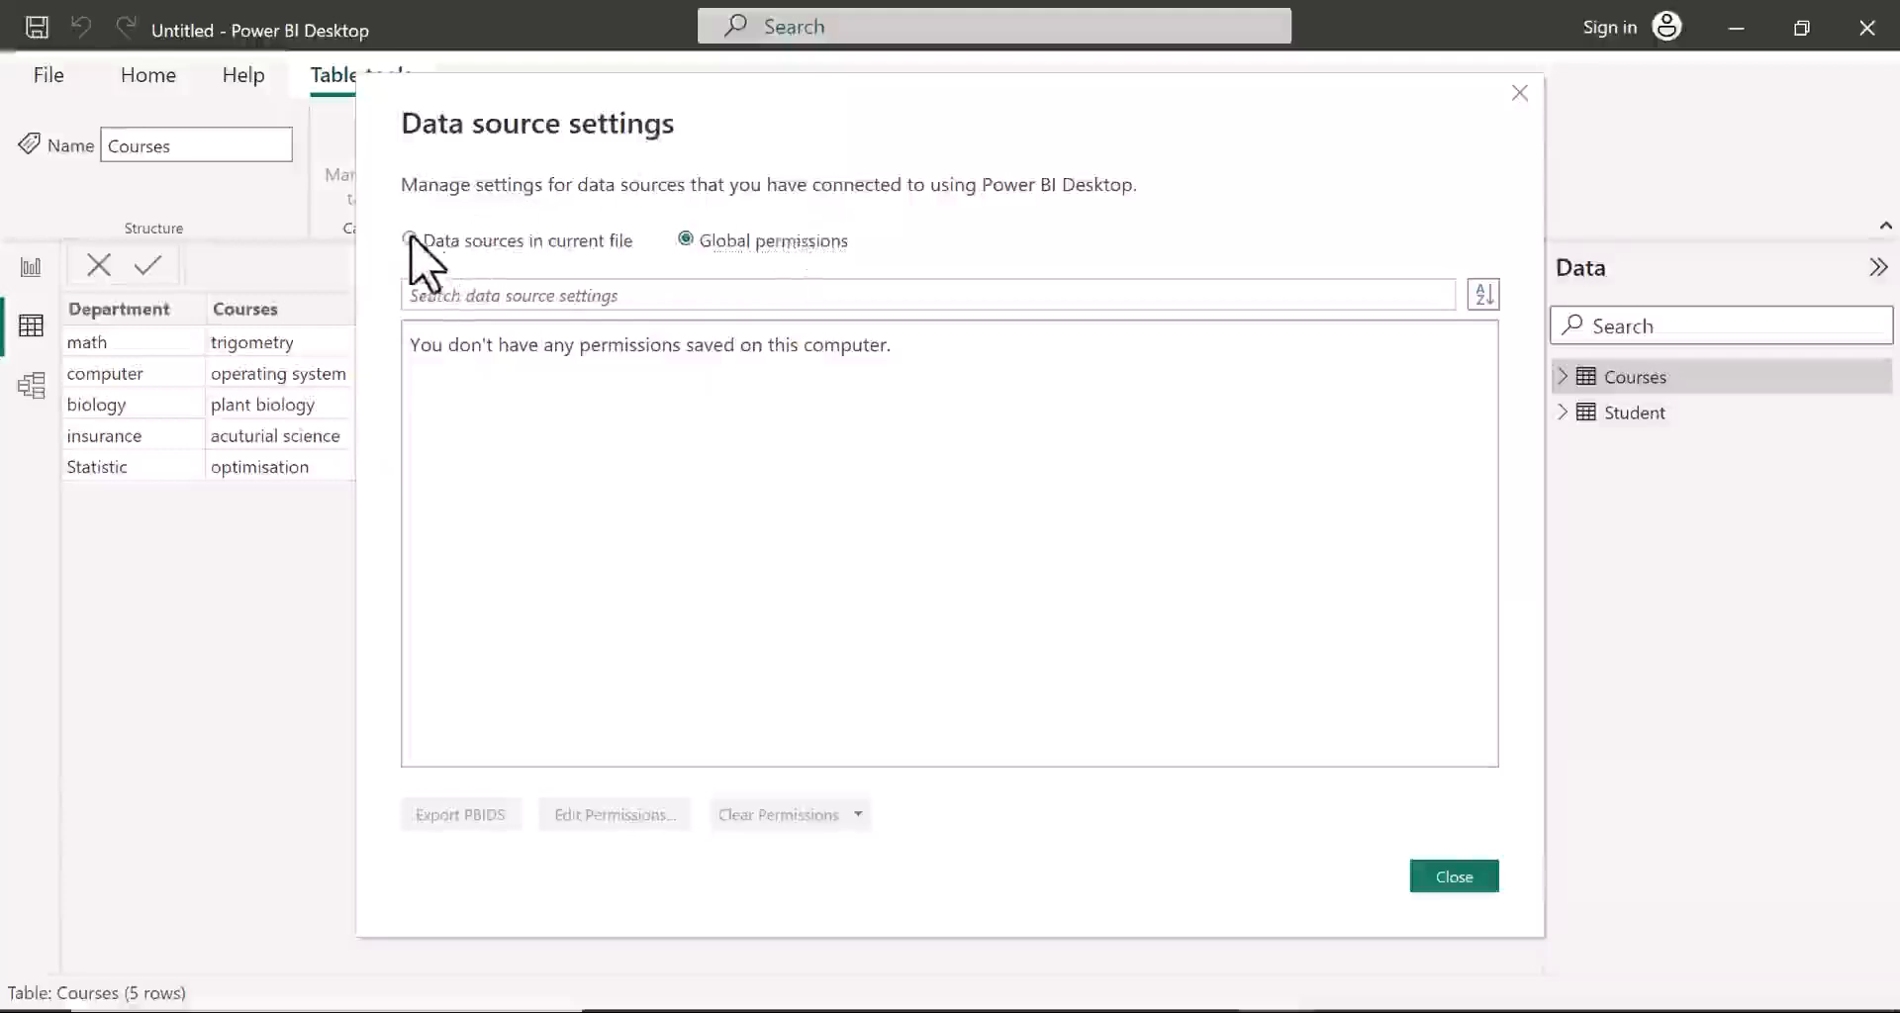
{"action": "left_click", "coordinate": [1447, 893]}
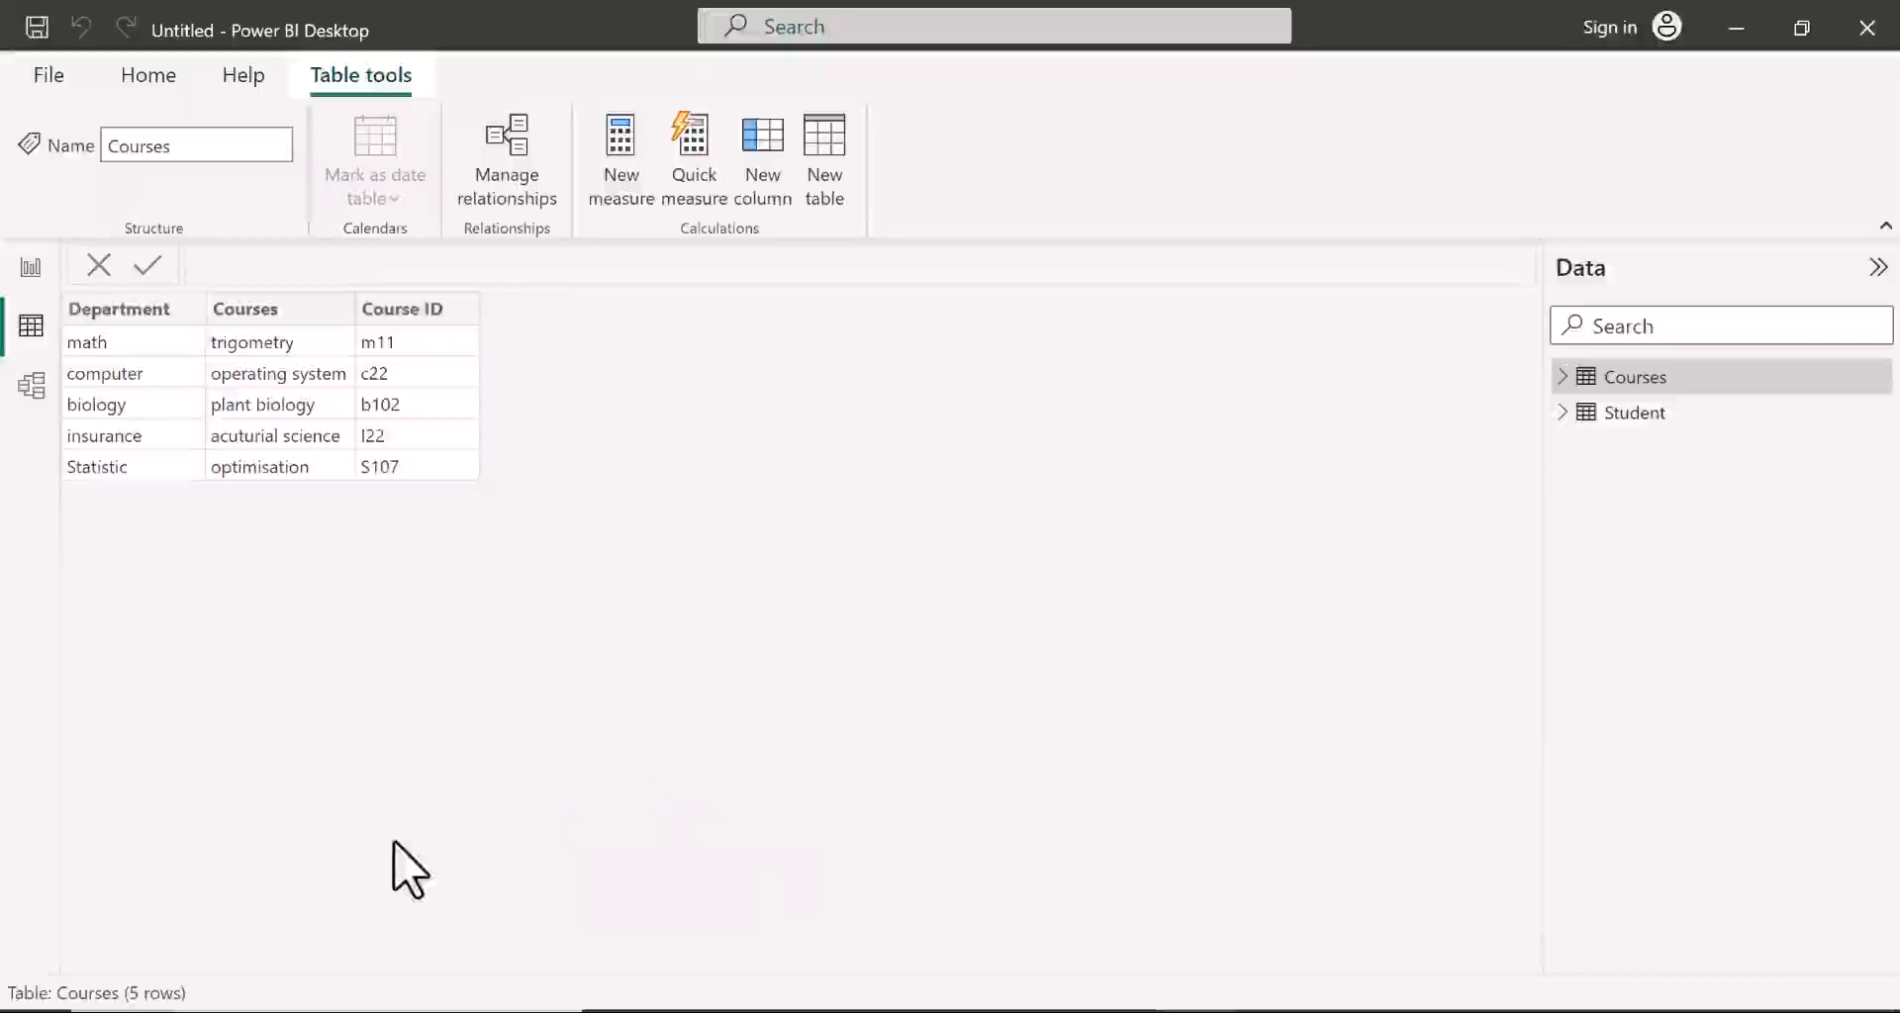
Step: Examine the current file's Data Load options, including relationship autodetection, and close the options without changes
{"action": "left_click", "coordinate": [46, 76]}
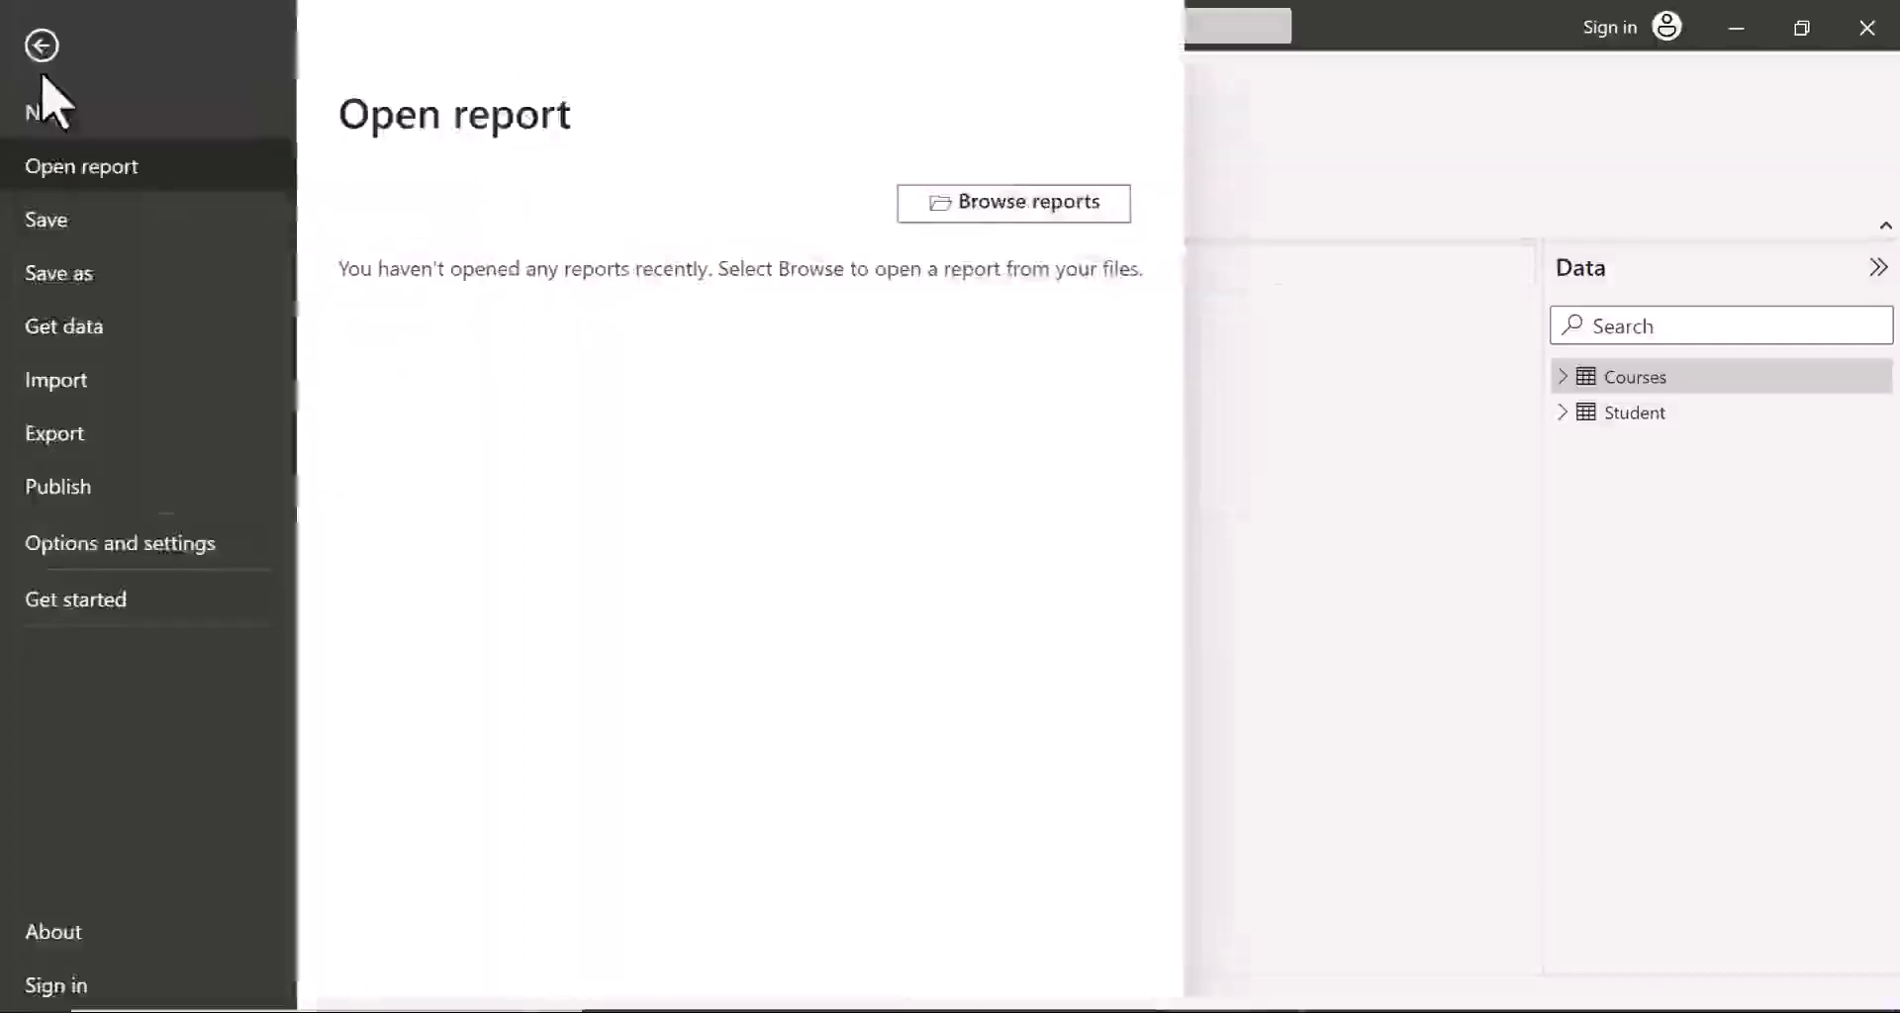
{"action": "left_click", "coordinate": [101, 544]}
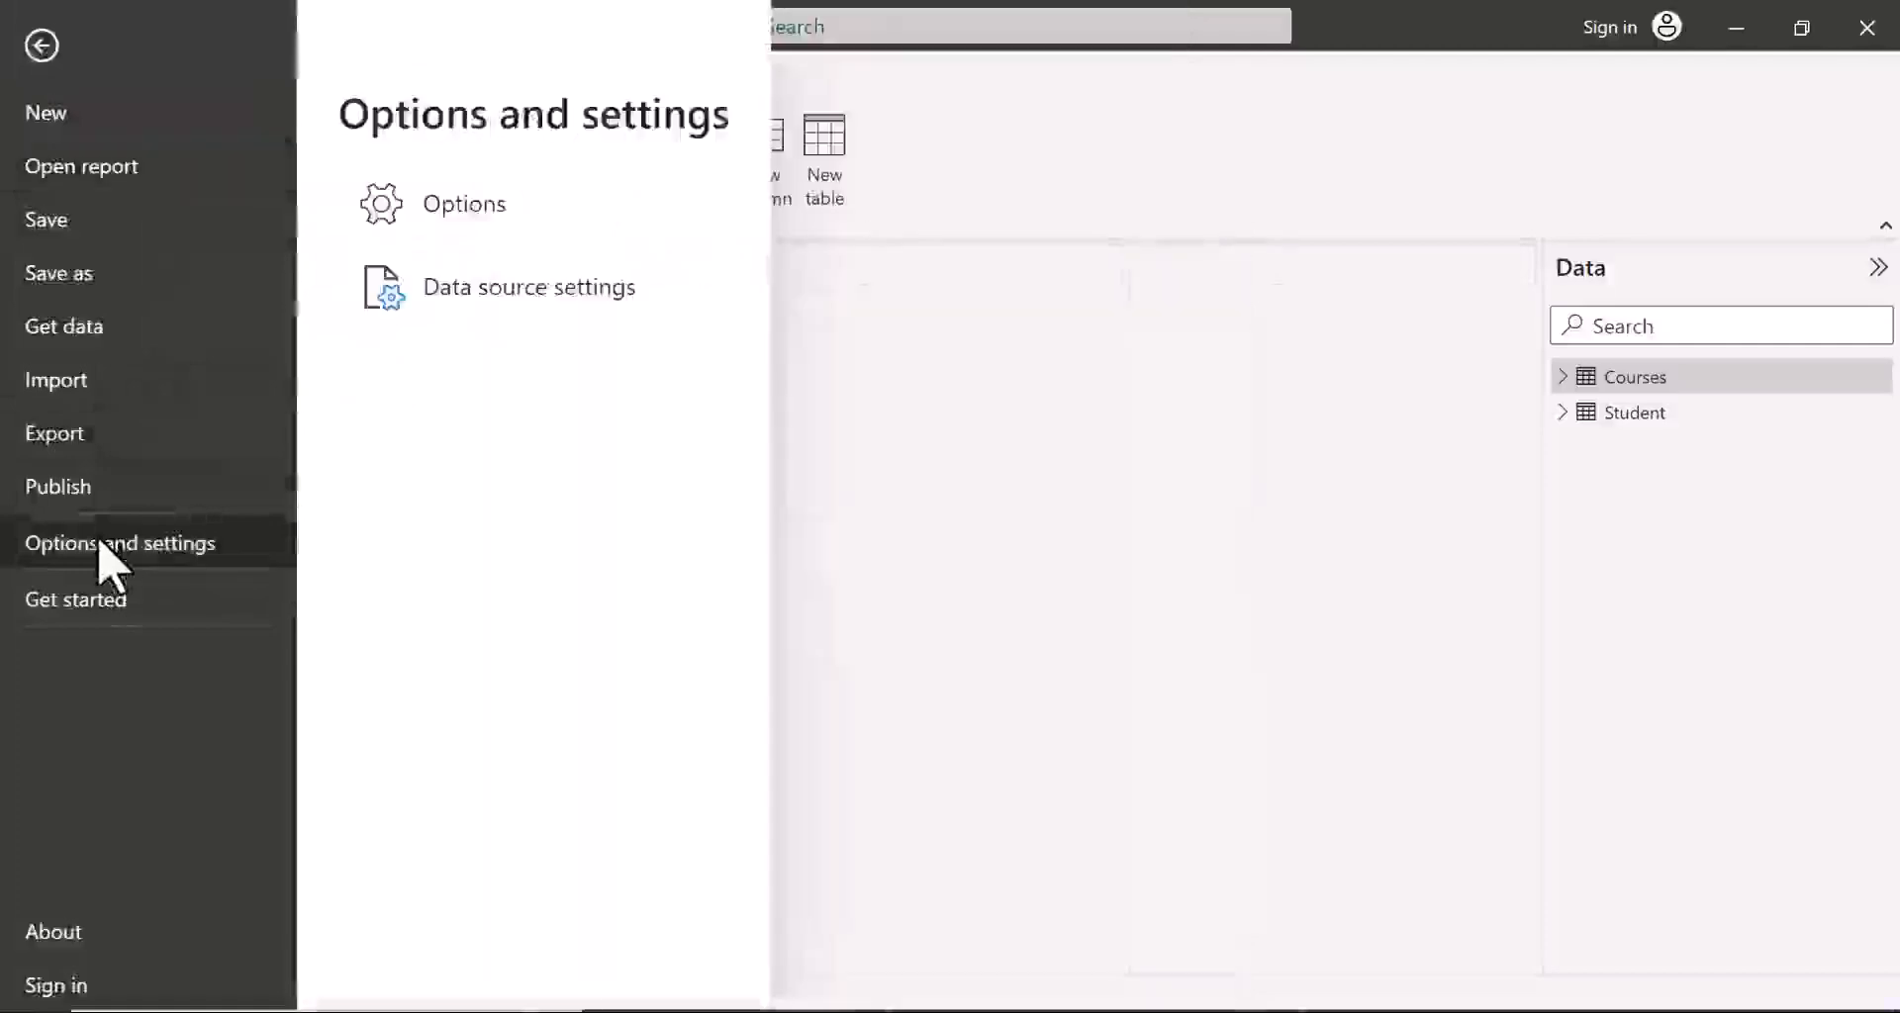
{"action": "left_click", "coordinate": [492, 193]}
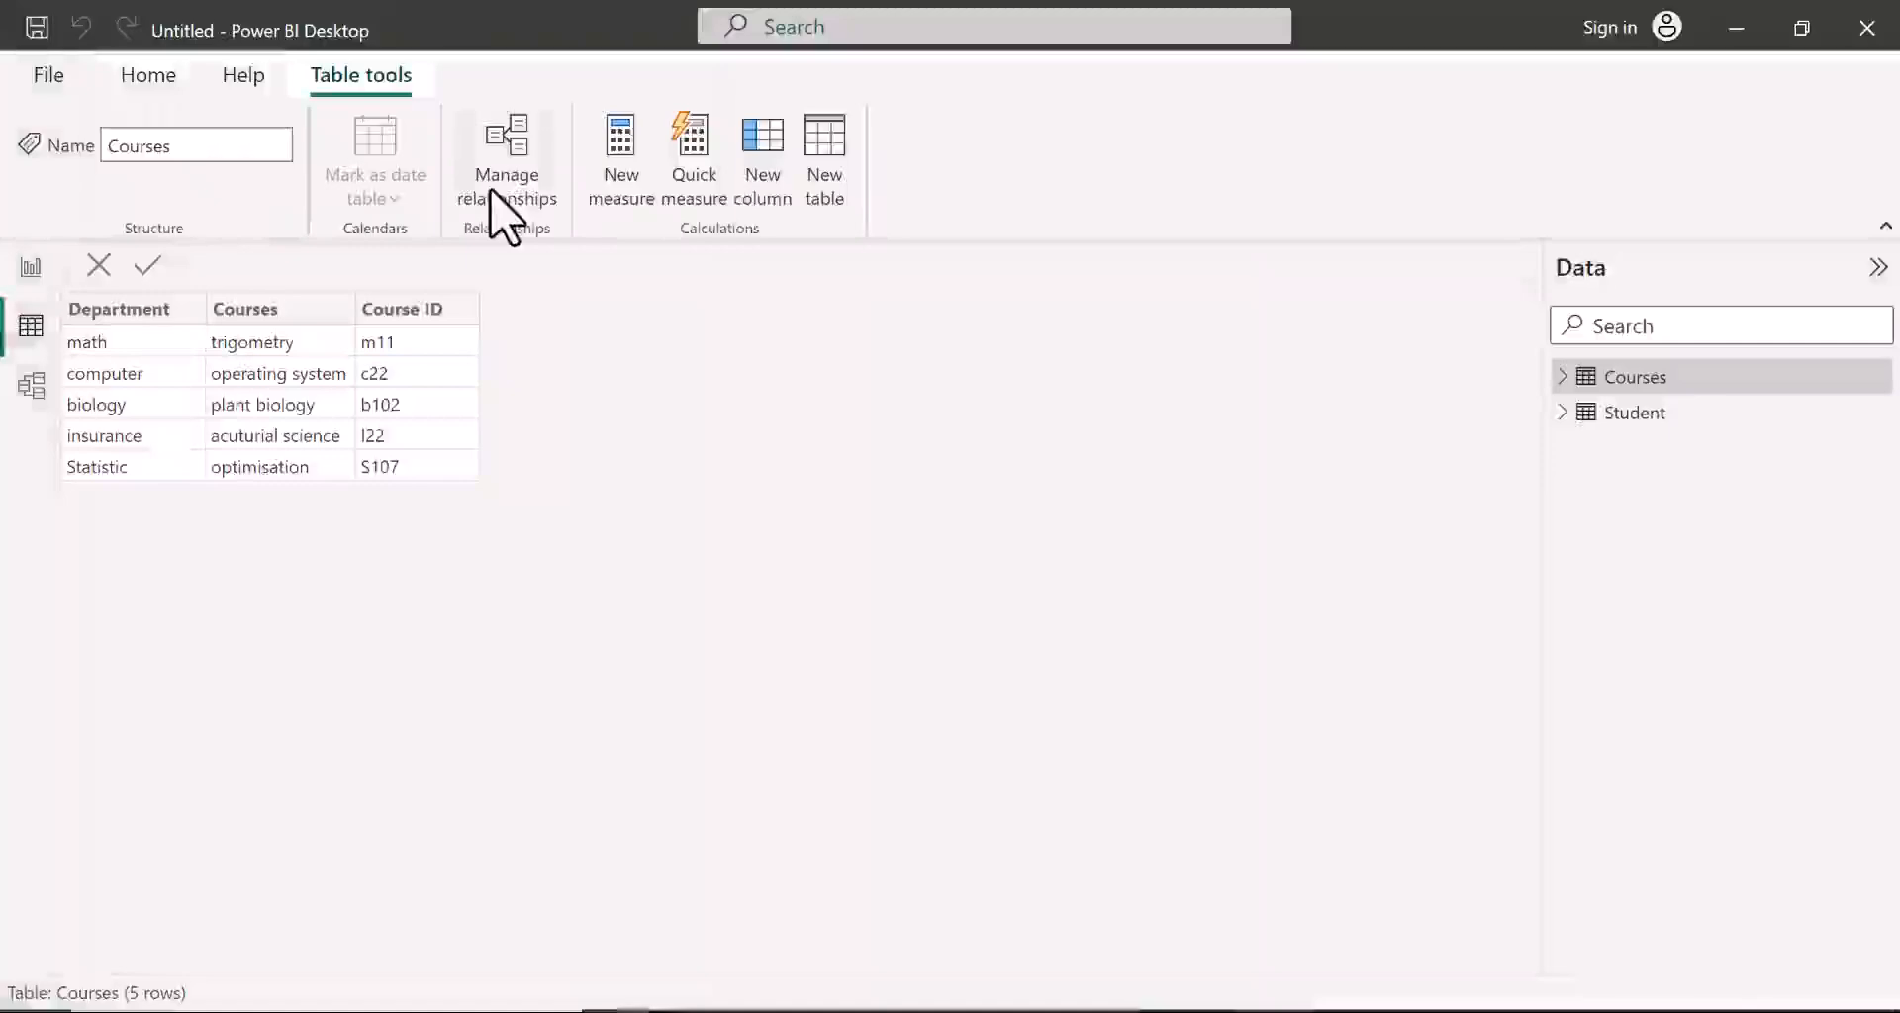
{"action": "left_click", "coordinate": [495, 193]}
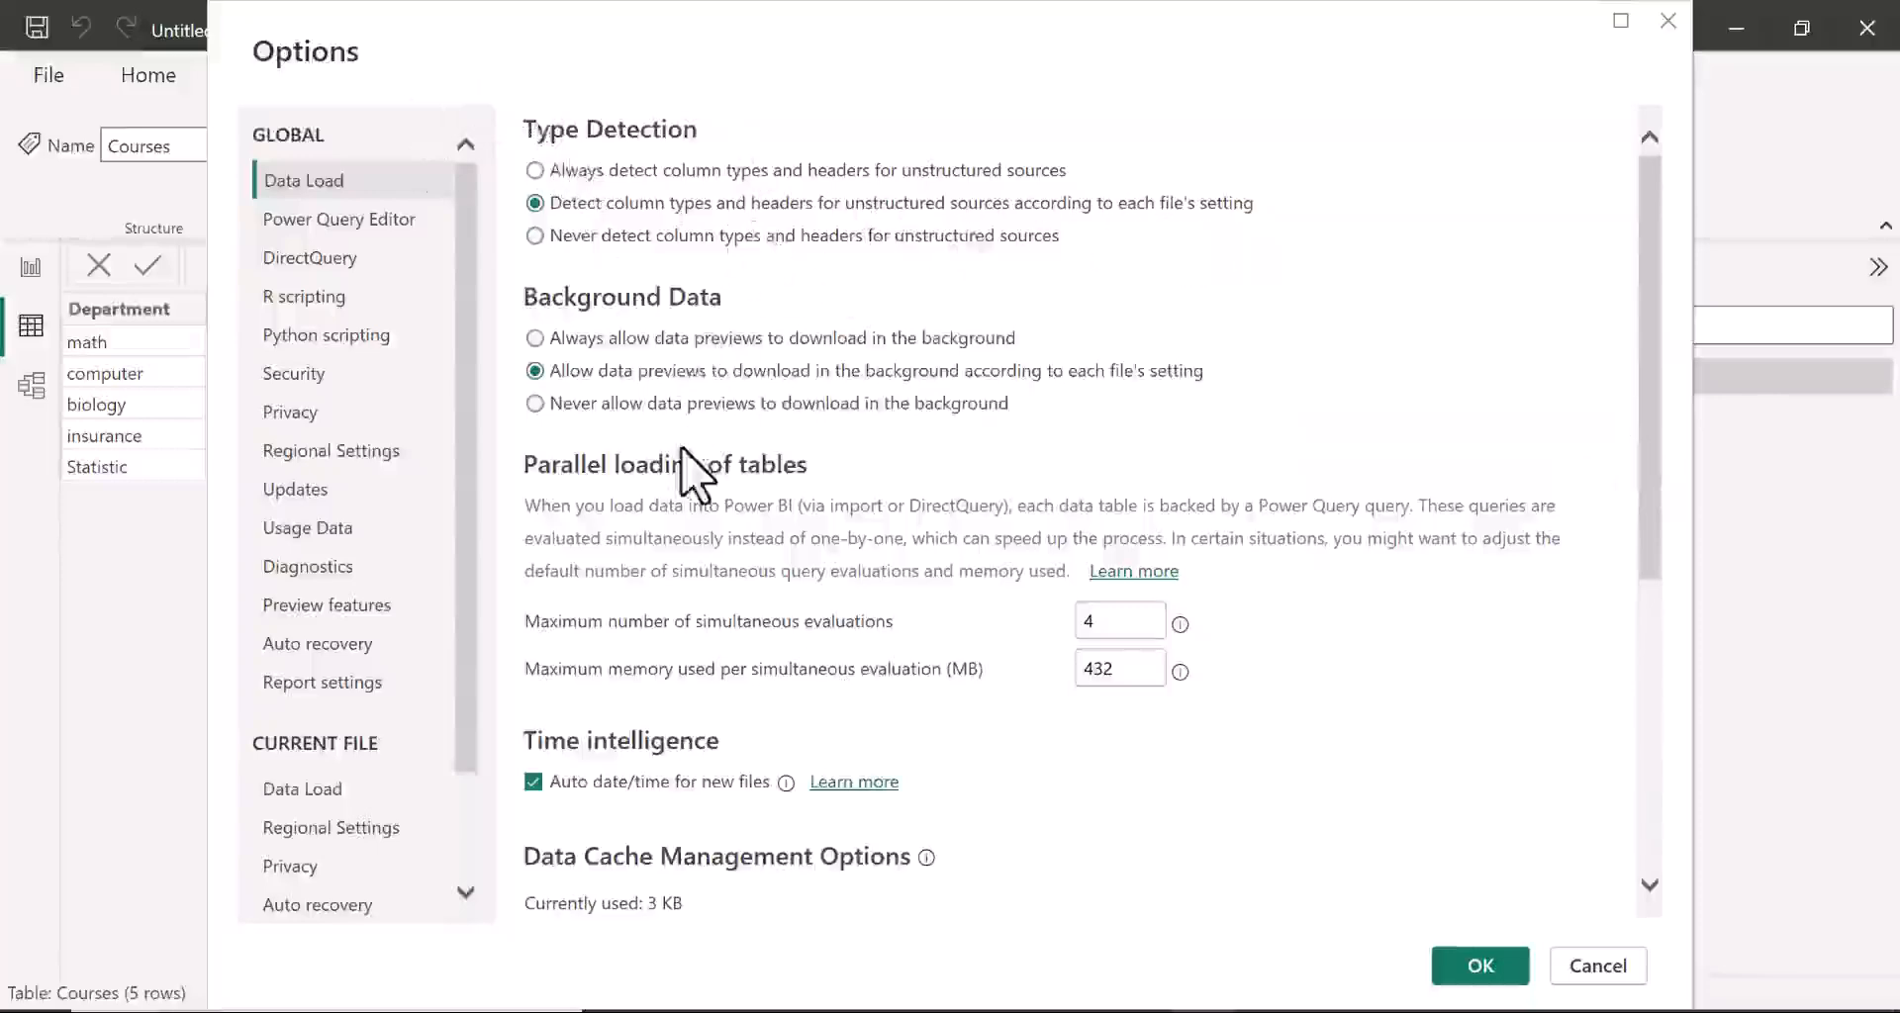
{"action": "left_click", "coordinate": [327, 791]}
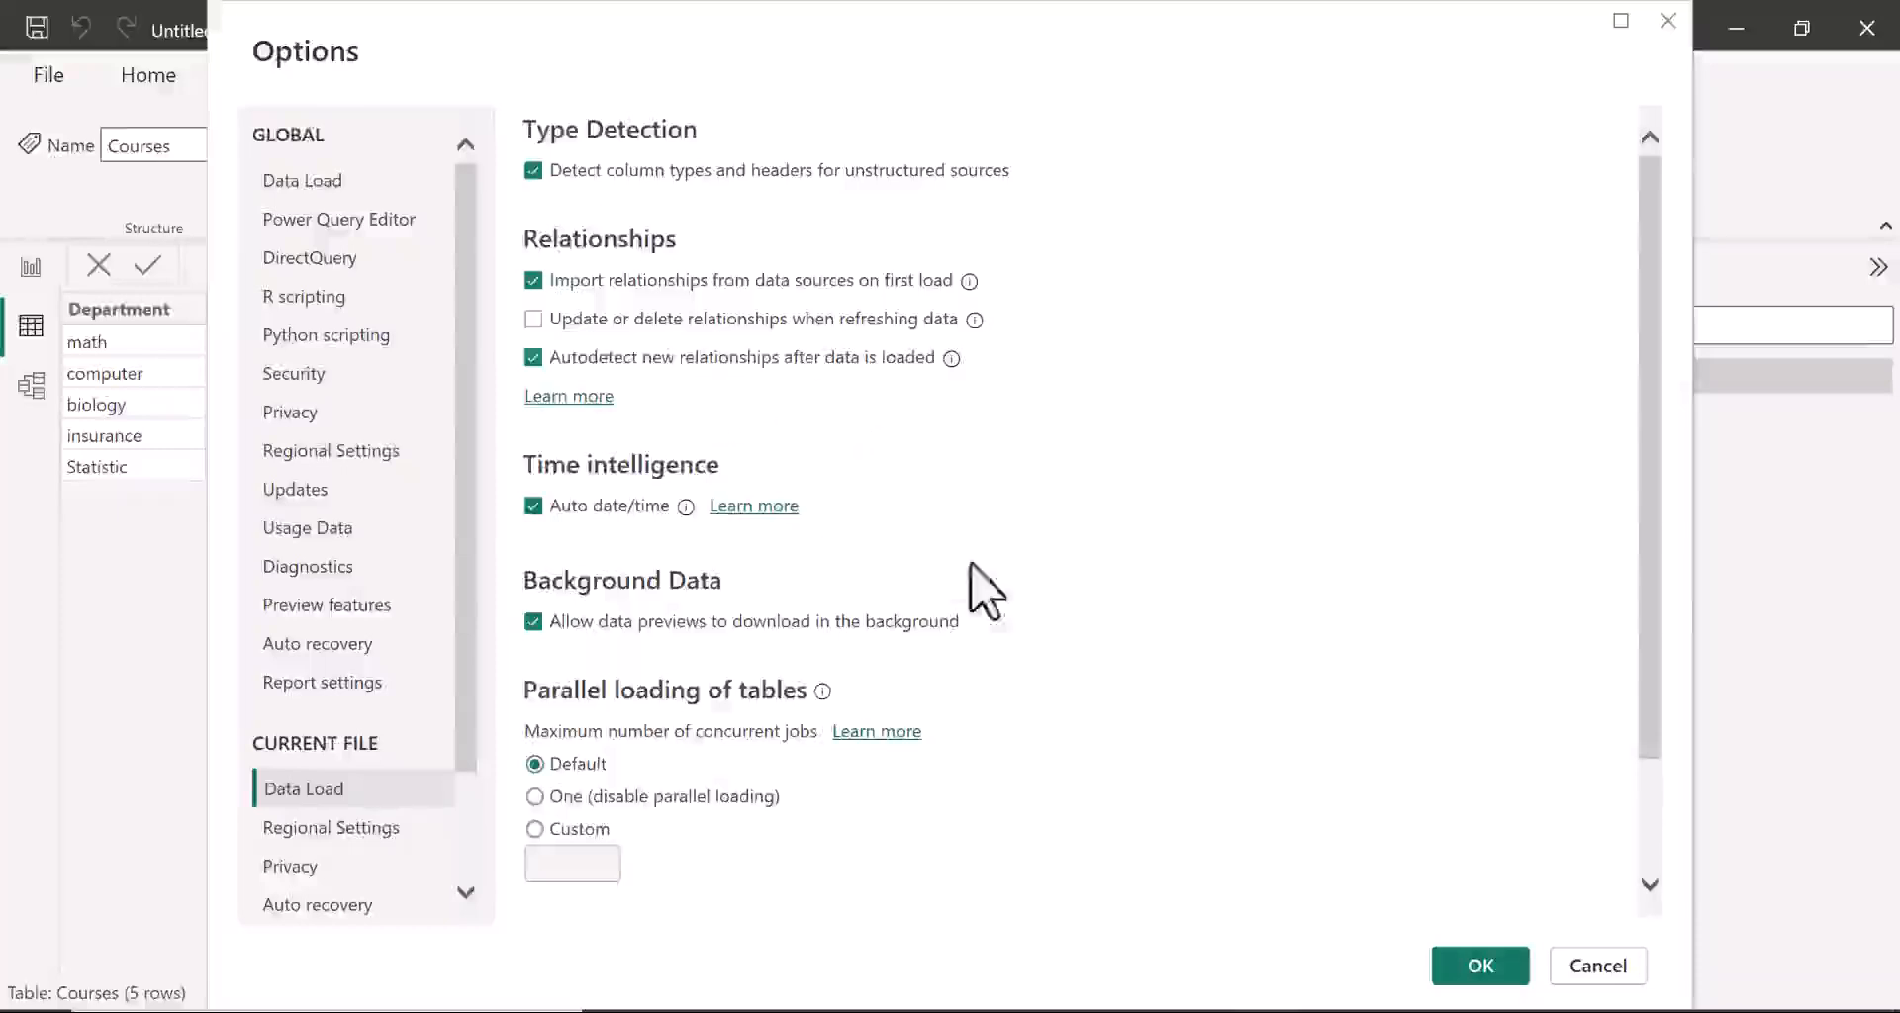
{"action": "mouse_move", "coordinate": [1662, 594]}
{"action": "left_mouse_down"}
{"action": "mouse_move", "coordinate": [1645, 803]}
{"action": "mouse_move", "coordinate": [1667, 573]}
{"action": "left_mouse_up"}
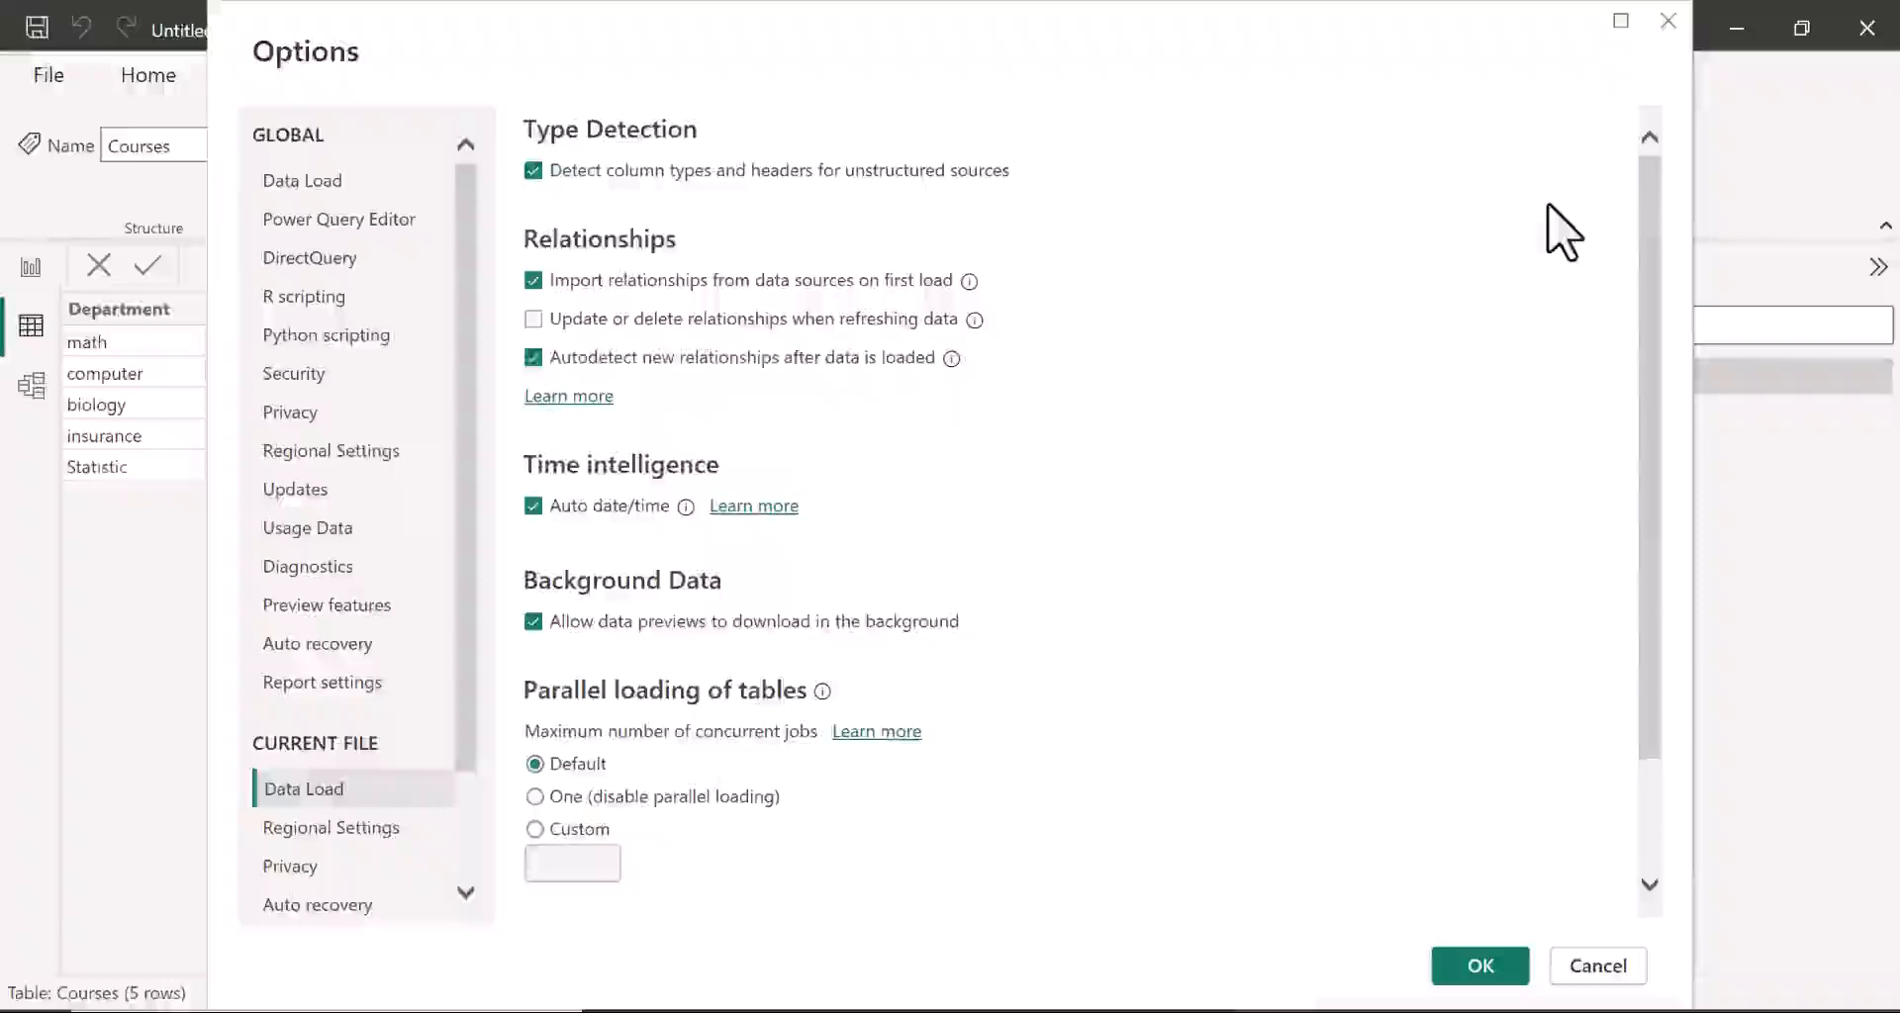
{"action": "left_click", "coordinate": [1668, 20]}
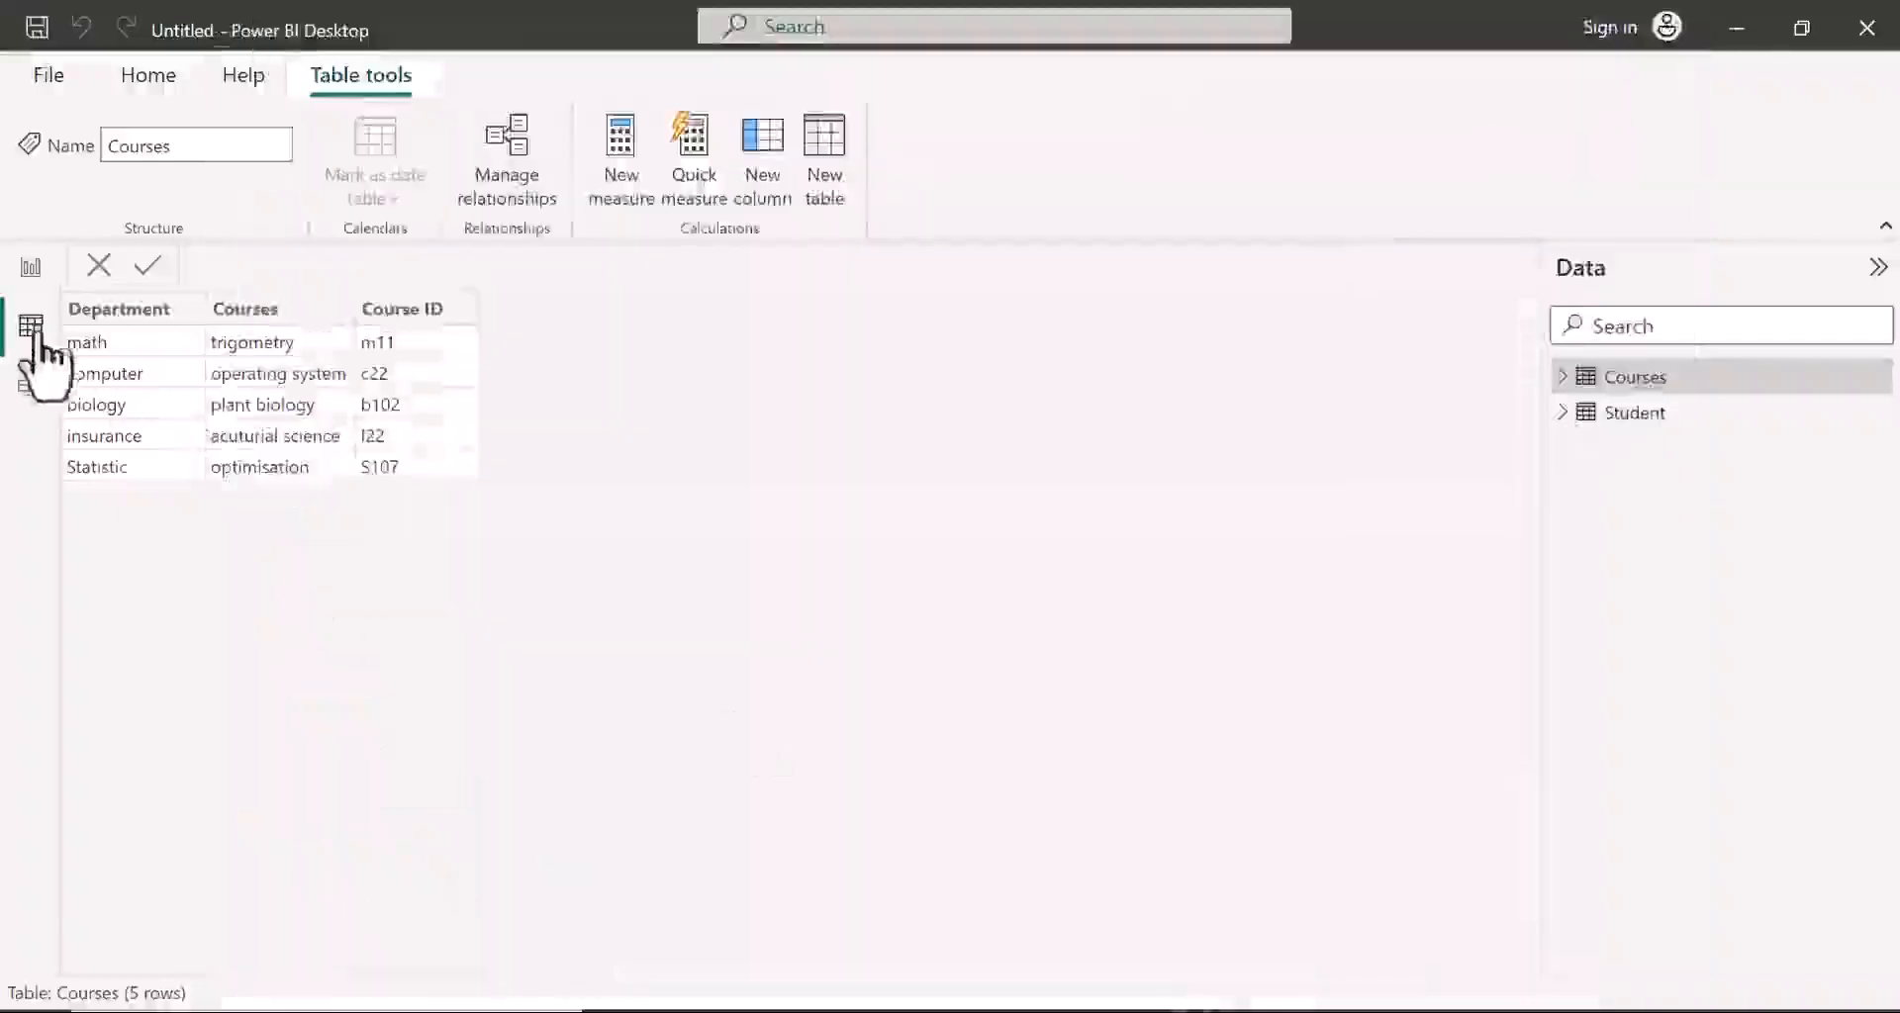
Step: Examine the relationship between the Student and Courses tables in Model view
{"action": "left_click", "coordinate": [31, 270]}
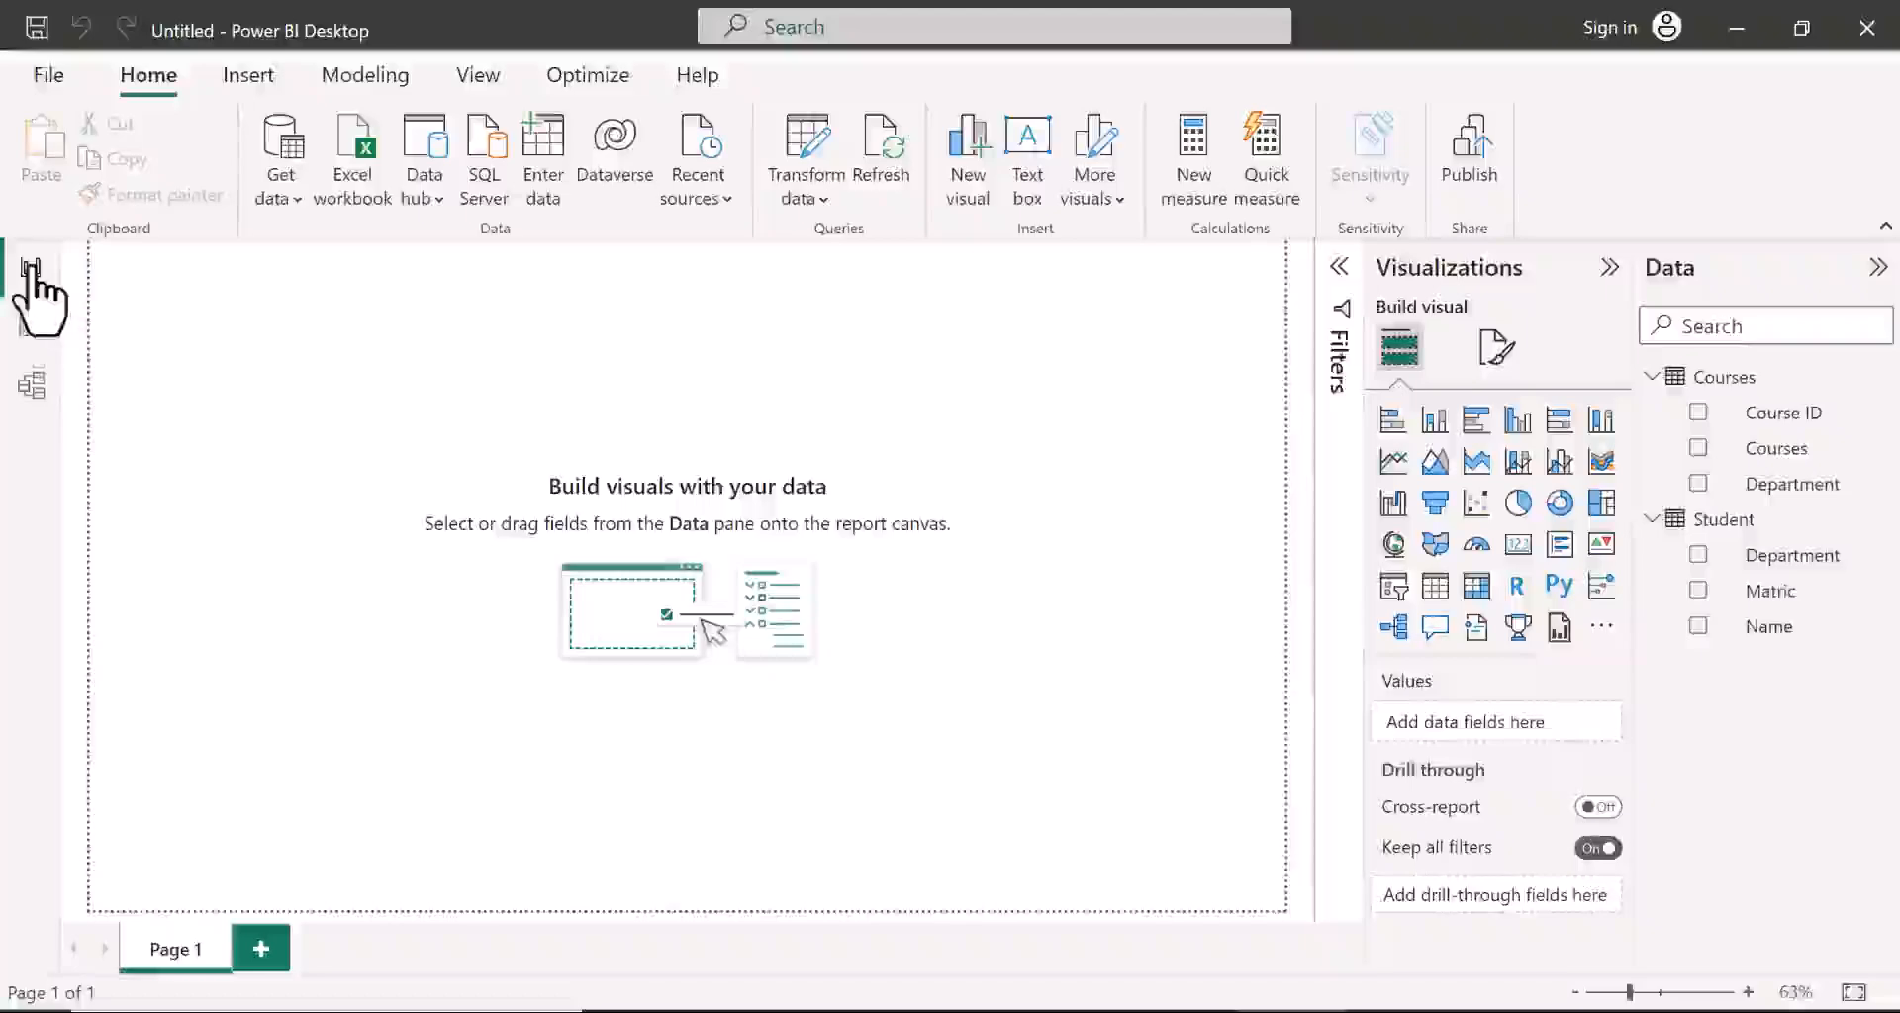
{"action": "left_click", "coordinate": [31, 327]}
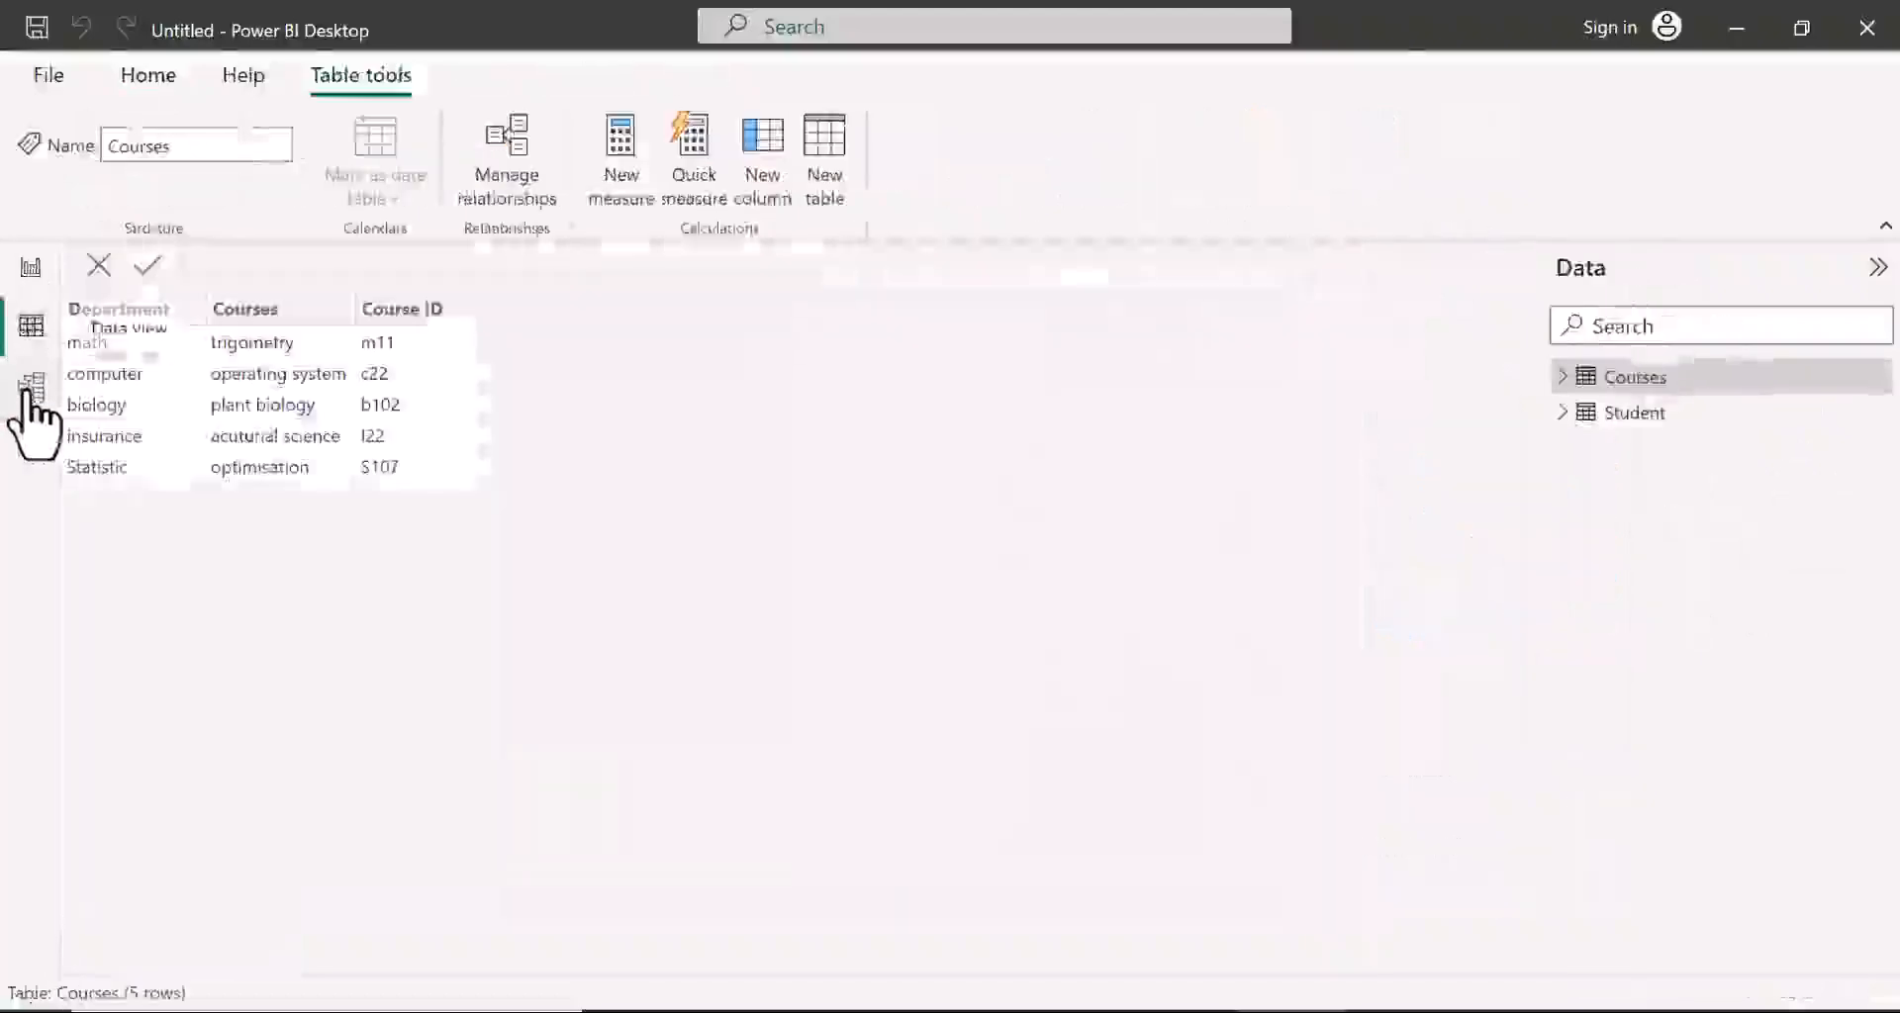
{"action": "left_click", "coordinate": [30, 385]}
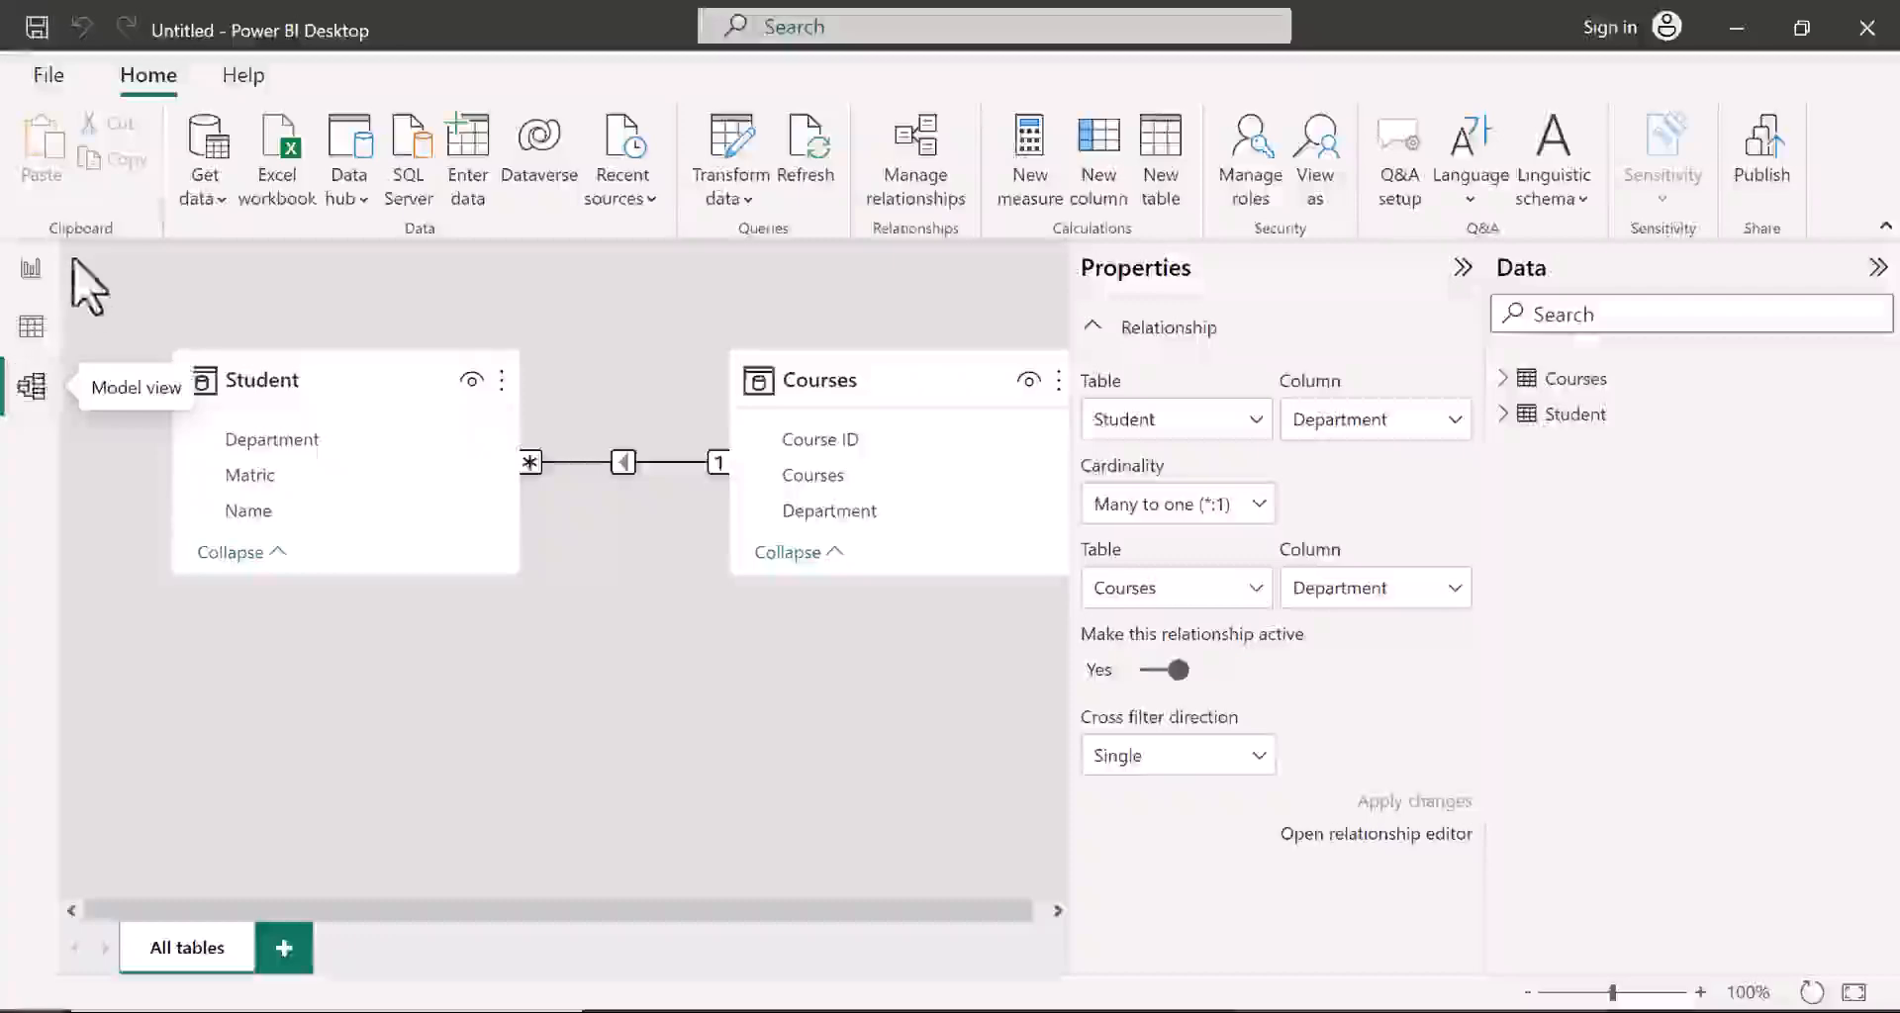
Step: Return to the report page and place the Student table's Name field on the canvas as a table visual
{"action": "left_click", "coordinate": [30, 268]}
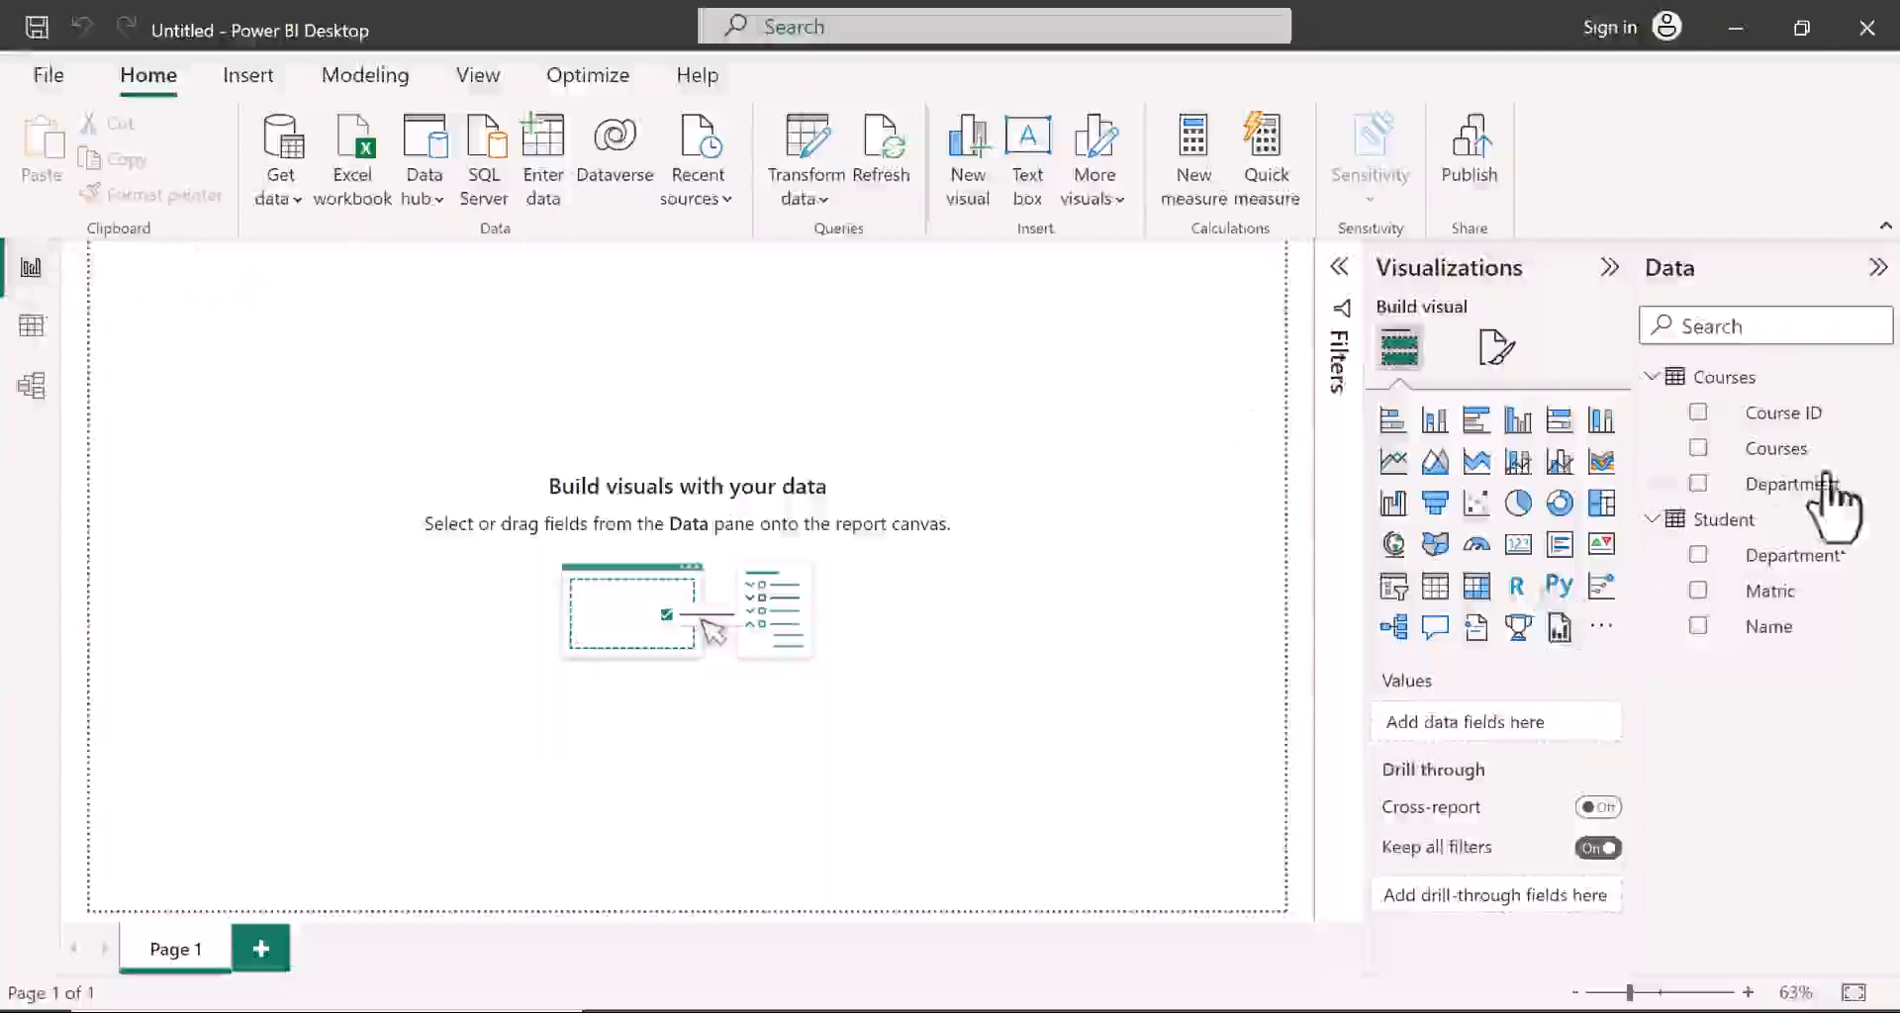
{"action": "left_click", "coordinate": [1781, 416]}
{"action": "mouse_move", "coordinate": [1781, 416]}
{"action": "left_mouse_down"}
{"action": "mouse_move", "coordinate": [1717, 421]}
{"action": "mouse_move", "coordinate": [1756, 426]}
{"action": "left_mouse_up"}
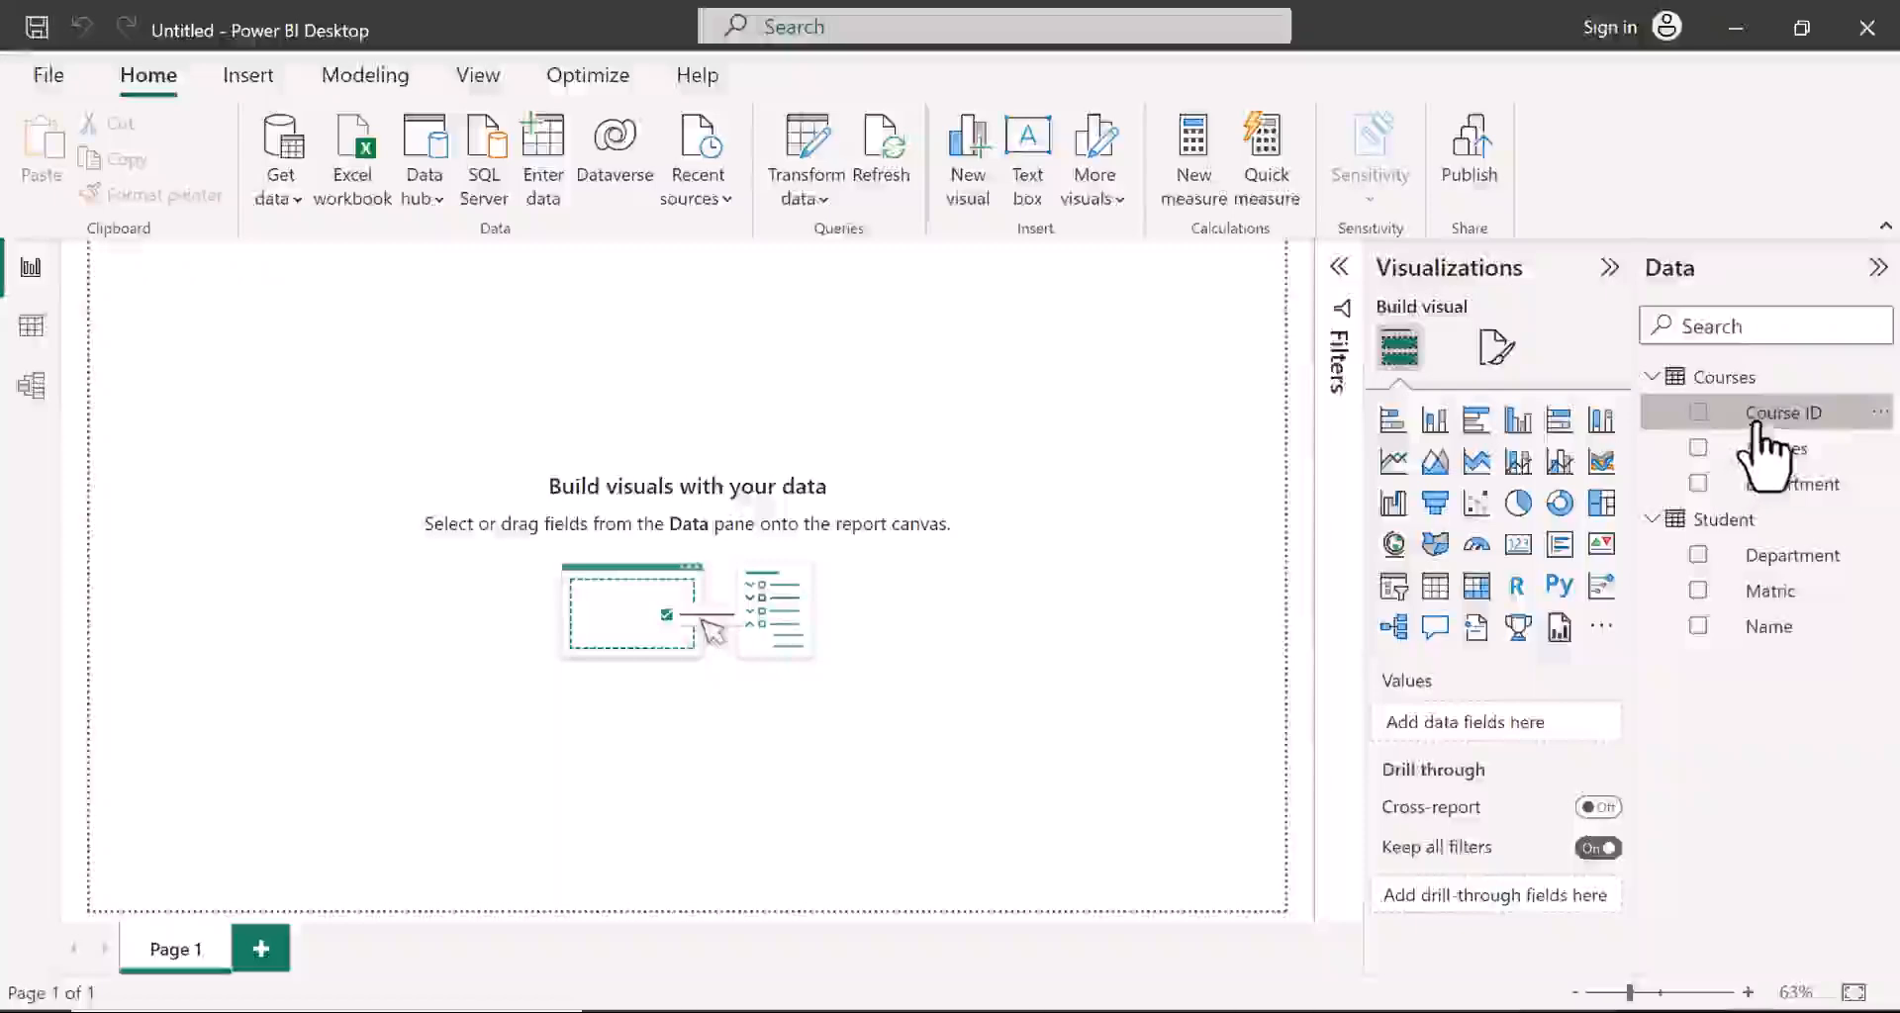
{"action": "left_click_drag", "start_coordinate": [1757, 426], "coordinate": [1802, 446]}
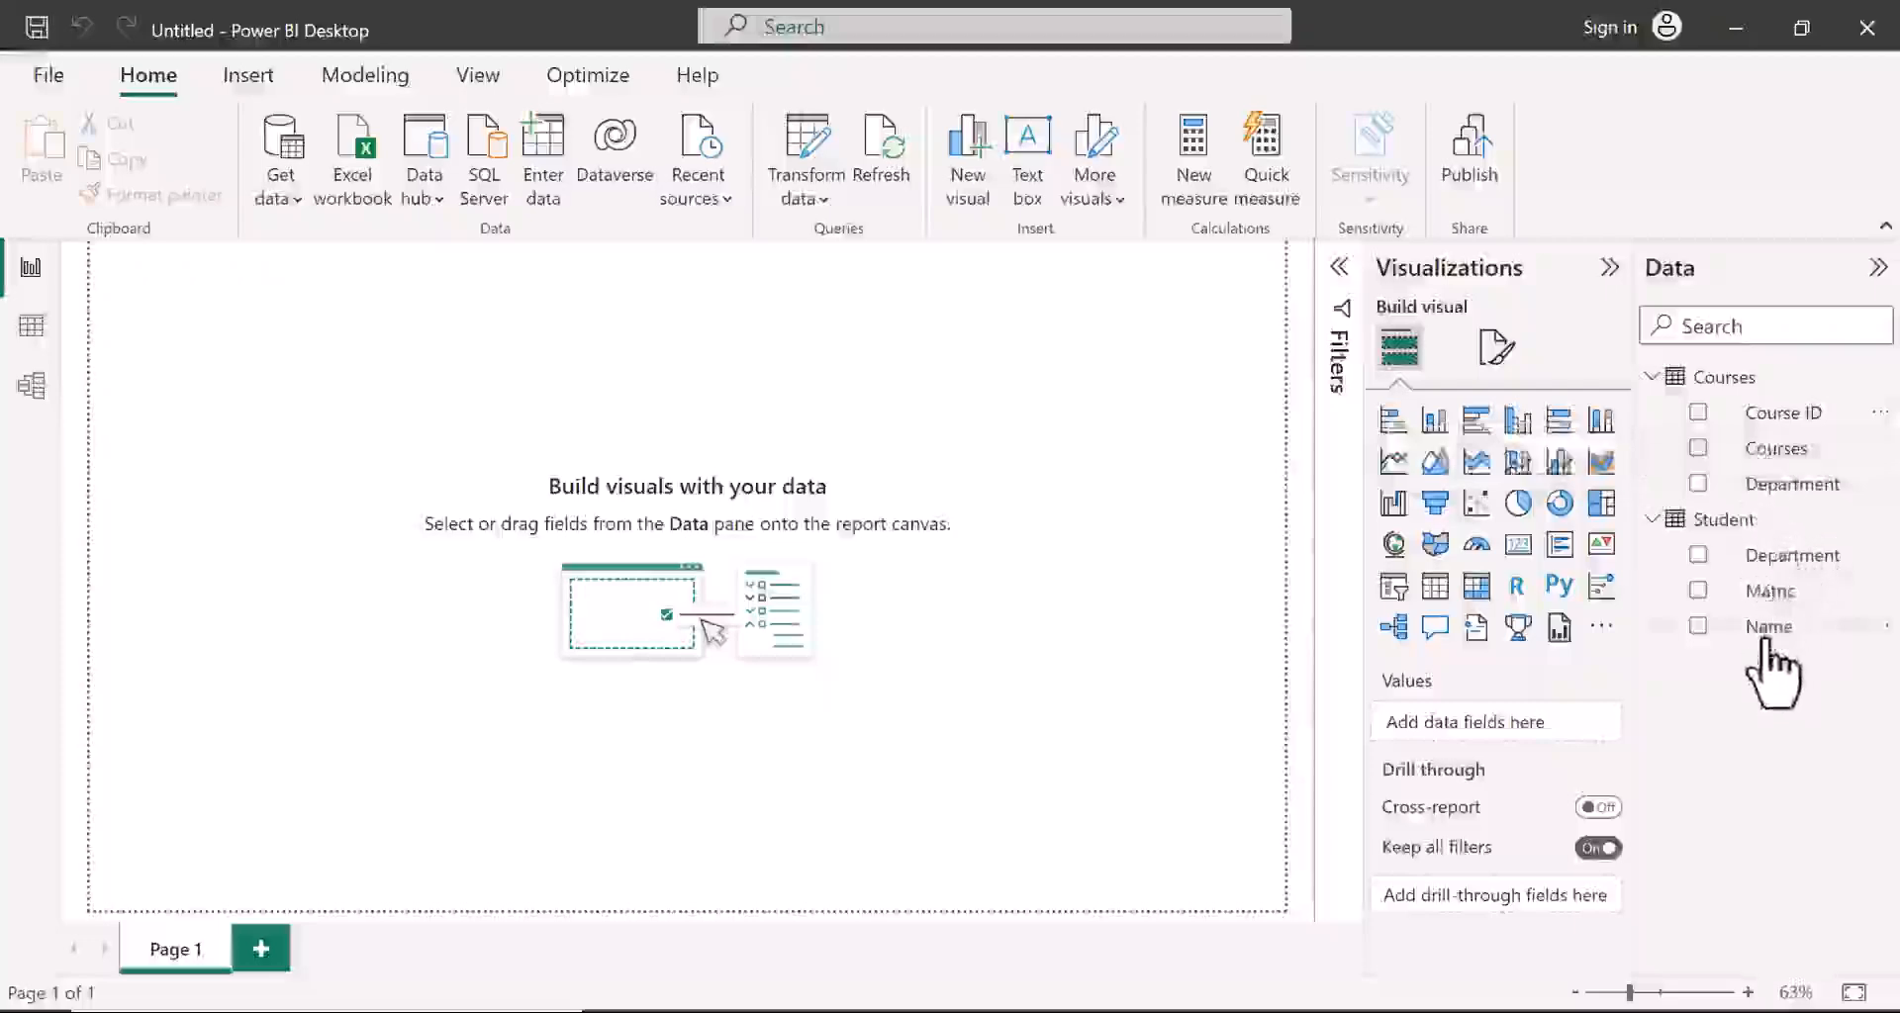
{"action": "left_click_drag", "start_coordinate": [1131, 525], "coordinate": [304, 383]}
{"action": "left_click_drag", "start_coordinate": [304, 384], "coordinate": [390, 396]}
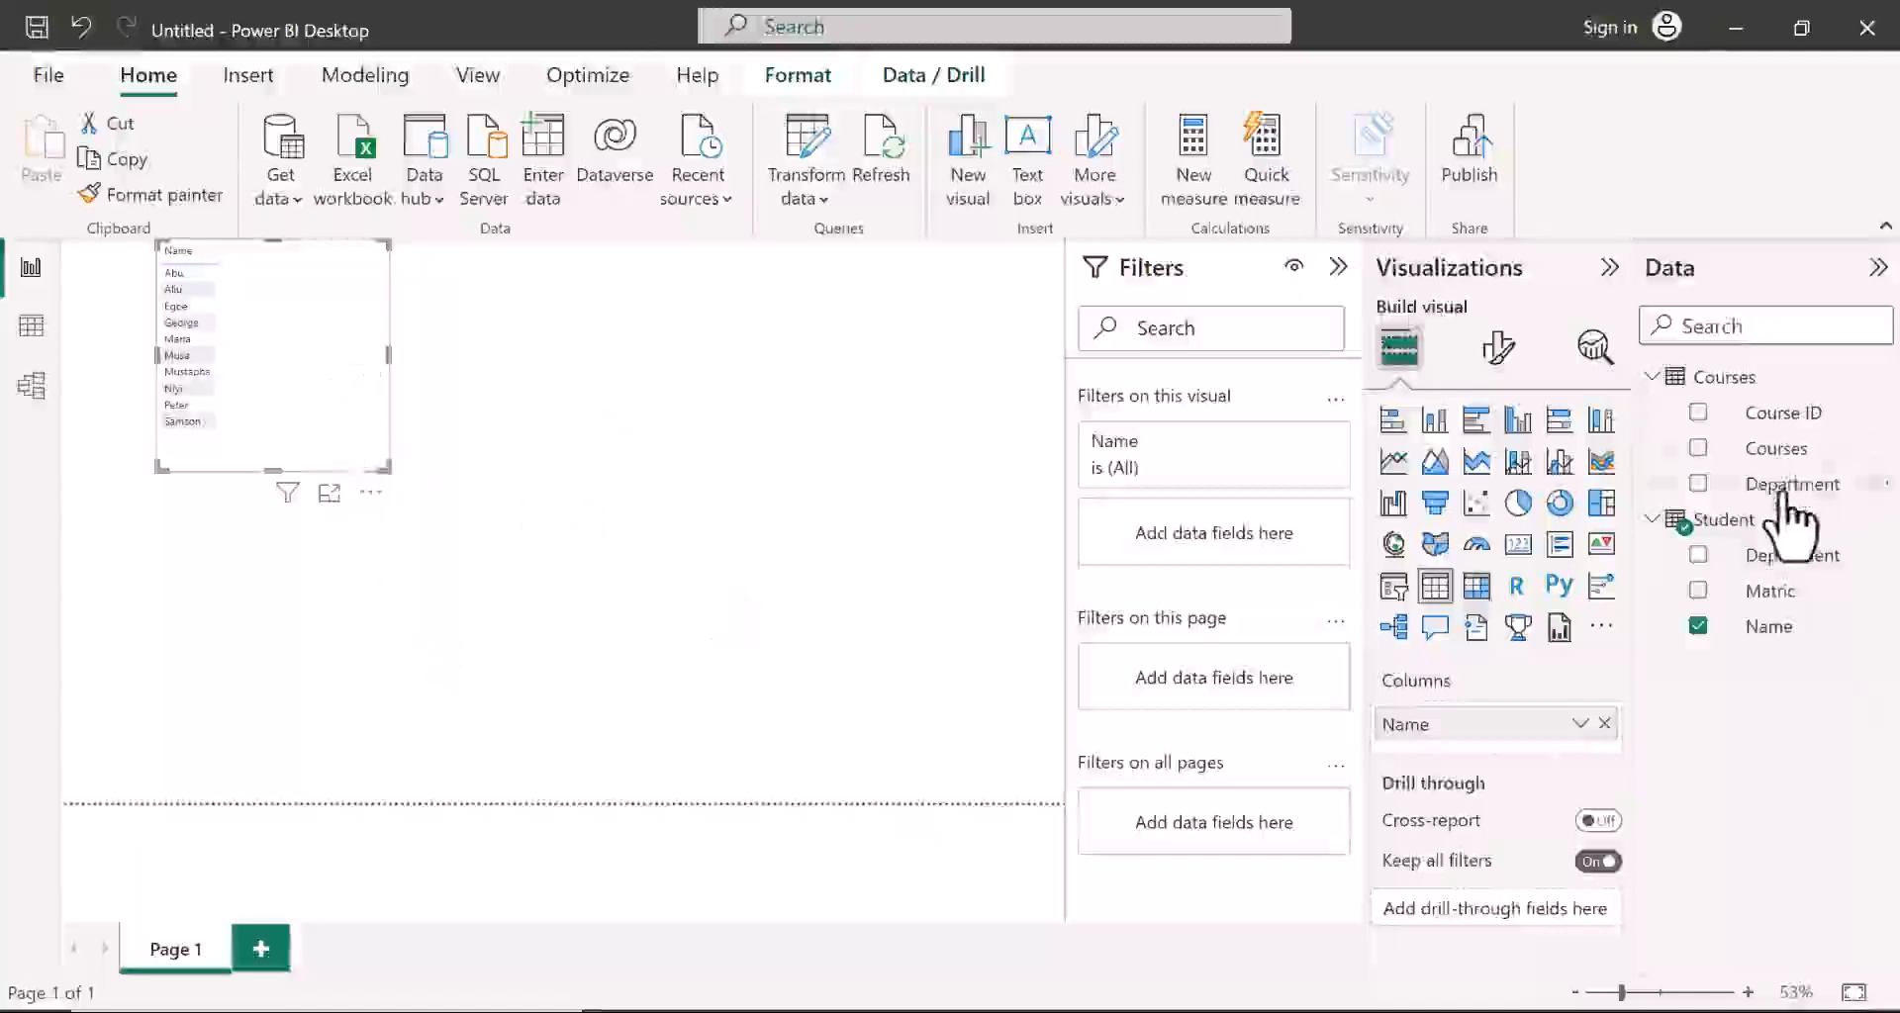
Step: Add the Courses table's Department field to the Name table visual and enlarge the visual
{"action": "left_click_drag", "start_coordinate": [1781, 492], "coordinate": [333, 344]}
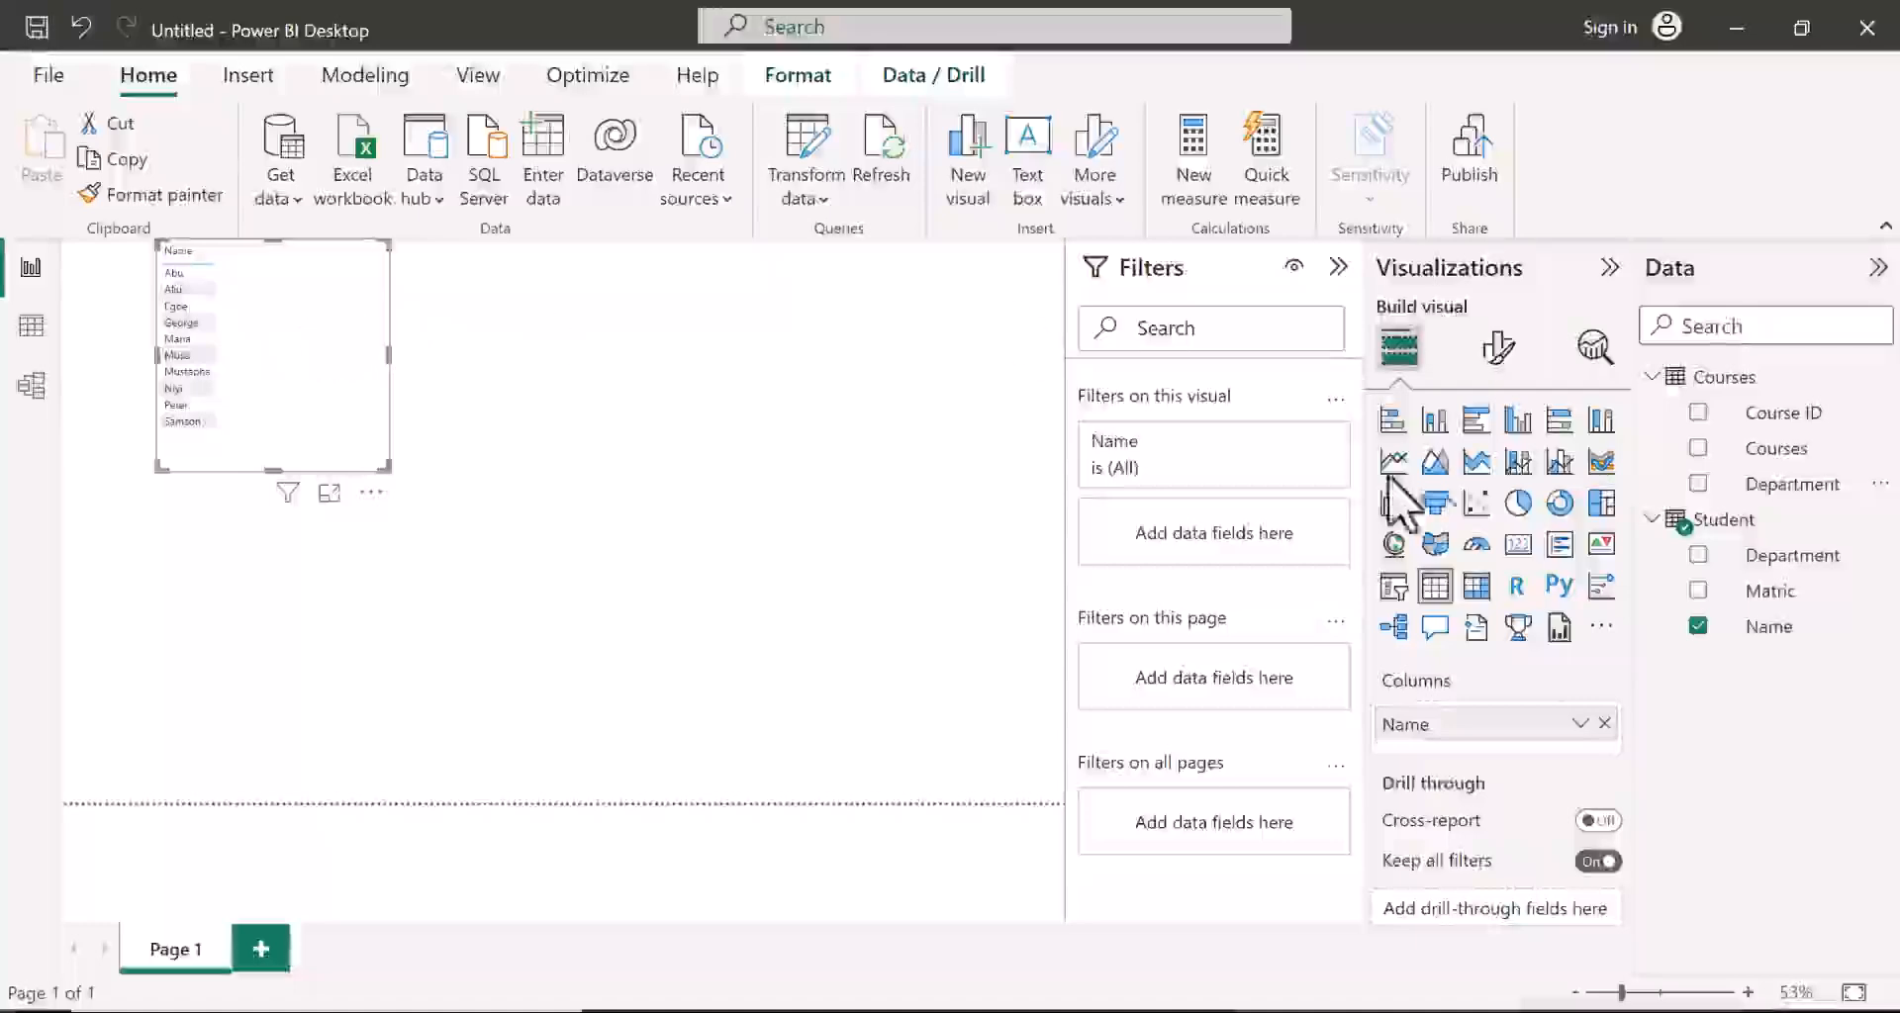
{"action": "left_click_drag", "start_coordinate": [1753, 492], "coordinate": [249, 277]}
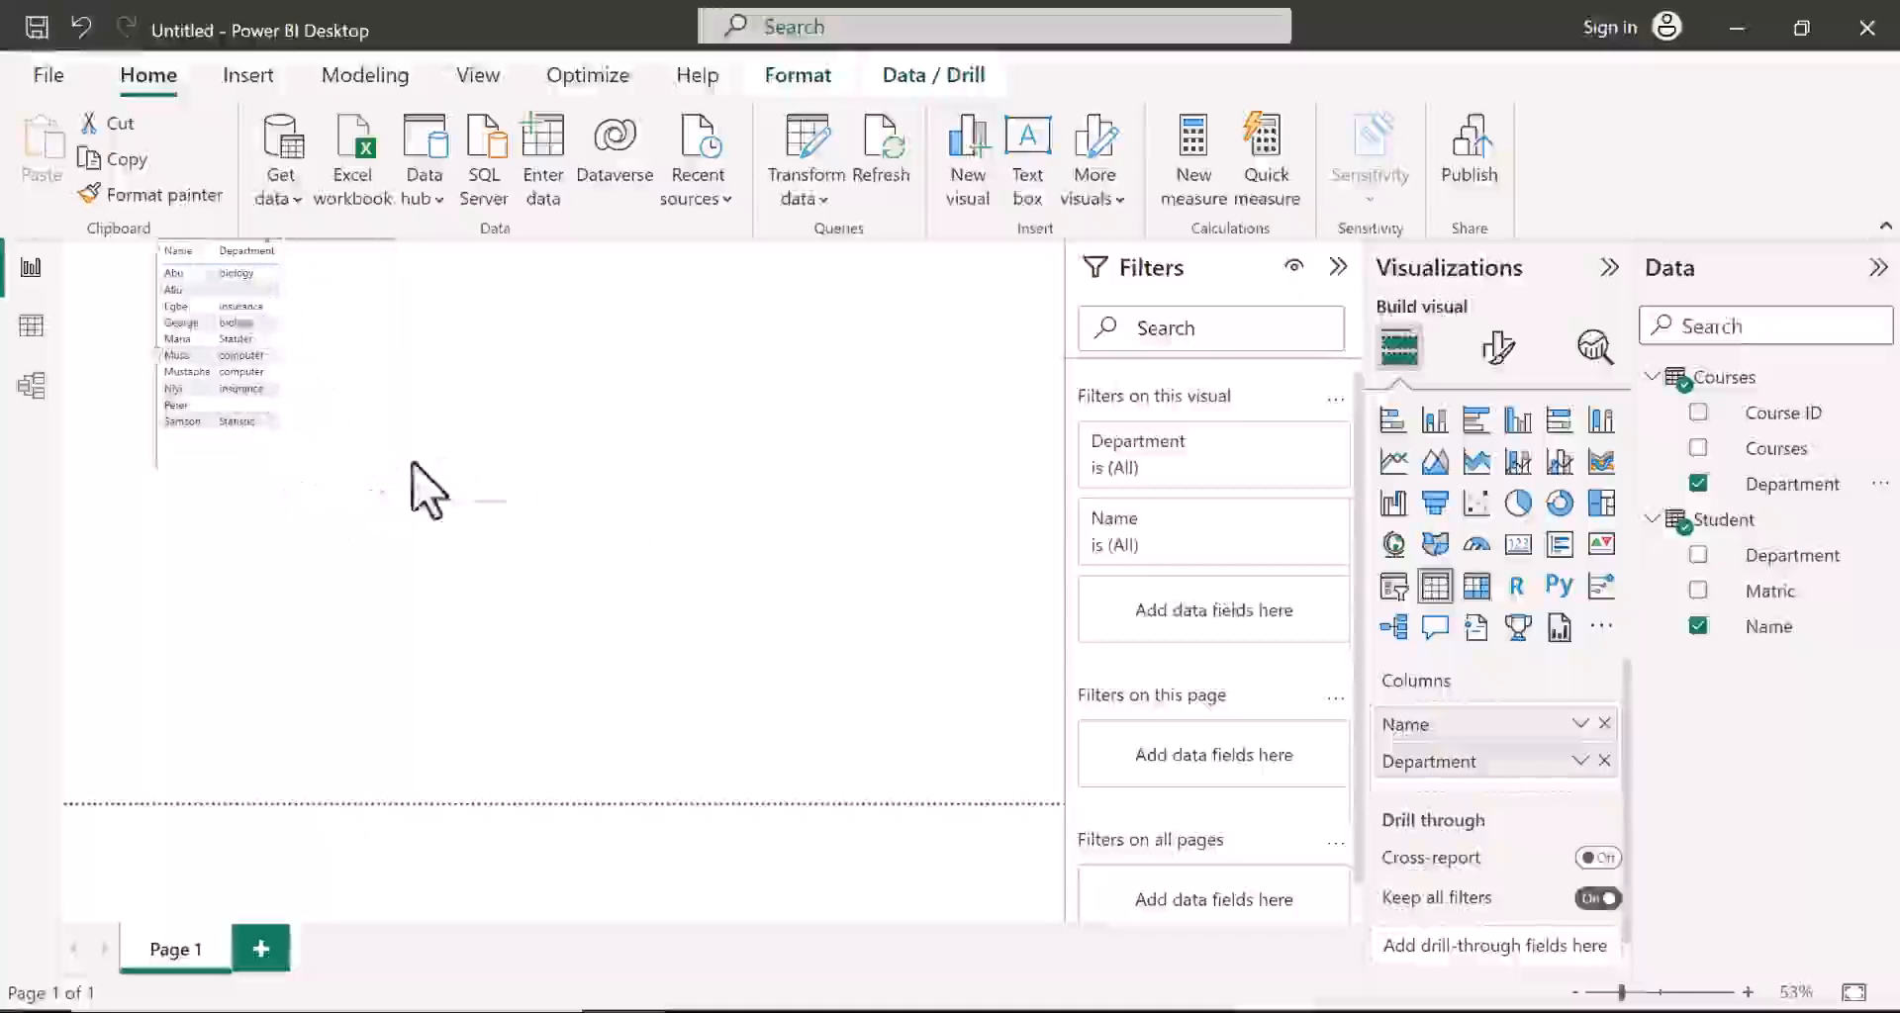
{"action": "left_click_drag", "start_coordinate": [391, 471], "coordinate": [511, 480]}
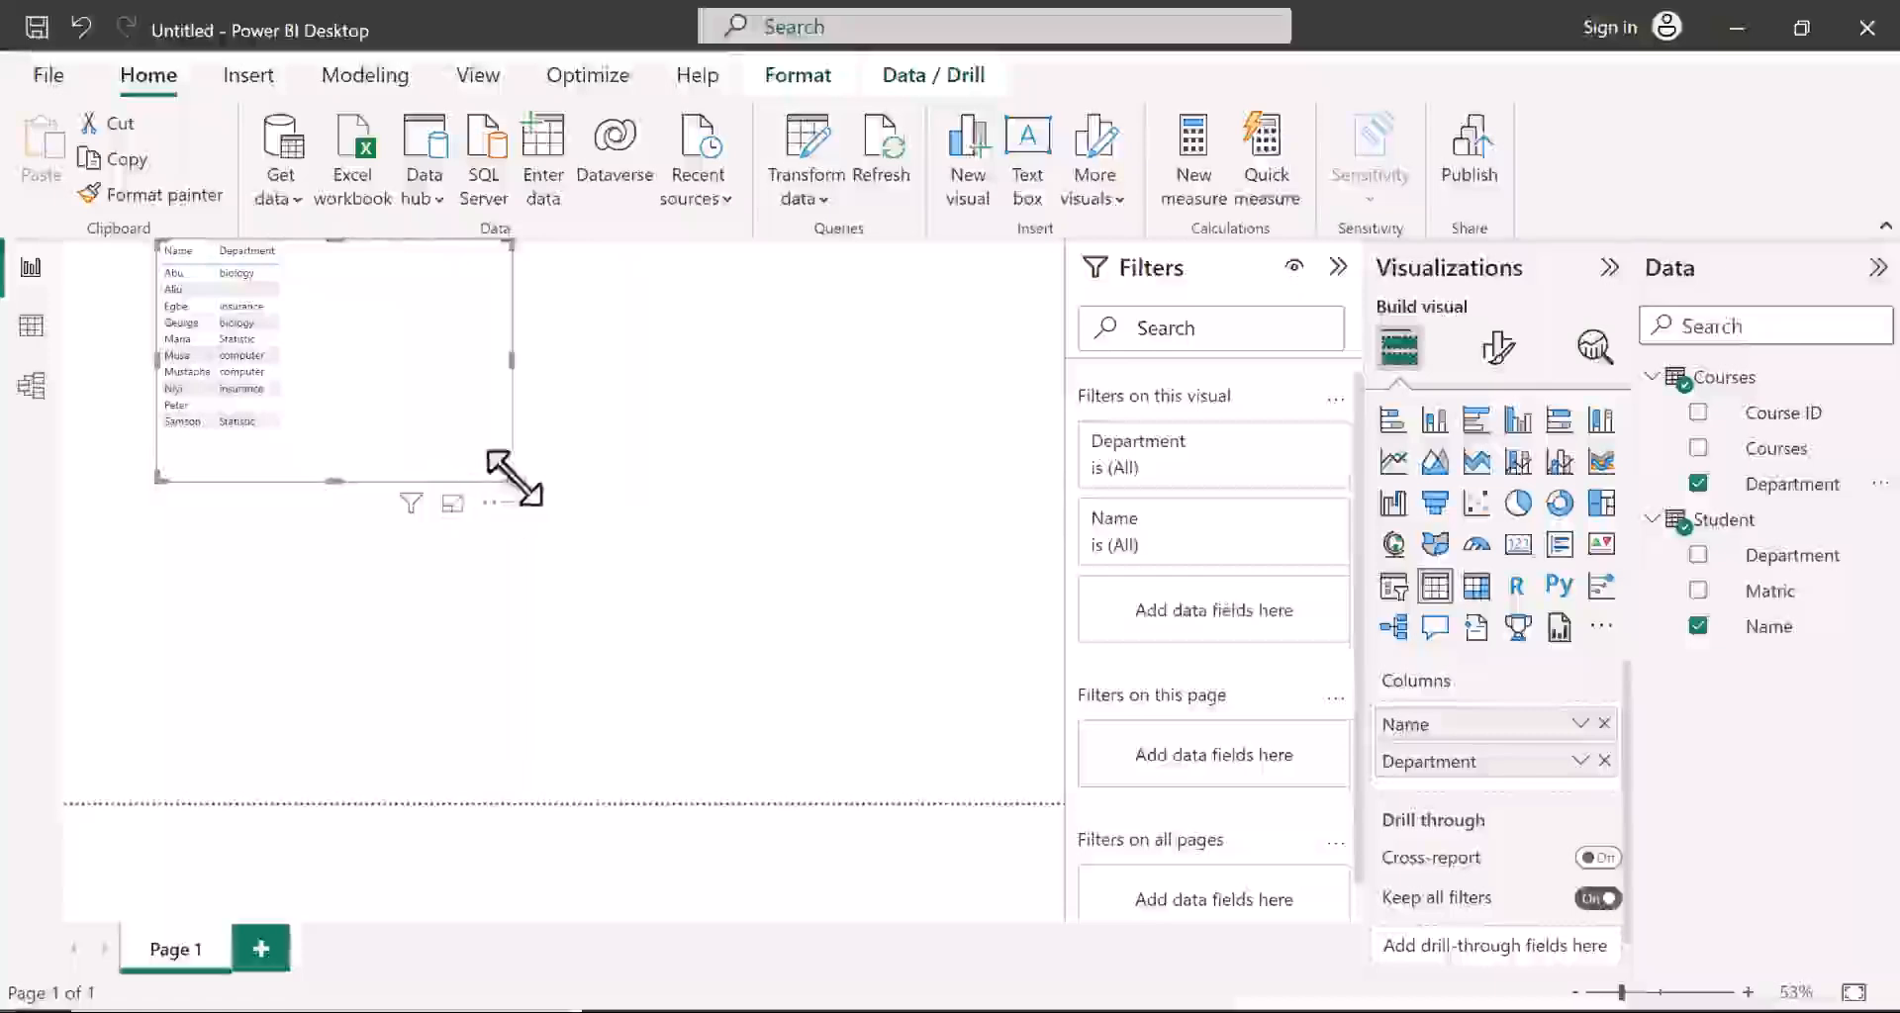
{"action": "left_click", "coordinate": [679, 504]}
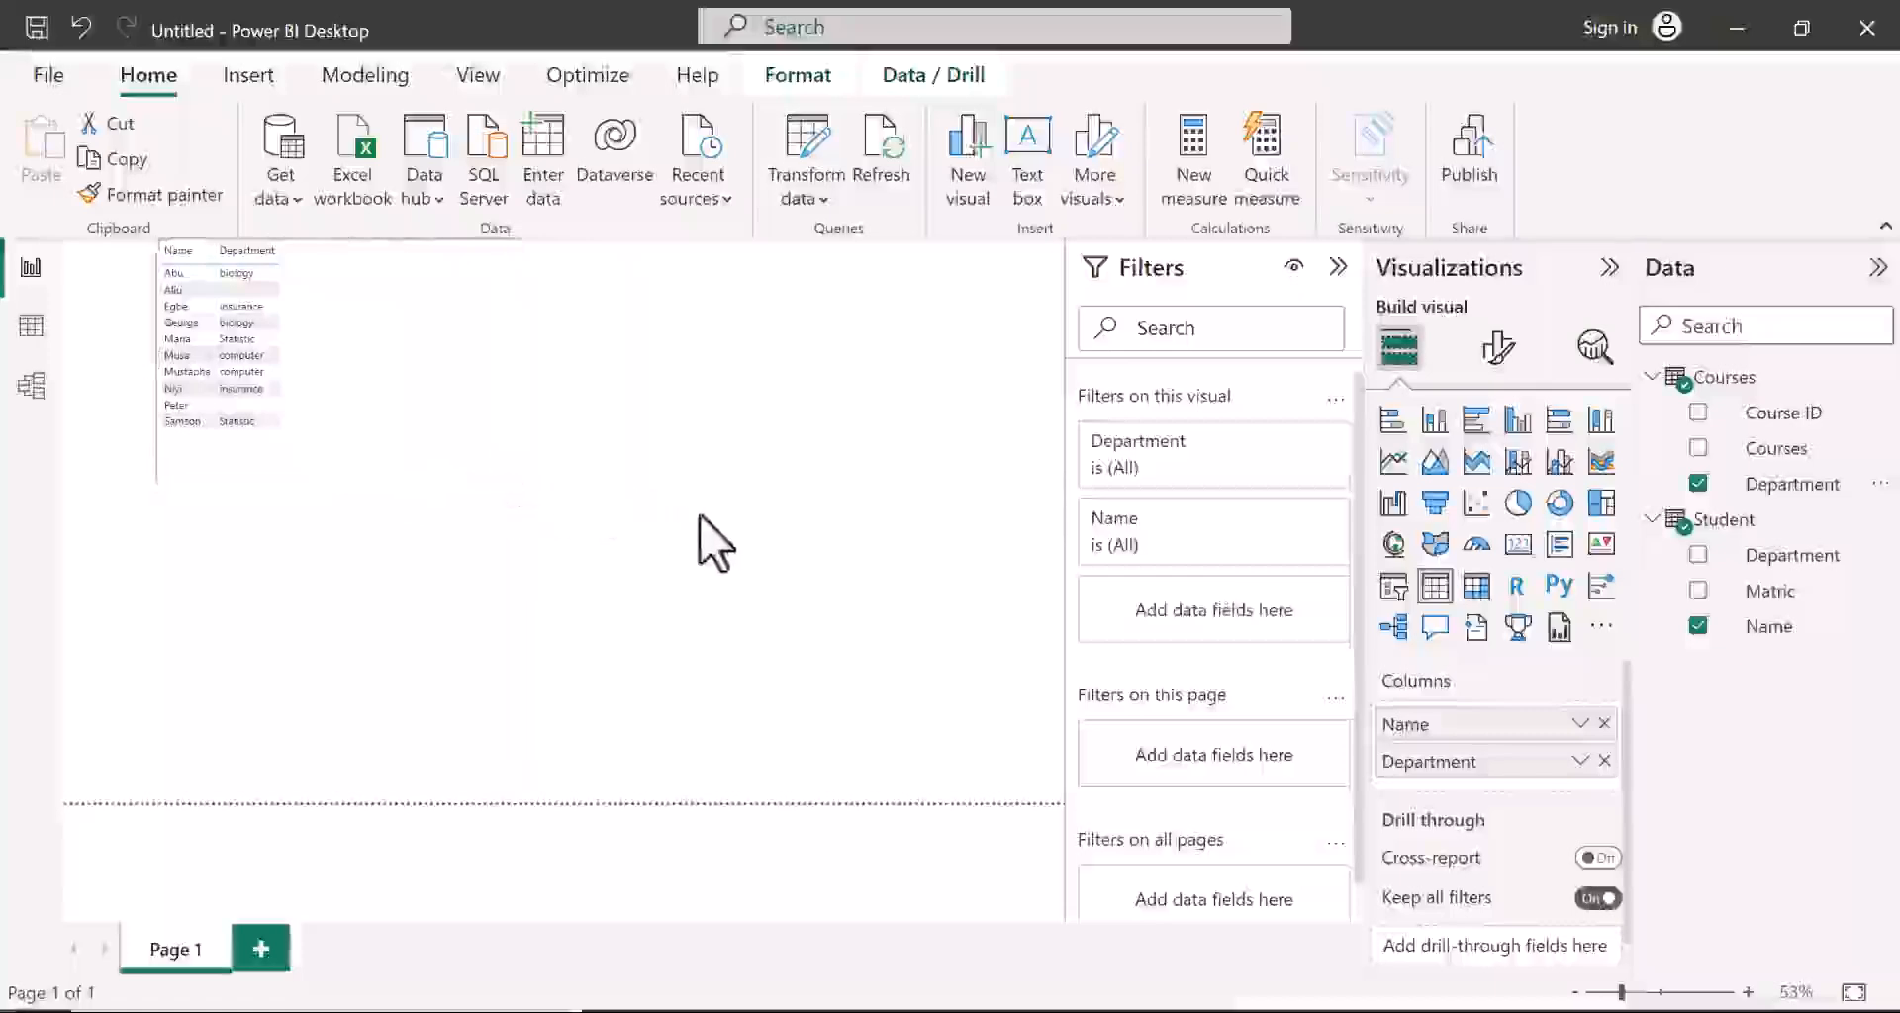
{"action": "left_click", "coordinate": [698, 515]}
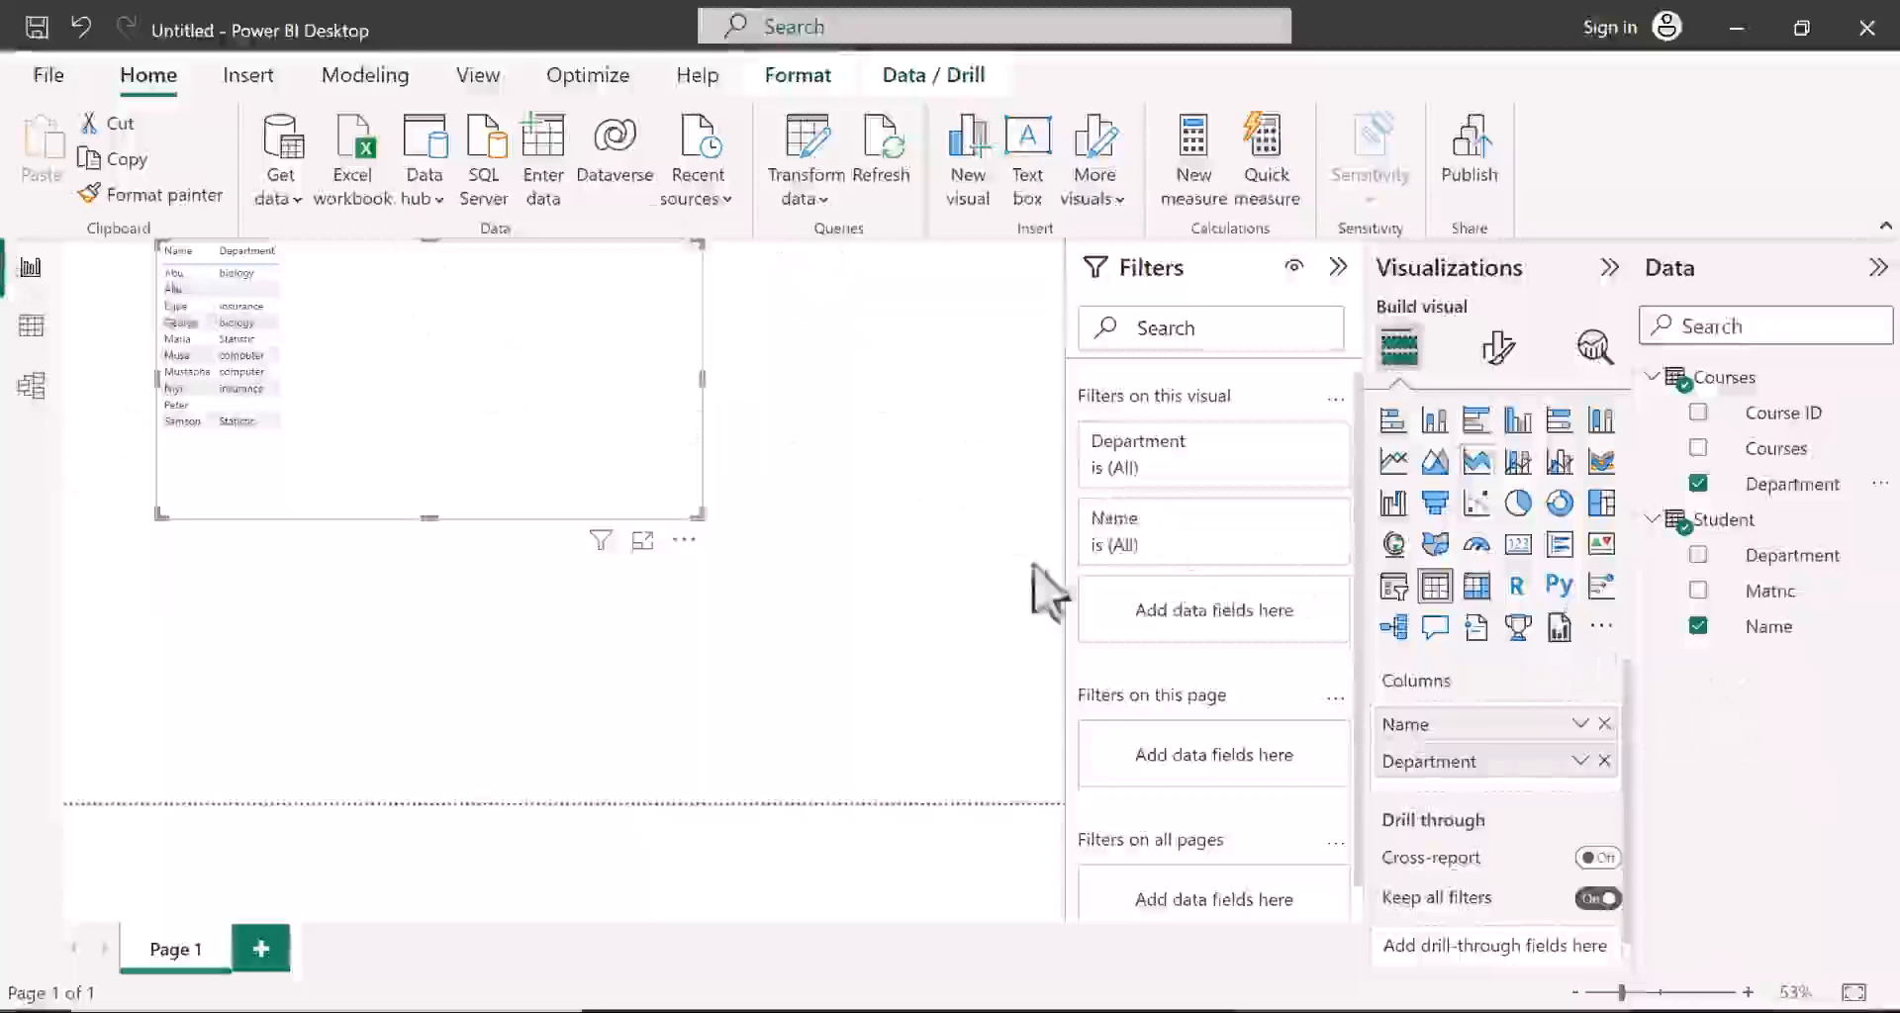
{"action": "left_click_drag", "start_coordinate": [1094, 638], "coordinate": [848, 446]}
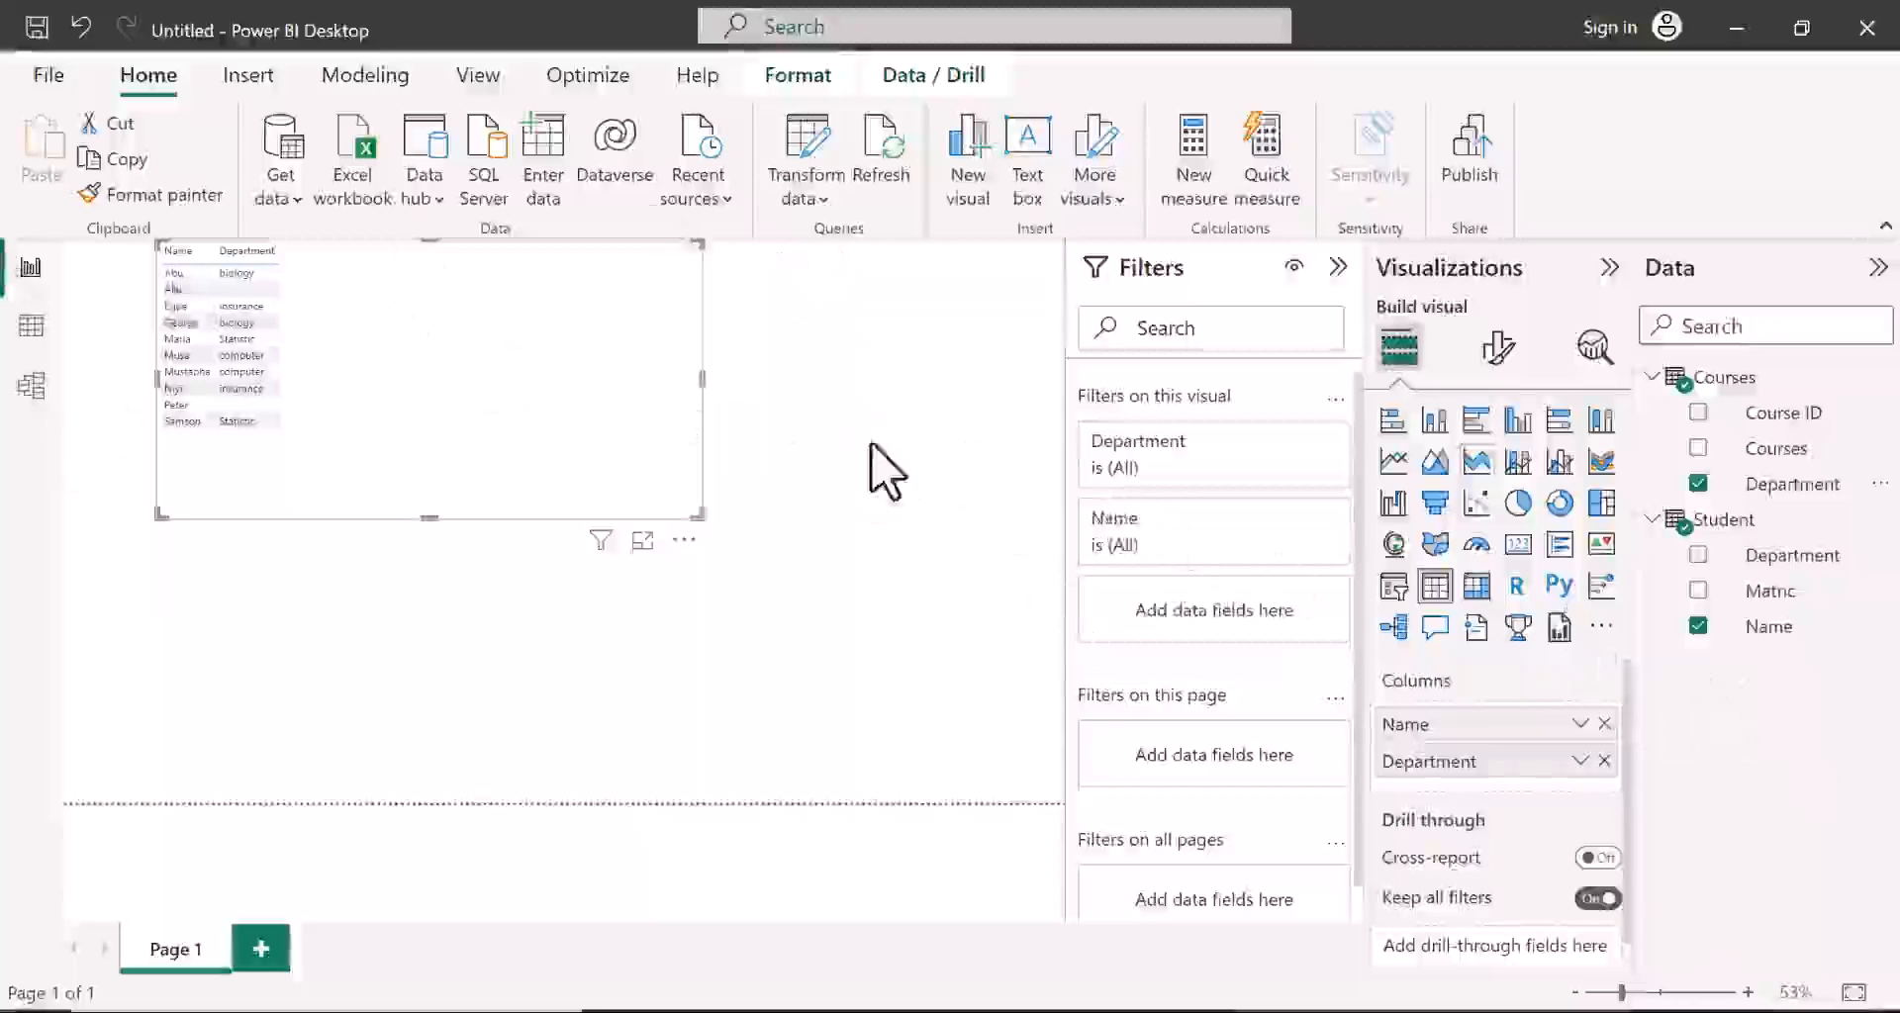